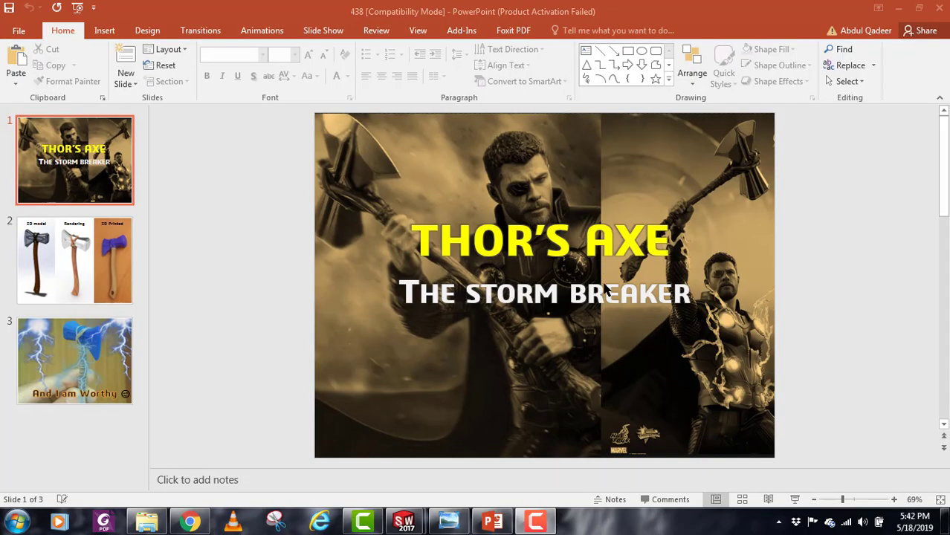
- View the slides comparing the axe's 3D model, rendering and 3D print, and the closing slide
click(63, 256)
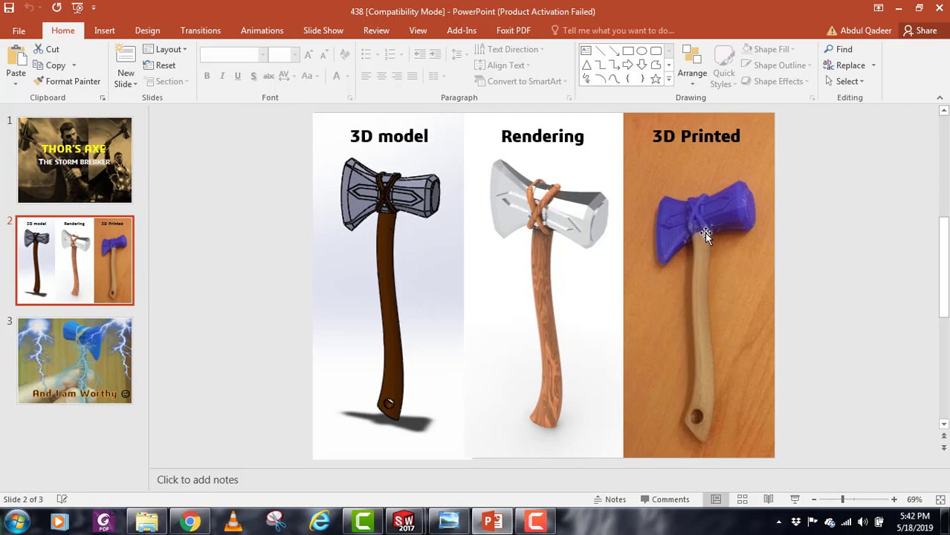
click(84, 356)
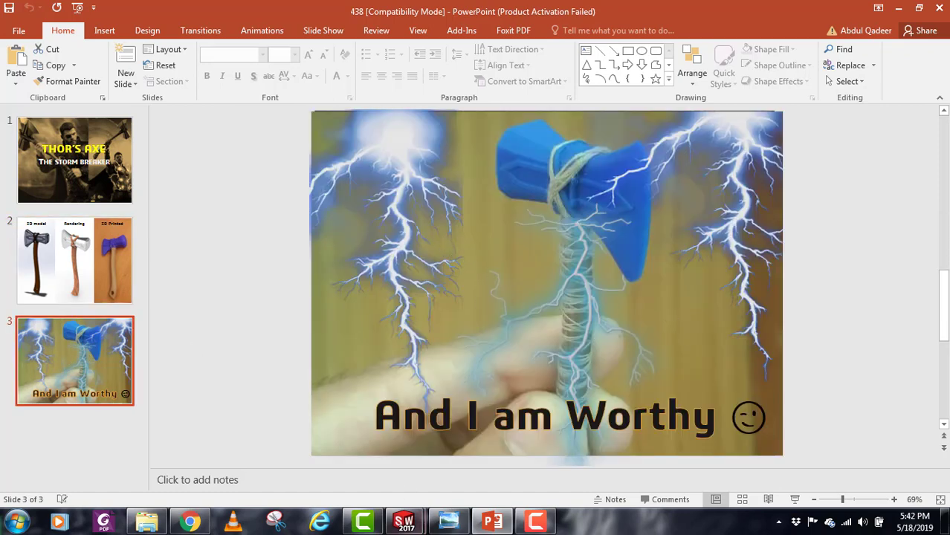
click(541, 526)
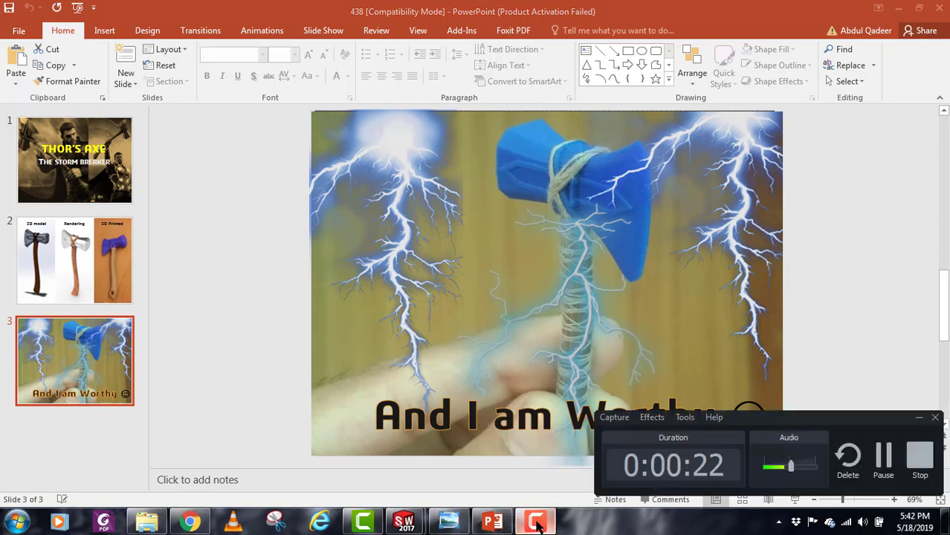
click(885, 460)
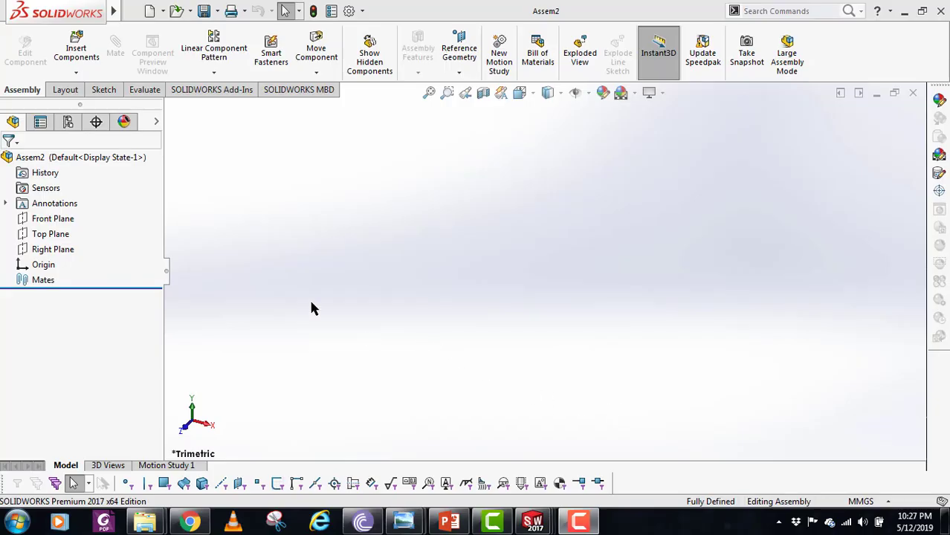
- Insert a new part into the empty assembly and rename it "Thors Axe 2"
click(77, 71)
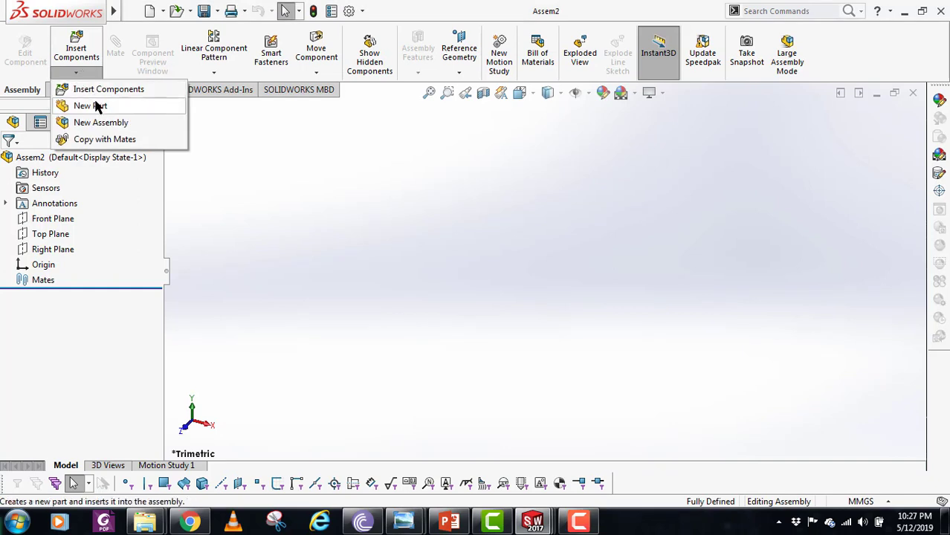
click(94, 102)
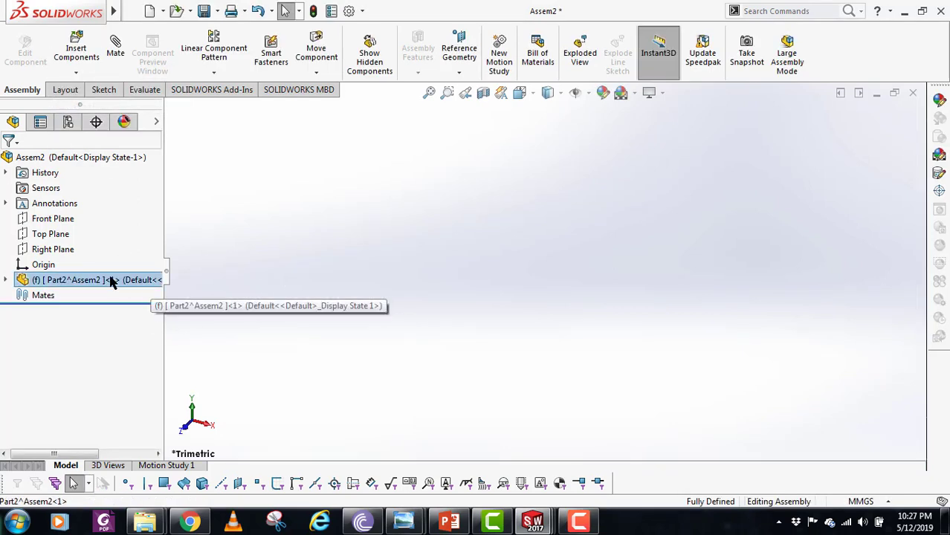
right_click(111, 281)
click(186, 185)
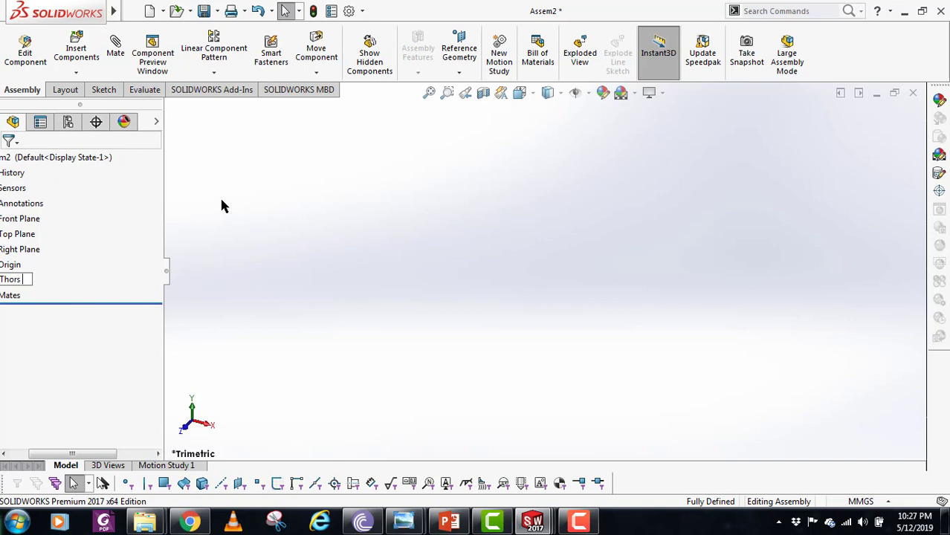
text(Thors Axe 2)
key(Return)
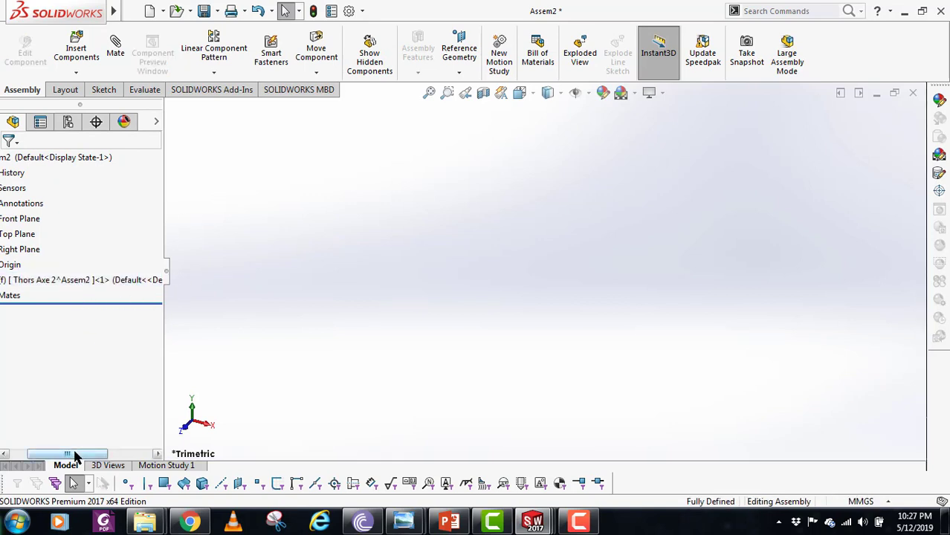
- Start editing the Thors Axe 2 part within the assembly and expand its feature tree
drag(75, 459, 10, 361)
right_click(78, 283)
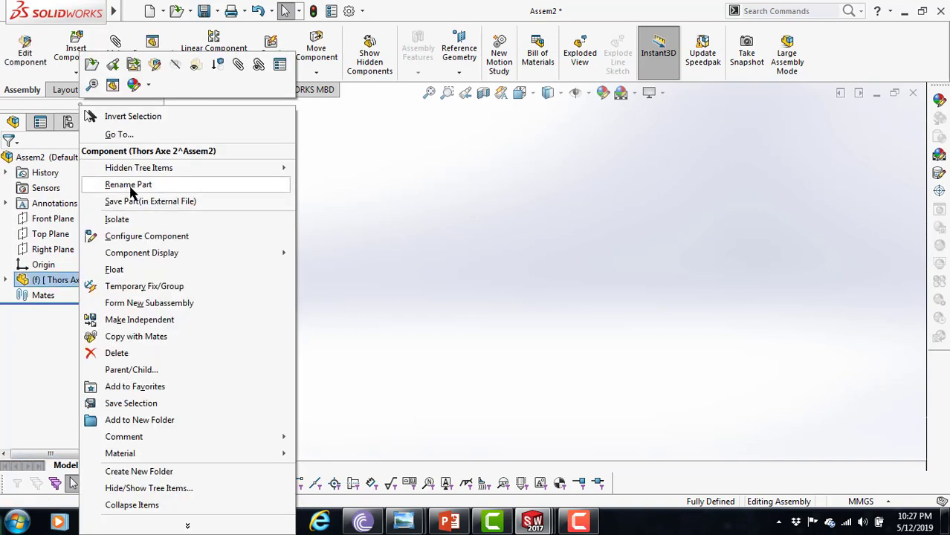
click(150, 71)
click(6, 280)
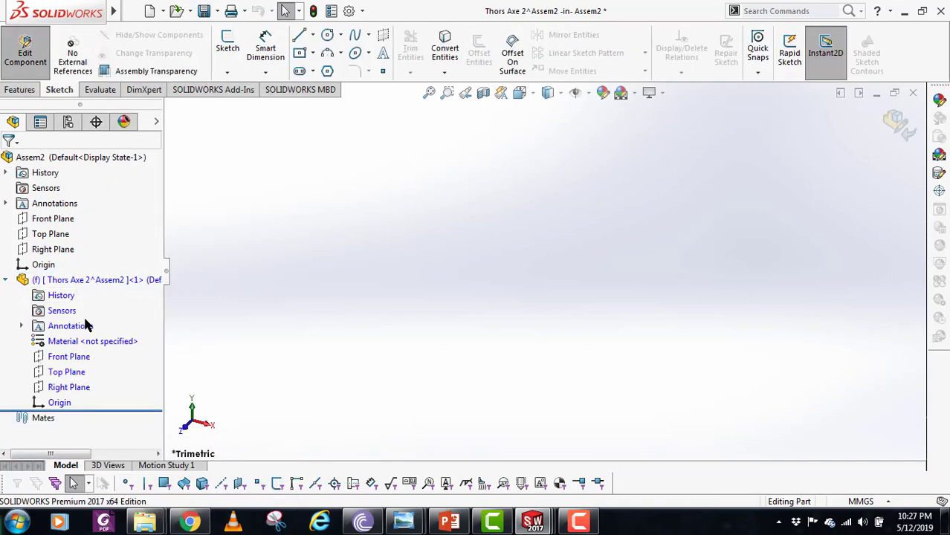
- Create a reference plane offset 30 mm from the part's Front Plane
click(59, 358)
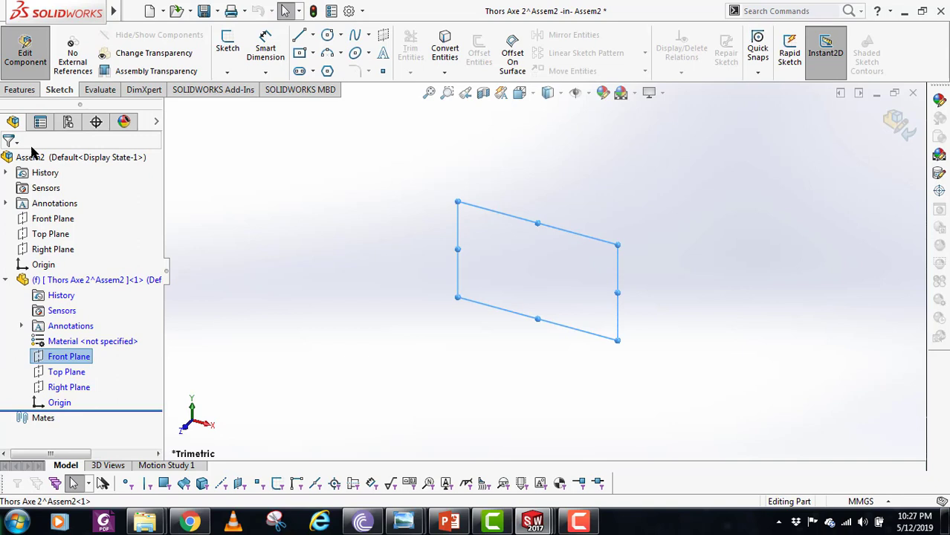
click(19, 89)
click(770, 49)
click(773, 89)
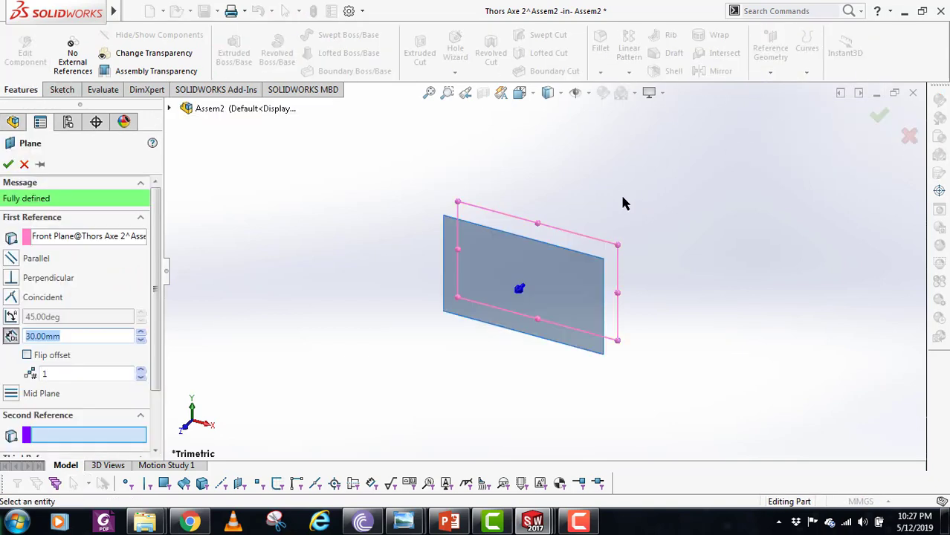
click(9, 165)
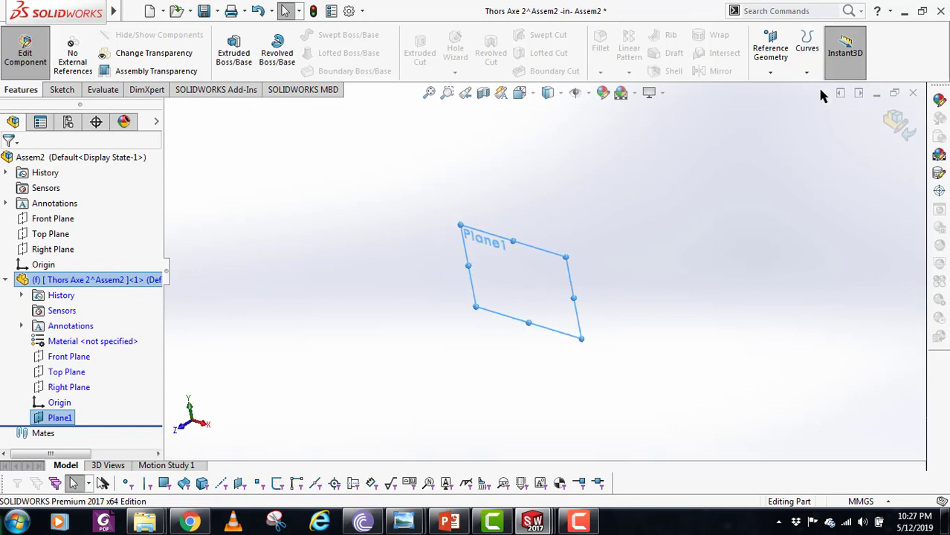
- Create a second reference plane offset 170 mm from the part's Front Plane, on the same side as Plane1
click(770, 72)
click(779, 93)
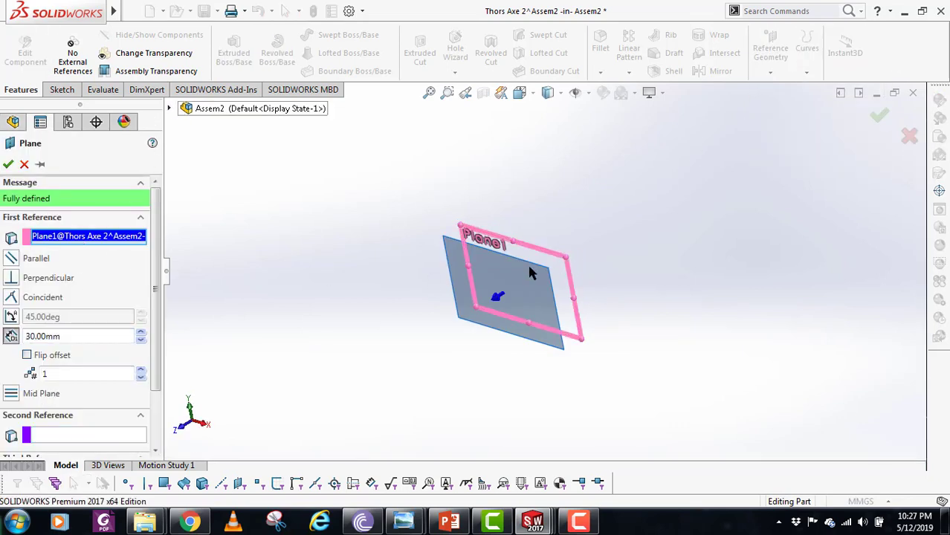
click(170, 109)
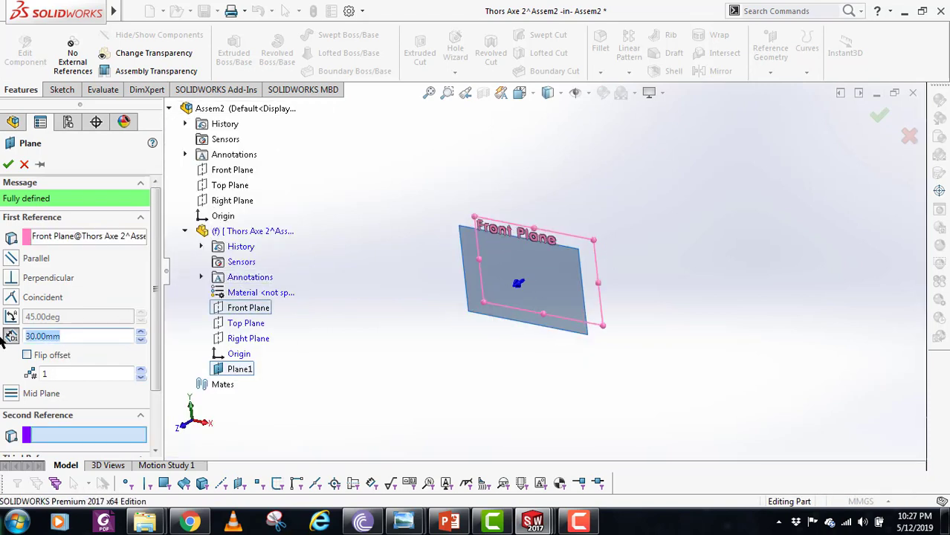
key(Return)
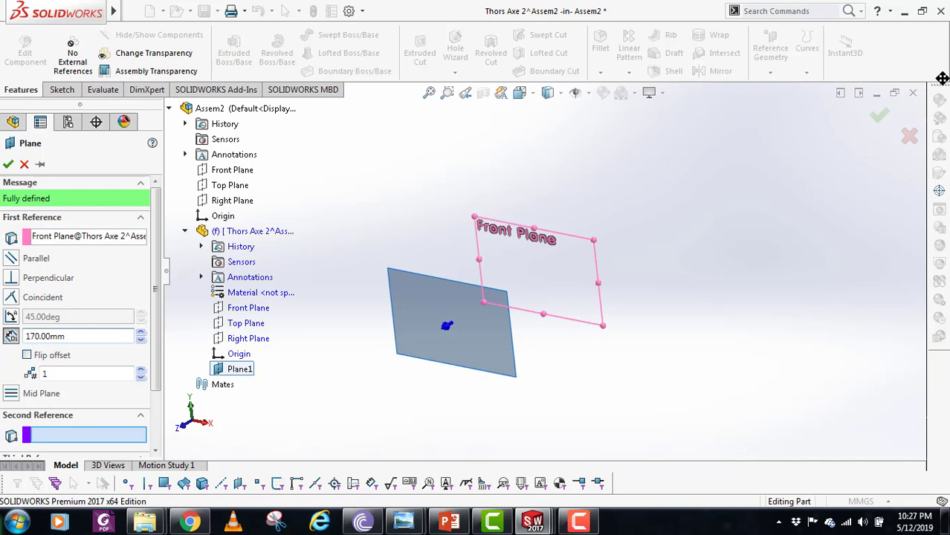
click(877, 118)
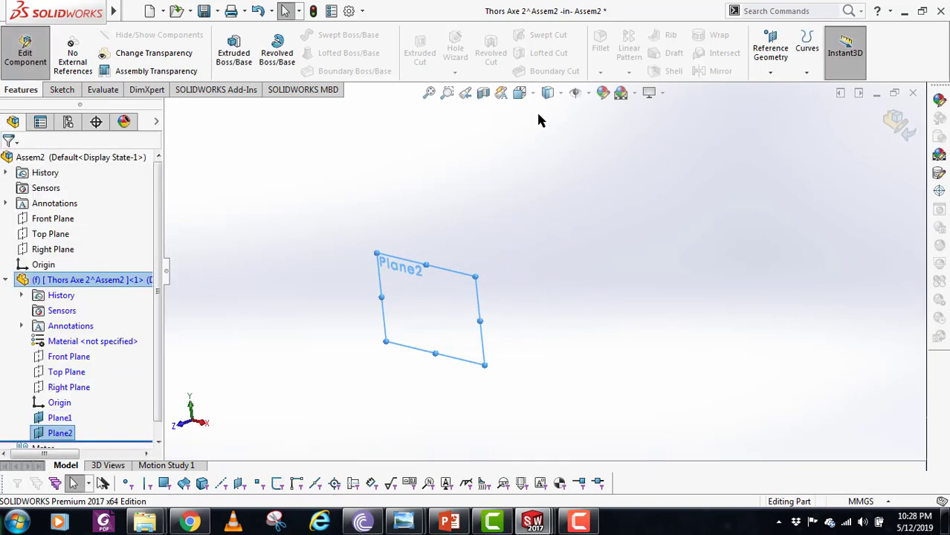
- Turn on plane visibility and show the part's Front Plane alongside the offset planes
click(587, 93)
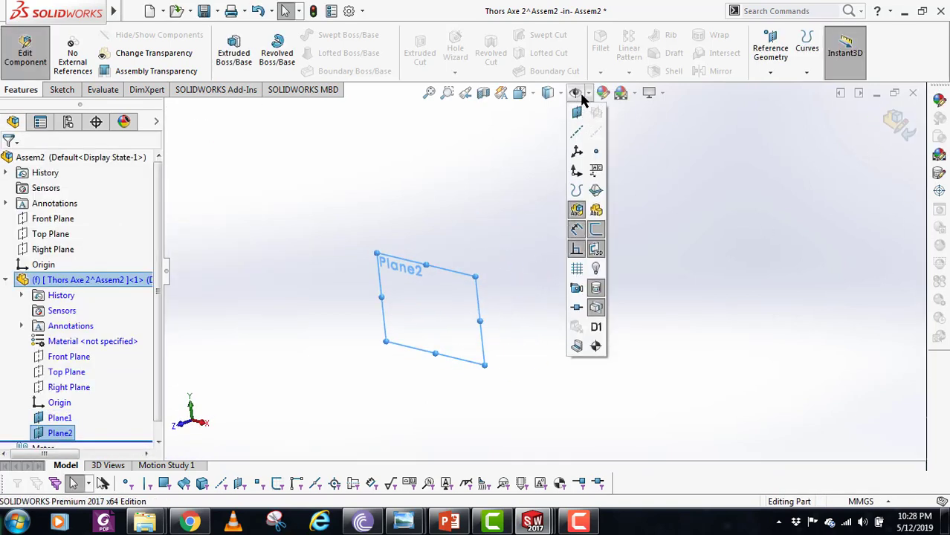
click(579, 114)
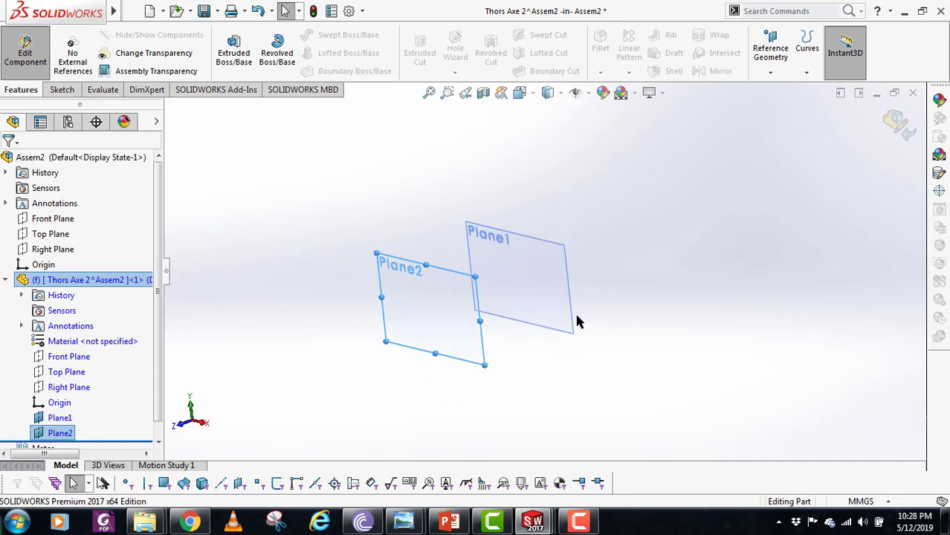
right_click(67, 356)
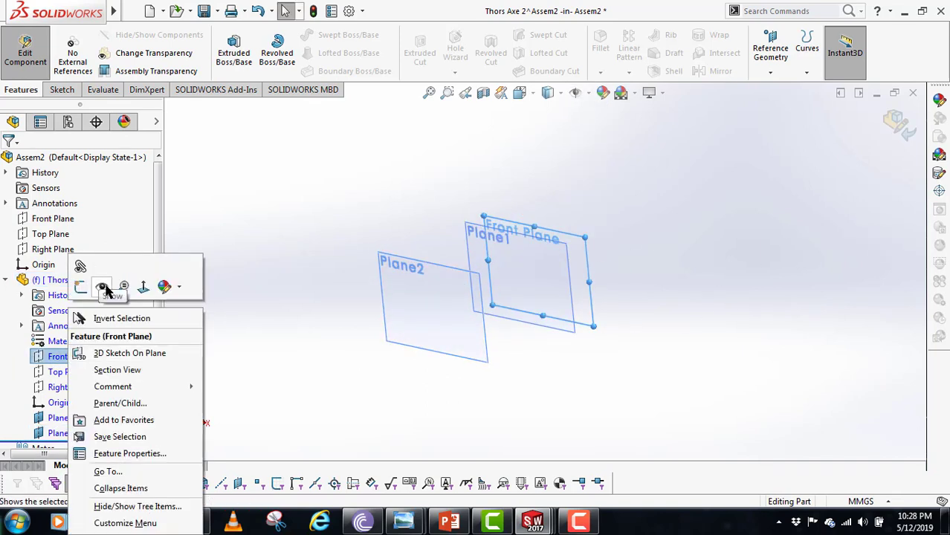
click(99, 282)
mouse_move(557, 303)
middle_down()
mouse_move(559, 286)
mouse_move(550, 291)
middle_up()
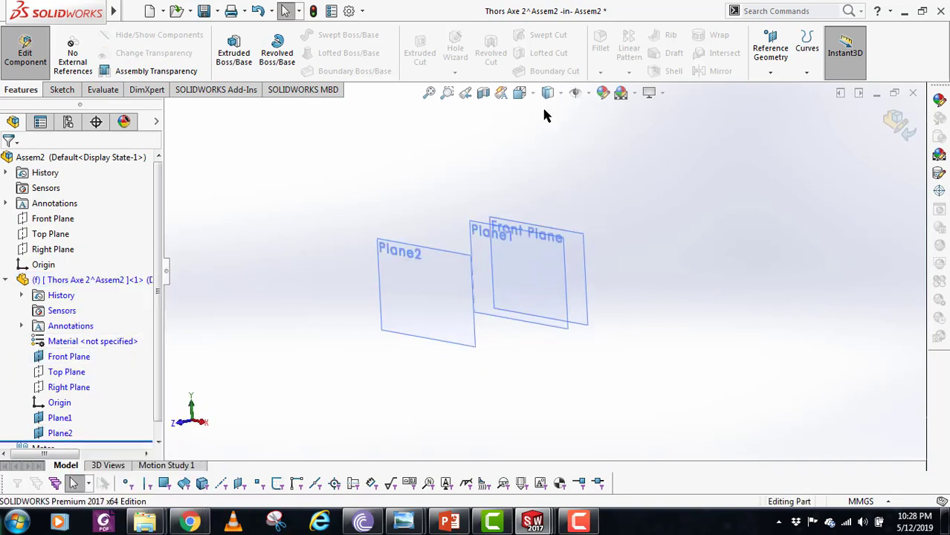
- Create a reference plane offset 105 mm from the part's Front Plane, with the offset flipped to the side opposite Plane1 and Plane2
click(770, 71)
click(783, 89)
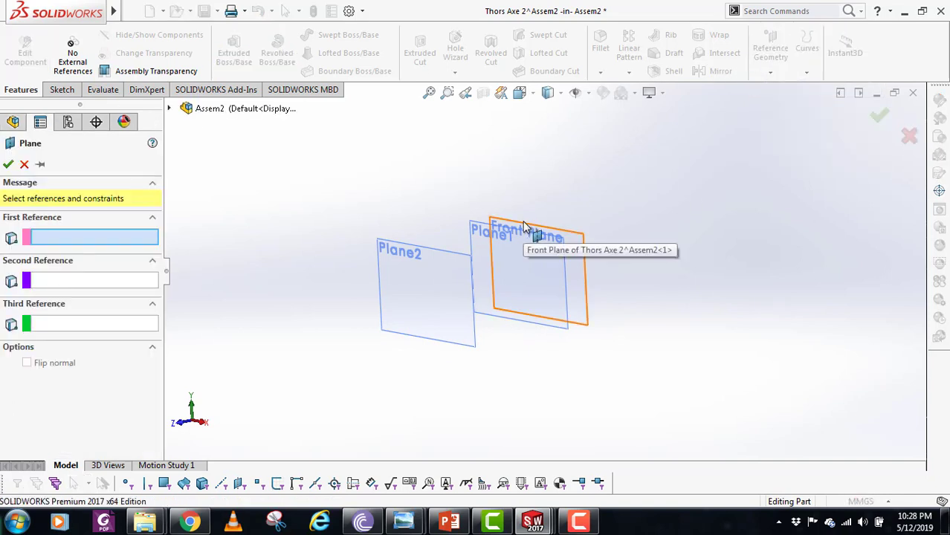
middle_drag(568, 290, 553, 284)
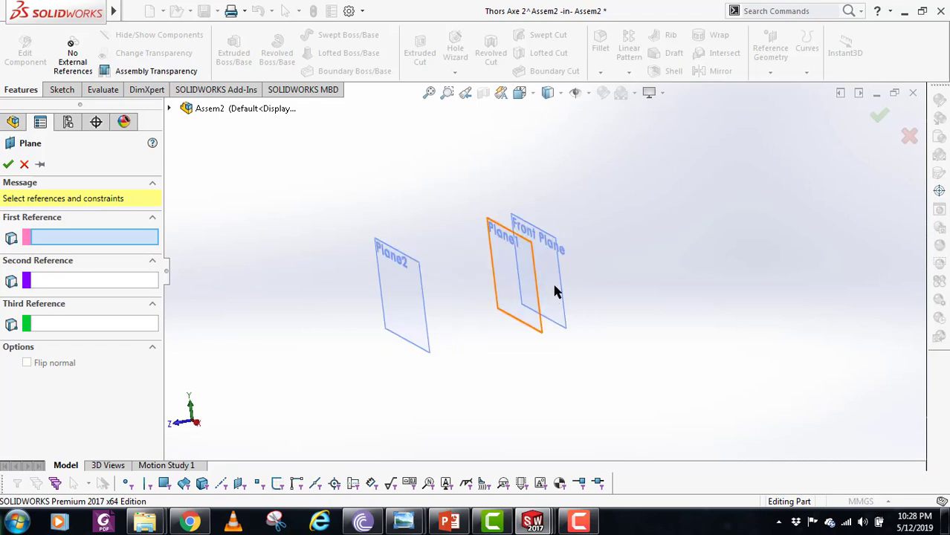
click(554, 284)
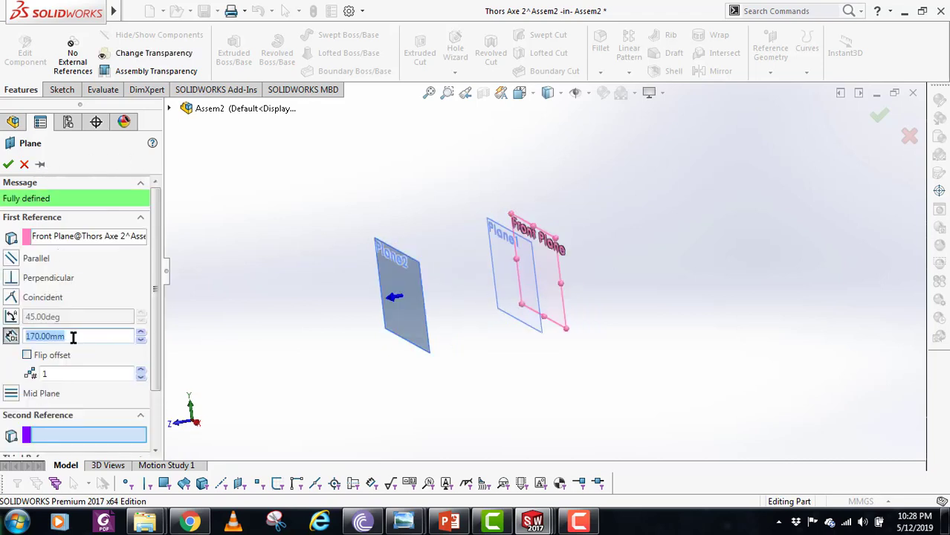
click(27, 356)
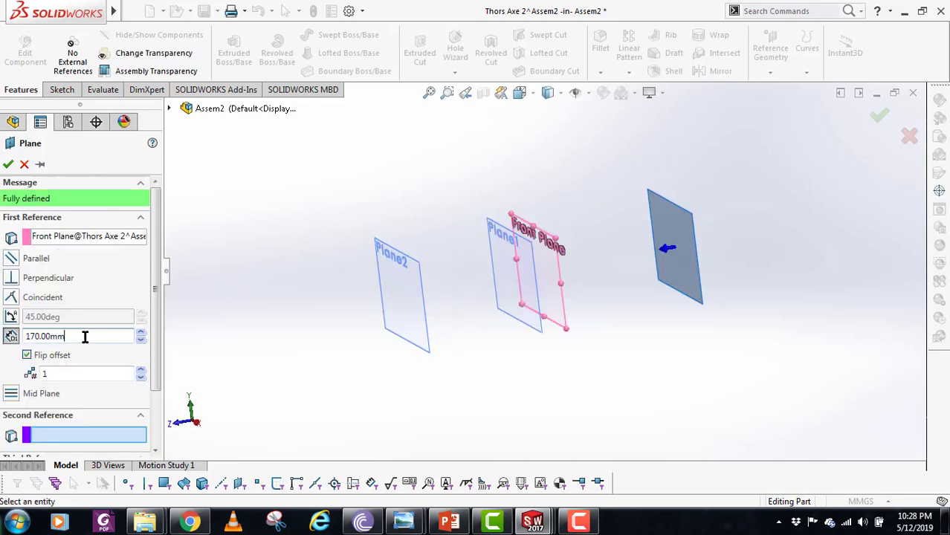
text(105)
key(Return)
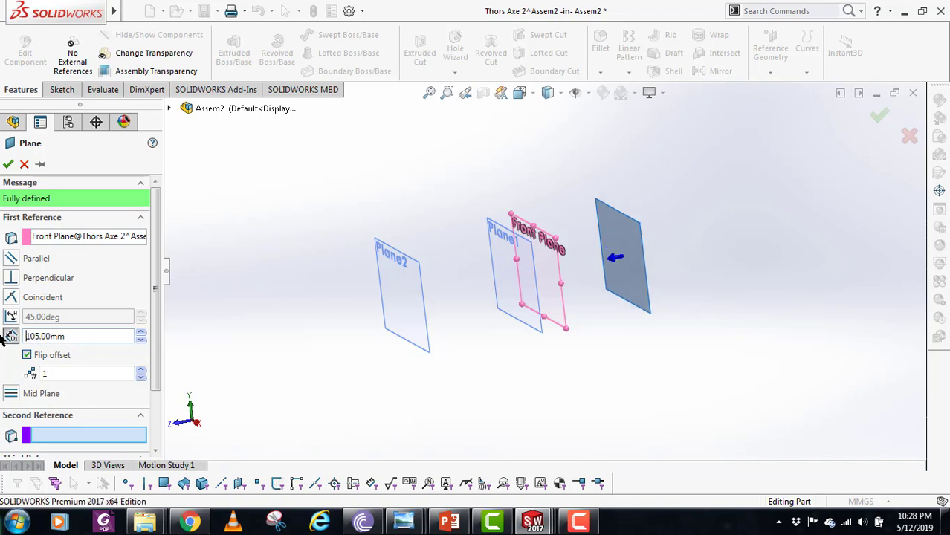
click(8, 164)
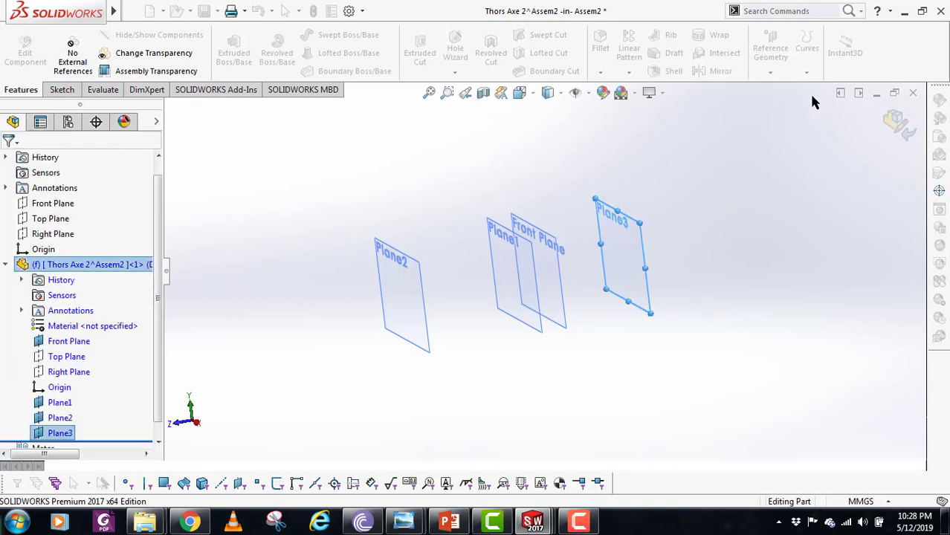
- Create a reference plane offset 170 mm from the part's Front Plane, with the offset flipped to the same side as Plane3
click(771, 72)
click(781, 89)
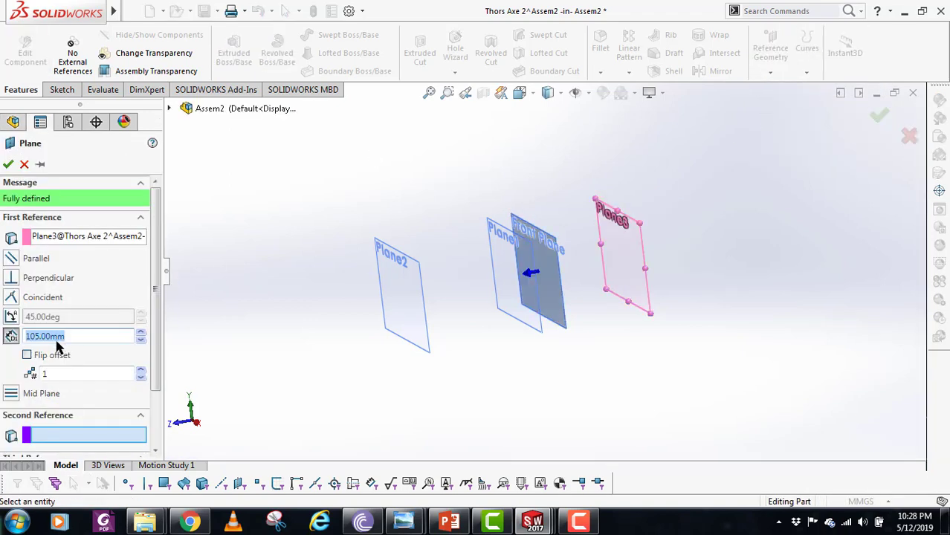
drag(85, 337, 20, 341)
text(170)
key(Return)
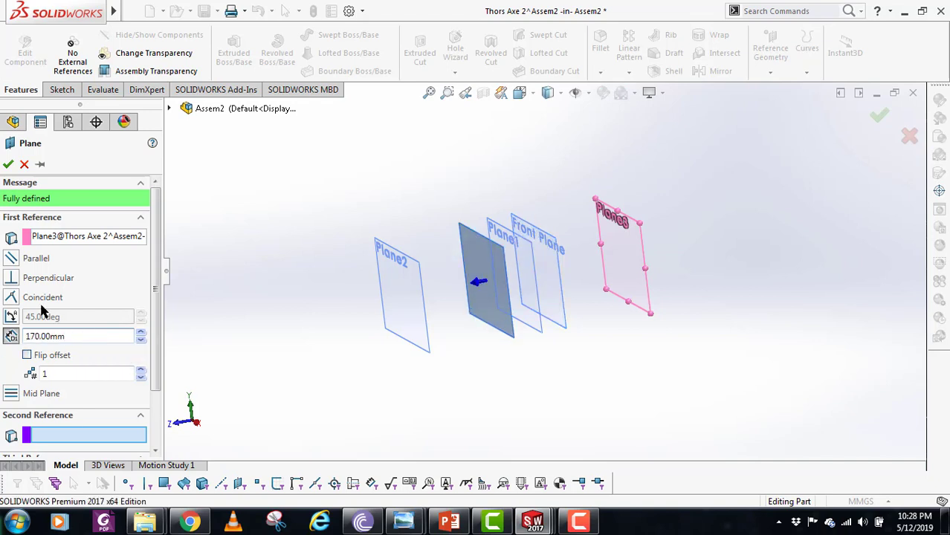
click(27, 355)
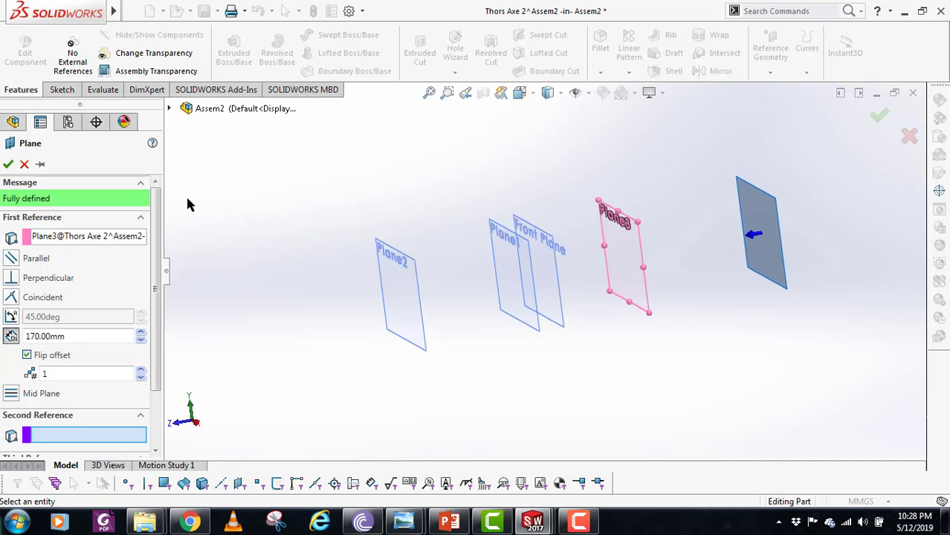
right_click(138, 238)
click(151, 246)
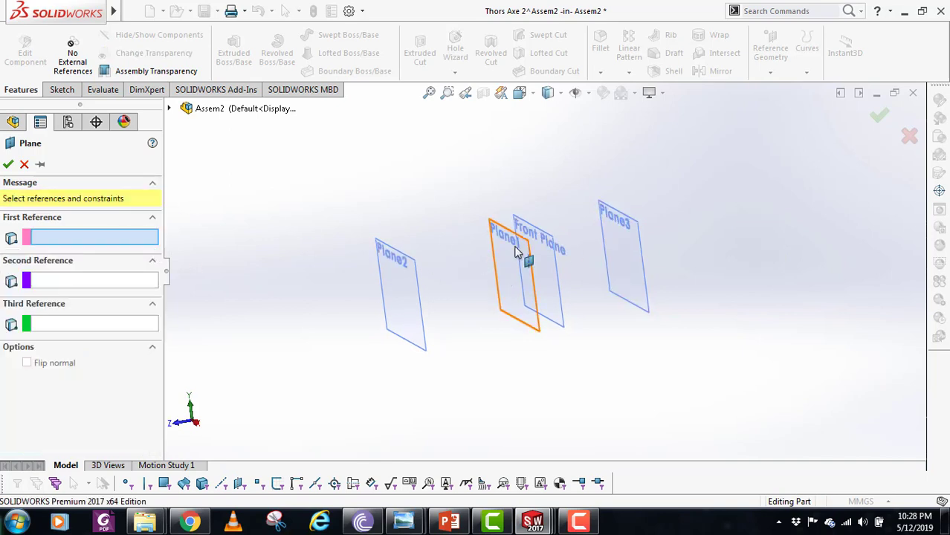
click(534, 236)
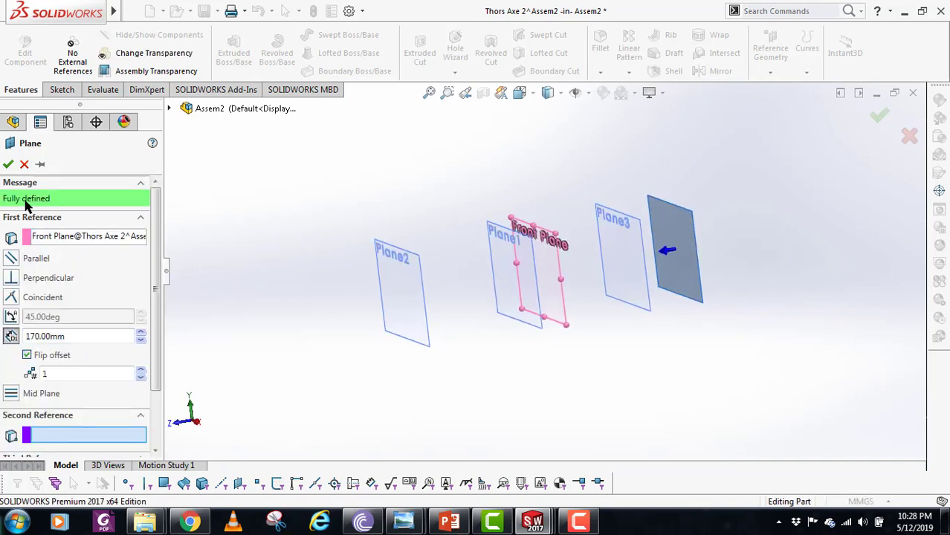
click(8, 164)
- On Plane2, sketch a centre rectangle from the origin, about 116 mm wide and taller than it is wide
middle_drag(529, 304, 554, 312)
click(448, 264)
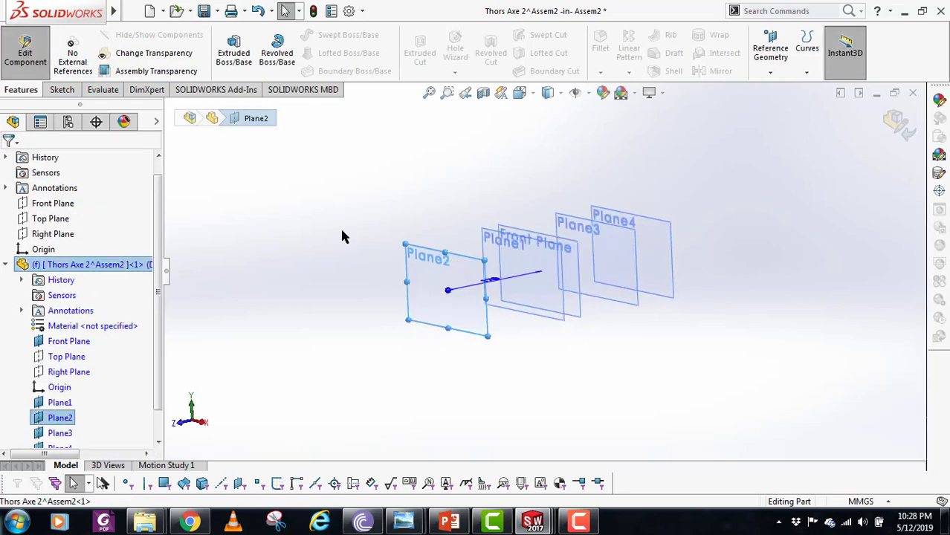
click(62, 89)
click(228, 46)
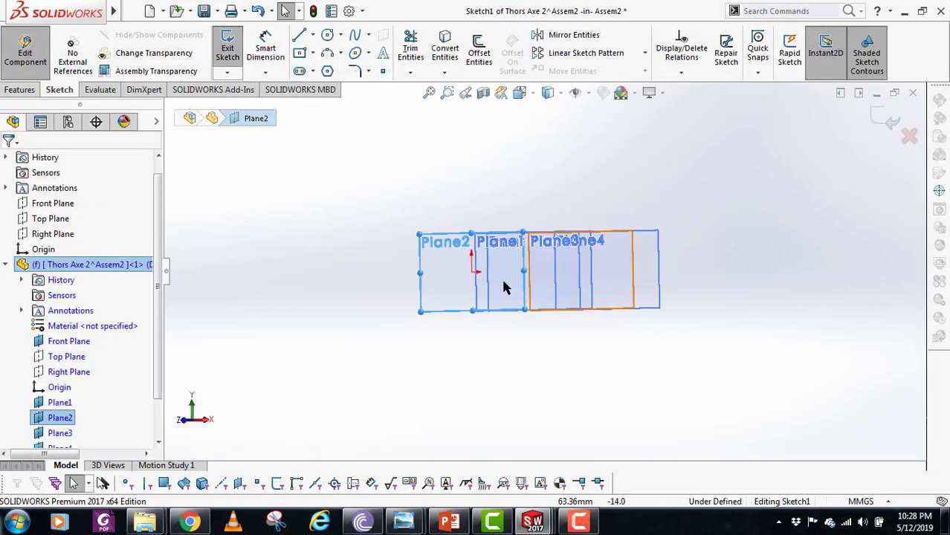
middle_drag(551, 278, 582, 289)
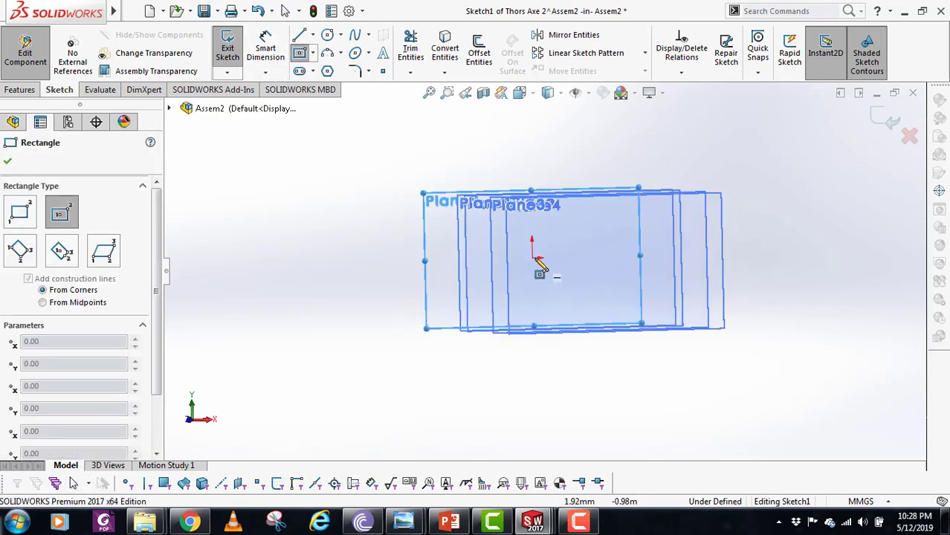
click(532, 258)
click(605, 358)
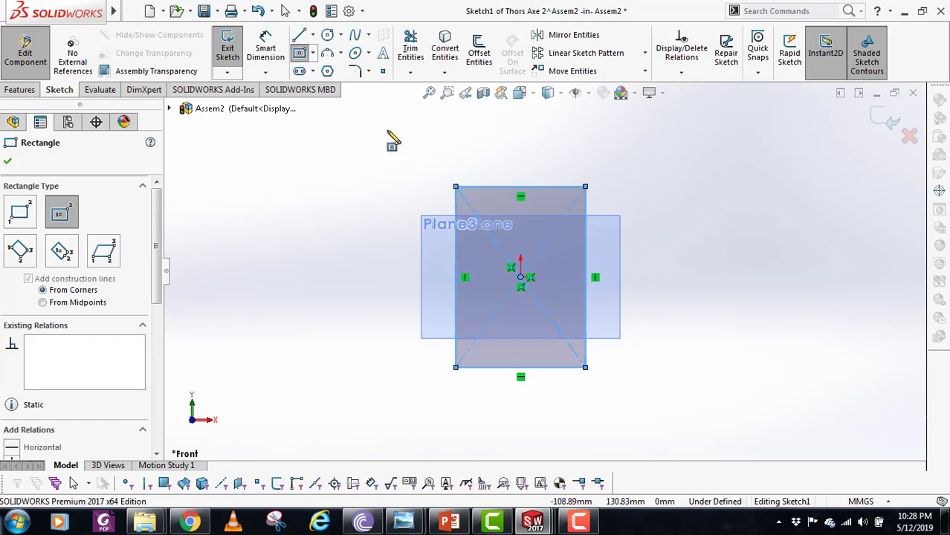
key(Escape)
- Dimension the Plane2 rectangle to 140 mm wide and 140 mm high
click(266, 51)
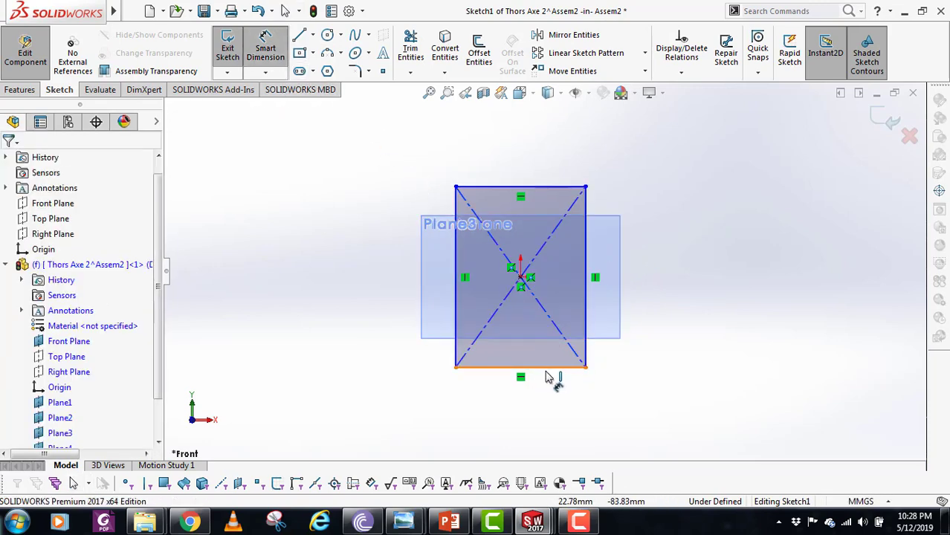
click(544, 367)
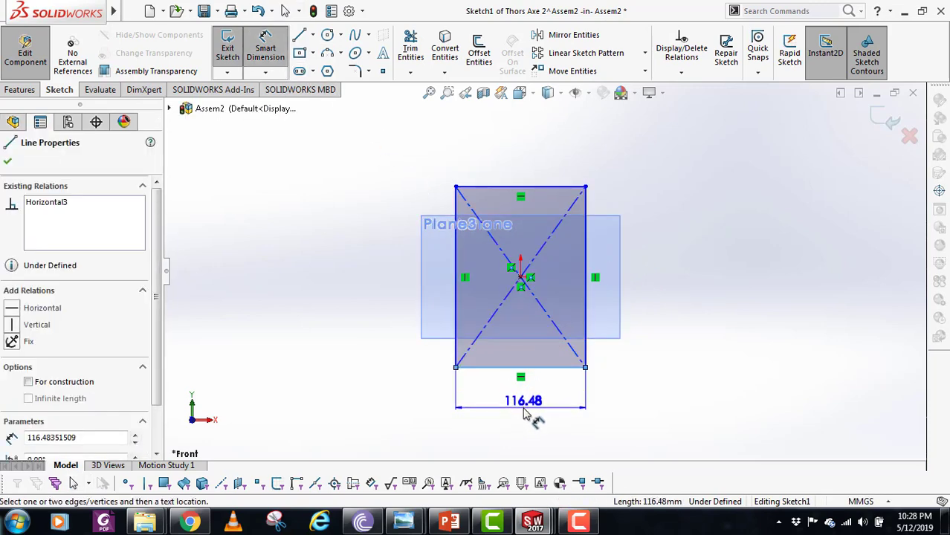
click(526, 415)
text(140)
key(Return)
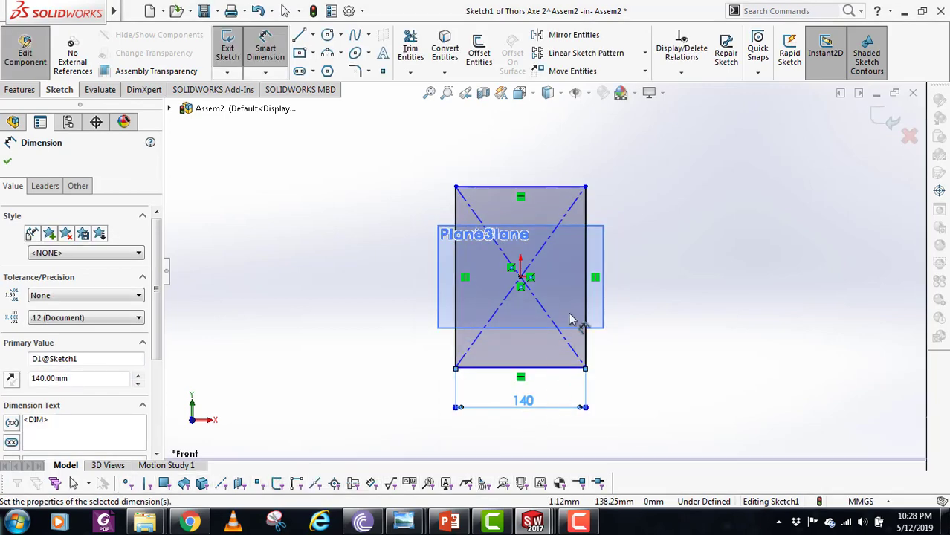
click(587, 349)
click(641, 301)
text(140)
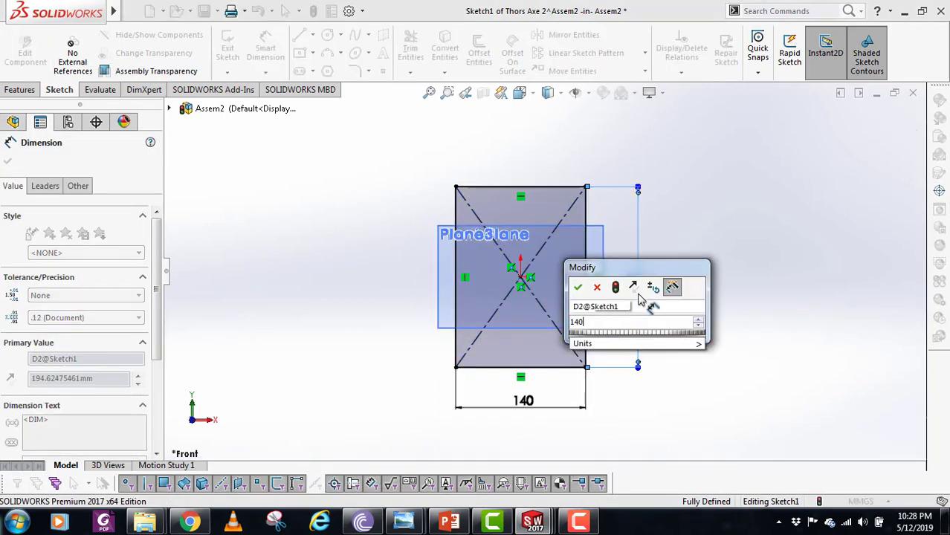
key(Return)
scroll(684, 303, down, 2)
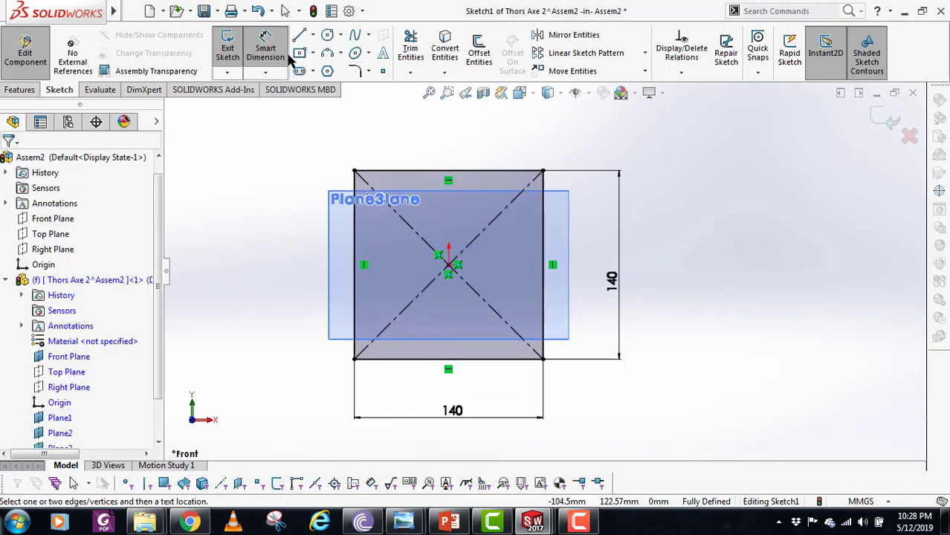
- Chamfer all four corners of the 140 mm square with an equal distance of 25 mm and close the sketch
click(372, 72)
click(376, 109)
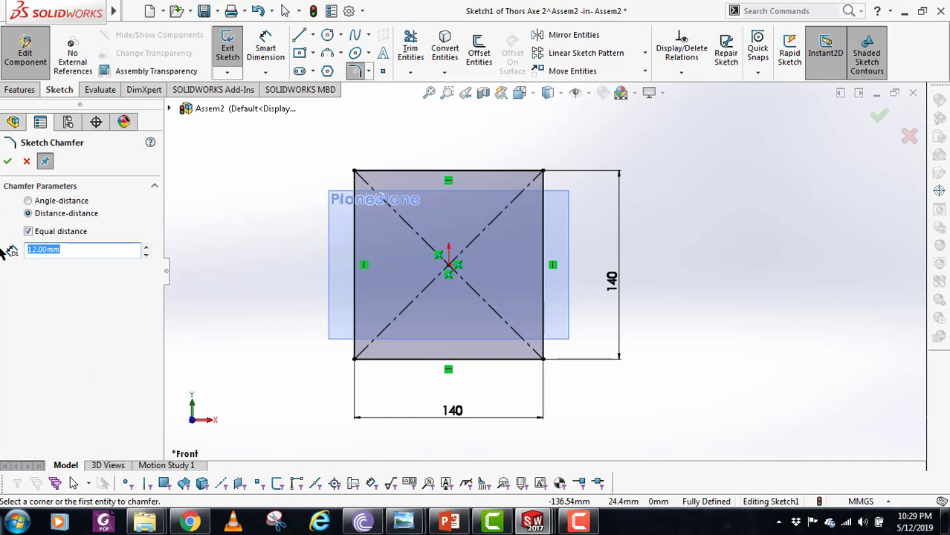
click(543, 171)
click(354, 172)
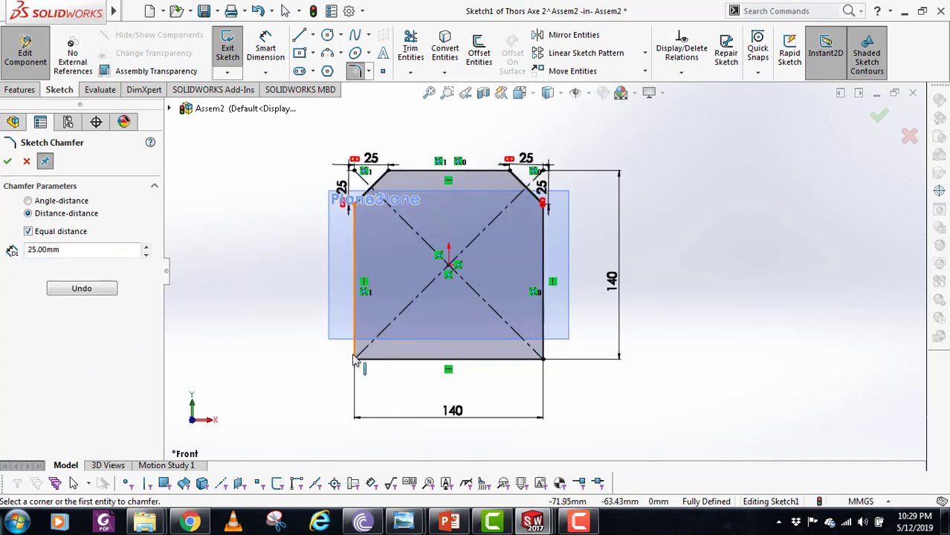
click(355, 359)
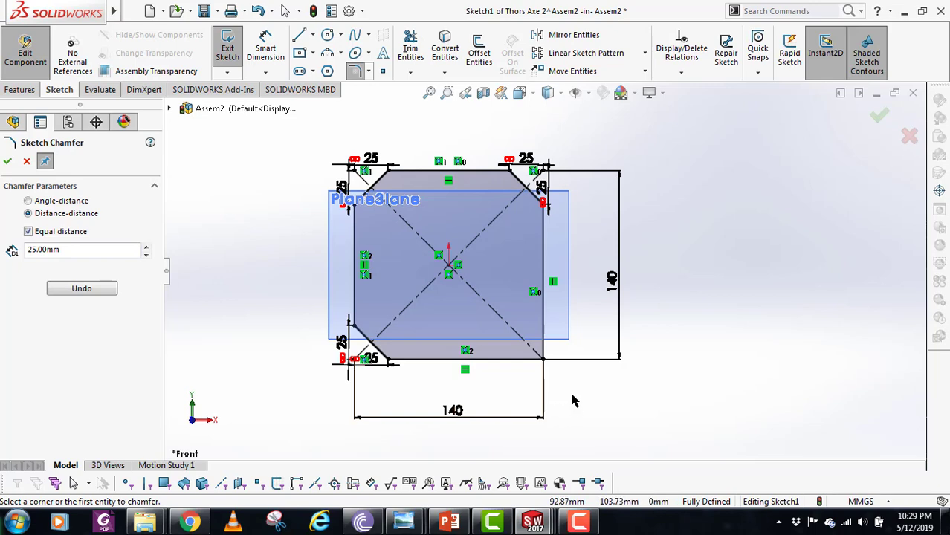
click(543, 360)
mouse_move(556, 268)
middle_down()
mouse_move(594, 352)
mouse_move(451, 272)
middle_up()
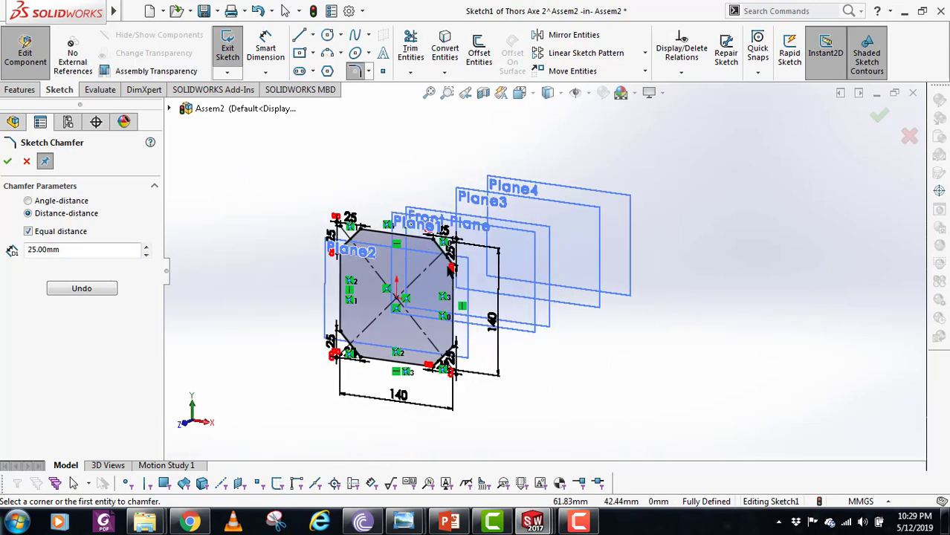
scroll(451, 272, down, 3)
click(8, 161)
scroll(558, 337, up, 3)
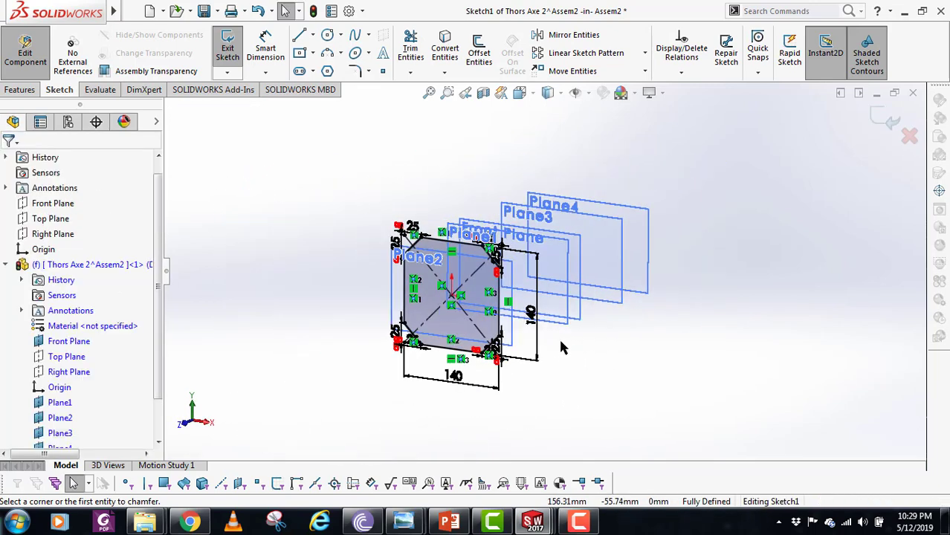
click(883, 121)
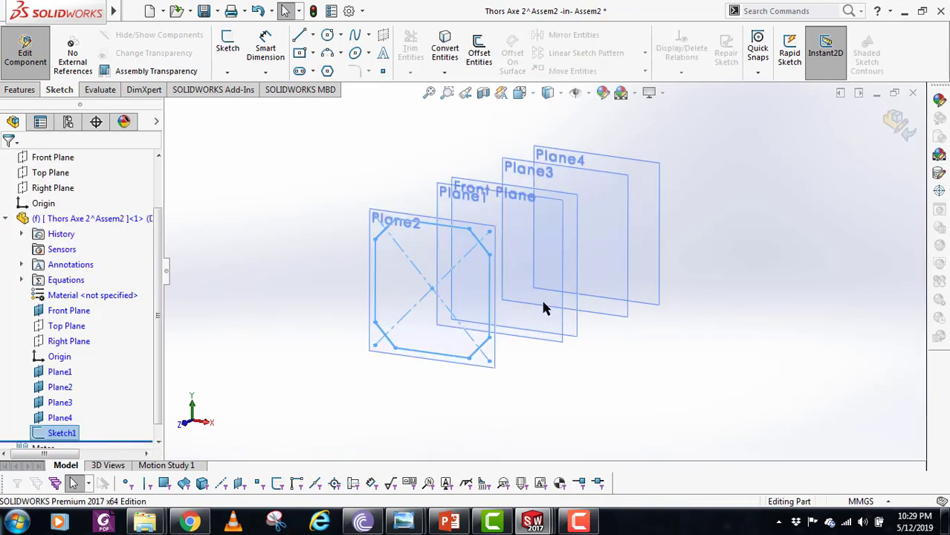
- On Plane1, sketch a centre rectangle from the origin, about 116 mm high and narrower than it is high
middle_drag(543, 351, 499, 339)
click(499, 188)
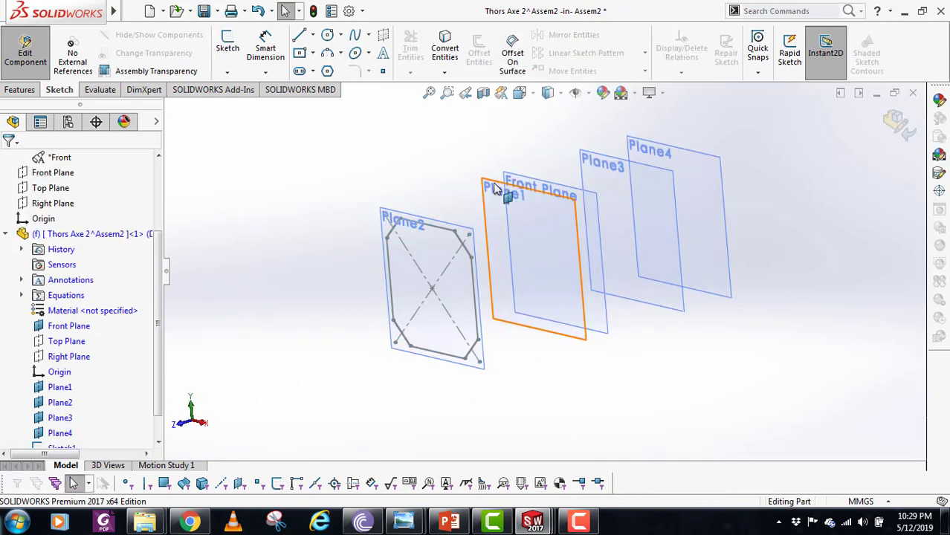
click(227, 41)
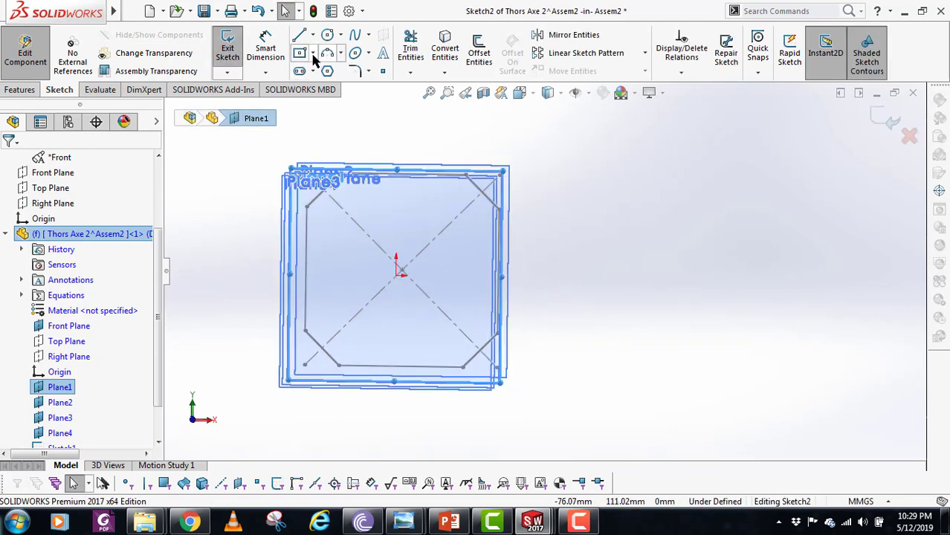
key(r)
click(398, 276)
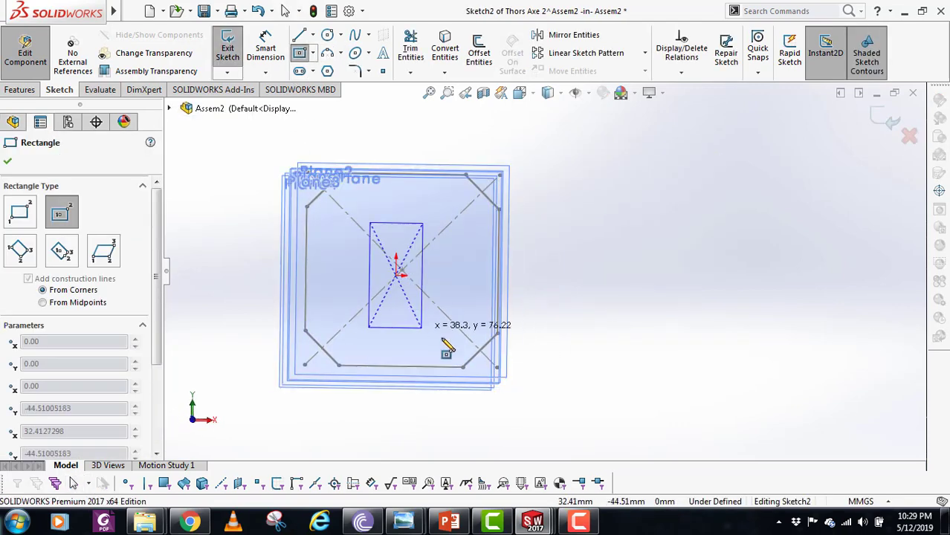
click(459, 356)
- Dimension the Plane1 rectangle to 100 mm high and 80 mm wide
click(266, 48)
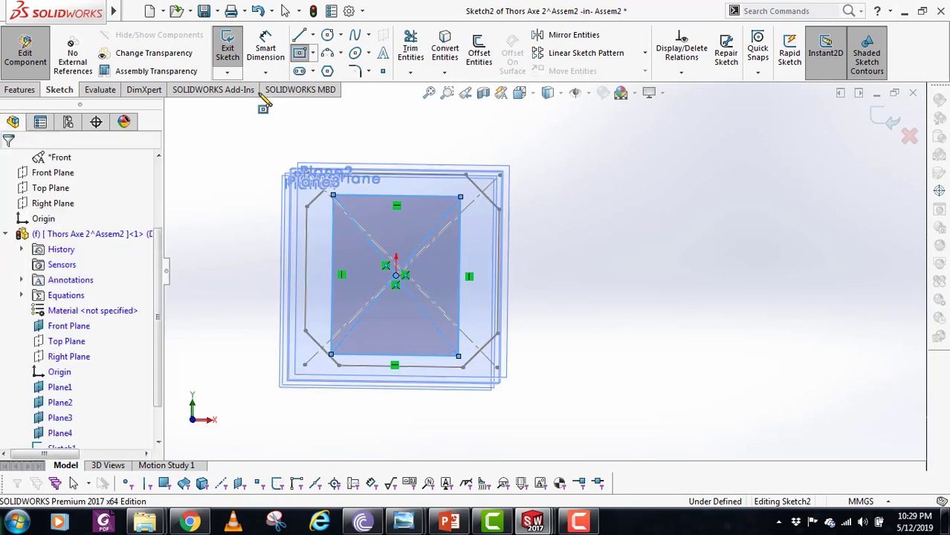
click(459, 319)
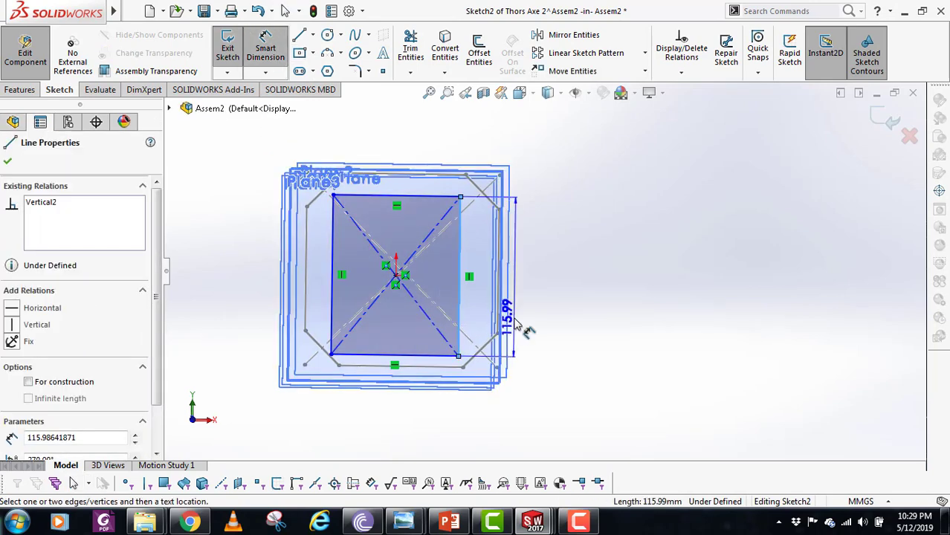
click(557, 289)
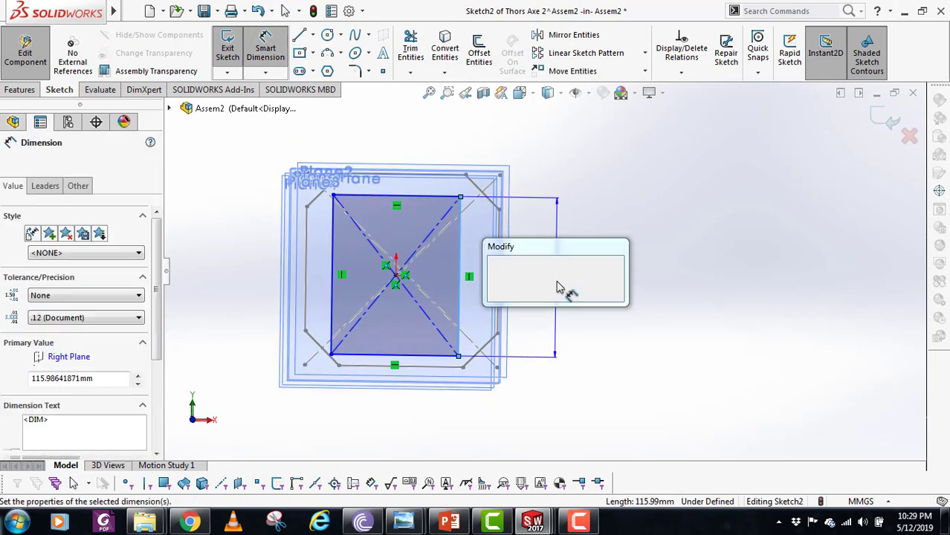
text(100)
key(Return)
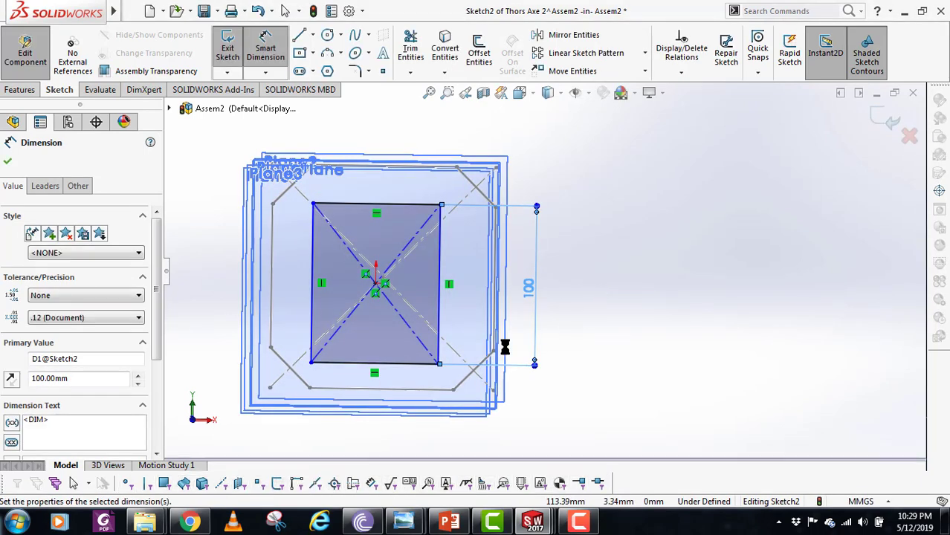
click(414, 365)
click(392, 441)
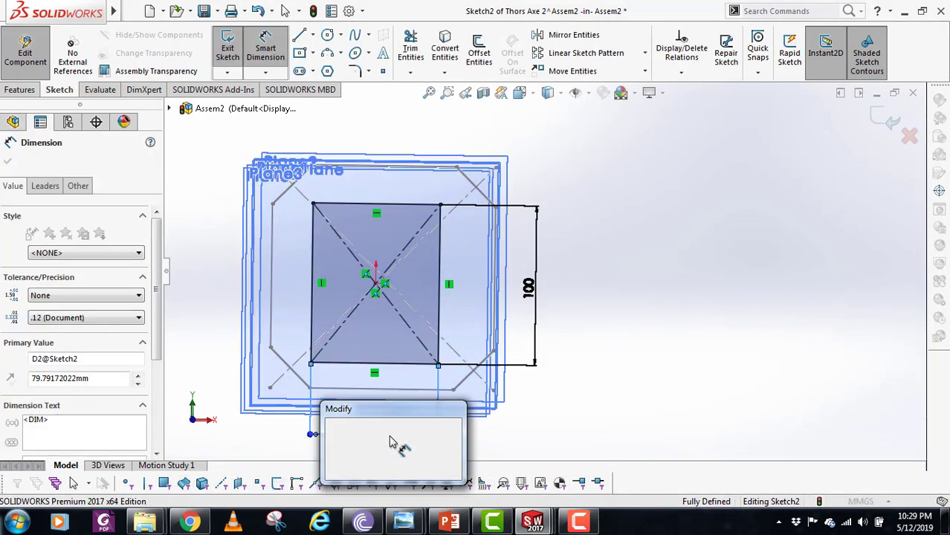
text(80)
key(Return)
key(z)
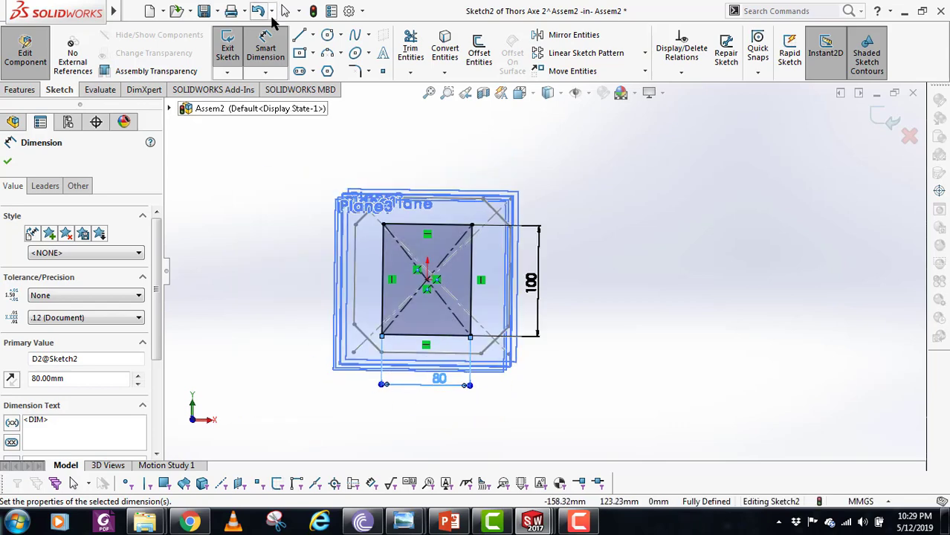
- Add an equal-distance sketch chamfer to the upper-right corner of the Plane1 rectangle and set its distance to 15 mm
click(368, 72)
click(382, 106)
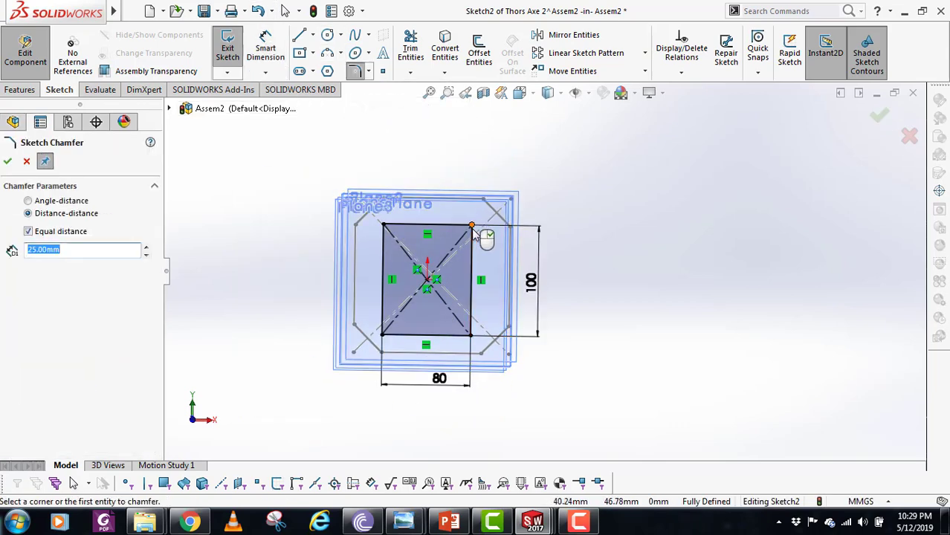
click(471, 225)
click(459, 215)
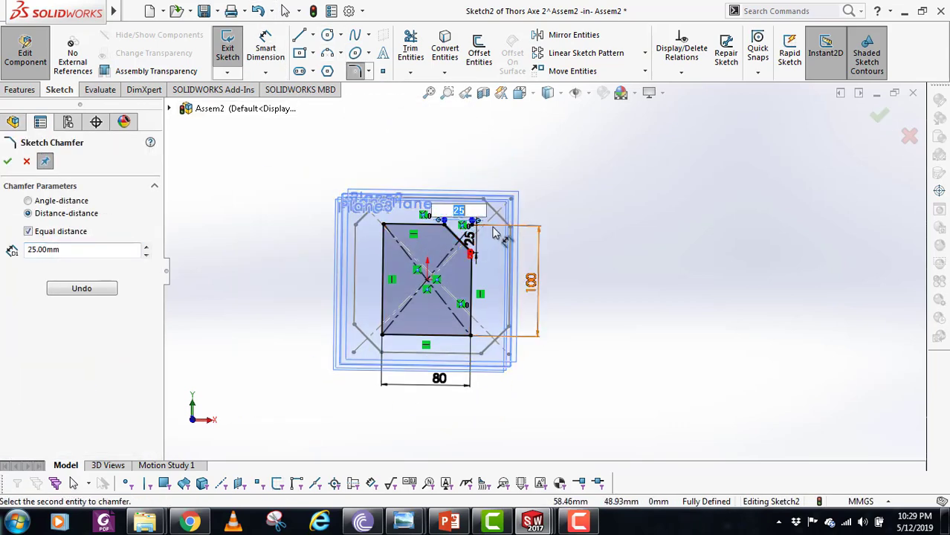
text(15)
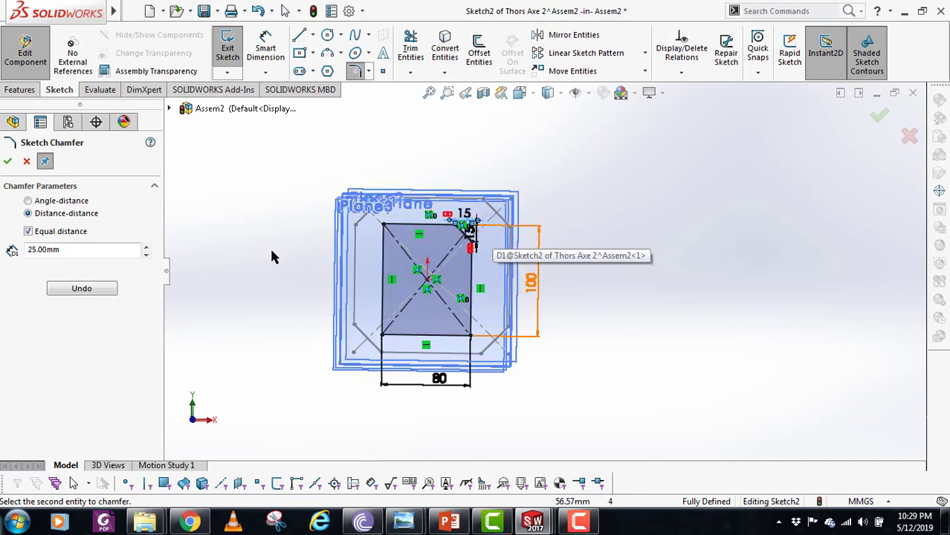
key(Return)
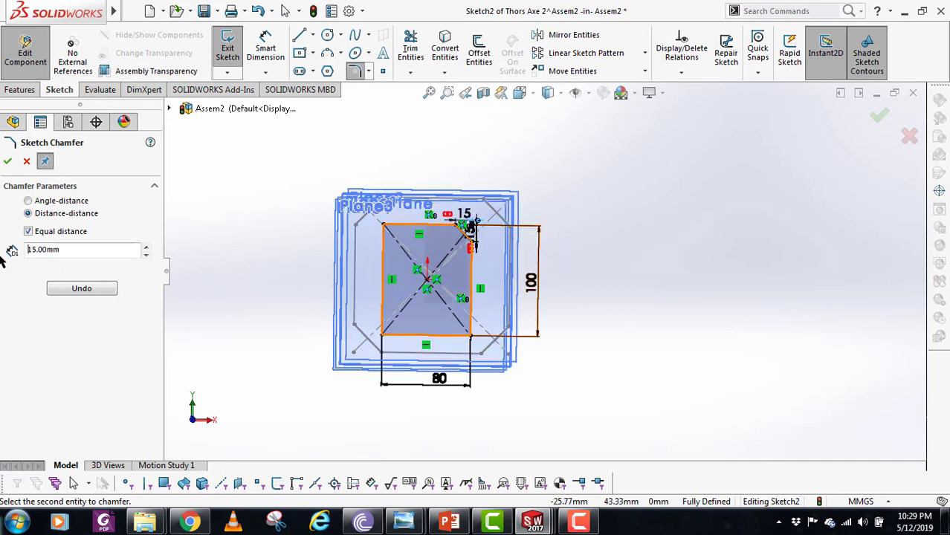
- Chamfer the remaining three corners of the Plane1 rectangle at 15 mm and close the sketch
click(383, 226)
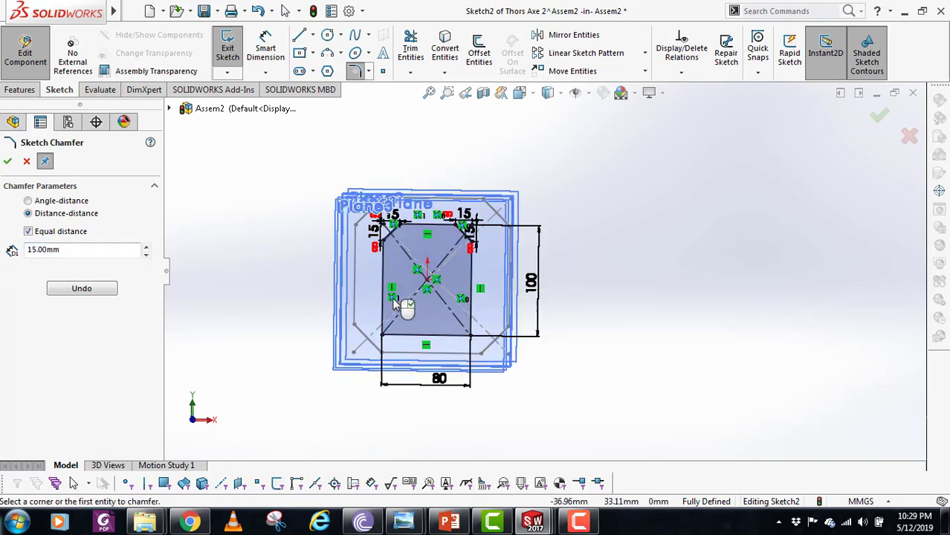
click(381, 335)
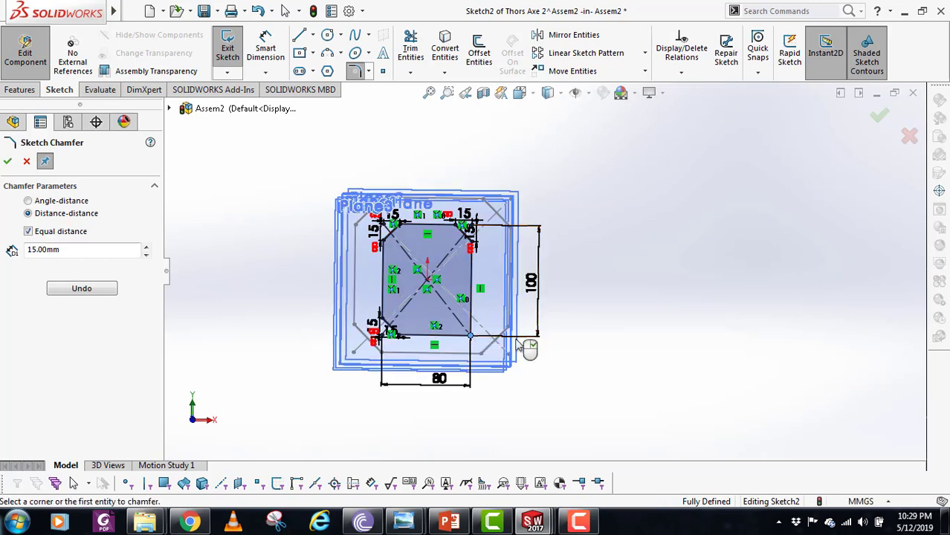
click(470, 335)
mouse_move(476, 336)
middle_down()
mouse_move(555, 328)
mouse_move(595, 312)
middle_up()
scroll(853, 183, up, 2)
click(881, 117)
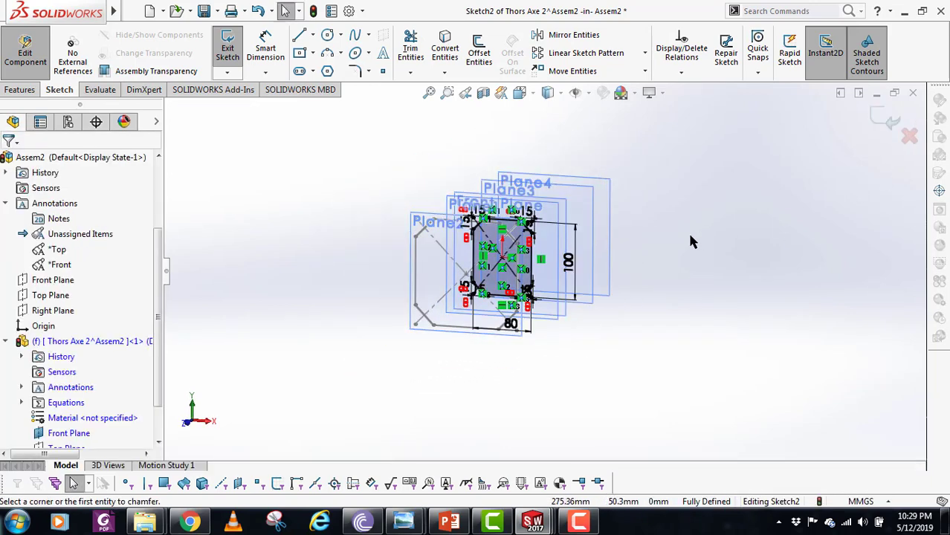
scroll(661, 239, down, 2)
click(881, 119)
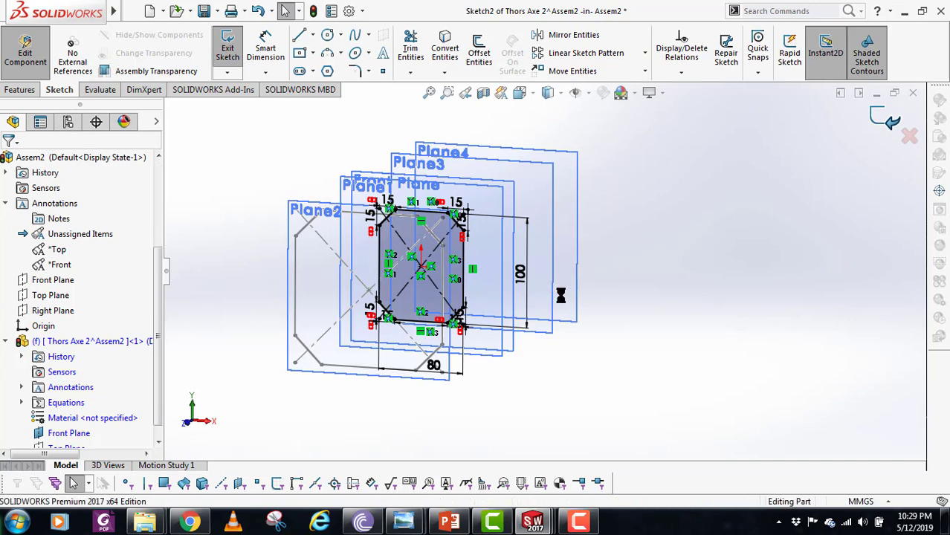
- On the Front Plane, sketch a centre rectangle from near the origin, about 75 mm wide and 126 mm high
mouse_move(530, 306)
middle_down()
mouse_move(492, 333)
mouse_move(503, 327)
middle_up()
scroll(547, 289, up, 1)
middle_drag(547, 288, 547, 264)
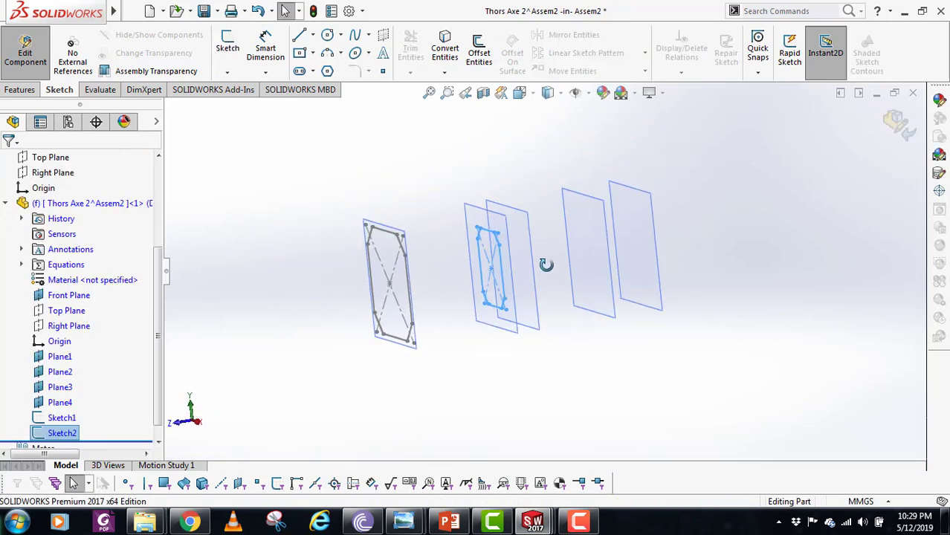
click(533, 269)
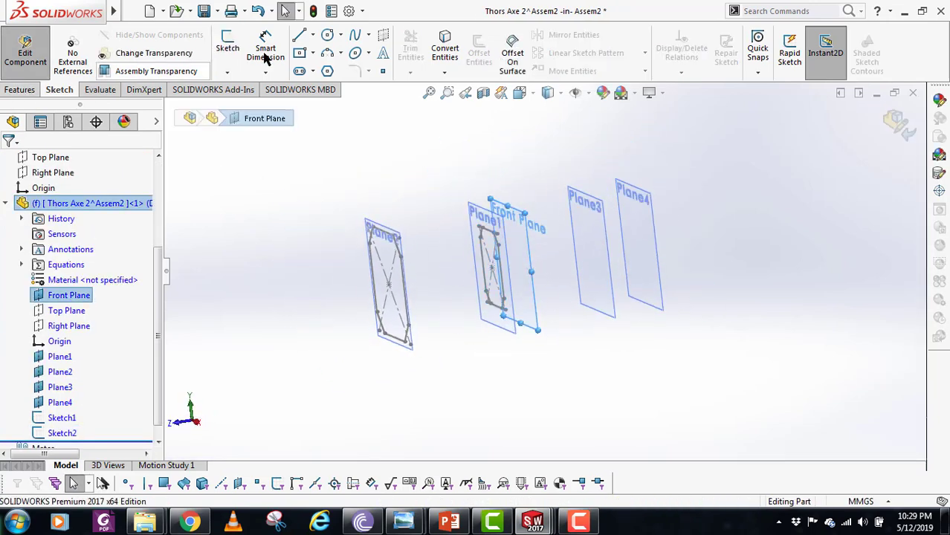
click(227, 47)
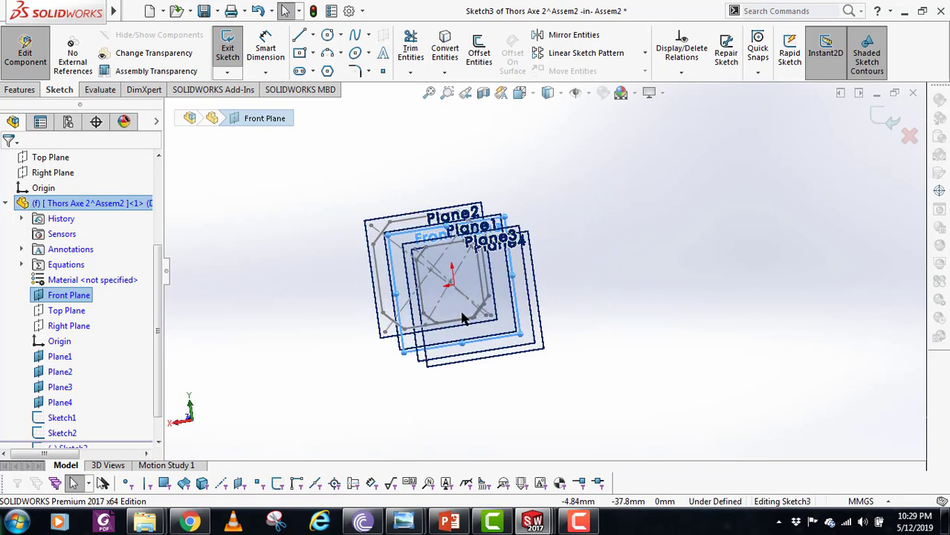
click(299, 58)
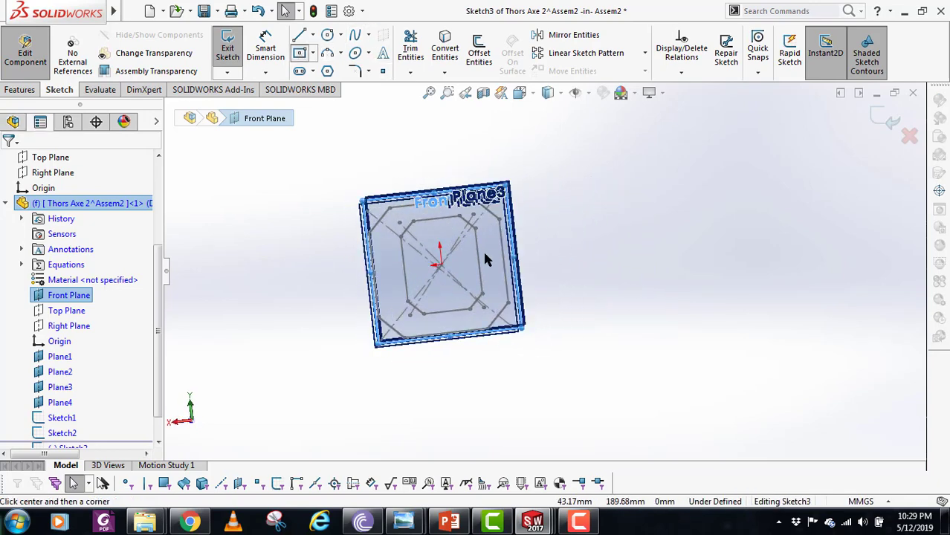
click(439, 264)
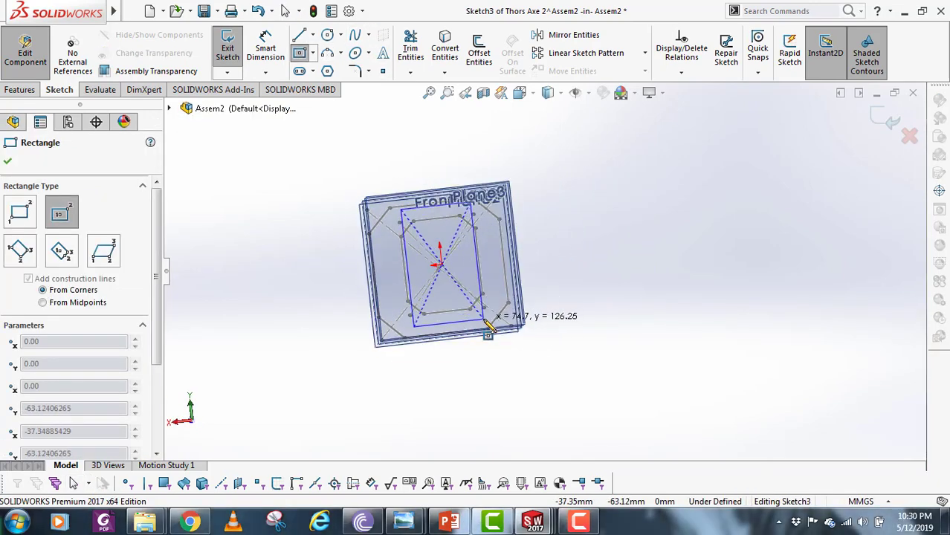
click(484, 320)
key(Escape)
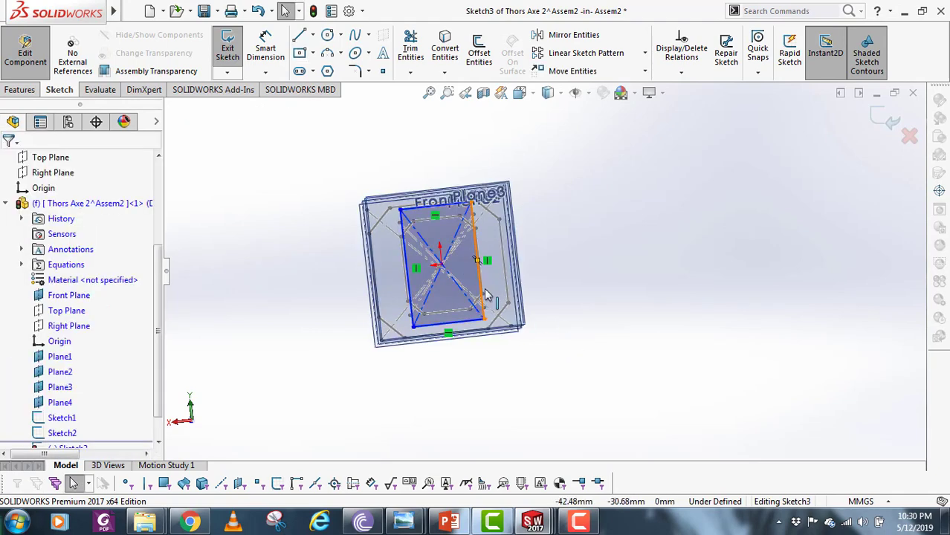
- Dimension the Front Plane rectangle to 90 mm high and 70 mm wide
click(260, 53)
scroll(528, 278, down, 3)
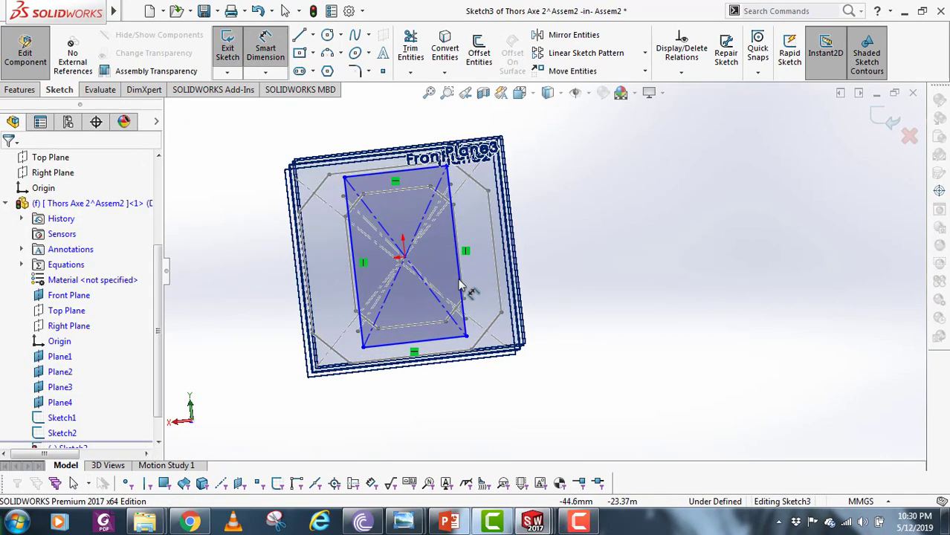
click(461, 286)
click(563, 264)
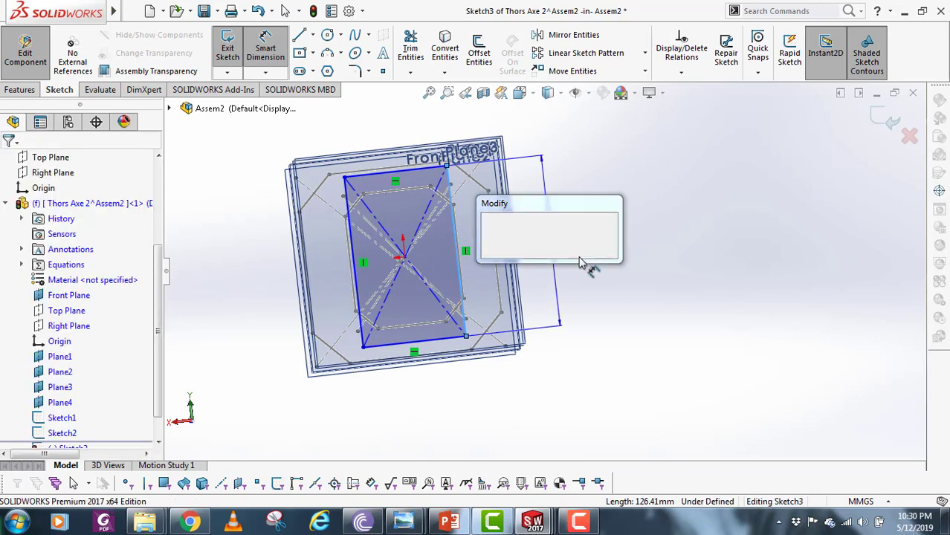
text(90)
key(Return)
scroll(587, 265, down, 2)
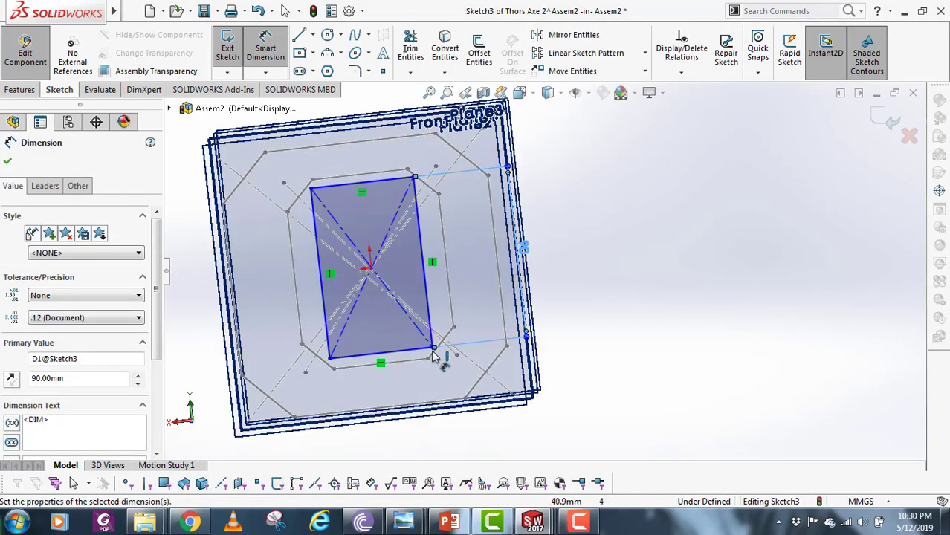
click(405, 351)
click(400, 396)
text(70)
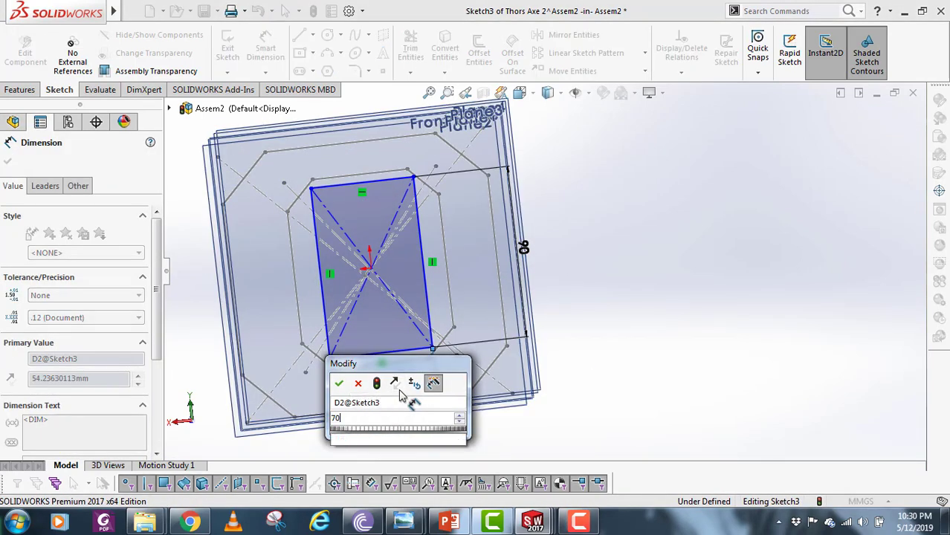
key(Return)
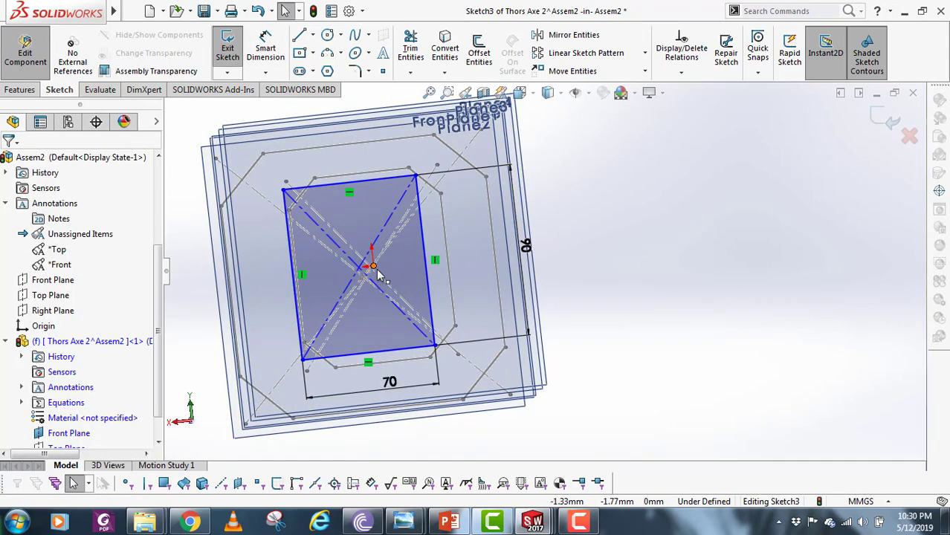
- Make the centre point of the Front Plane rectangle coincident with the origin and close the sketch
scroll(362, 274, down, 5)
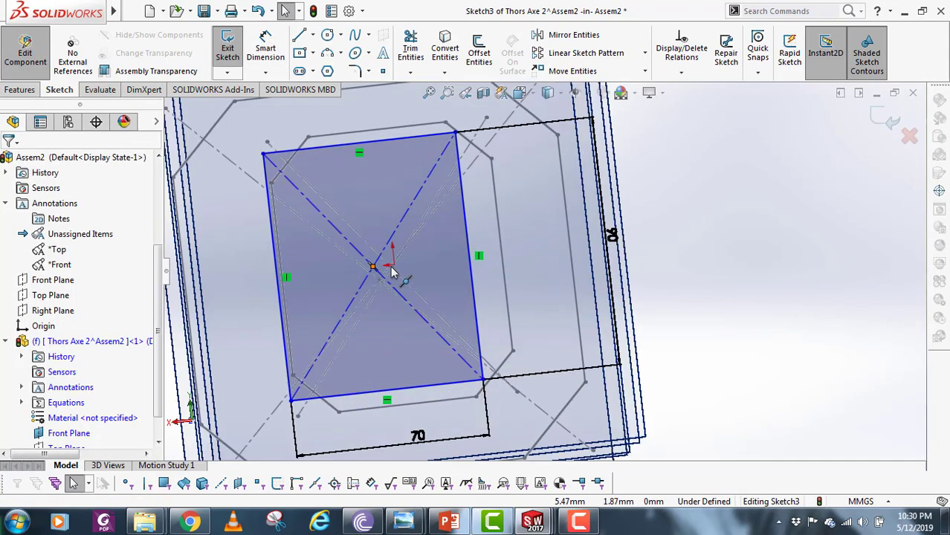
click(372, 271)
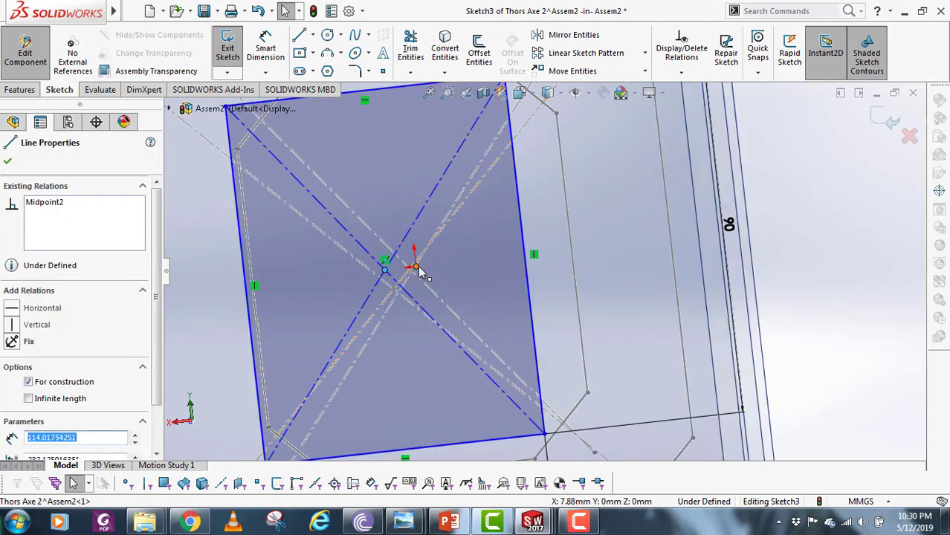
click(414, 265)
click(12, 420)
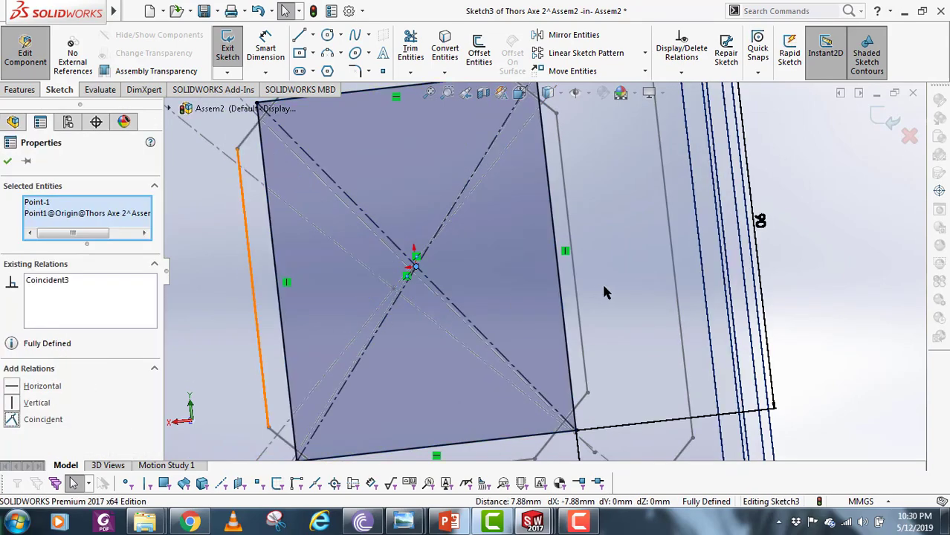
scroll(601, 282, up, 3)
click(884, 125)
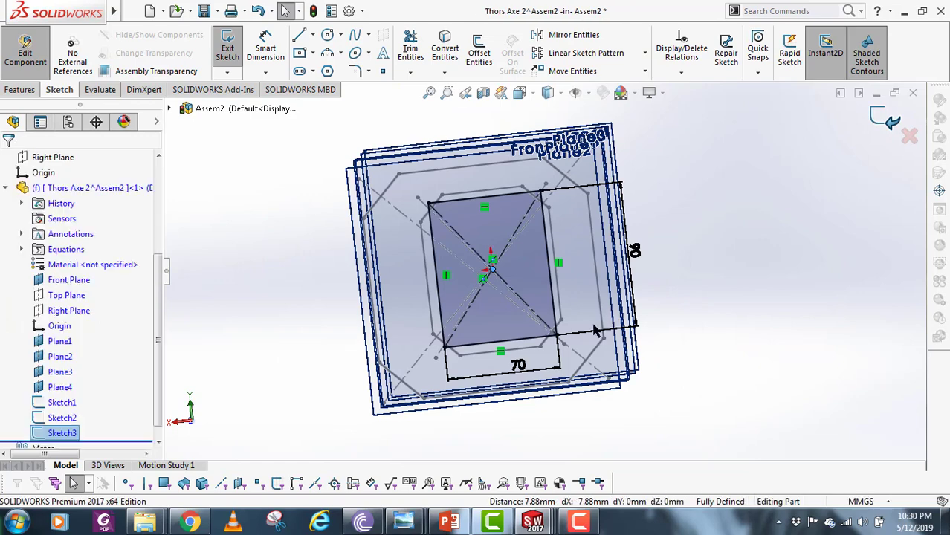
- On Plane3, sketch a narrow upright centre rectangle, about 19 mm wide and 259 mm high, centred just below the origin
scroll(549, 336, up, 4)
mouse_move(542, 338)
middle_down()
mouse_move(651, 314)
mouse_move(679, 258)
middle_up()
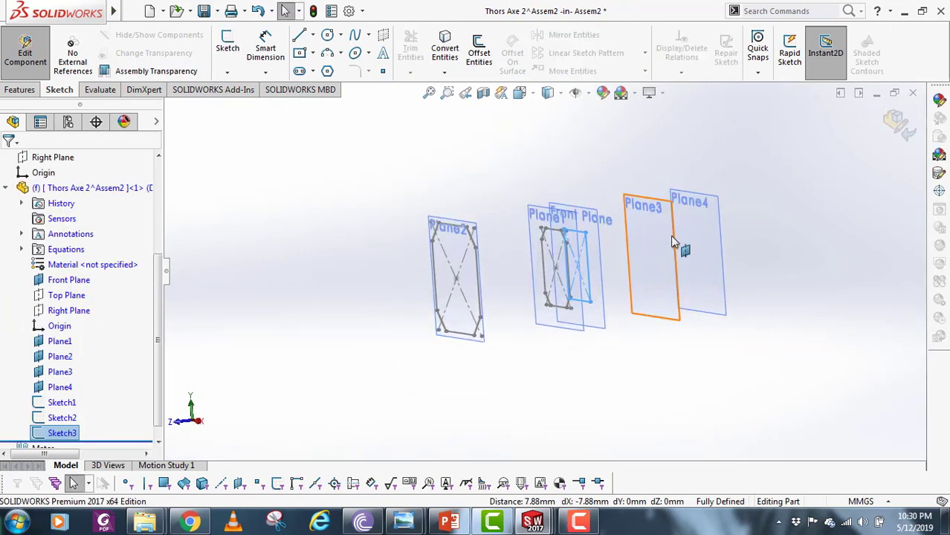
click(673, 242)
click(301, 54)
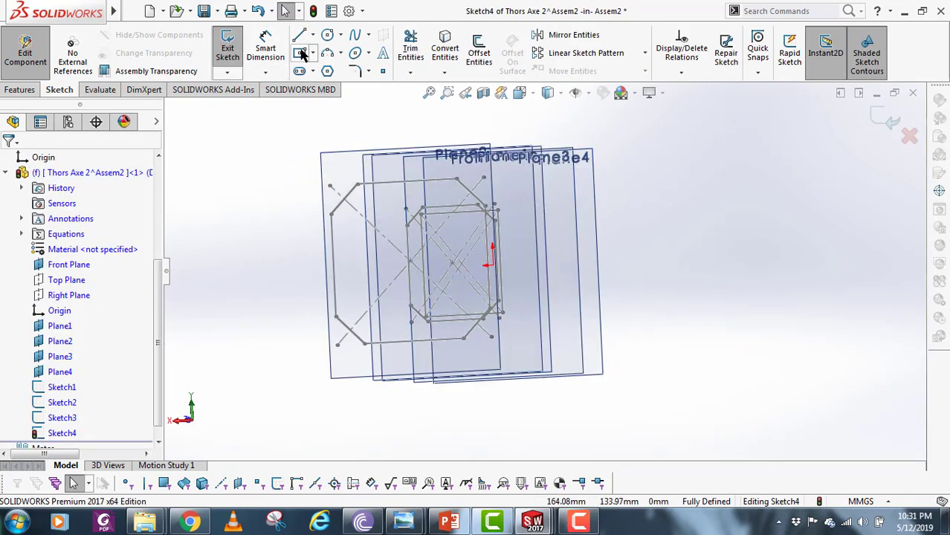
middle_drag(506, 301, 462, 296)
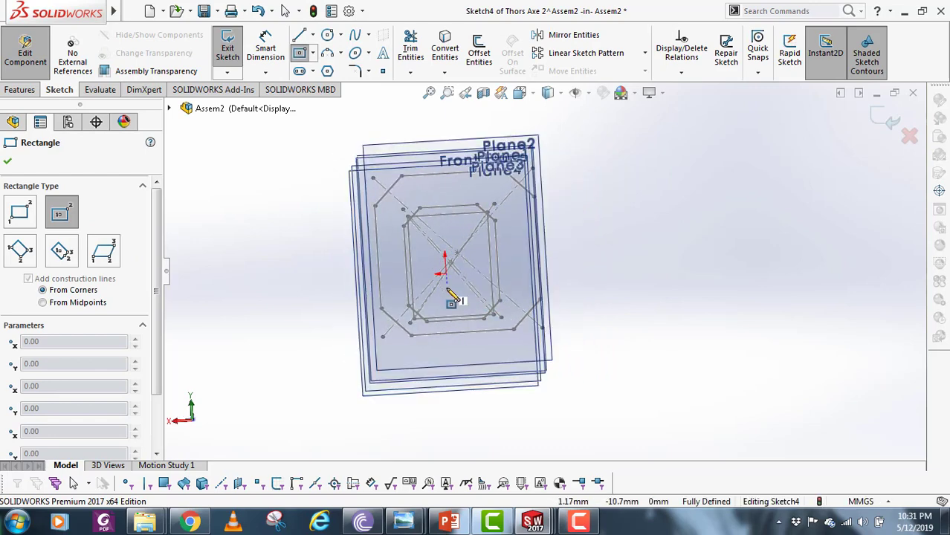
click(445, 271)
click(476, 452)
key(Escape)
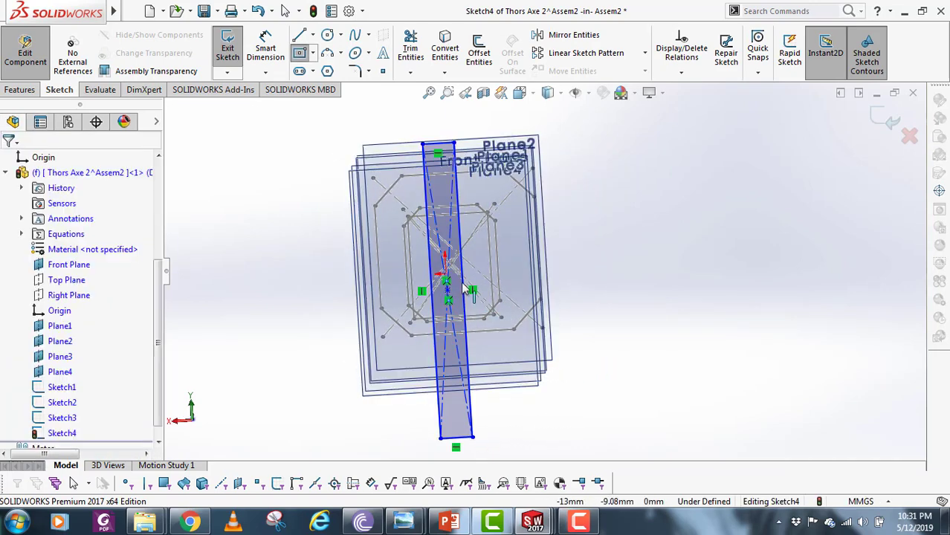
- Draw a vertical line about 15 mm long from the origin to the Plane3 rectangle's centre and make it construction geometry
scroll(449, 279, down, 6)
click(299, 34)
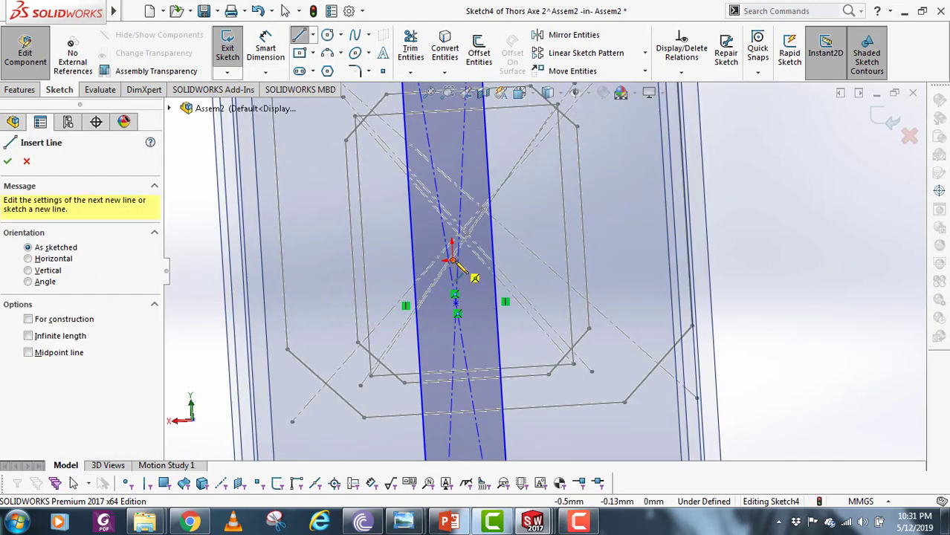
click(452, 261)
click(455, 297)
key(Escape)
scroll(460, 277, down, 5)
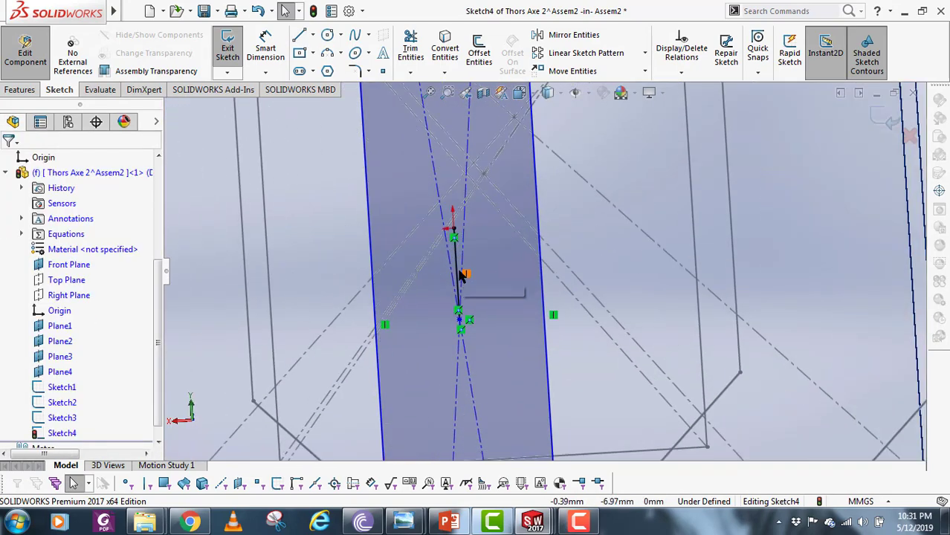
click(461, 275)
click(28, 381)
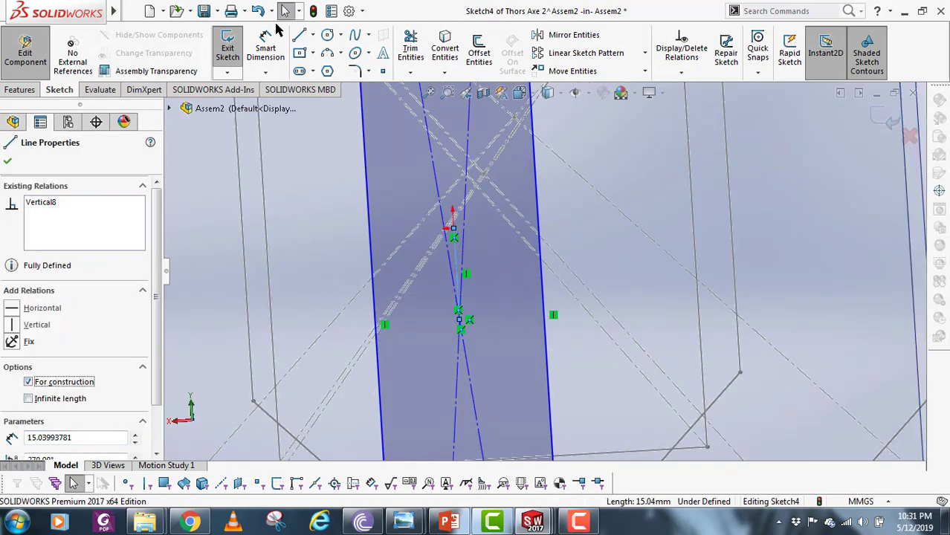
- Dimension the construction line between the origin and the Plane3 rectangle's centre to 15 mm
click(268, 43)
click(604, 269)
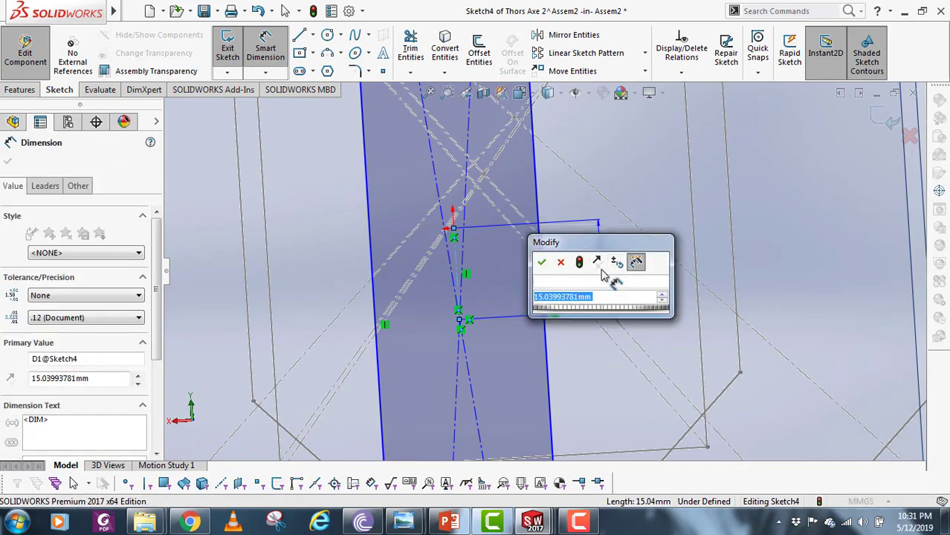
text(15)
key(Return)
key(Escape)
- Dimension the height of the Plane3 rectangle to 180 mm
scroll(606, 275, up, 3)
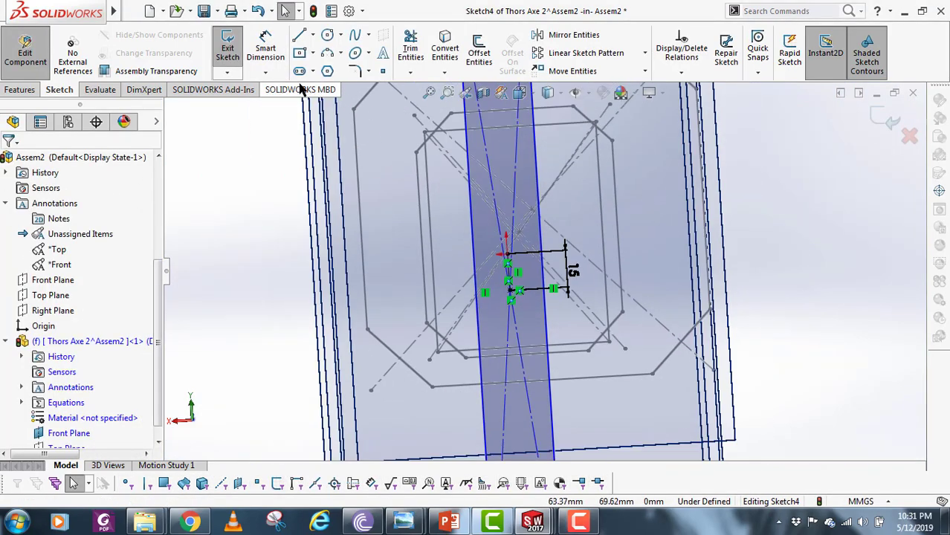
click(546, 346)
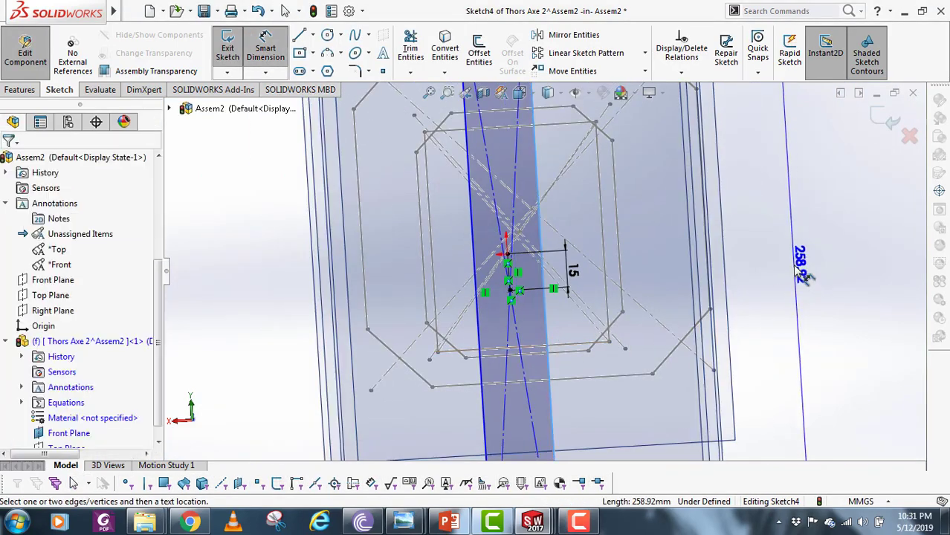
click(801, 264)
text(180)
key(Return)
scroll(670, 334, up, 4)
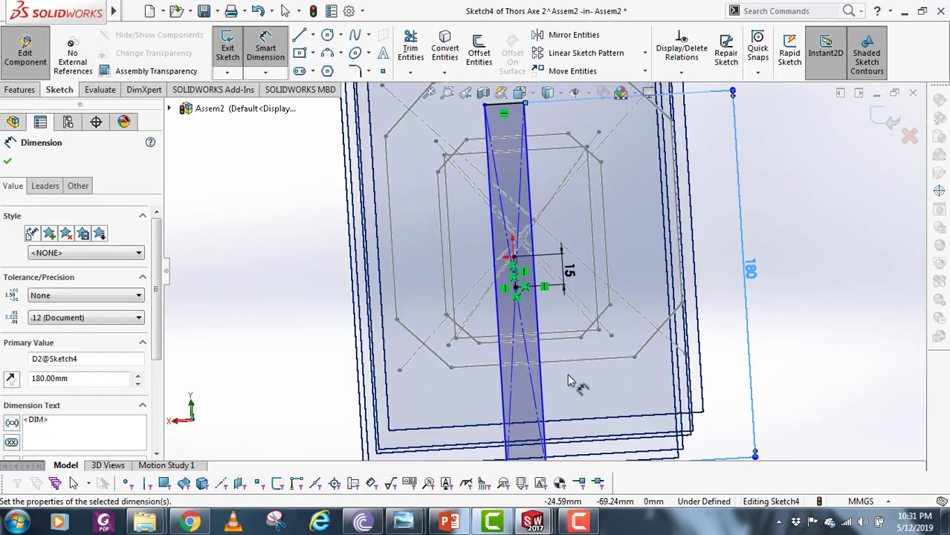
- Dimension the width of the Plane3 rectangle to 22 mm and close the sketch
scroll(551, 394, down, 4)
click(530, 366)
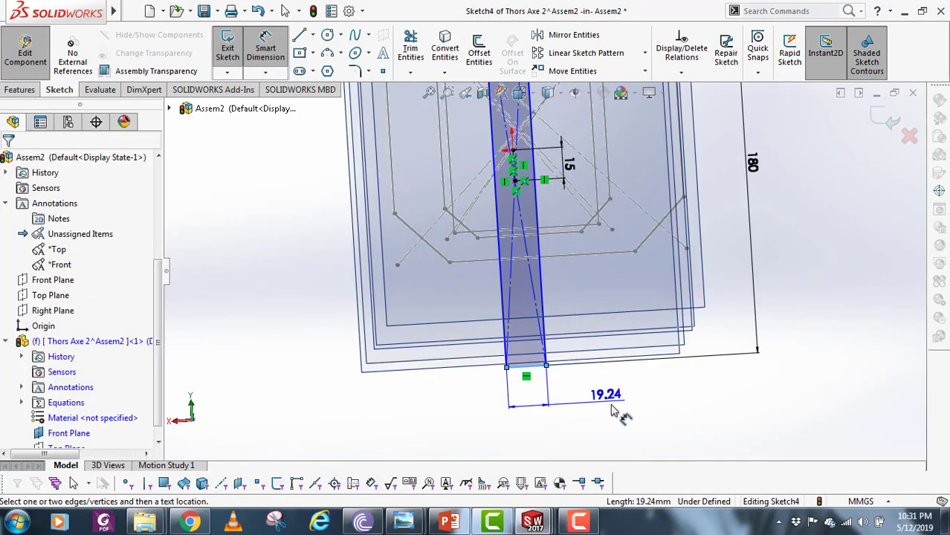
click(617, 410)
text(22.00mm)
key(Return)
scroll(629, 415, up, 4)
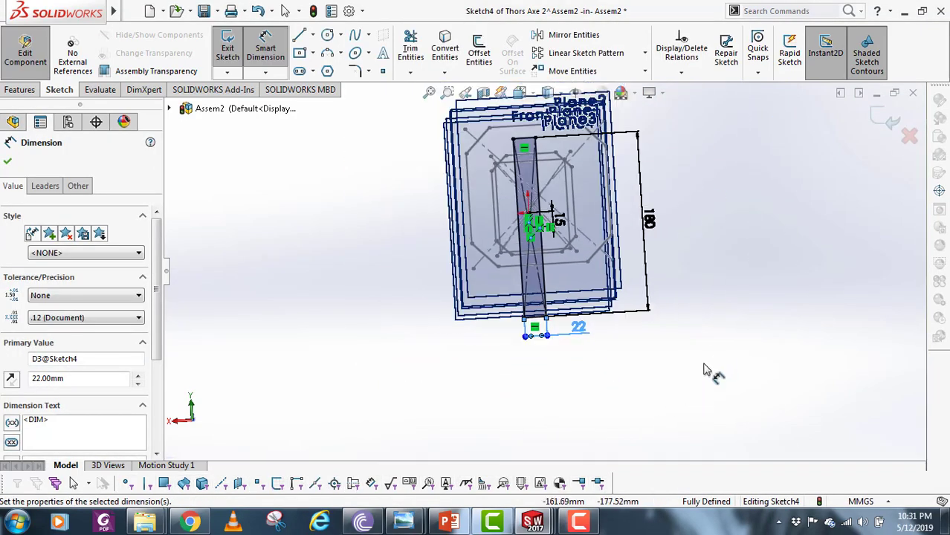
middle_drag(704, 363, 910, 200)
click(885, 117)
- Switch to Windows Photo Viewer to examine the axe head in the reference photo, and return to the planes and profiles in SOLIDWORKS
middle_drag(753, 261, 733, 240)
click(750, 233)
click(765, 330)
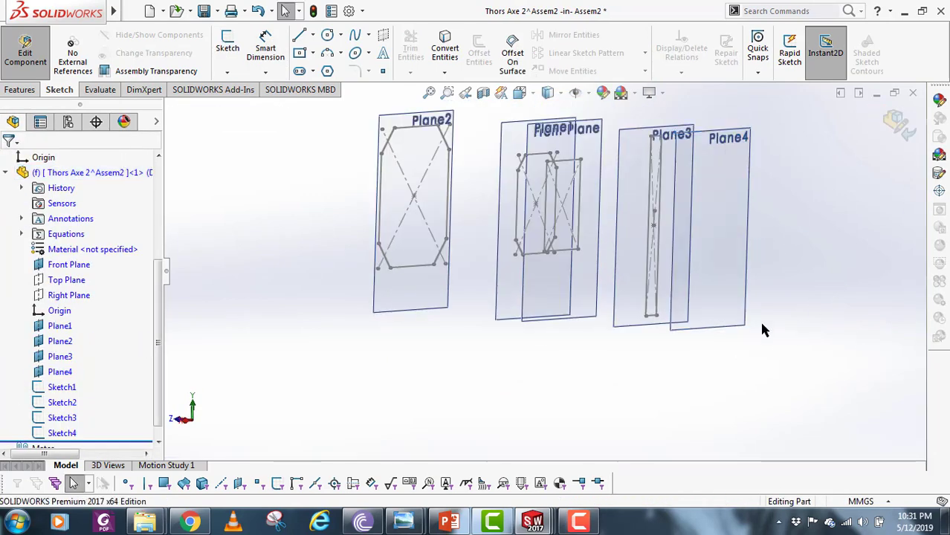
mouse_move(413, 524)
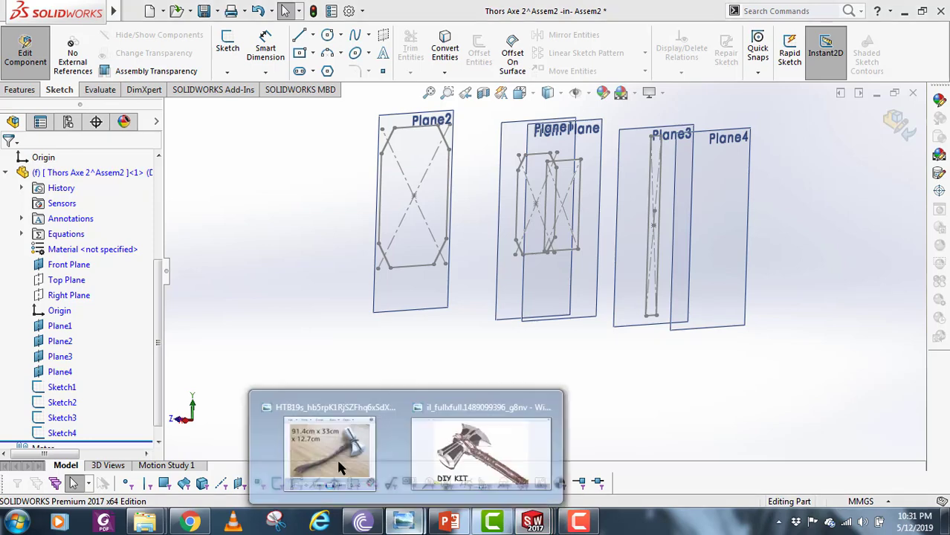
click(357, 447)
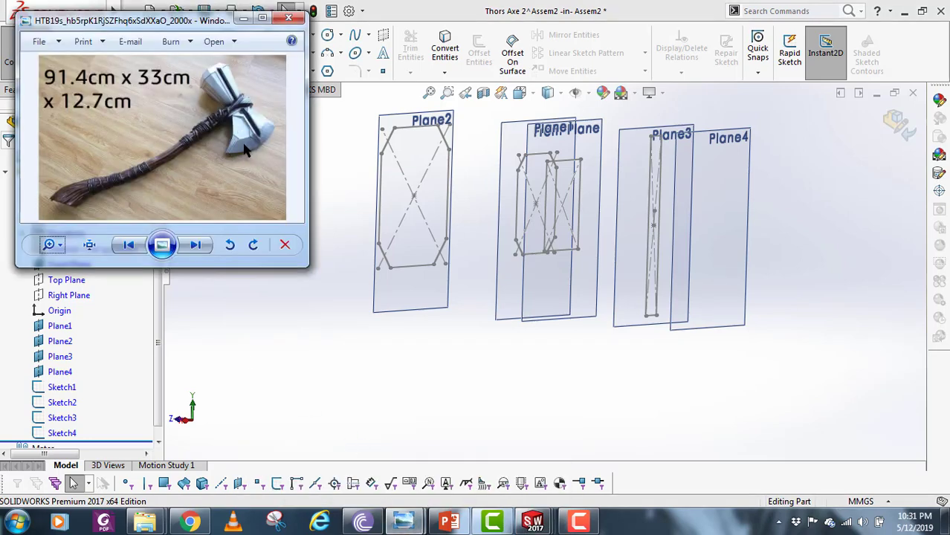
click(242, 17)
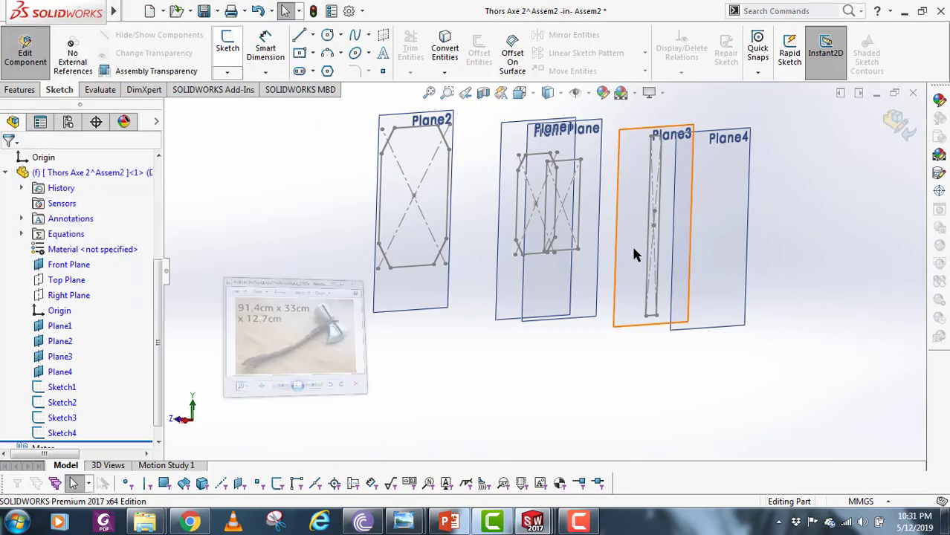
scroll(663, 225, down, 8)
scroll(587, 290, up, 8)
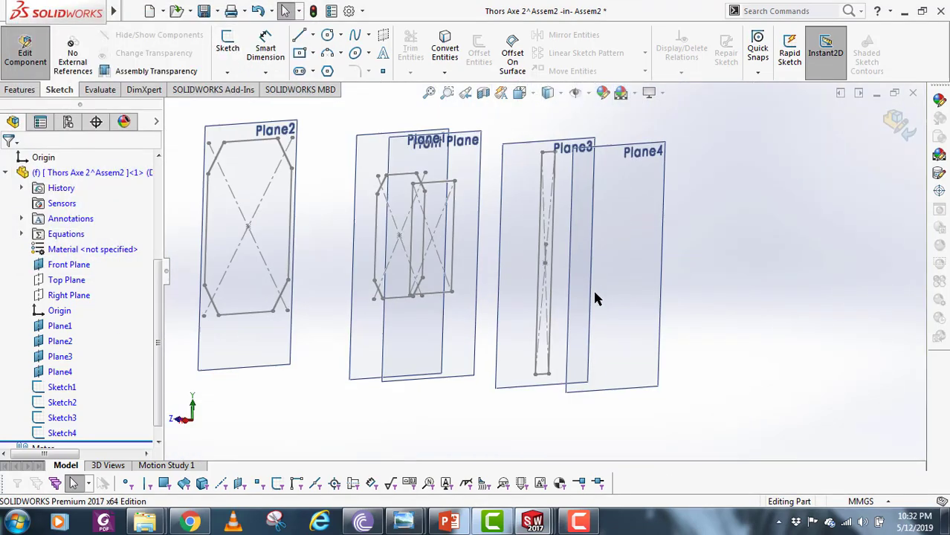
- Start a sketch on Plane4 and draw a narrow upright centre rectangle about 162 mm tall, centred just below the origin
click(630, 169)
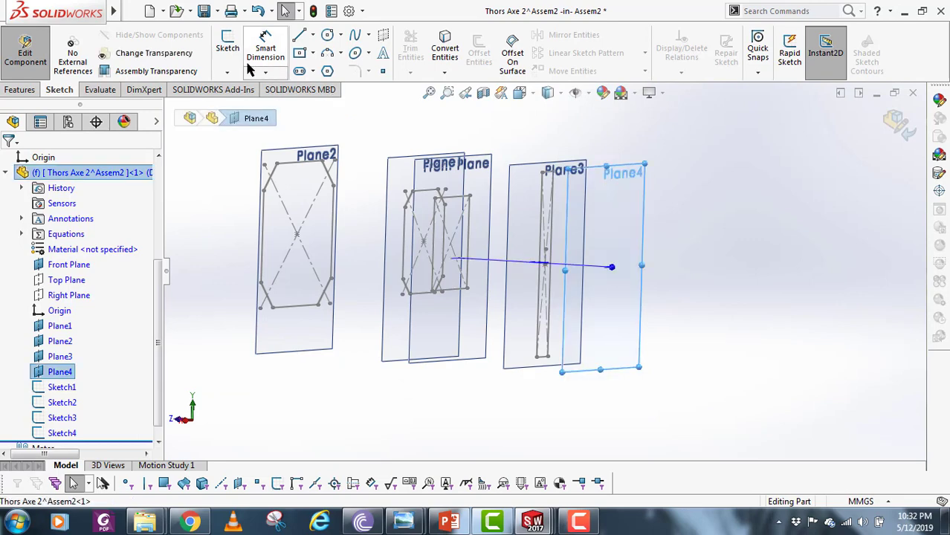
click(229, 46)
middle_drag(661, 286, 595, 285)
scroll(416, 285, down, 2)
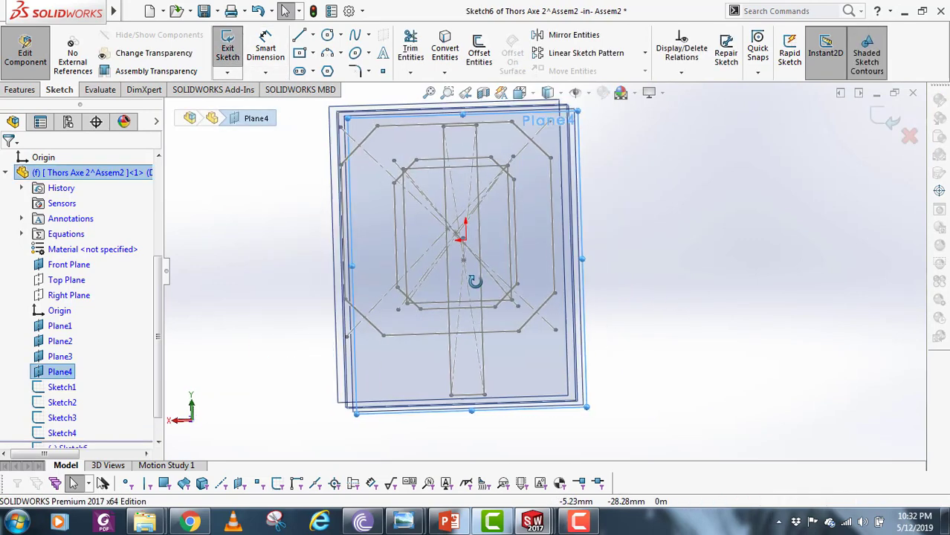
click(301, 58)
scroll(460, 280, down, 5)
click(404, 245)
scroll(403, 247, up, 5)
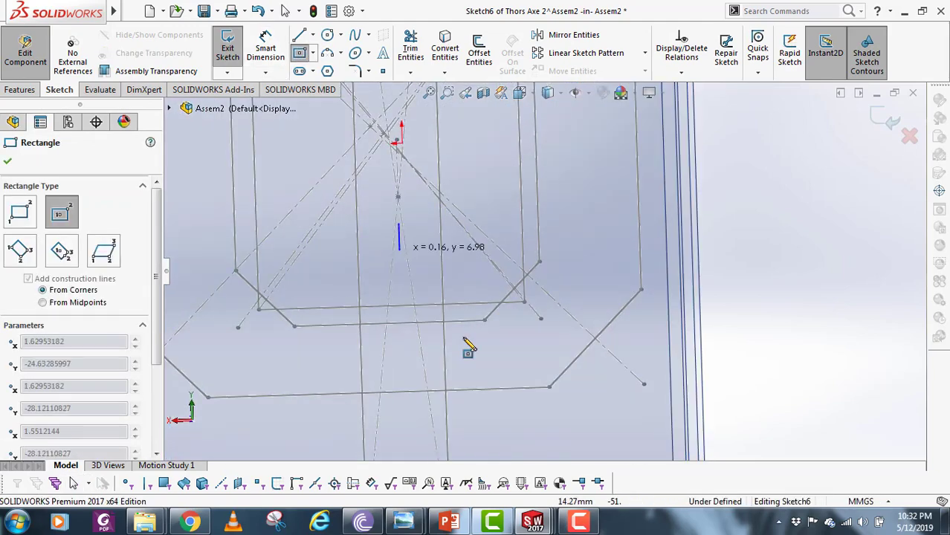
click(507, 437)
key(Escape)
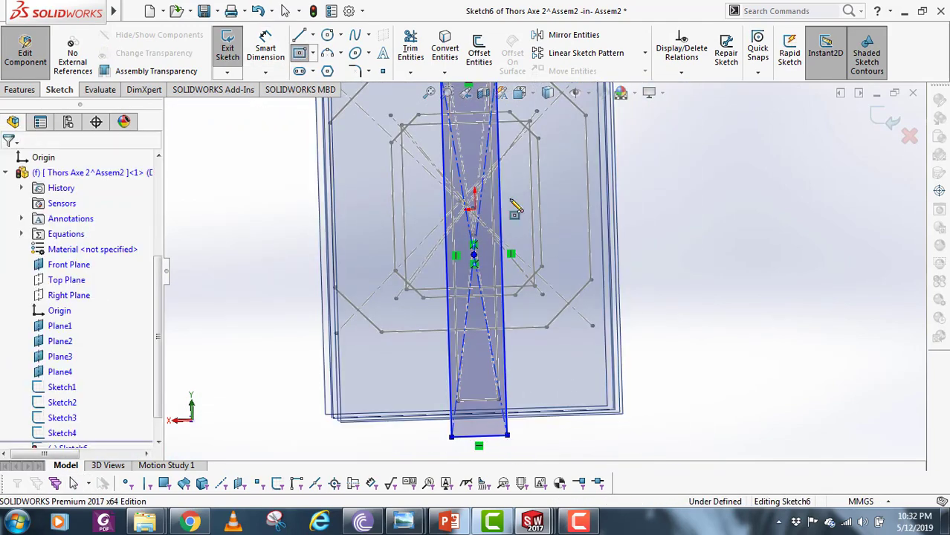
- Join the origin to the Plane4 rectangle's centre with a line about 25 mm long and make it a vertical construction line
scroll(461, 268, down, 5)
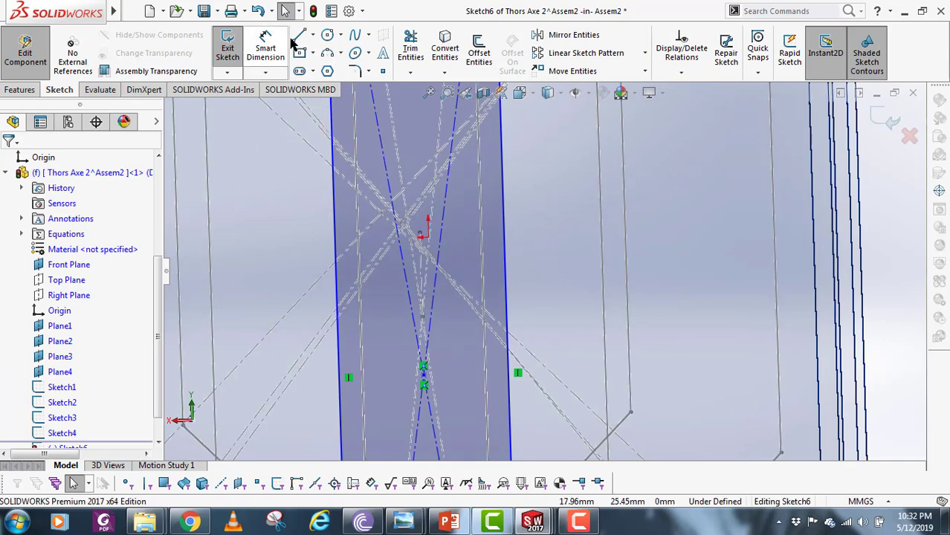
click(297, 37)
scroll(431, 353, down, 3)
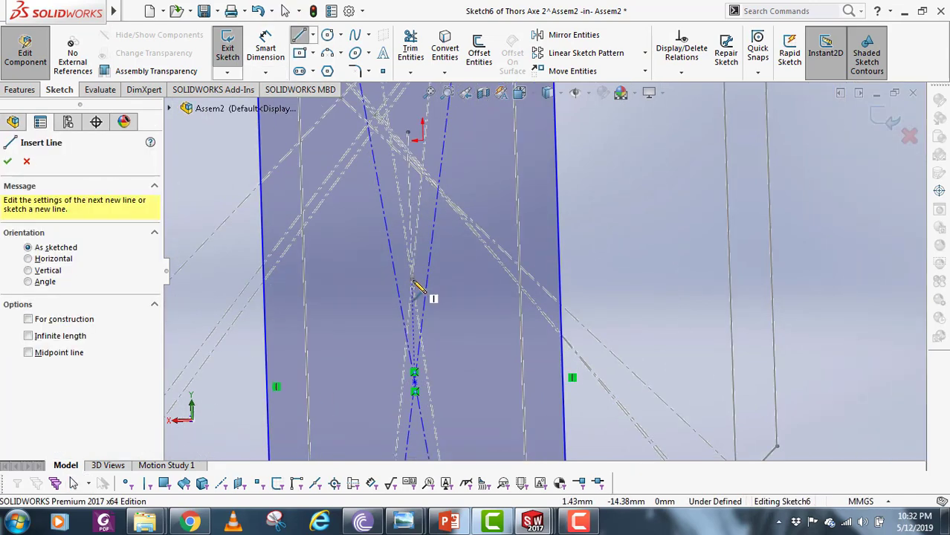
drag(422, 141, 415, 374)
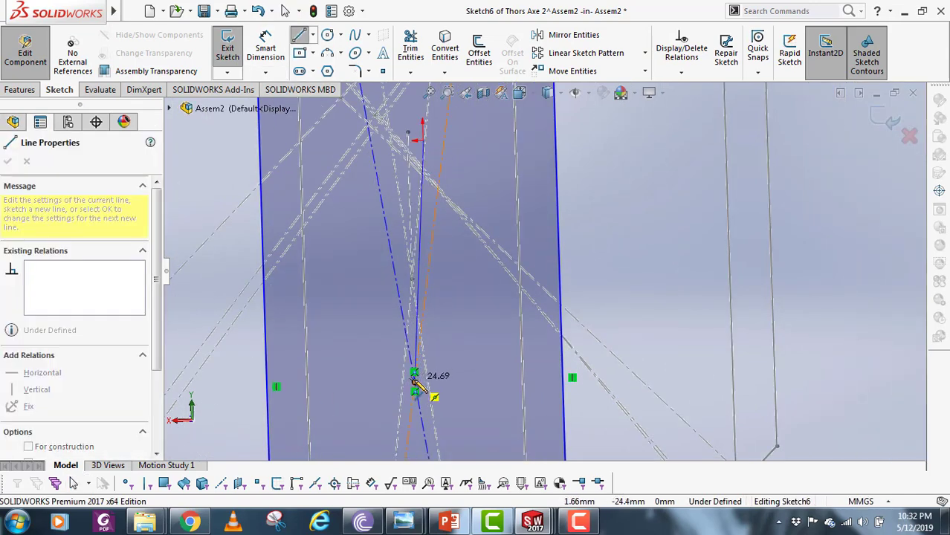
key(Escape)
click(417, 215)
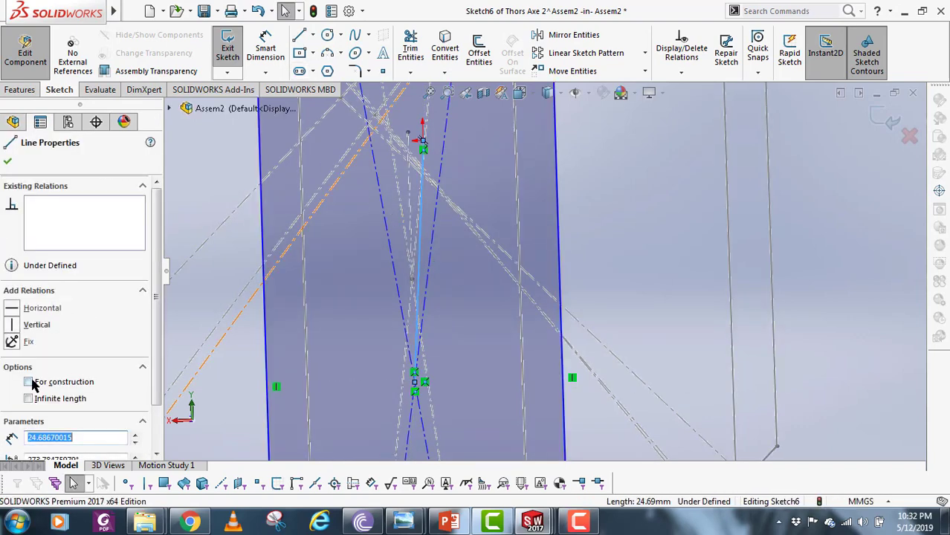
click(12, 324)
- Dimension the construction line between the origin and the Plane4 rectangle's centre to 20 mm
click(264, 48)
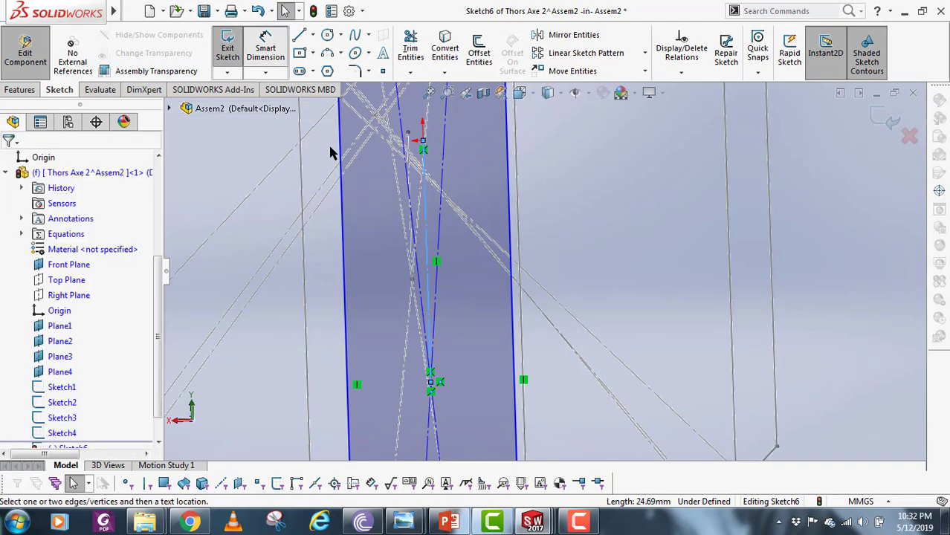
click(550, 230)
text(20)
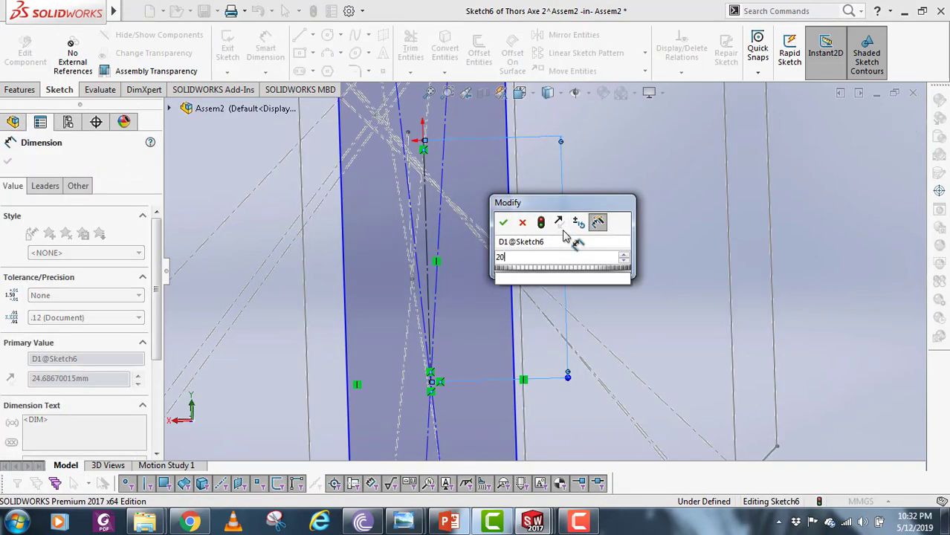
key(Return)
- Dimension the height of the Plane4 rectangle to 300 mm
scroll(673, 260, up, 10)
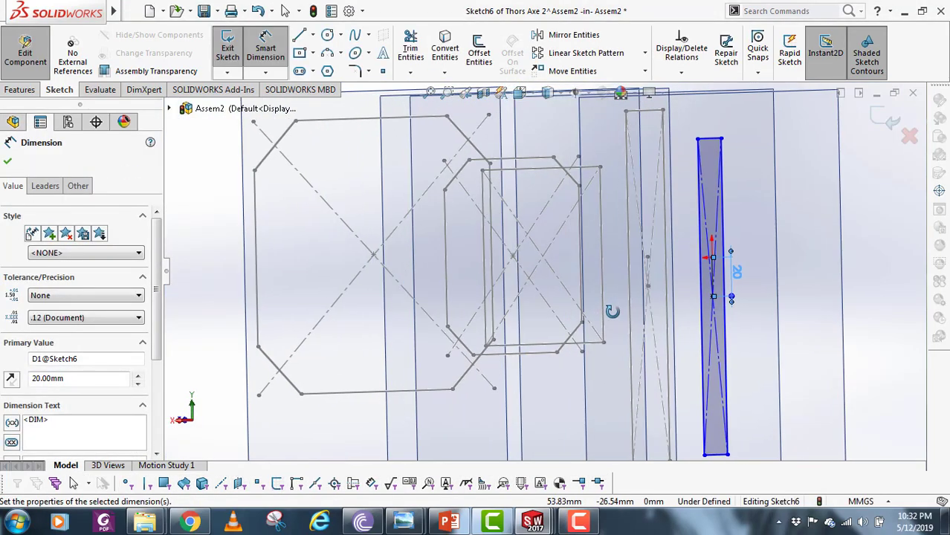
mouse_move(612, 311)
middle_down()
mouse_move(689, 334)
mouse_move(685, 316)
middle_up()
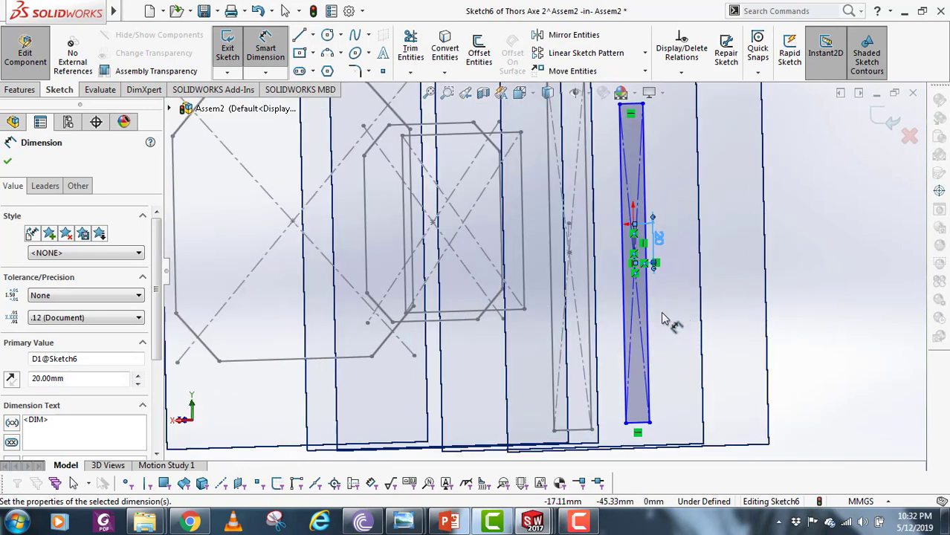
click(648, 320)
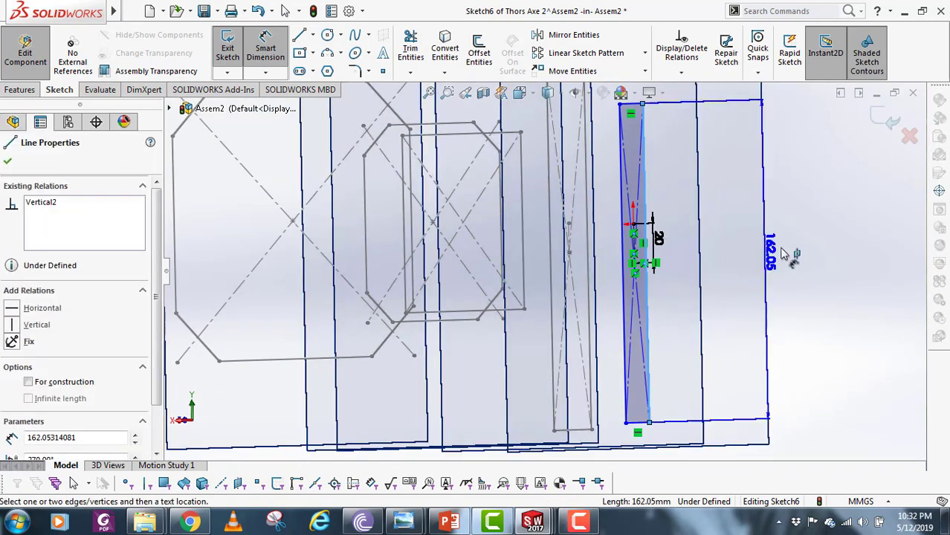
click(781, 256)
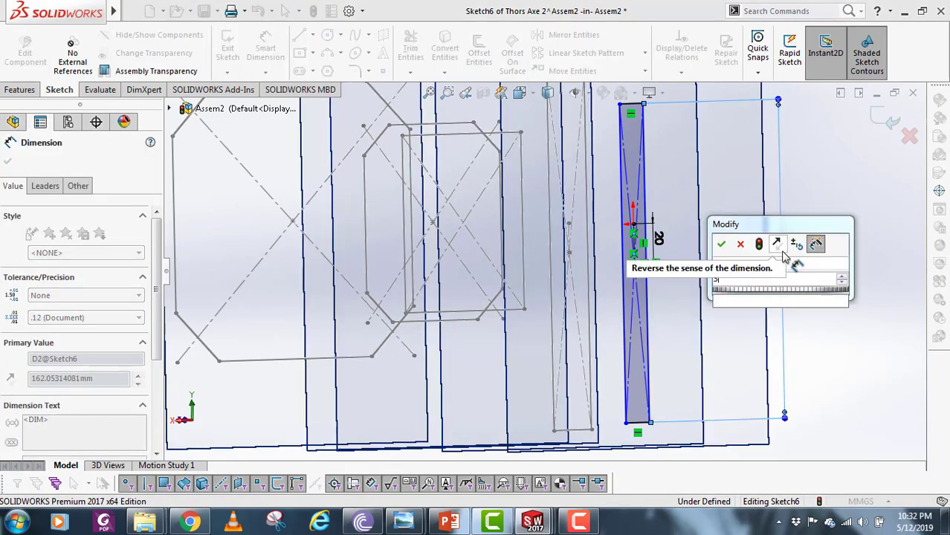
text(300)
key(Return)
- Dimension the width of the Plane4 rectangle to 10 mm and close the sketch
scroll(657, 382, down, 1)
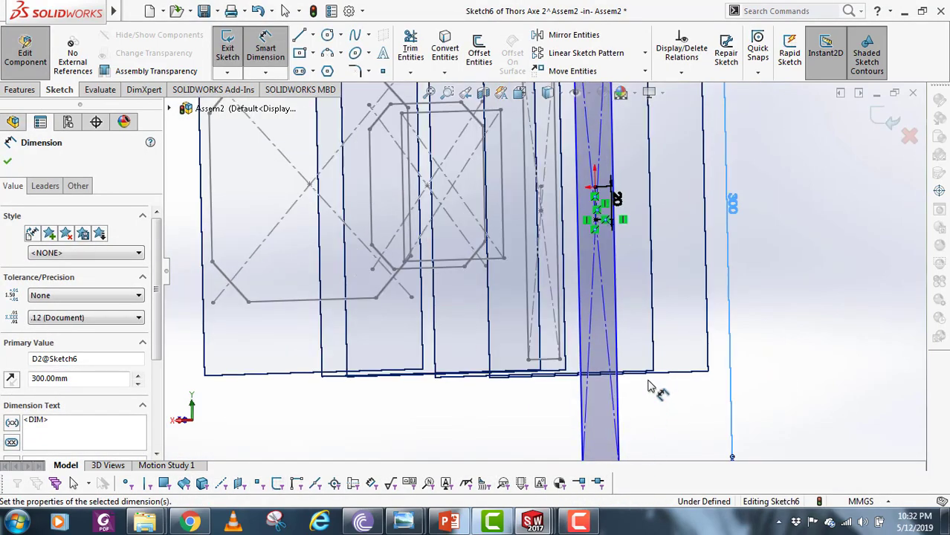
scroll(649, 385, up, 2)
click(591, 407)
click(647, 435)
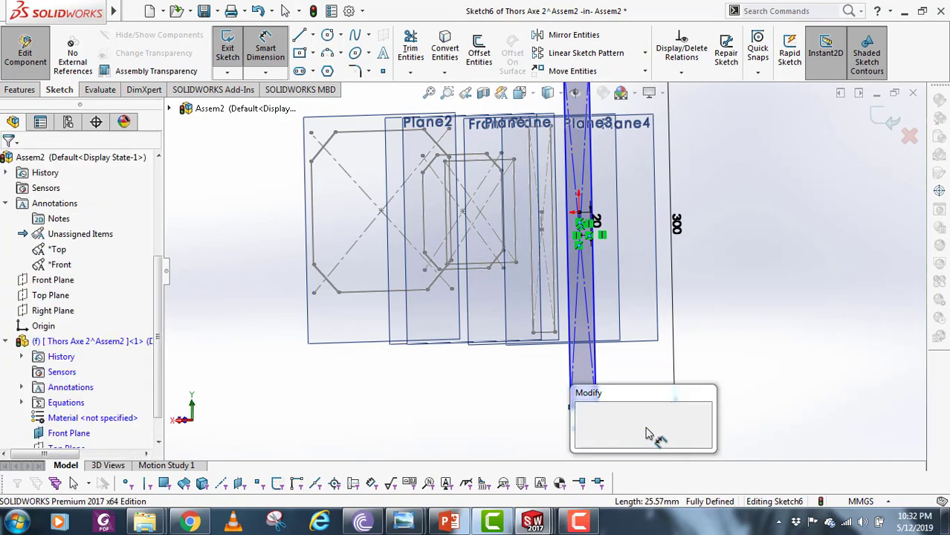
text(10)
key(Return)
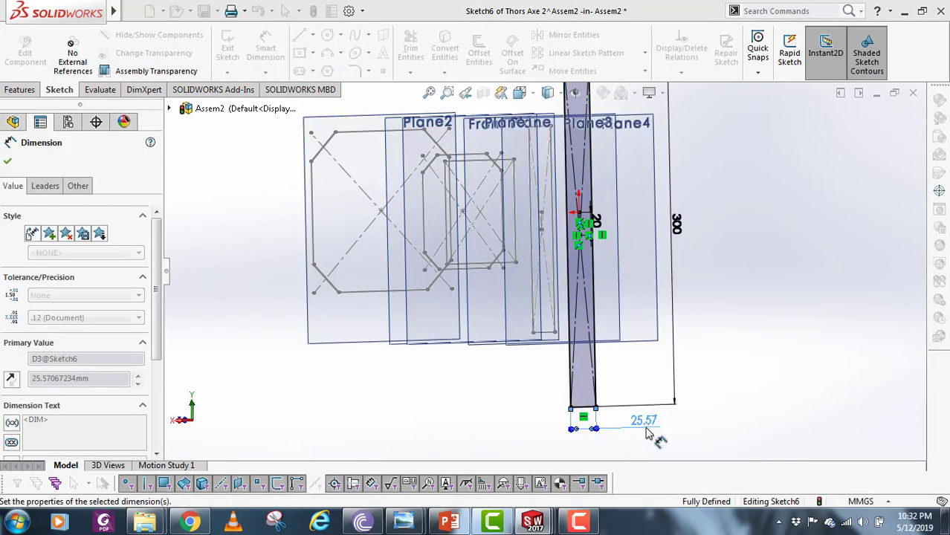
click(879, 113)
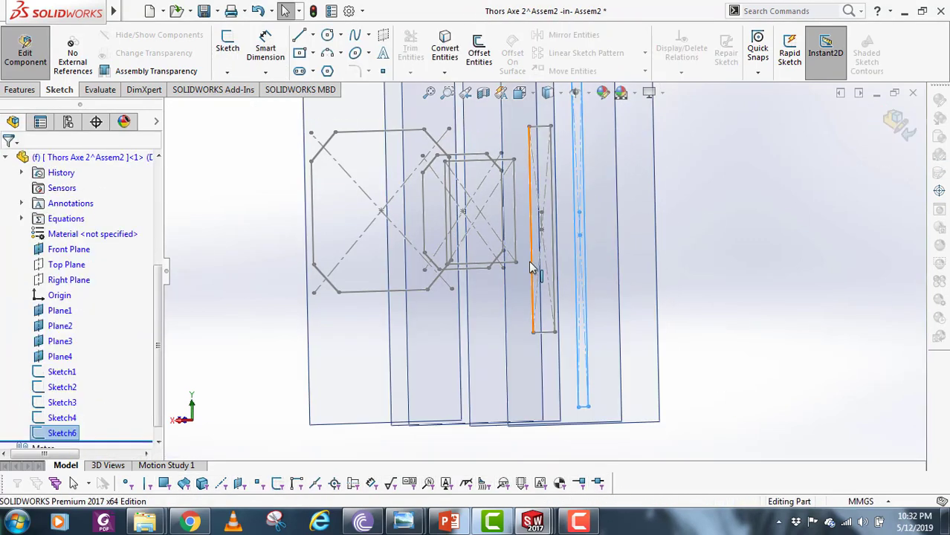
- Leave part editing to return to the assembly, and reopen the Thors Axe 2 part for editing in context
mouse_move(514, 309)
middle_down()
mouse_move(535, 305)
mouse_move(510, 255)
mouse_move(546, 294)
middle_up()
click(906, 126)
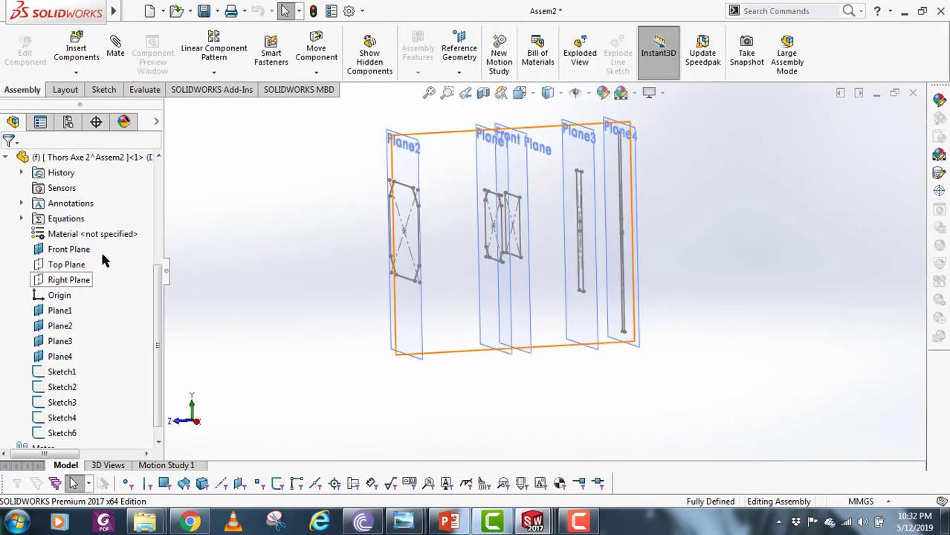
right_click(108, 157)
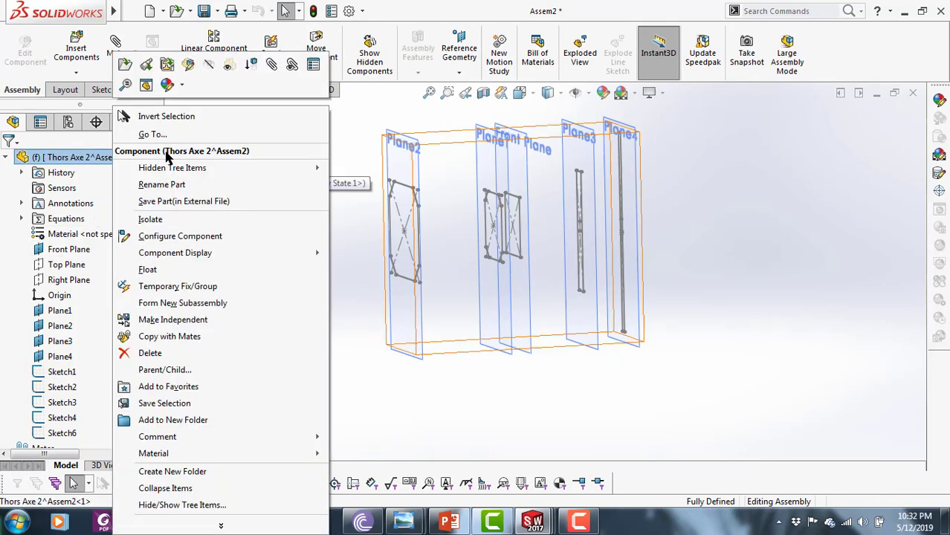
click(187, 73)
middle_drag(443, 207, 494, 271)
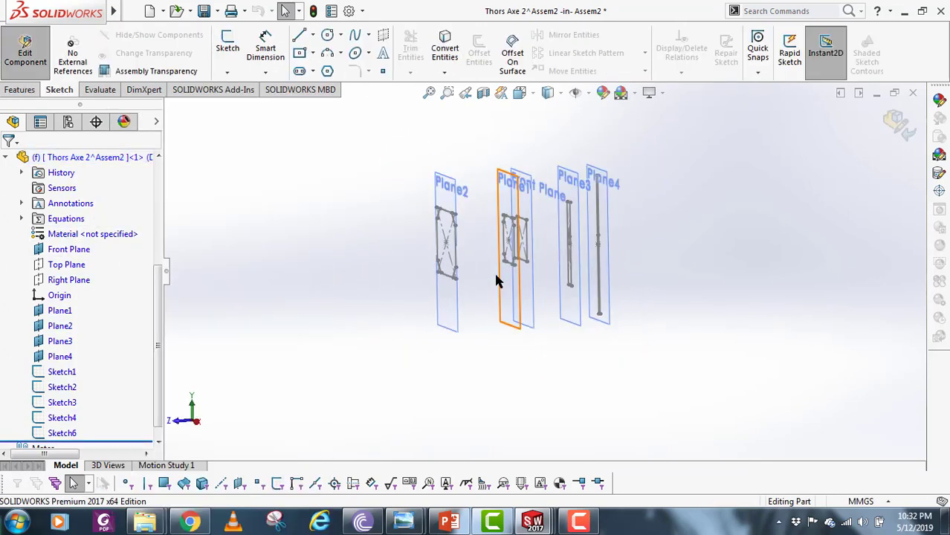
- Loft a solid between the chamfered rectangle profiles on Plane2 (Sketch1) and Plane1 (Sketch2)
click(22, 90)
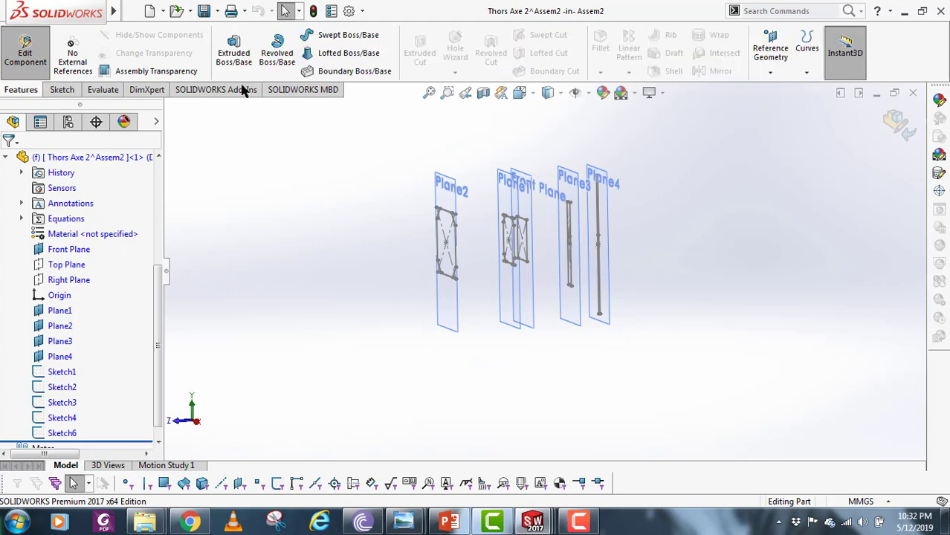
scroll(450, 240, down, 4)
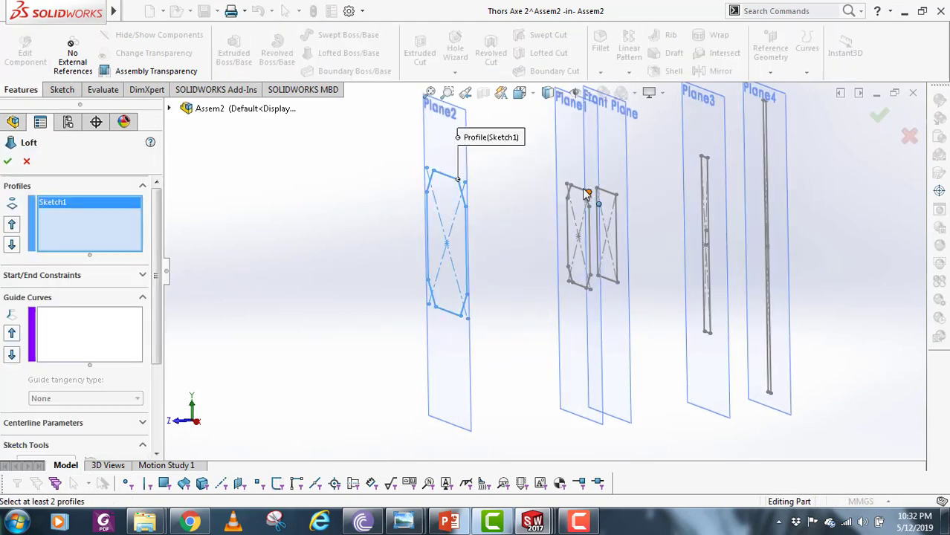
click(586, 191)
scroll(600, 248, down, 4)
middle_drag(556, 246, 573, 301)
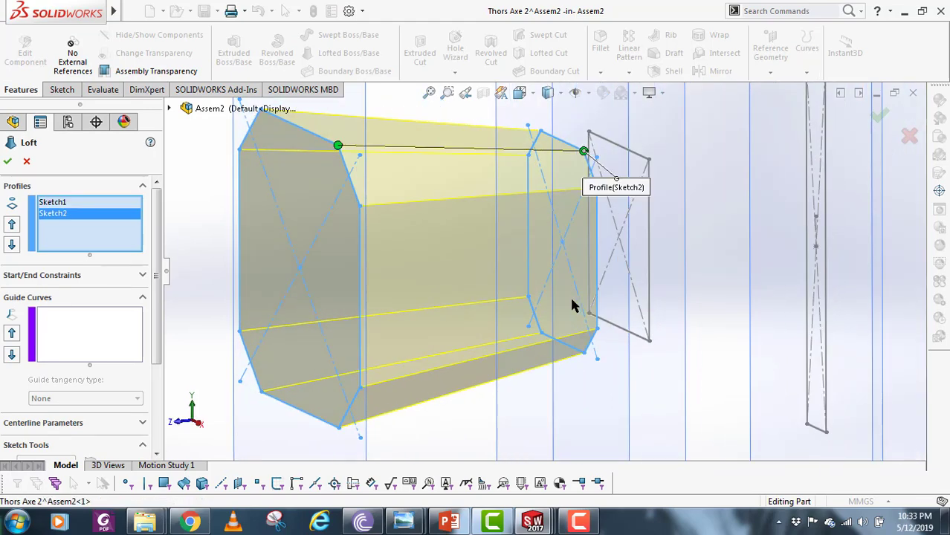
scroll(573, 301, up, 3)
scroll(599, 292, up, 4)
scroll(634, 259, down, 3)
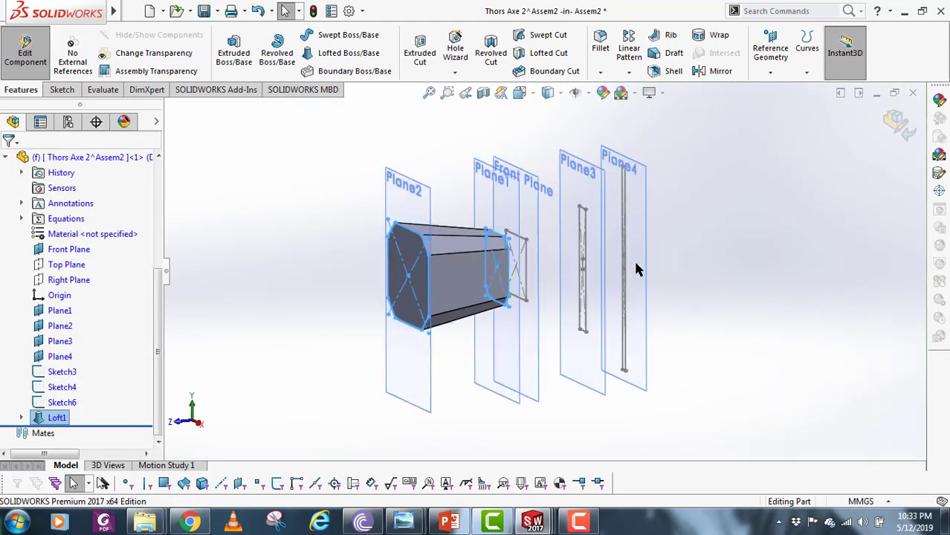
click(371, 103)
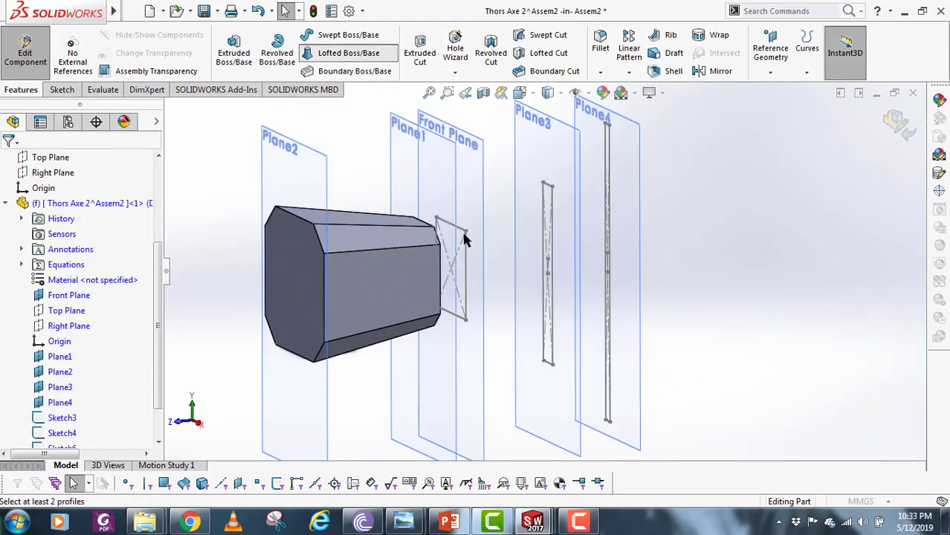
click(455, 253)
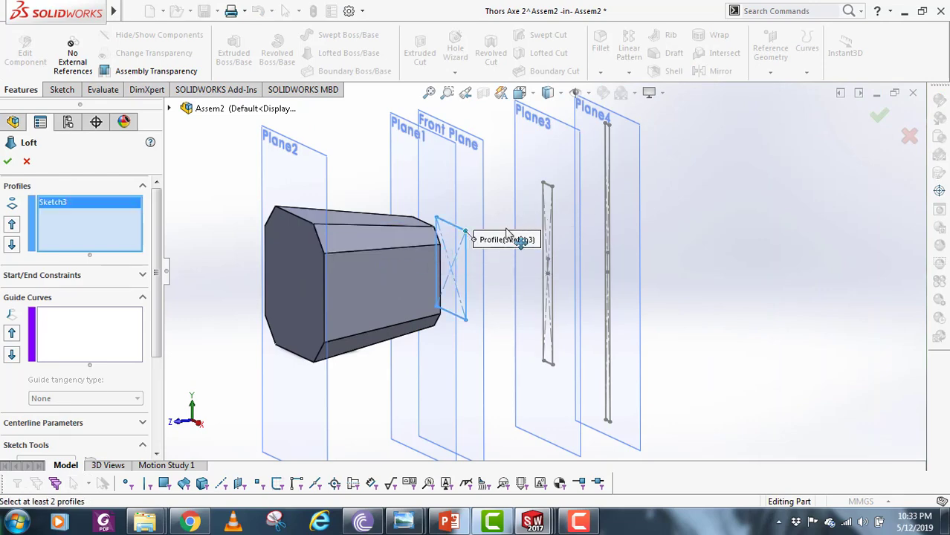
mouse_move(521, 242)
middle_down()
mouse_move(427, 257)
mouse_move(399, 309)
mouse_move(431, 282)
middle_up()
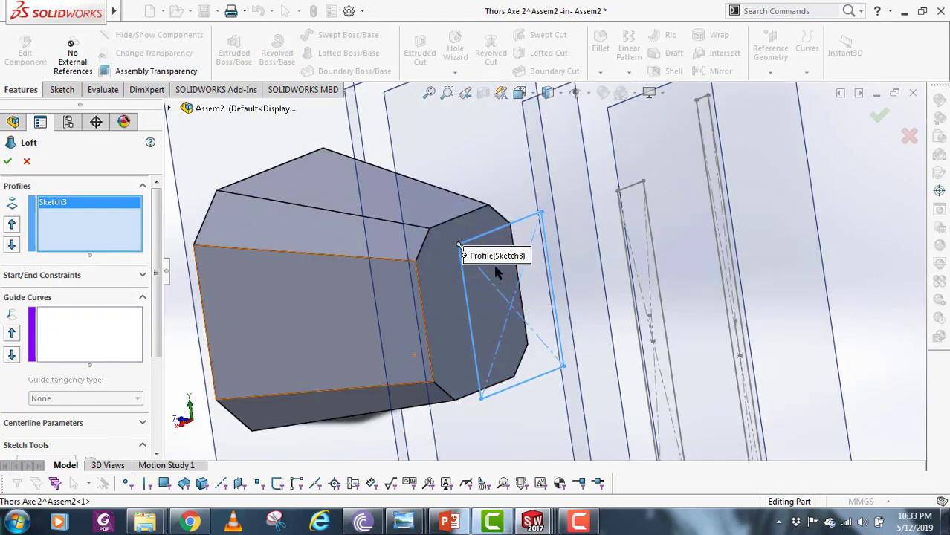
click(908, 140)
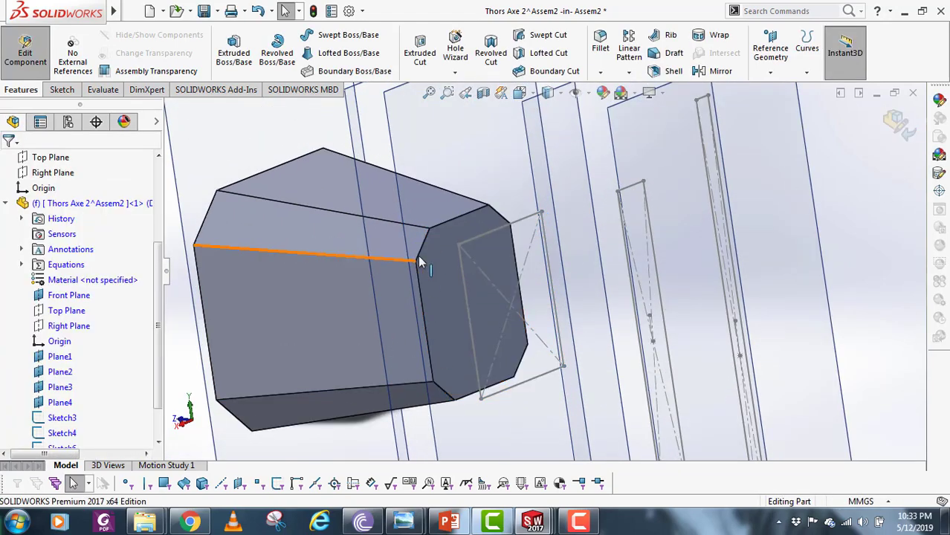
scroll(446, 260, up, 4)
scroll(45, 403, down, 1)
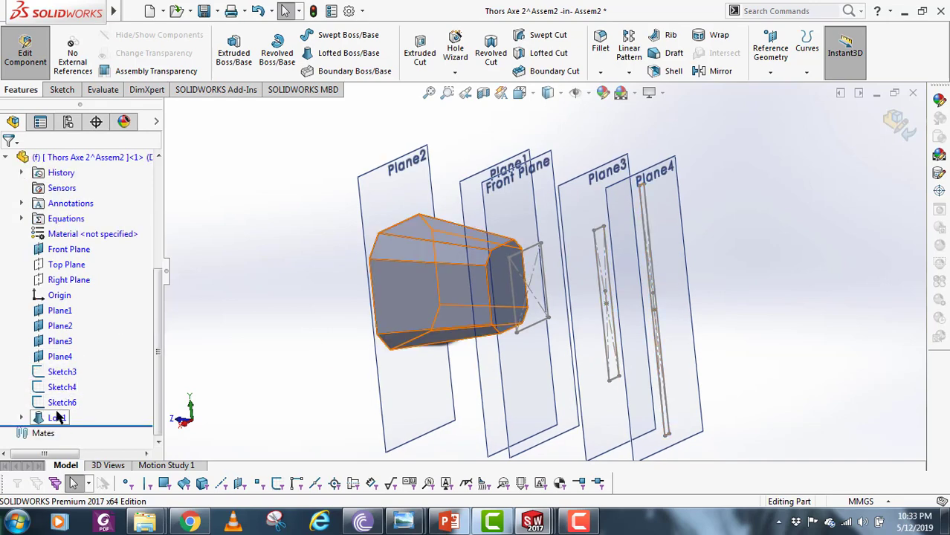
right_click(57, 417)
click(71, 219)
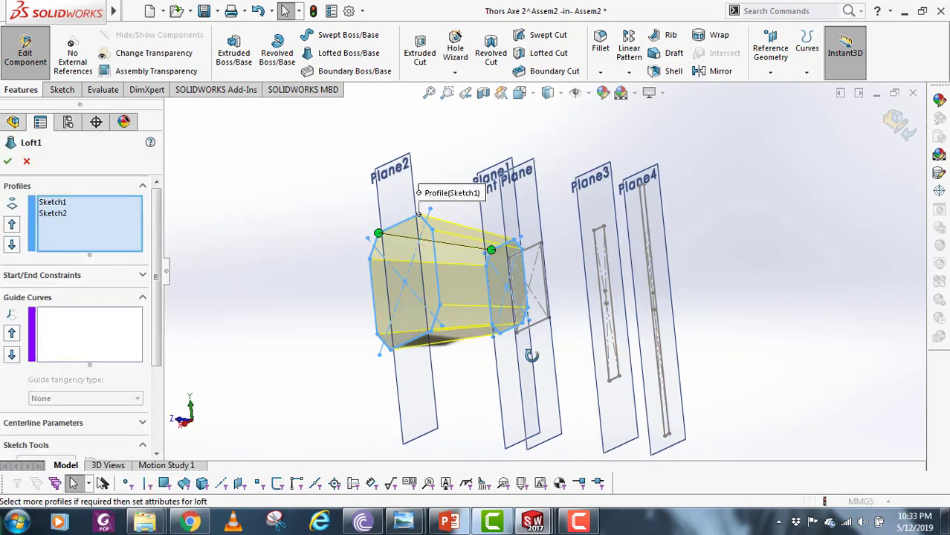
scroll(540, 272, down, 5)
middle_drag(514, 314, 508, 295)
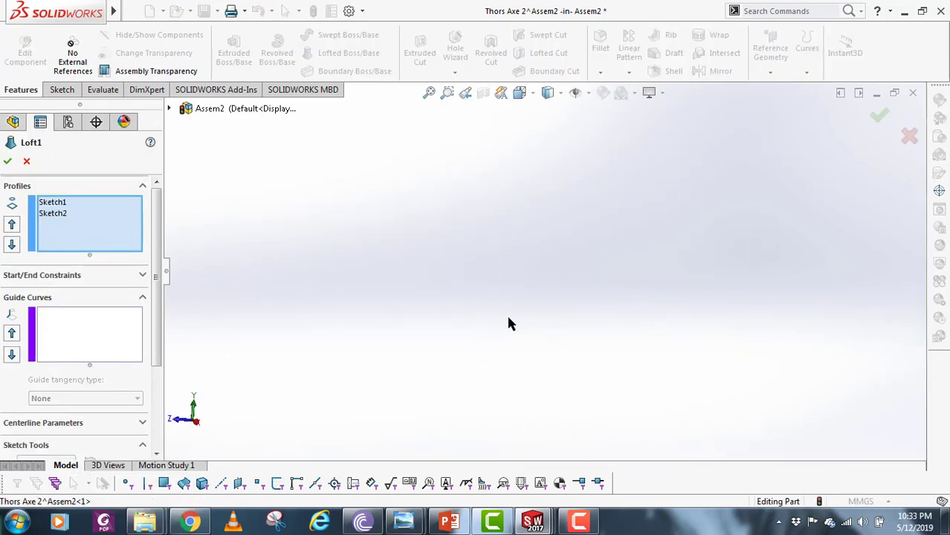
scroll(515, 335, up, 5)
mouse_move(562, 282)
middle_down()
mouse_move(510, 244)
mouse_move(481, 248)
middle_up()
scroll(481, 252, down, 6)
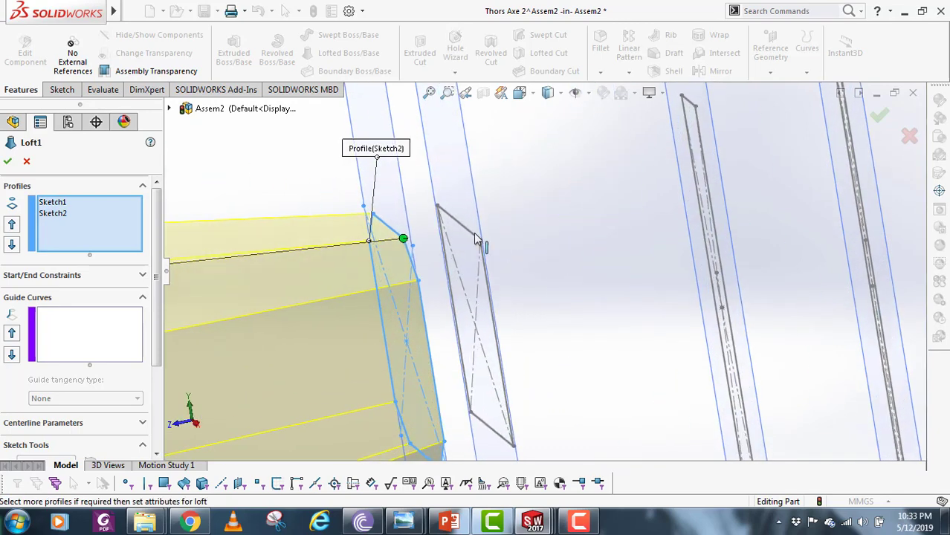
click(473, 244)
scroll(515, 299, up, 3)
mouse_move(515, 299)
middle_down()
mouse_move(492, 316)
mouse_move(445, 271)
mouse_move(402, 287)
mouse_move(431, 347)
mouse_move(352, 348)
mouse_move(295, 381)
mouse_move(341, 361)
mouse_move(445, 269)
mouse_move(452, 303)
mouse_move(450, 256)
middle_up()
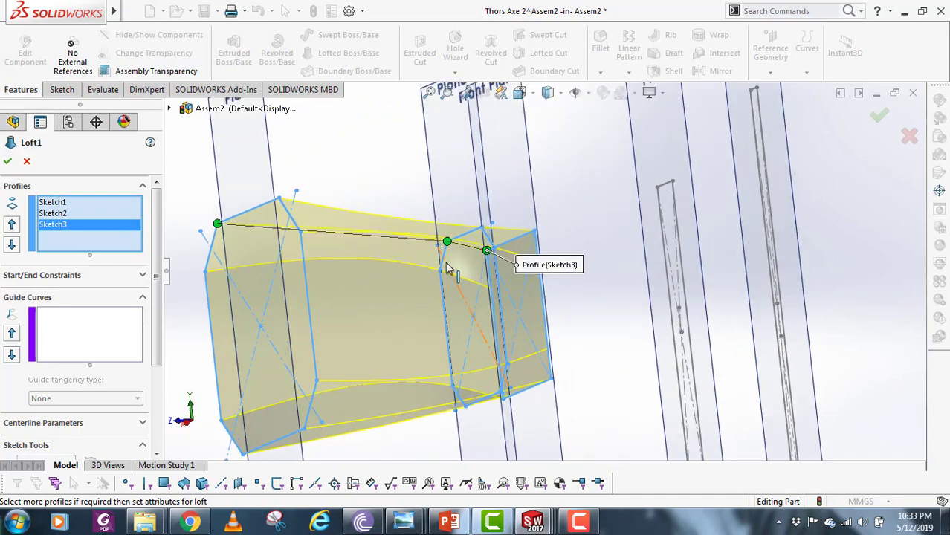
middle_drag(457, 320, 522, 276)
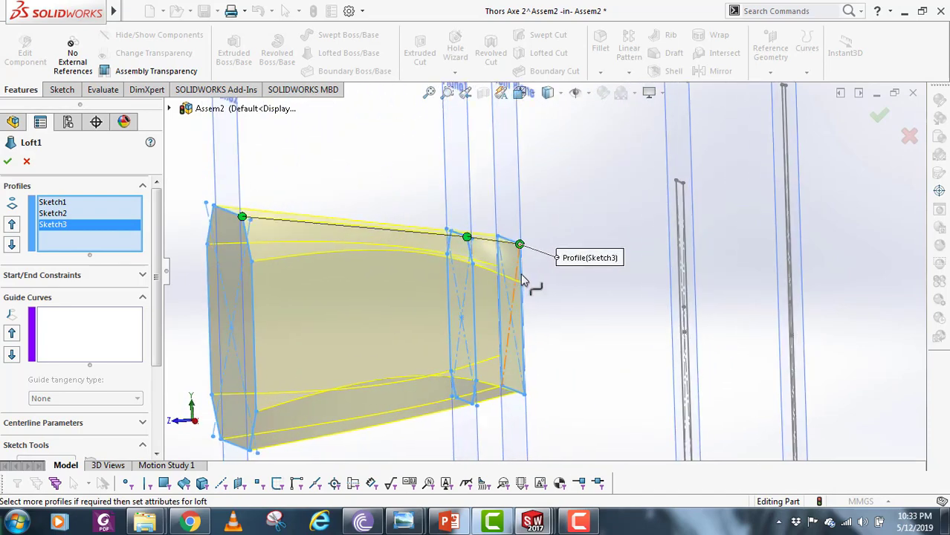
middle_drag(603, 335, 568, 323)
scroll(584, 323, down, 1)
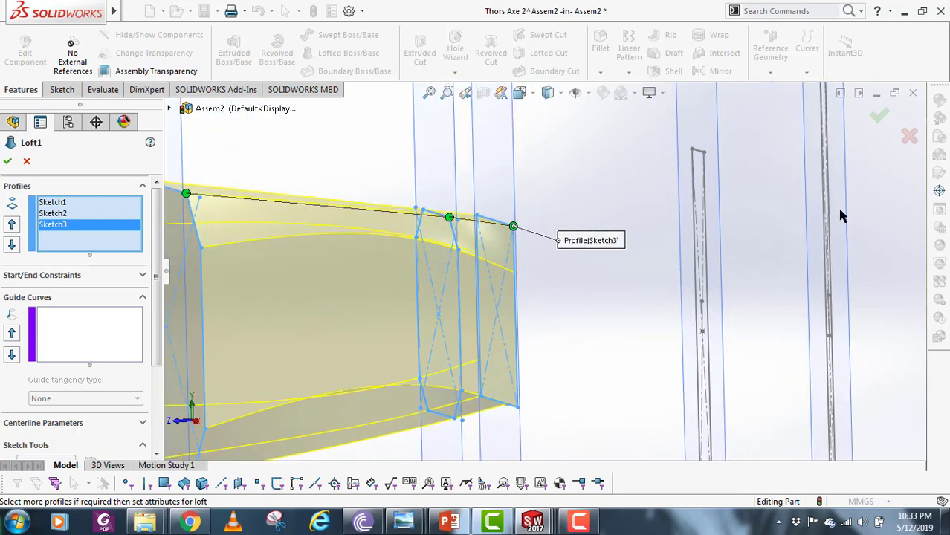
key(Escape)
scroll(518, 289, up, 4)
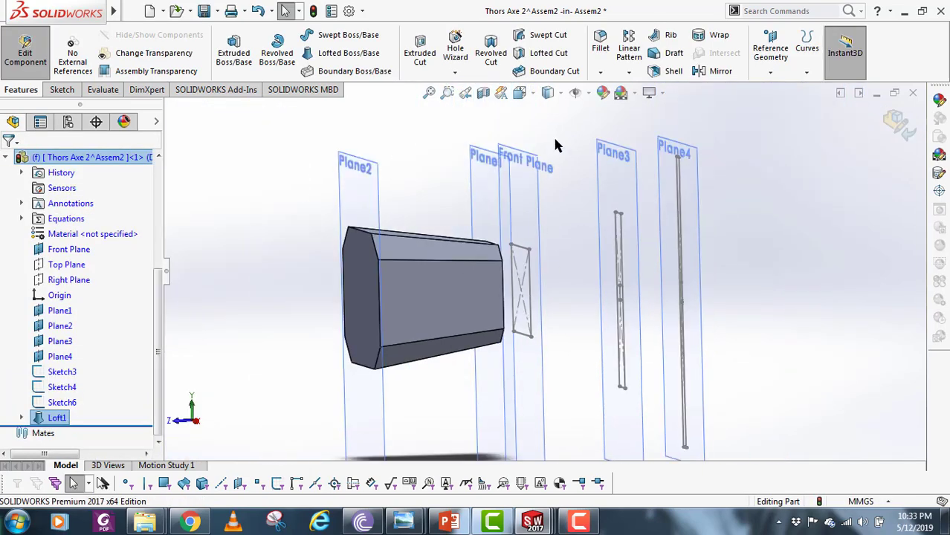
- Loft a solid through the rectangle profiles on the Front Plane (Sketch3), Plane3 (Sketch4) and Plane4 (Sketch6)
key(Return)
middle_drag(562, 271, 533, 268)
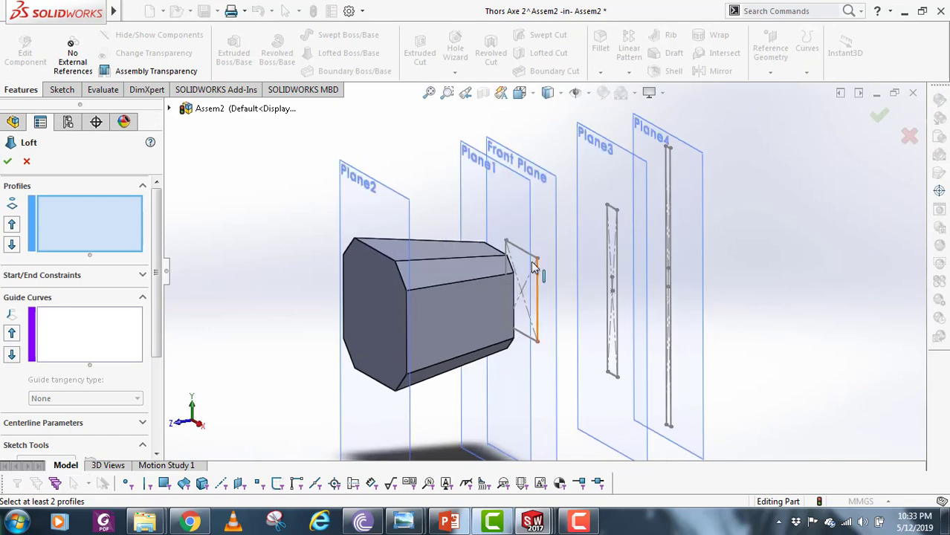
scroll(651, 249, down, 2)
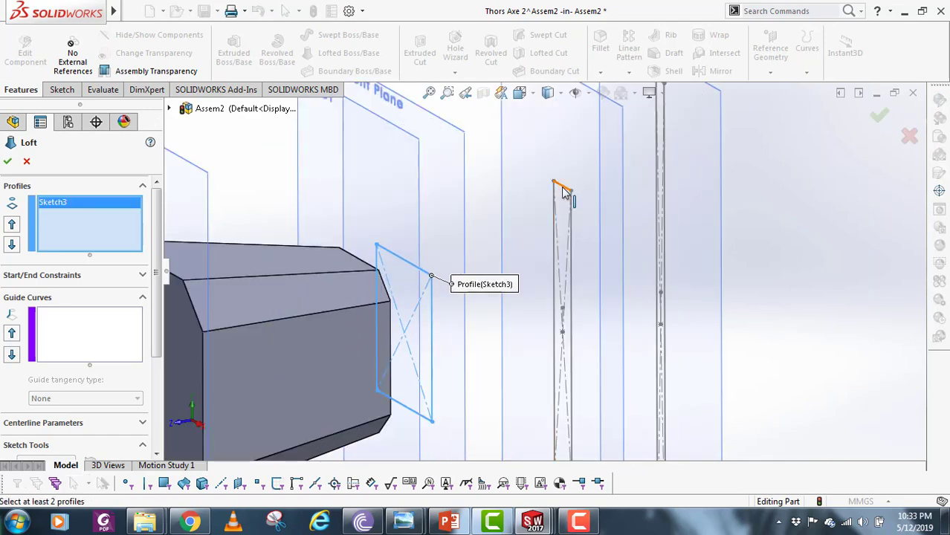
click(564, 190)
scroll(621, 253, up, 3)
scroll(525, 260, down, 3)
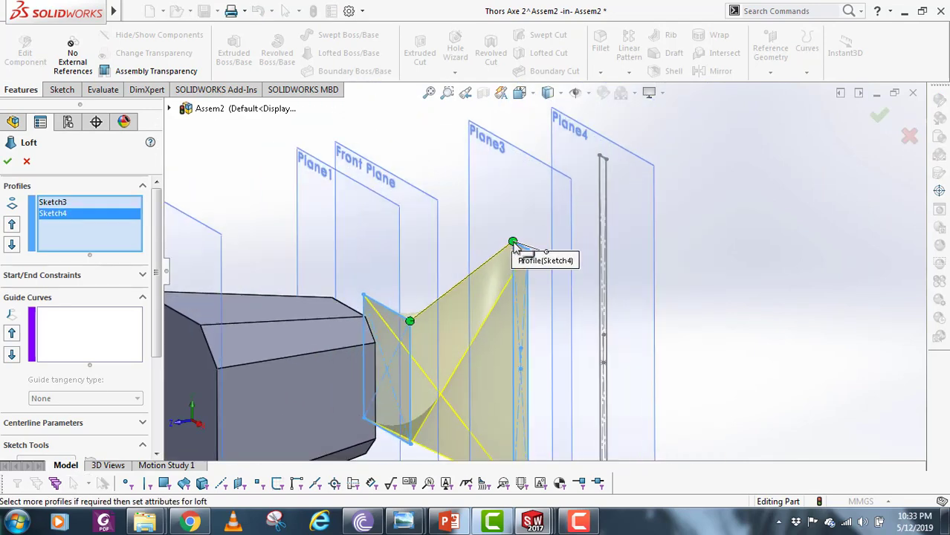
scroll(604, 190, down, 2)
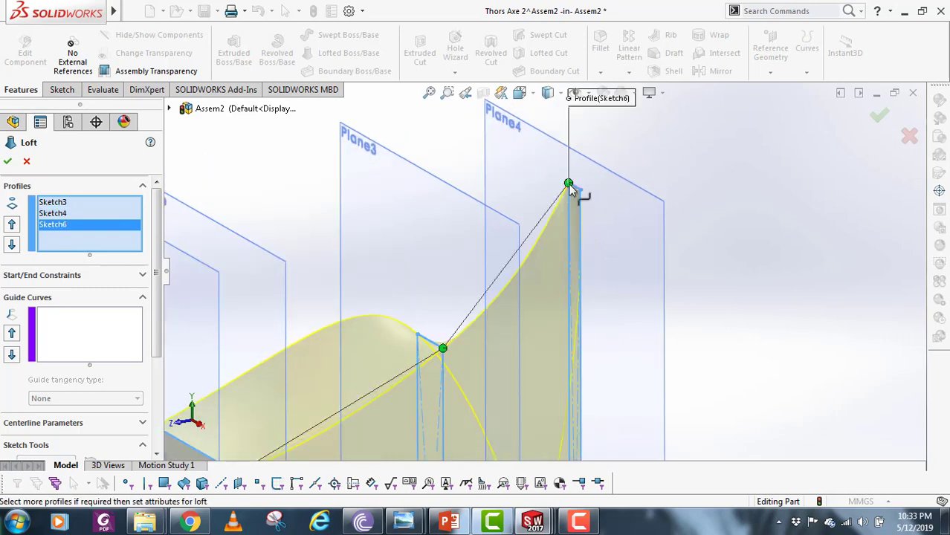
scroll(695, 305, up, 4)
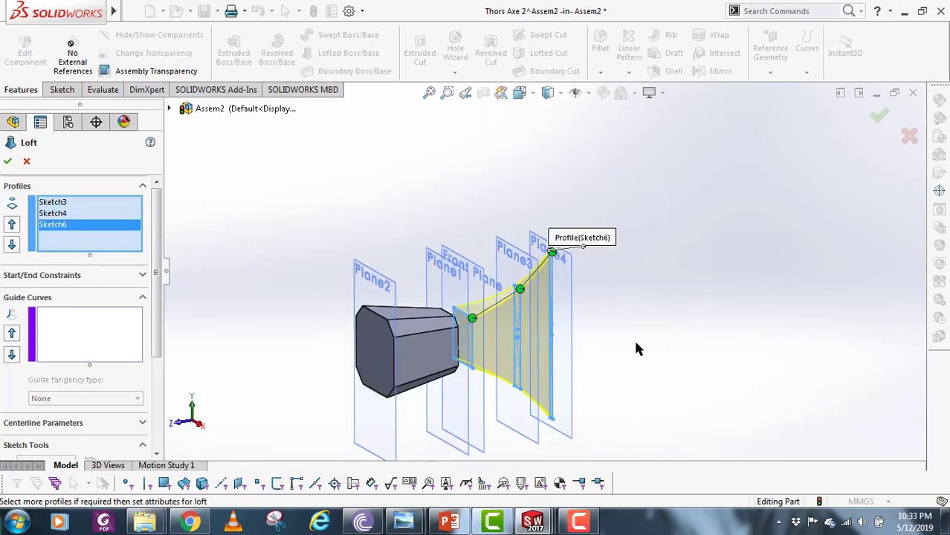
middle_drag(510, 362, 851, 177)
click(879, 117)
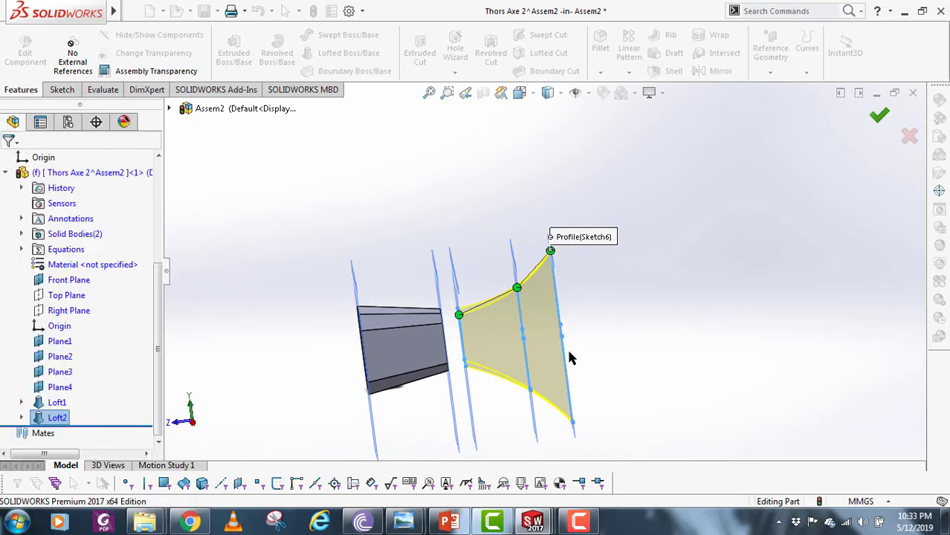
- Start a new sketch on the part's Front Plane, between the two lofted bodies, and view it face-on
scroll(614, 347, up, 3)
middle_drag(547, 363, 456, 192)
scroll(536, 314, down, 5)
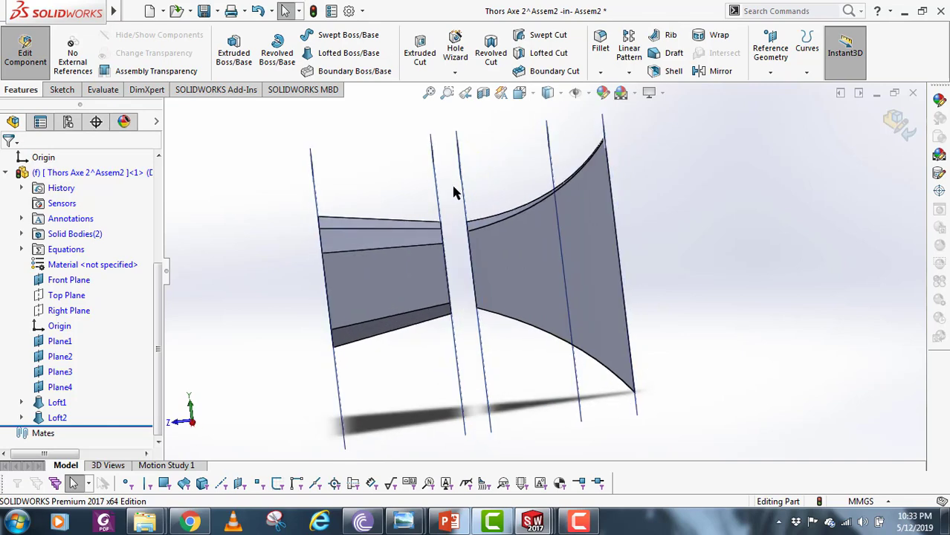
click(462, 188)
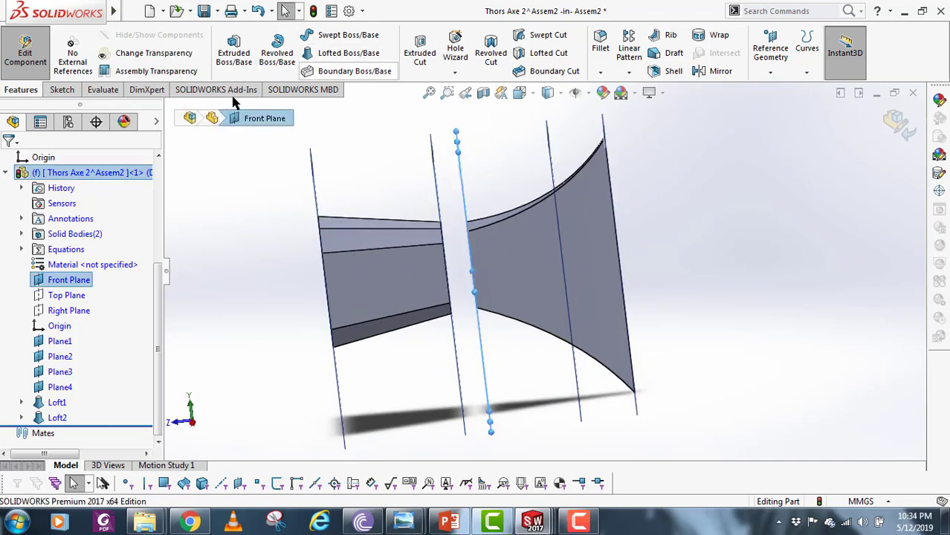
click(61, 89)
click(227, 46)
middle_drag(491, 234, 534, 250)
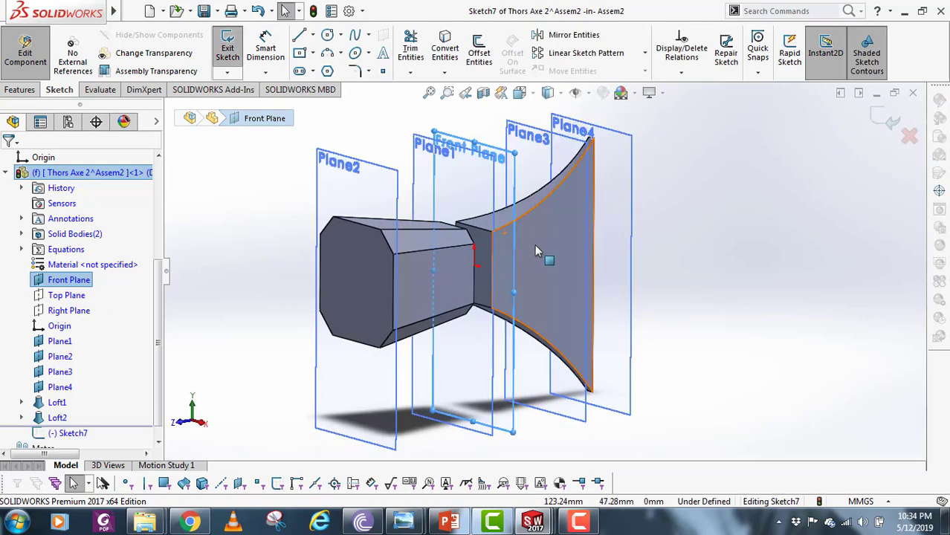
key(ctrl+8)
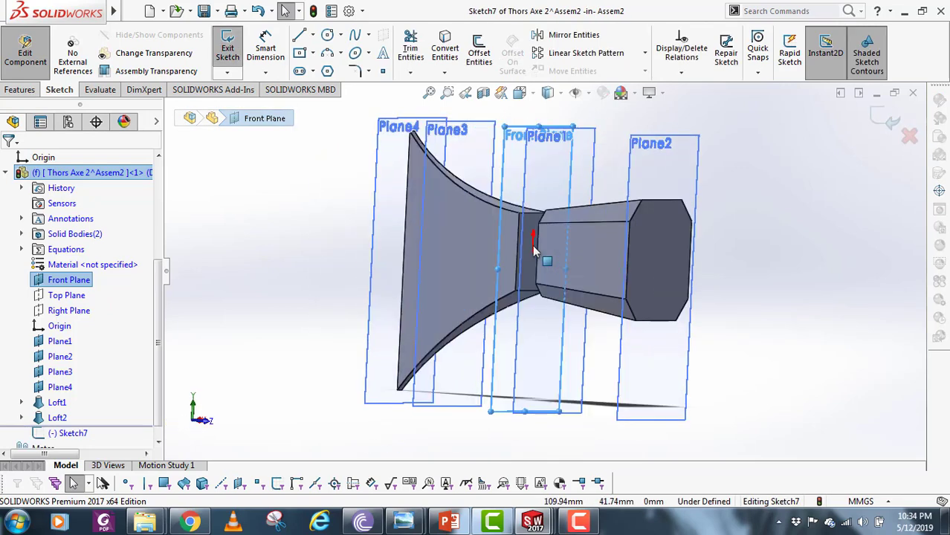
- Apply a planar section view at the Front Plane to hide the blade loft in front of the sketch
click(579, 523)
click(881, 468)
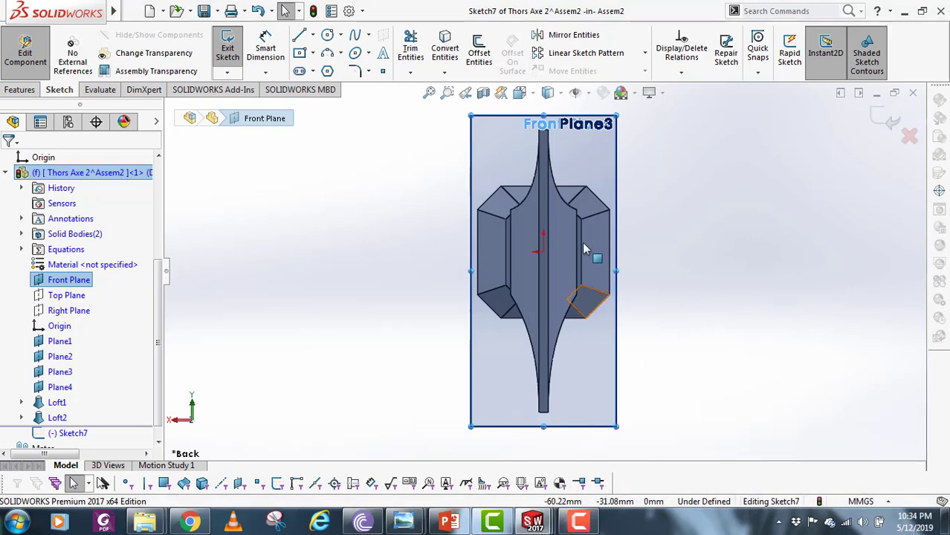
click(484, 95)
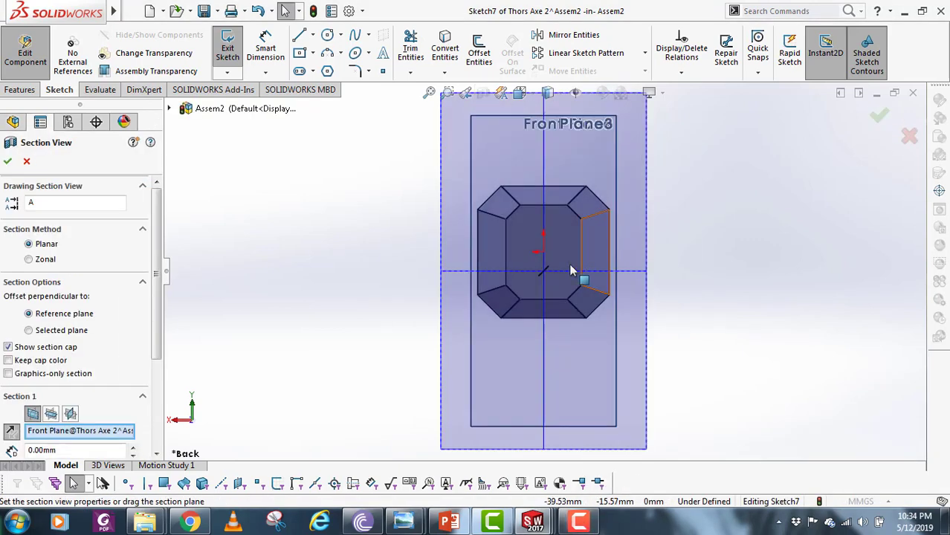
scroll(618, 220, down, 2)
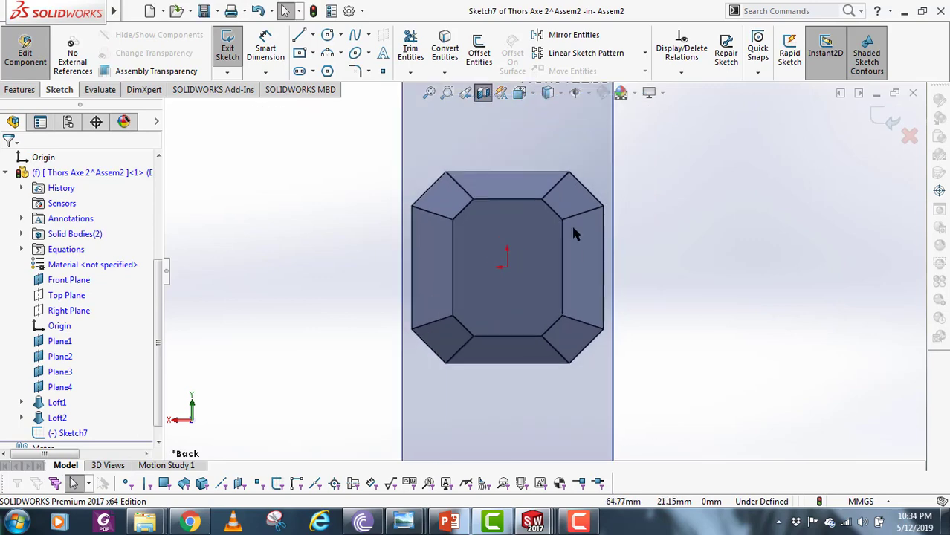
- Sketch a center rectangle from the origin to a lower corner of the large chamfered profile, about 90 mm wide and 140 mm high
click(301, 53)
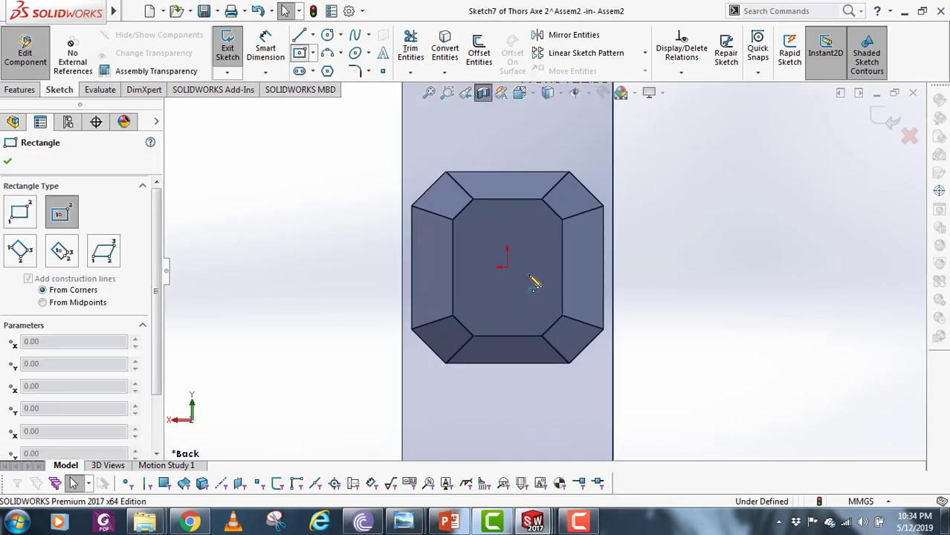
click(569, 363)
key(Escape)
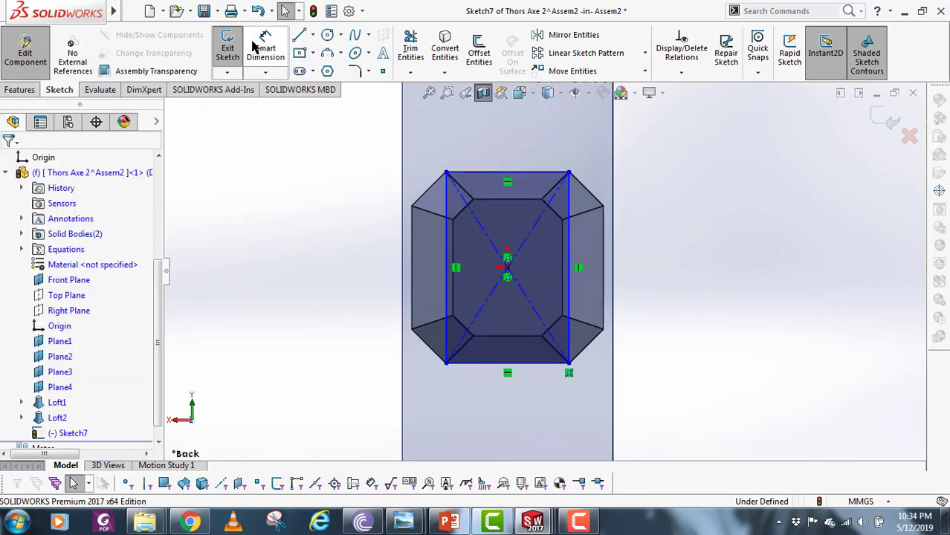
- Dimension the width of the center rectangle to 90 mm
click(544, 366)
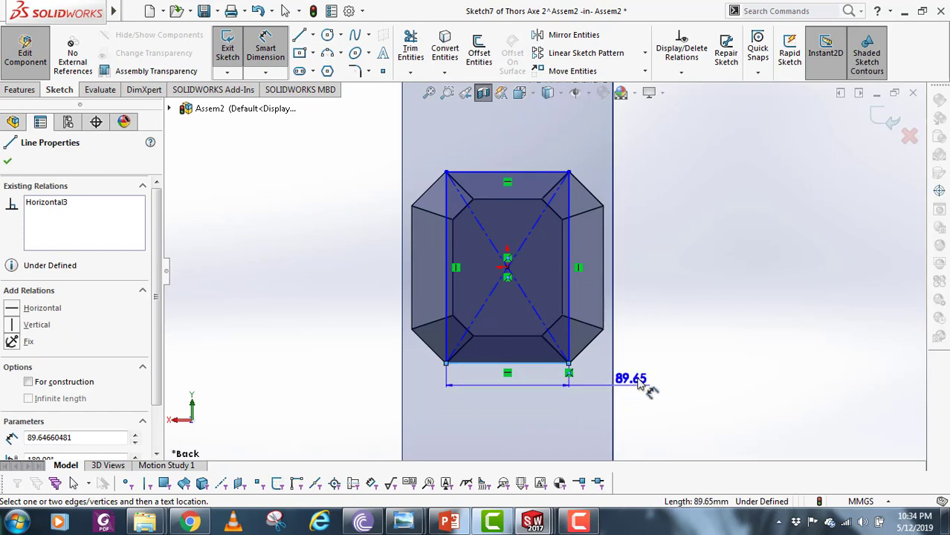
click(648, 385)
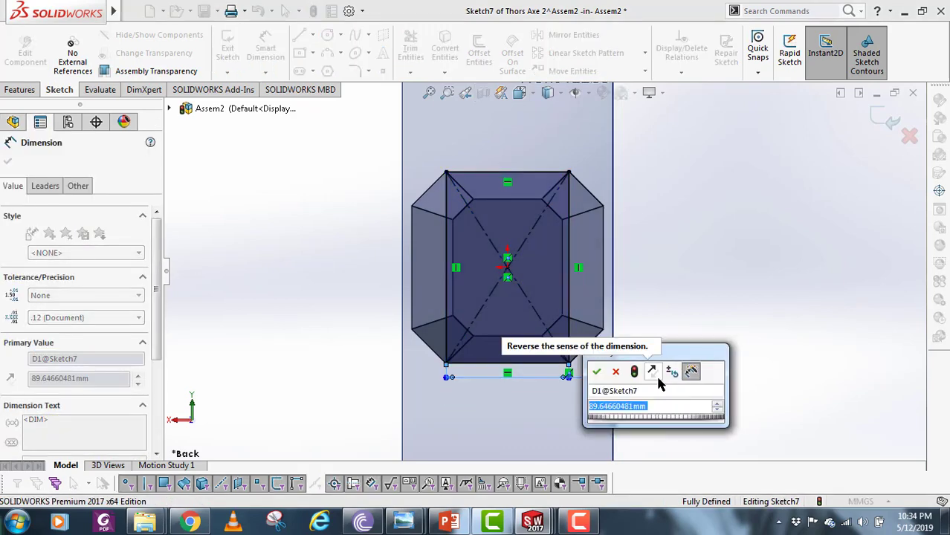
text(90)
key(Return)
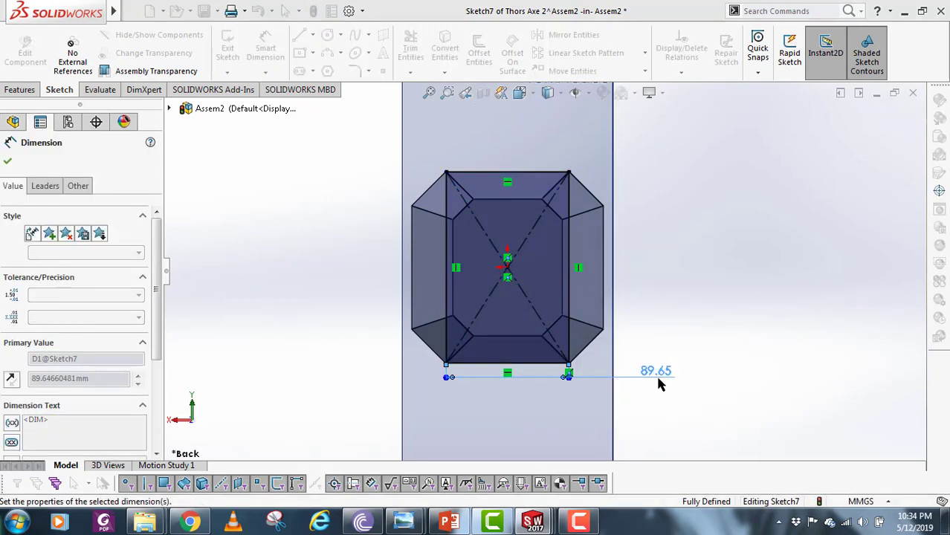
- Try to dimension the height of the center rectangle
click(573, 316)
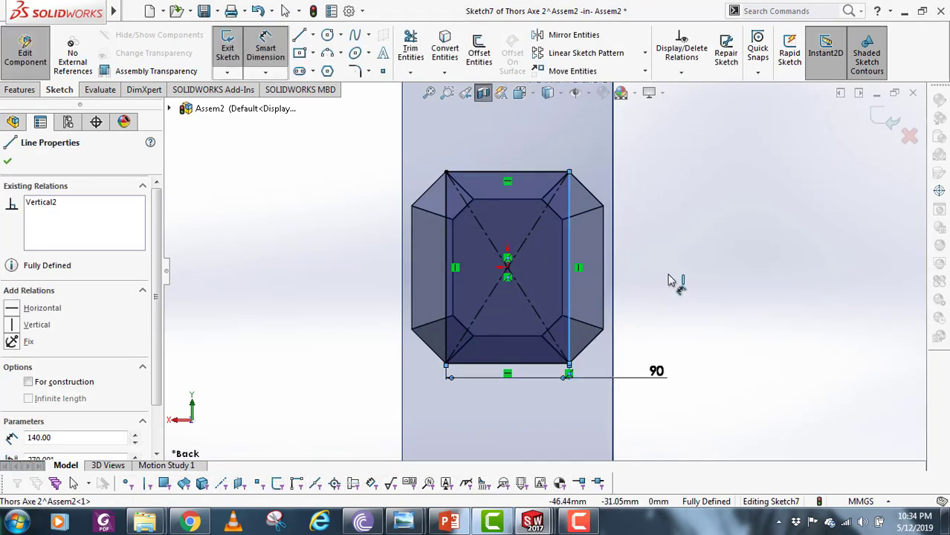
click(651, 281)
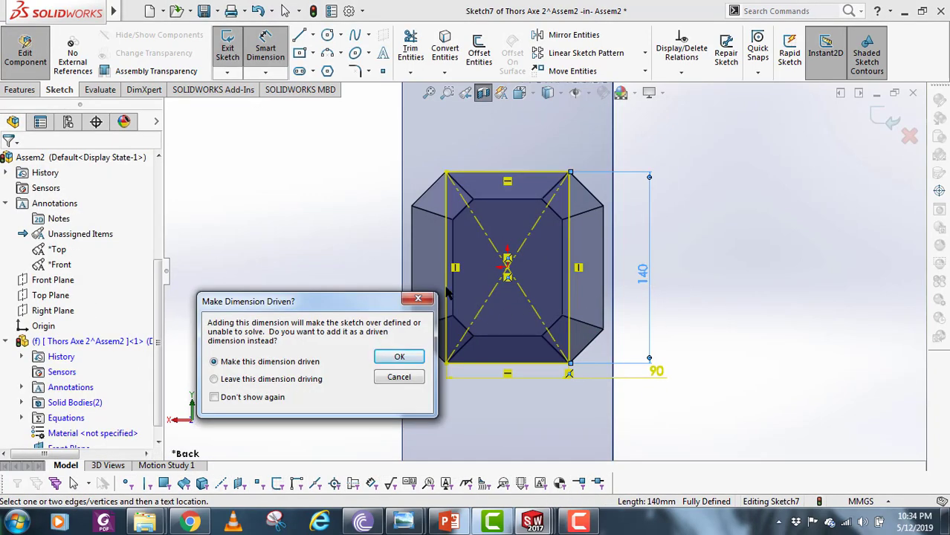
click(419, 302)
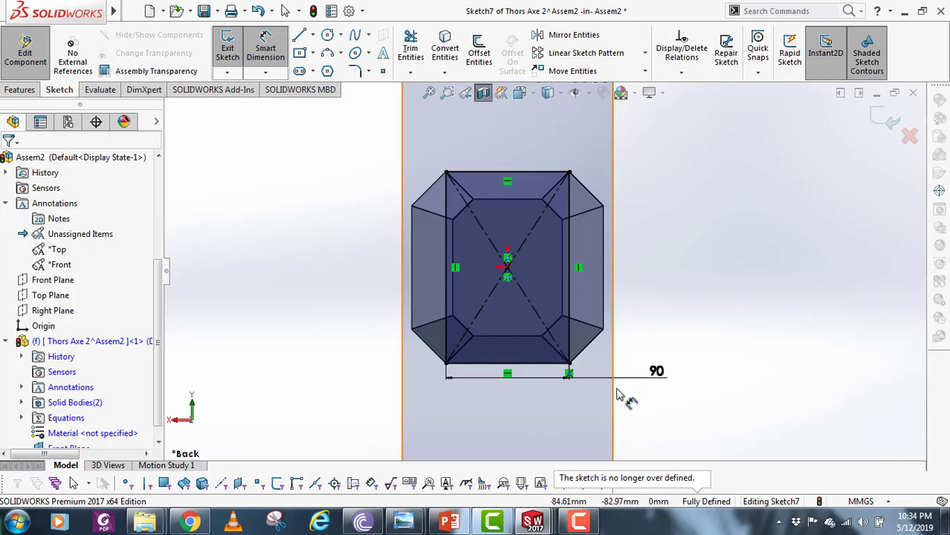
- Delete the coincident relation tying the rectangle's lower corner to the chamfered profile
scroll(571, 379, down, 3)
right_click(559, 339)
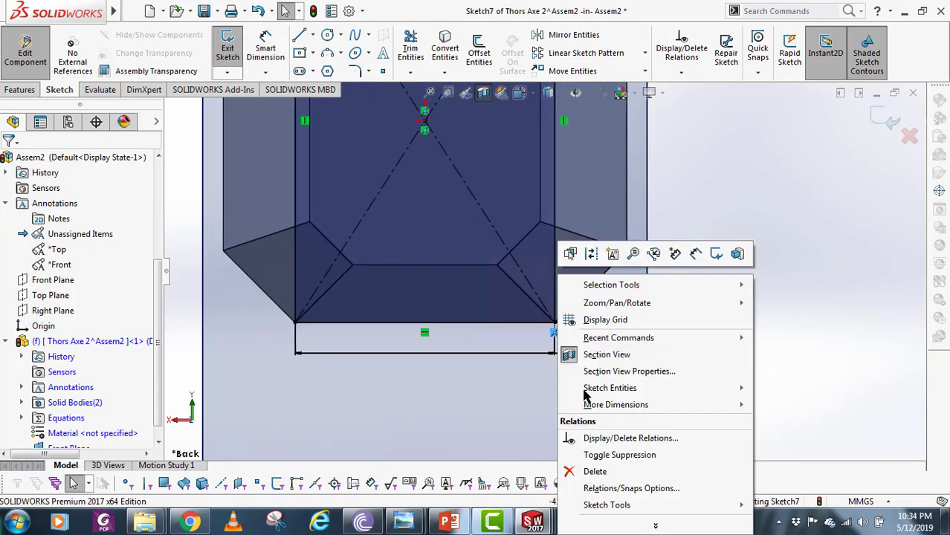
click(595, 468)
scroll(568, 335, up, 3)
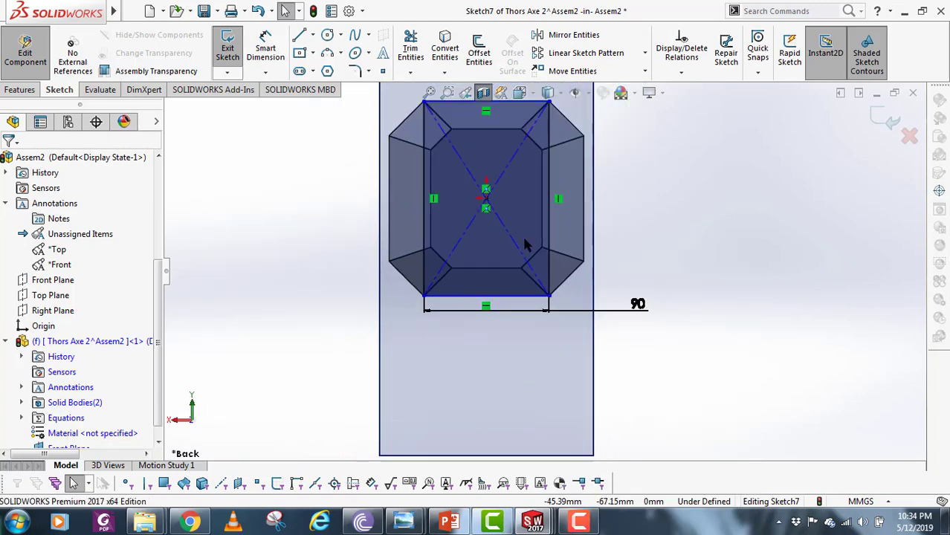
- Try to resize the rectangle freehand by pulling its vertical side outward
click(556, 294)
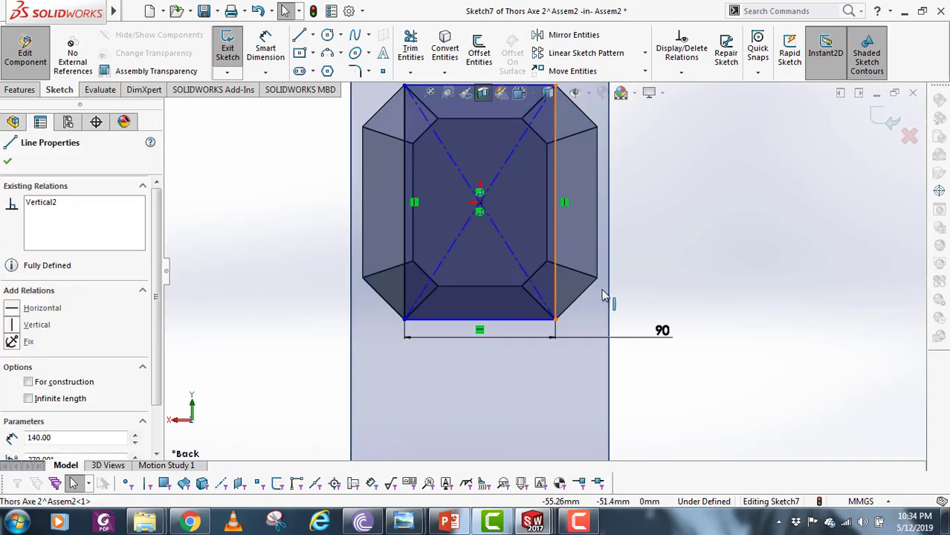
drag(567, 310, 602, 288)
ctrl+middle_drag(610, 190, 616, 218)
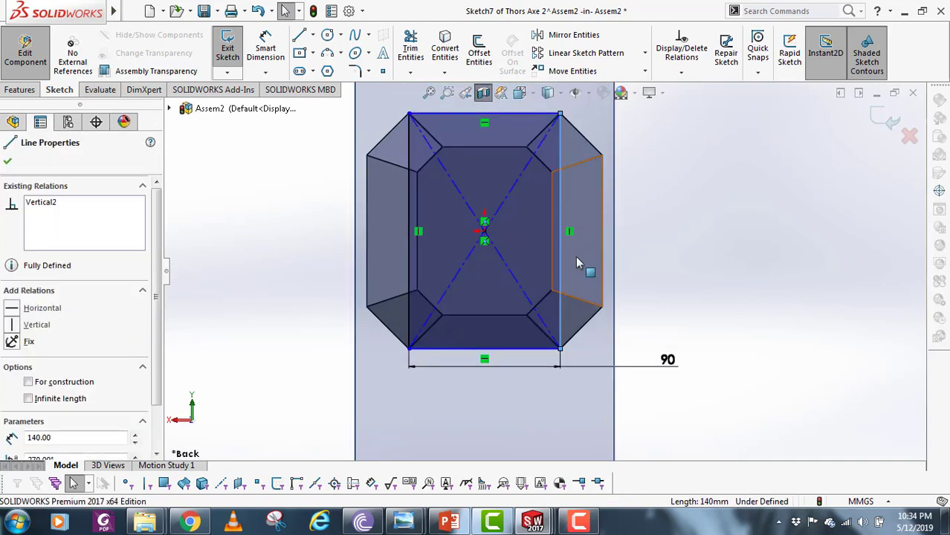
click(562, 260)
drag(561, 253, 674, 247)
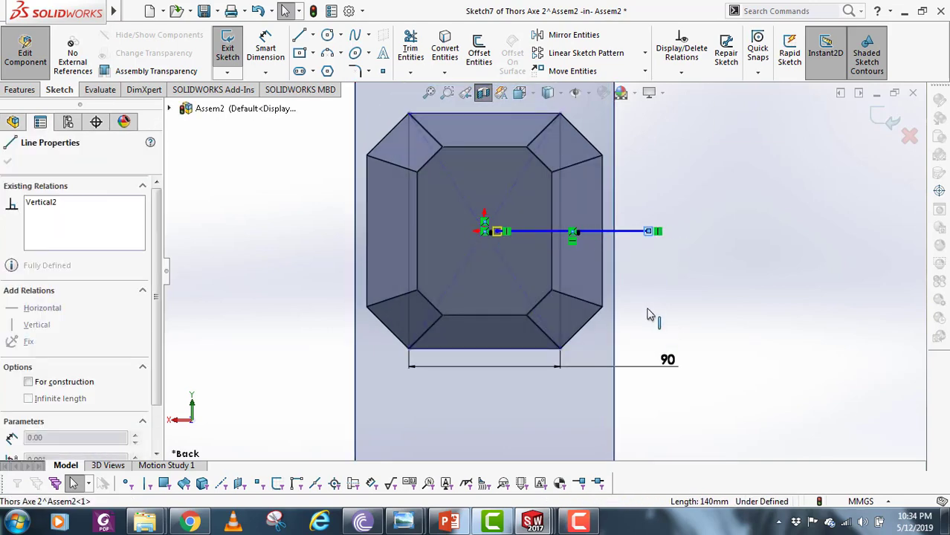
drag(648, 308, 648, 309)
scroll(543, 271, up, 3)
scroll(518, 272, down, 2)
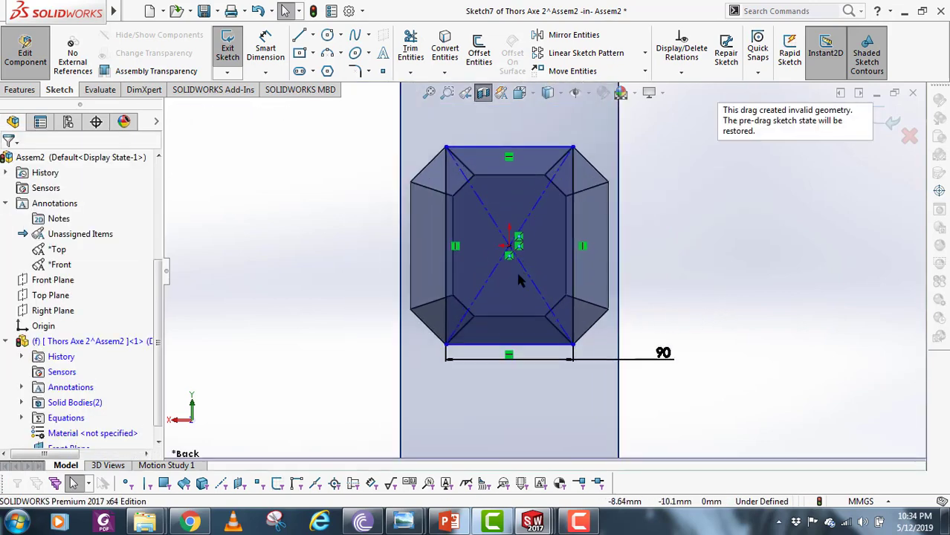
- Dimension the center rectangle's height to 120 mm and exit the sketch
mouse_move(518, 274)
middle_down()
mouse_move(519, 319)
mouse_move(518, 274)
middle_up()
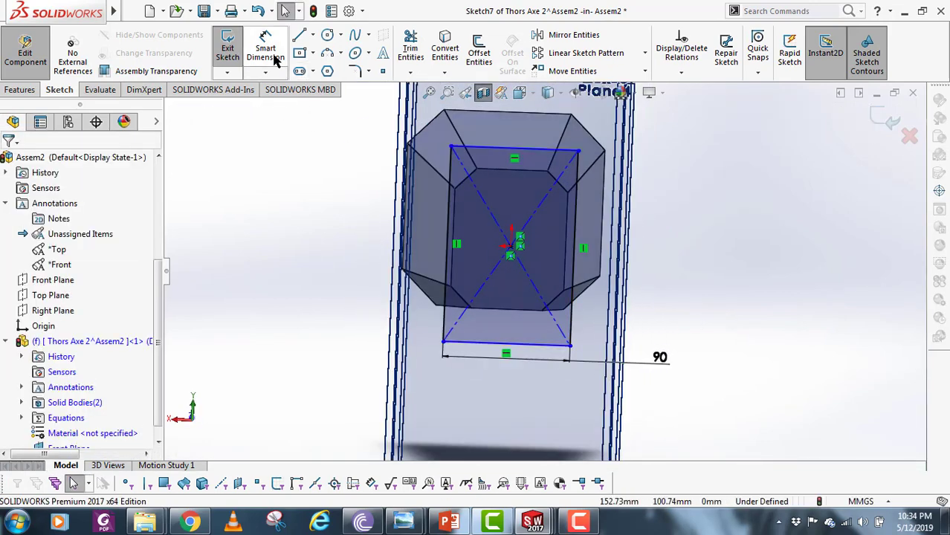
click(275, 59)
click(571, 312)
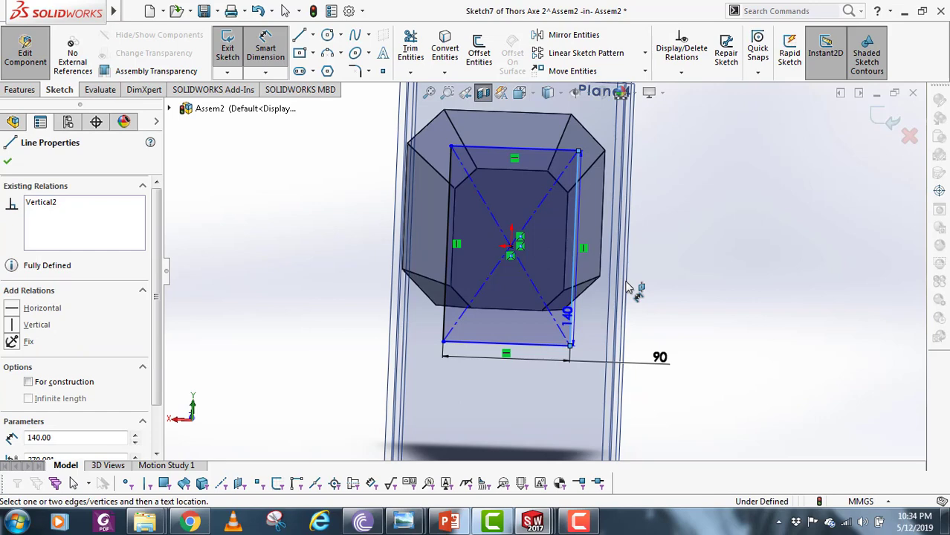
click(672, 292)
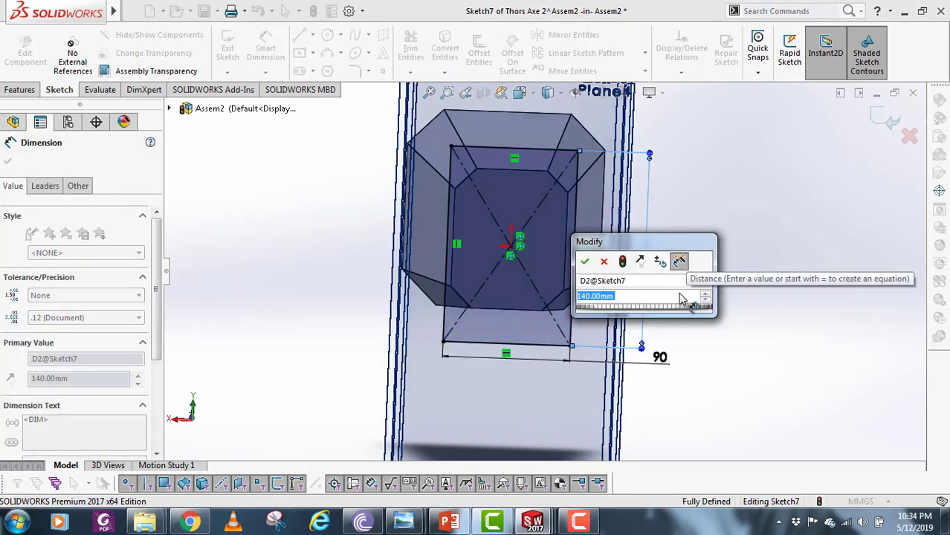
text(120)
key(Return)
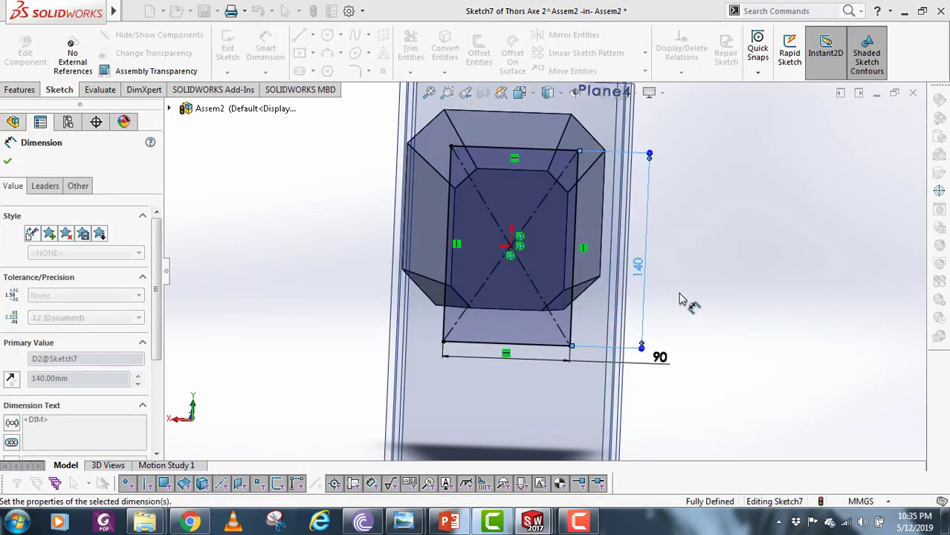
mouse_move(679, 303)
middle_down()
mouse_move(588, 271)
mouse_move(546, 293)
middle_up()
click(886, 121)
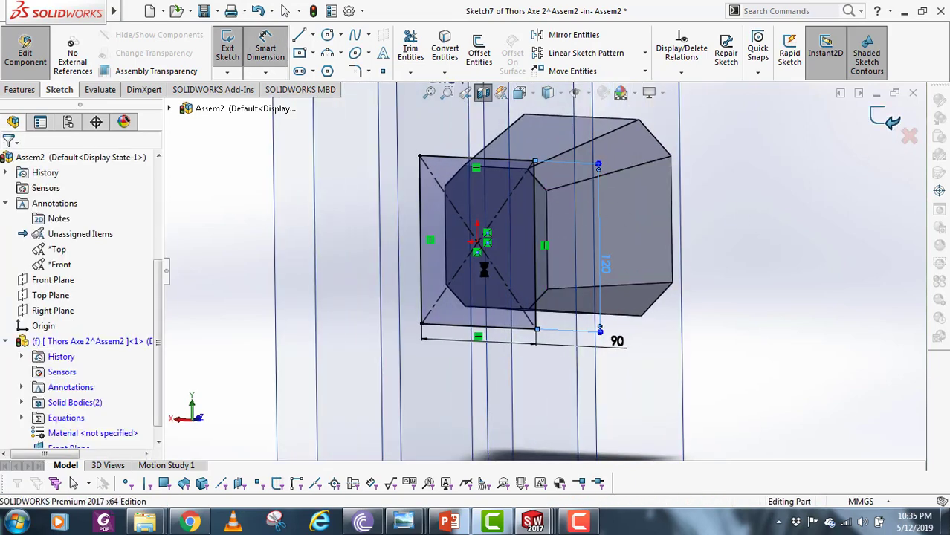
- Edit the rectangle sketch and chamfer all four corners with an equal distance of 15 mm, then exit the sketch
middle_drag(460, 281, 506, 281)
right_click(72, 438)
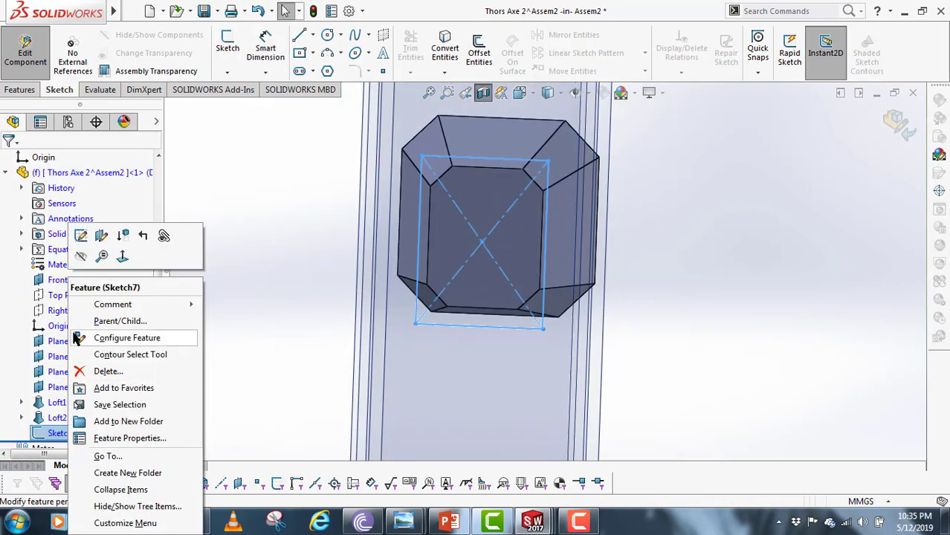
click(83, 236)
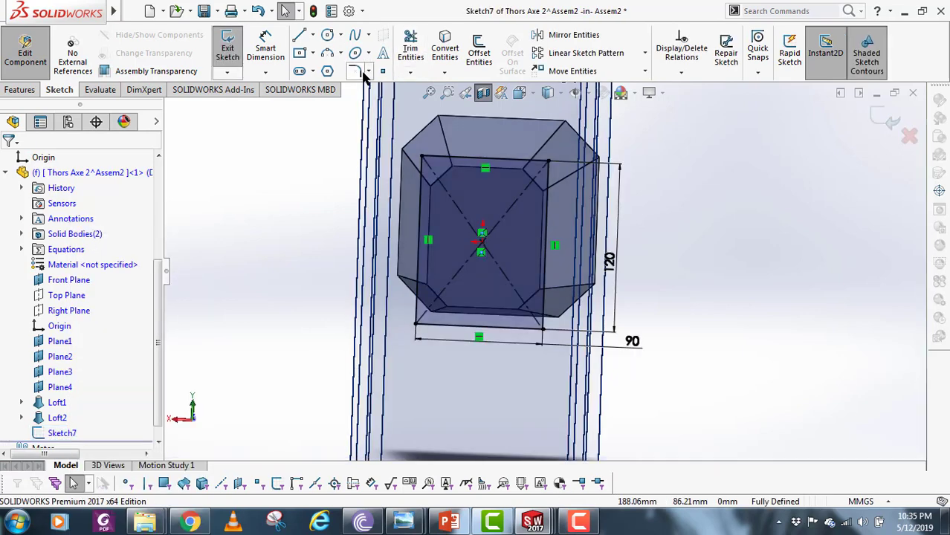
click(368, 71)
click(392, 102)
click(548, 162)
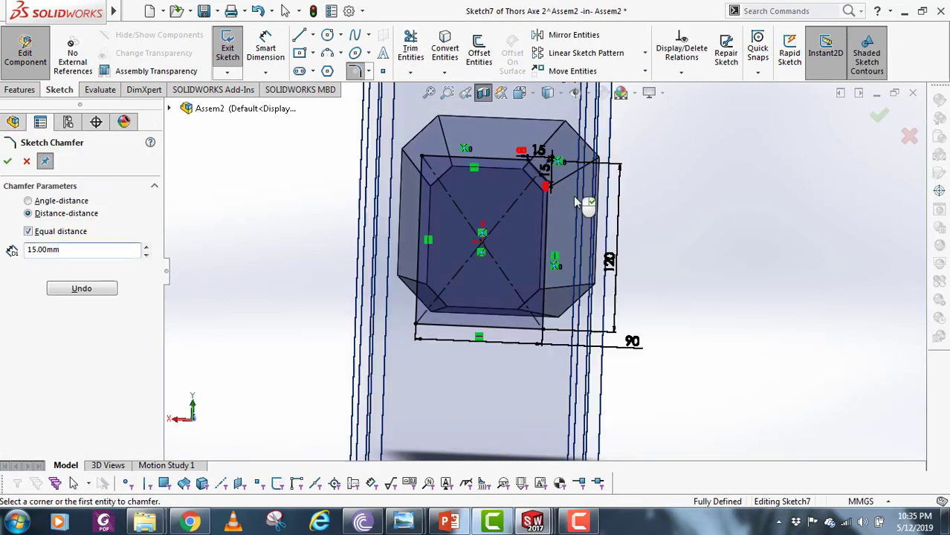
middle_drag(574, 216, 577, 207)
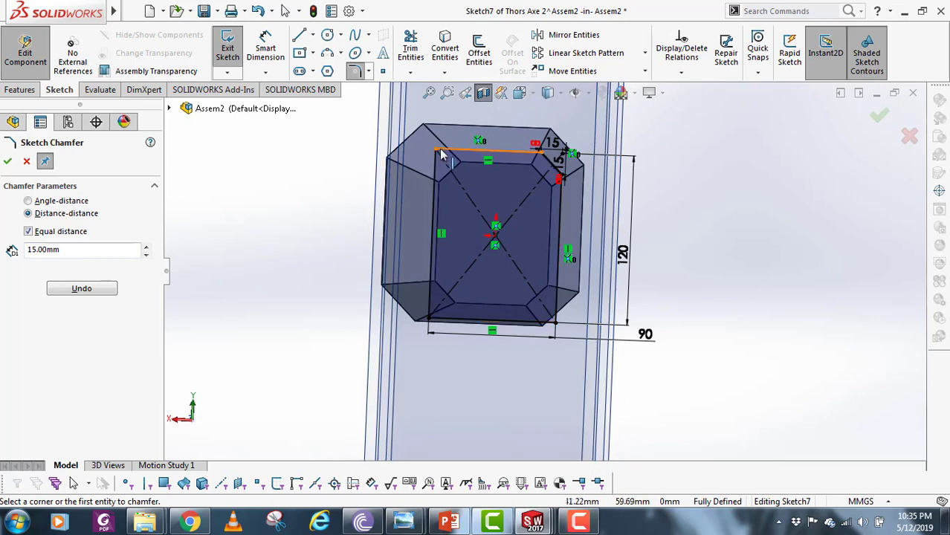
click(437, 229)
click(429, 323)
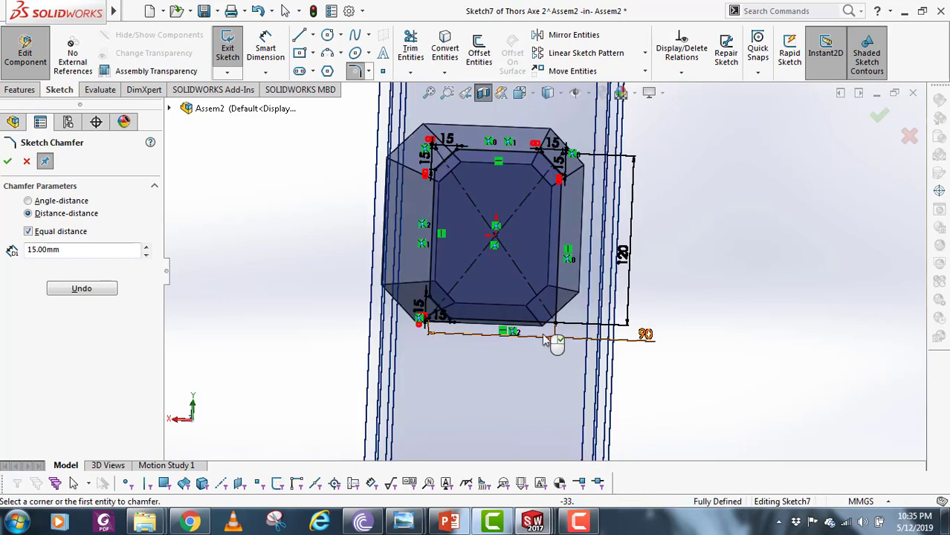
click(557, 327)
key(Escape)
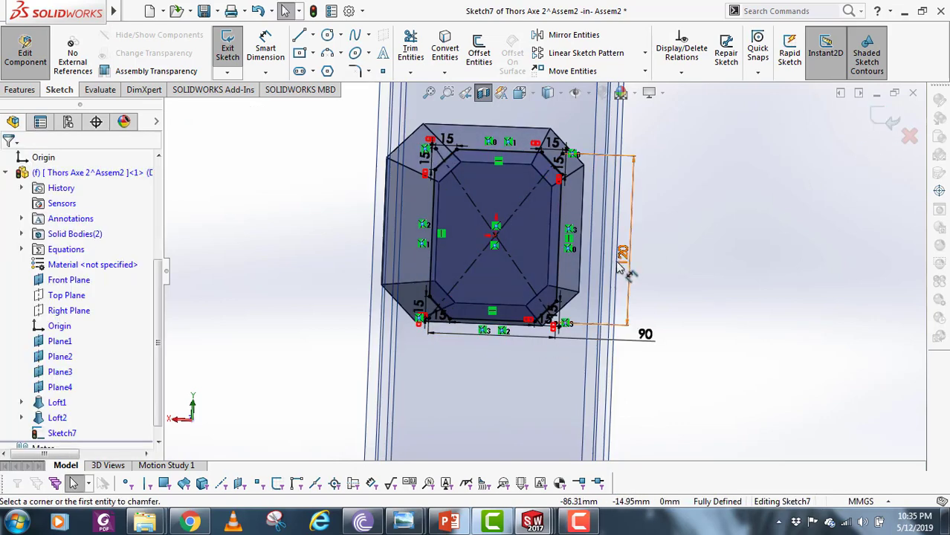
click(876, 120)
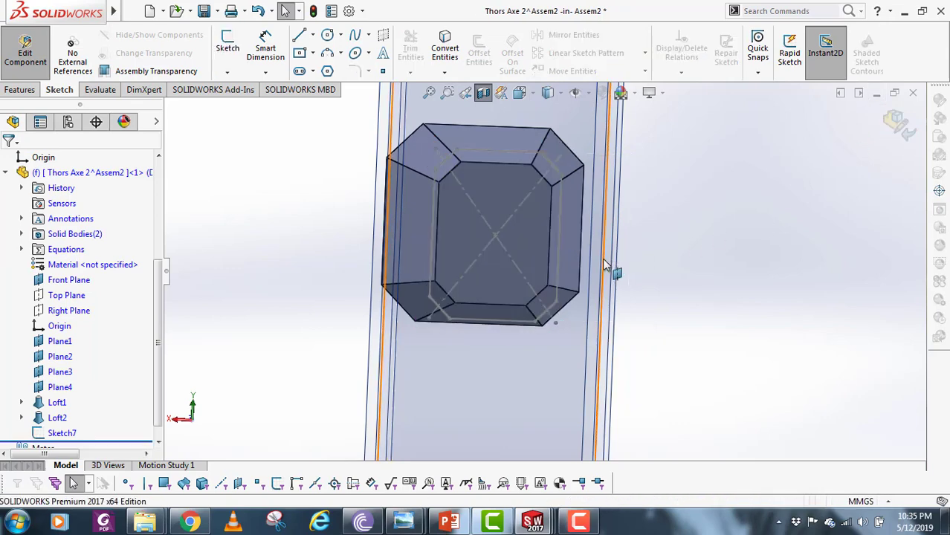
- Start a boss extrude of the chamfered rectangle contour toward the hammer head, with a blind depth of 45 mm and merged result
middle_drag(605, 261, 566, 273)
scroll(554, 272, up, 4)
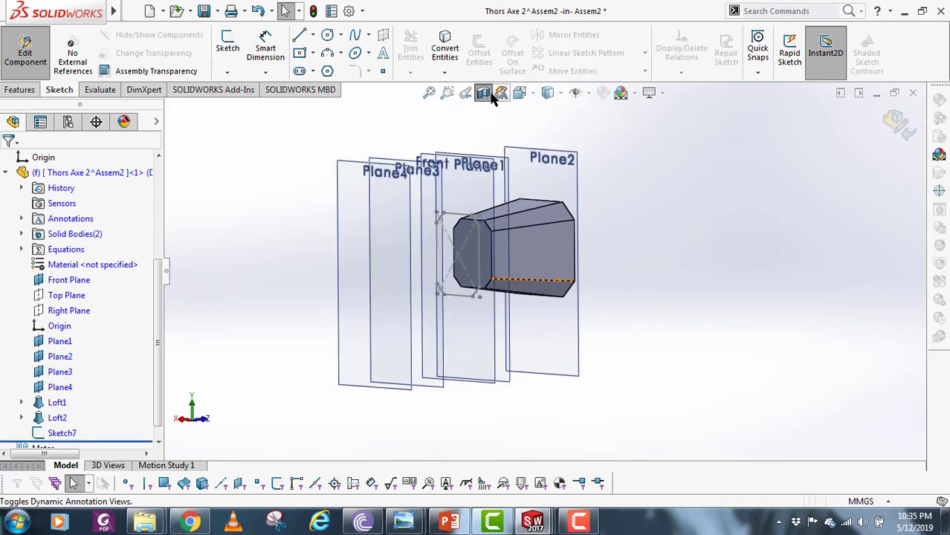
middle_drag(482, 223, 576, 299)
scroll(440, 272, down, 3)
middle_drag(439, 271, 504, 236)
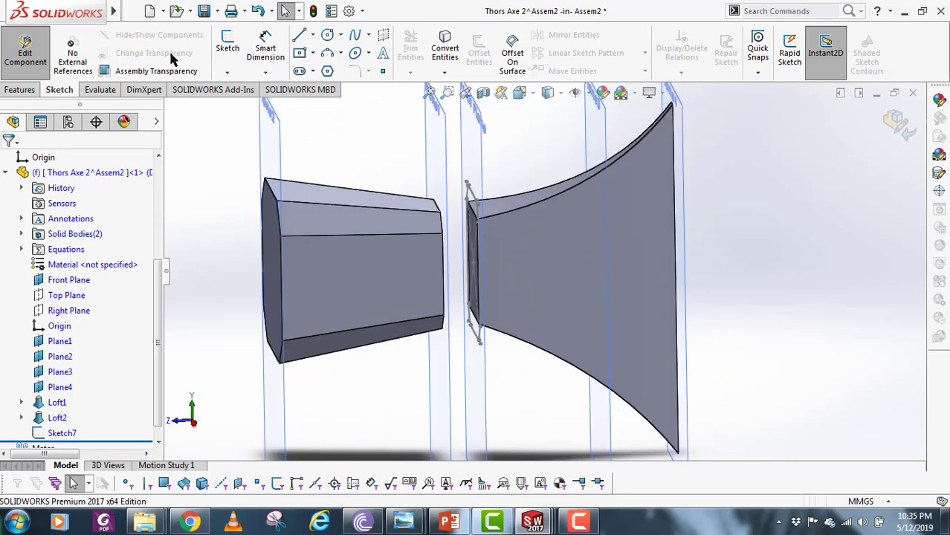
click(29, 90)
click(233, 49)
mouse_move(480, 274)
middle_down()
mouse_move(509, 284)
mouse_move(472, 188)
middle_up()
click(470, 258)
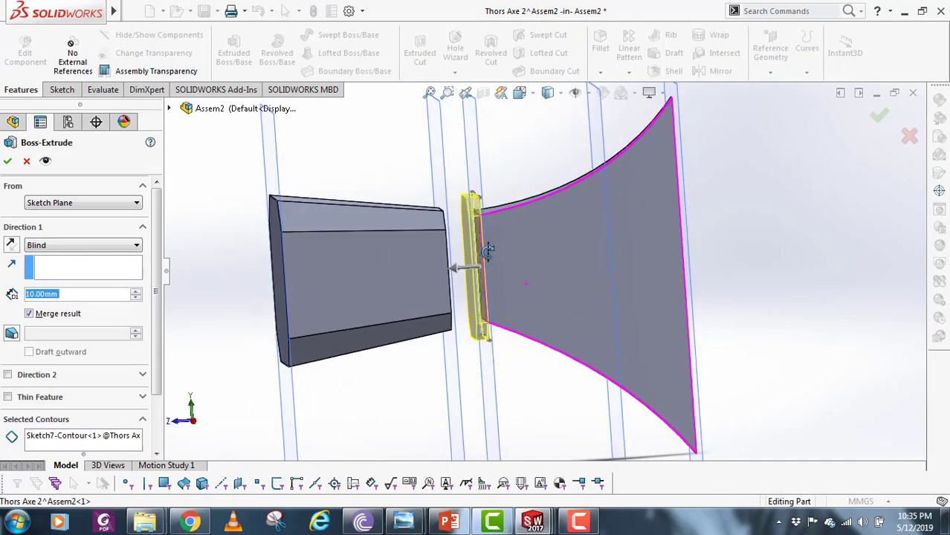
middle_drag(488, 251, 190, 313)
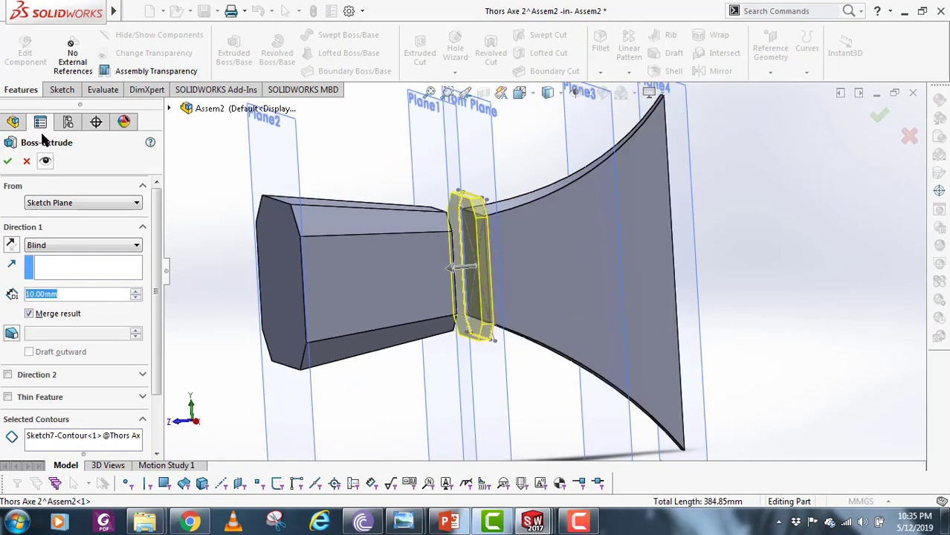
text(0)
key(Return)
middle_drag(522, 281, 515, 312)
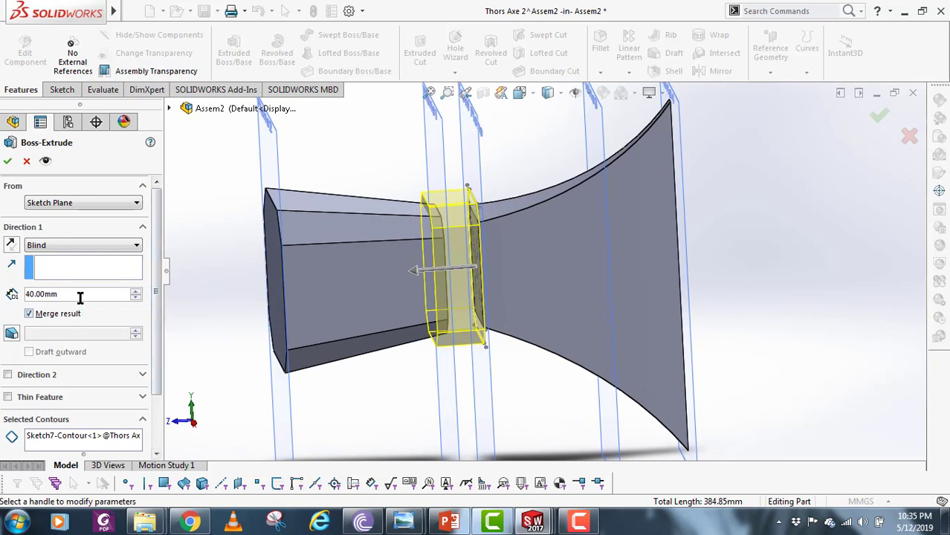
text(45)
key(Return)
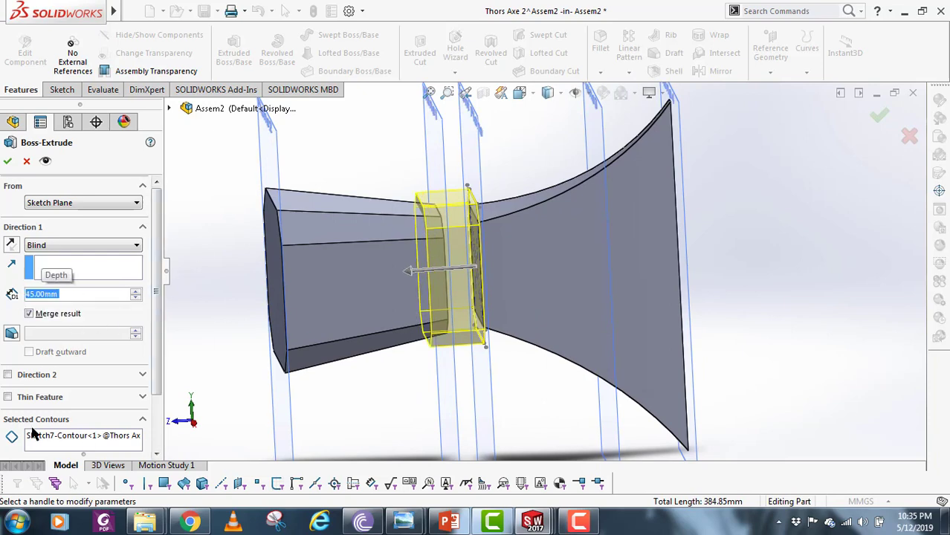
- Extend the boss extrude 15 mm blind in the second direction into the blade and finish it
click(17, 377)
middle_drag(521, 327, 546, 327)
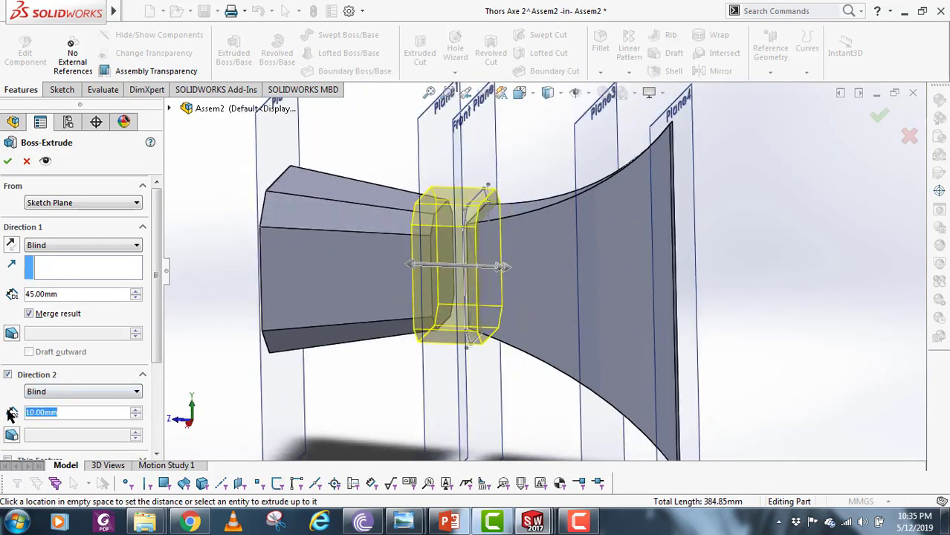
text(15)
key(Return)
middle_drag(338, 348, 496, 347)
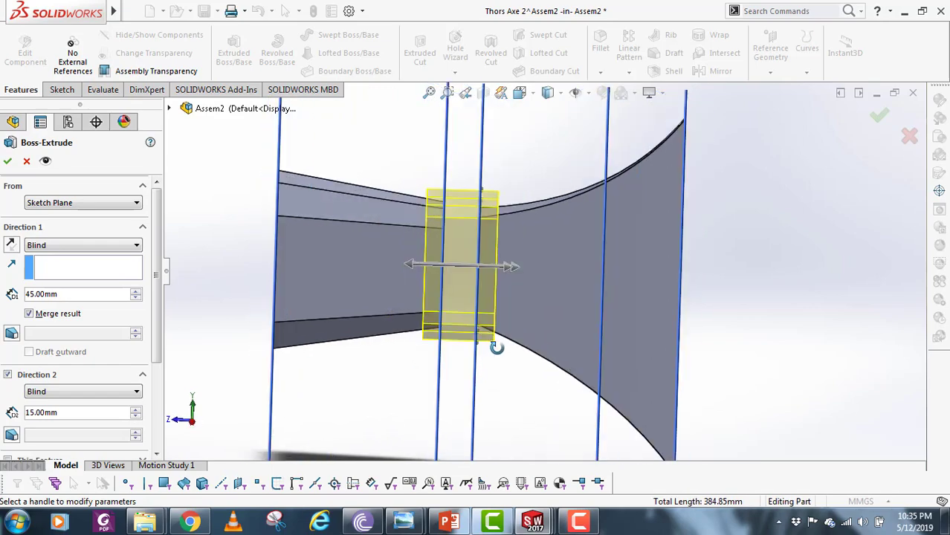
key(Return)
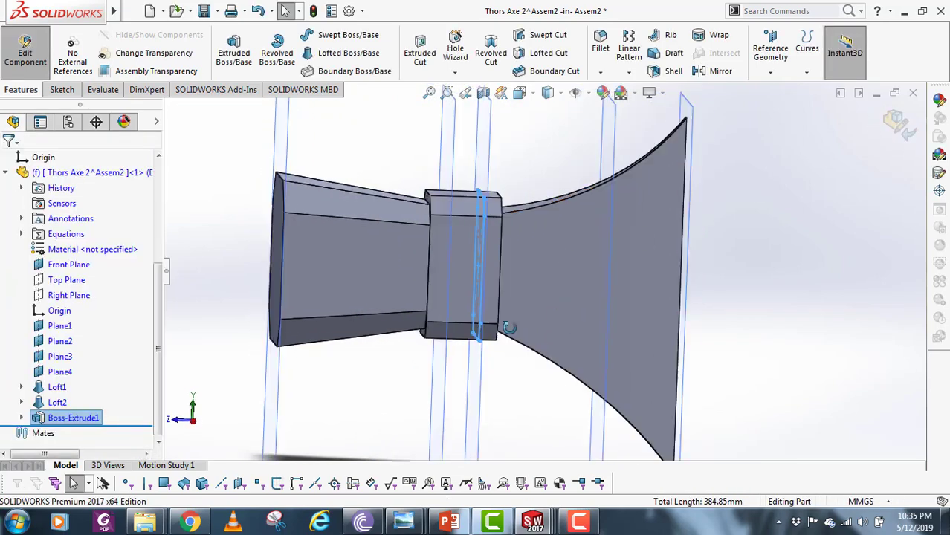
- Set the height of the extruded collar's sketch profile to 125 mm
middle_drag(566, 303, 500, 235)
scroll(488, 229, down, 3)
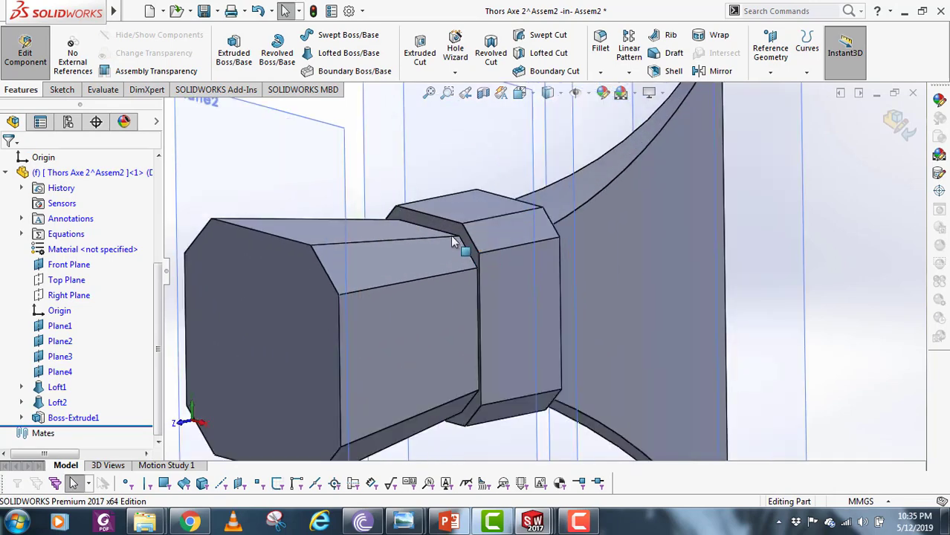
click(453, 238)
scroll(531, 315, up, 4)
mouse_move(531, 370)
middle_down()
mouse_move(506, 368)
mouse_move(530, 347)
mouse_move(593, 378)
mouse_move(583, 376)
middle_up()
click(21, 418)
click(76, 433)
scroll(558, 344, down, 1)
text(125)
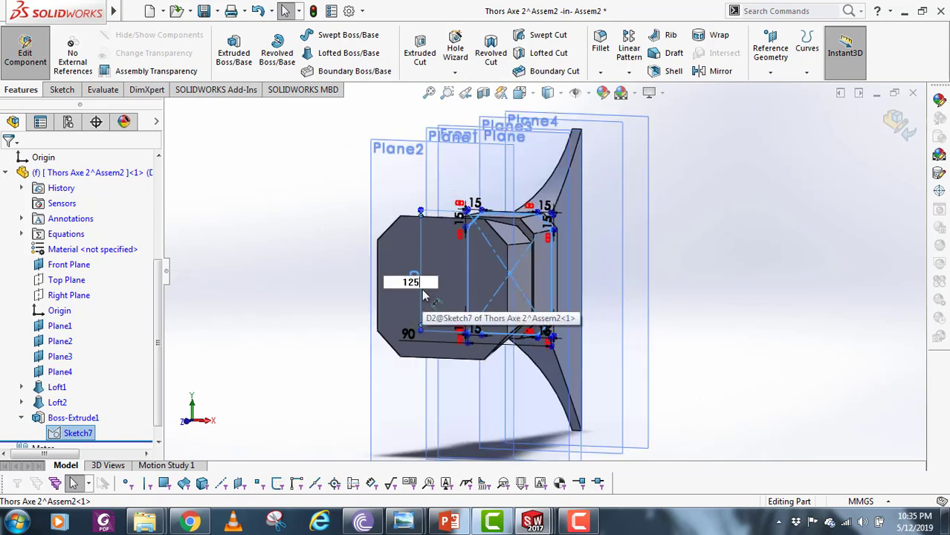
key(Return)
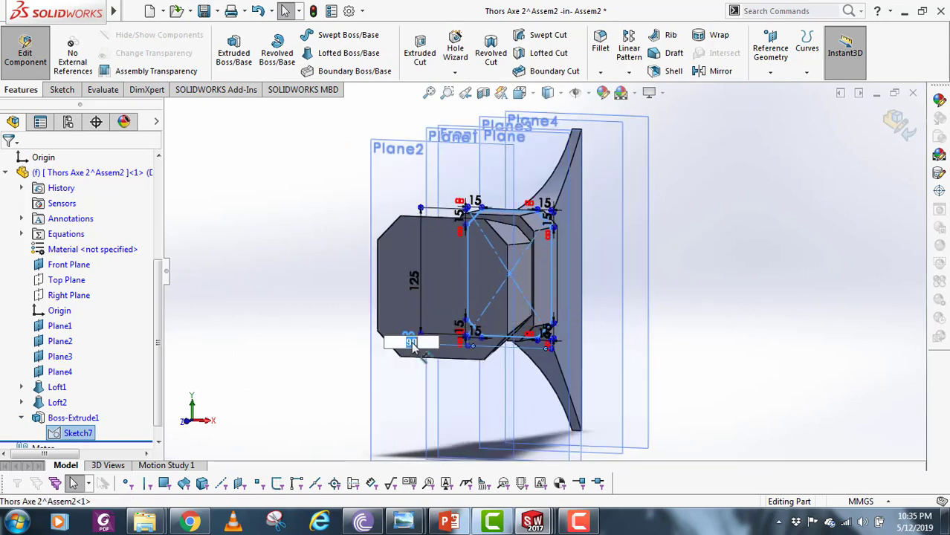
- Set the width of the collar's sketch profile to 95 mm
double_click(411, 342)
text(95)
key(Return)
click(859, 270)
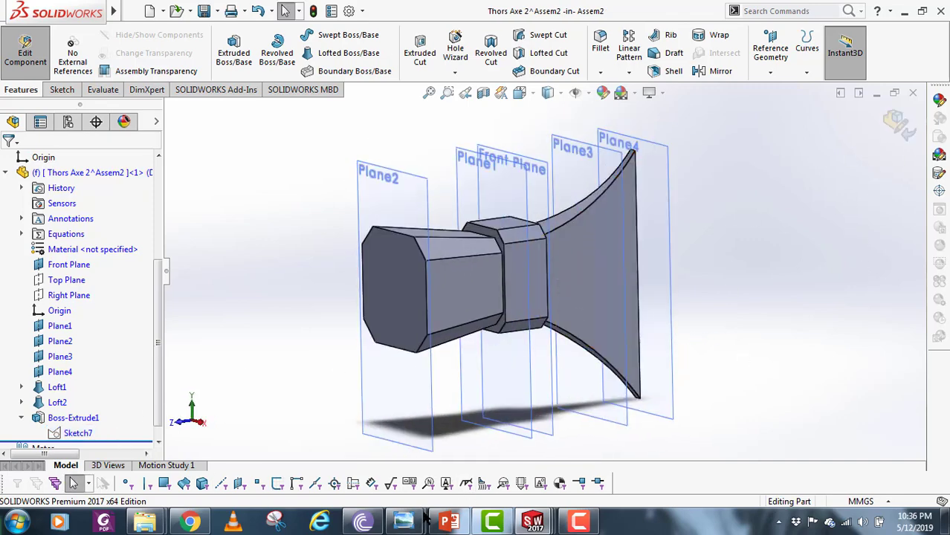
- Examine the axe reference photo in Windows Photo Viewer and close it
mouse_move(407, 521)
click(511, 446)
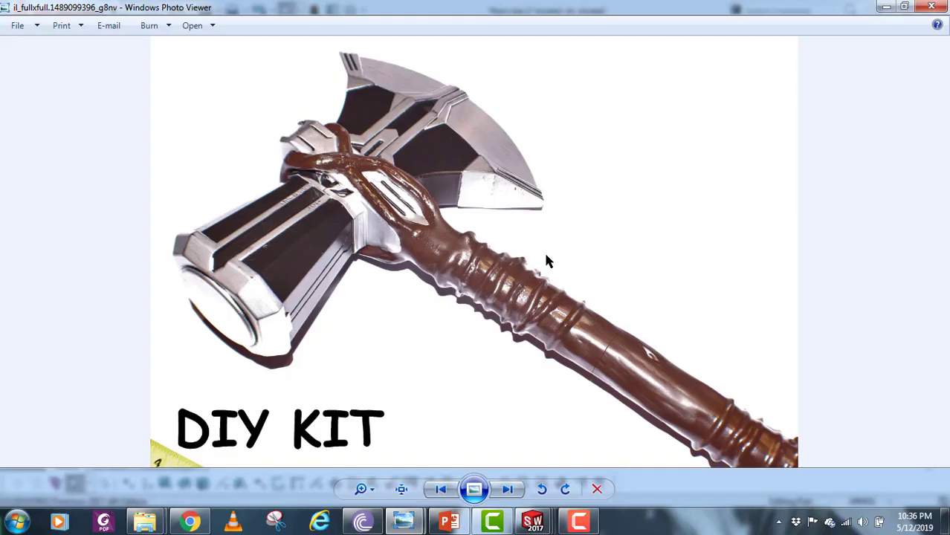
click(929, 8)
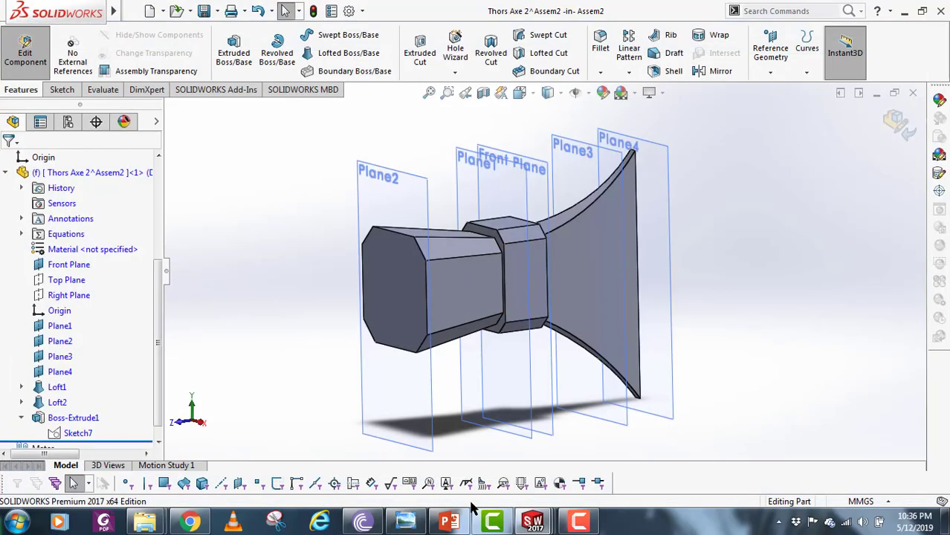
- Create a sketch on the Front Plane by converting the collar's chamfered sketch profile (Sketch7), and exit it
middle_drag(509, 329, 520, 332)
click(529, 165)
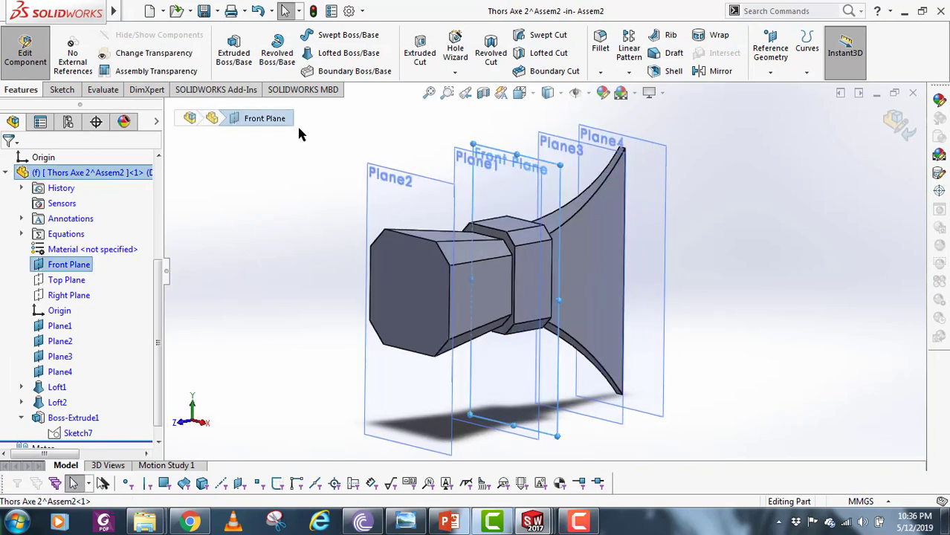
click(62, 89)
click(227, 48)
middle_drag(564, 248, 579, 296)
scroll(579, 296, down, 3)
click(77, 433)
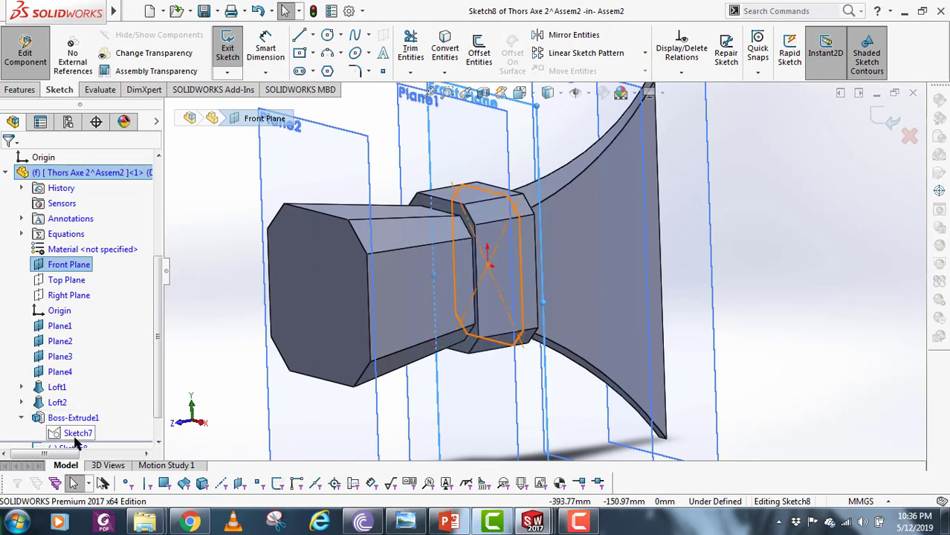
key(f)
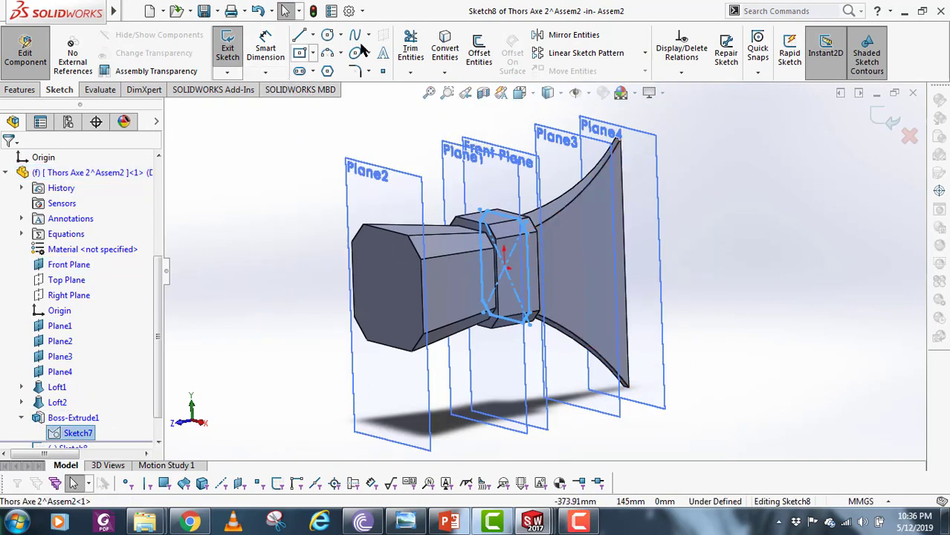
click(439, 48)
scroll(520, 249, down, 1)
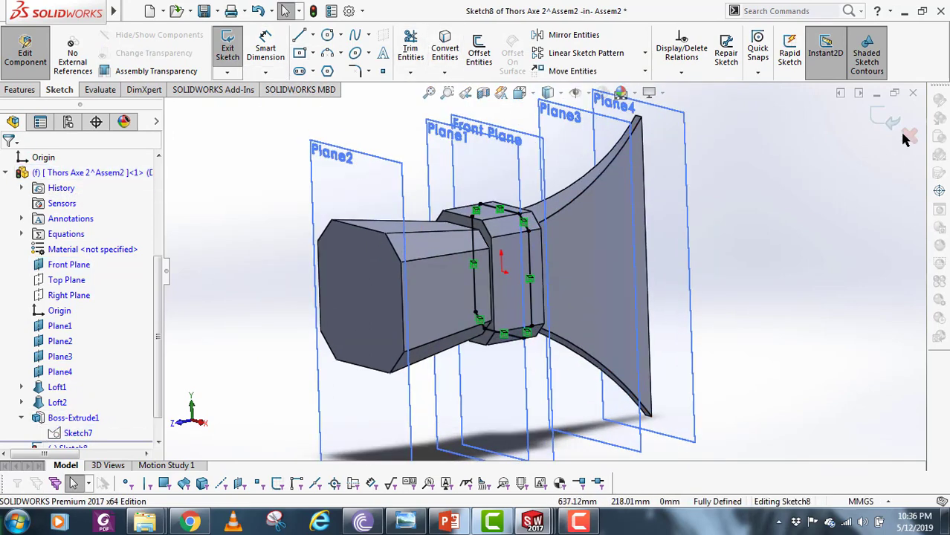
click(886, 117)
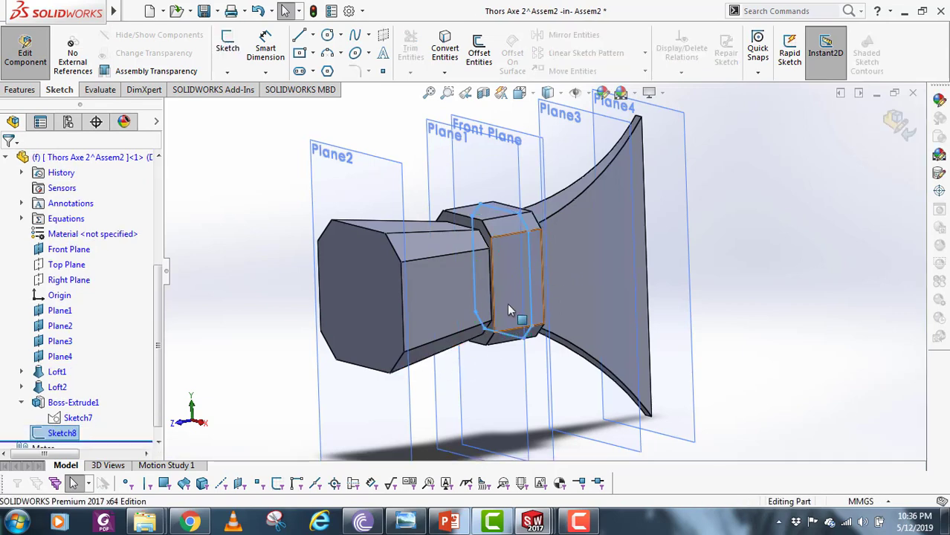
- Start an extruded cut from the converted collar profile on the Front Plane, reversed in direction, with a blind depth of 35 mm
click(30, 90)
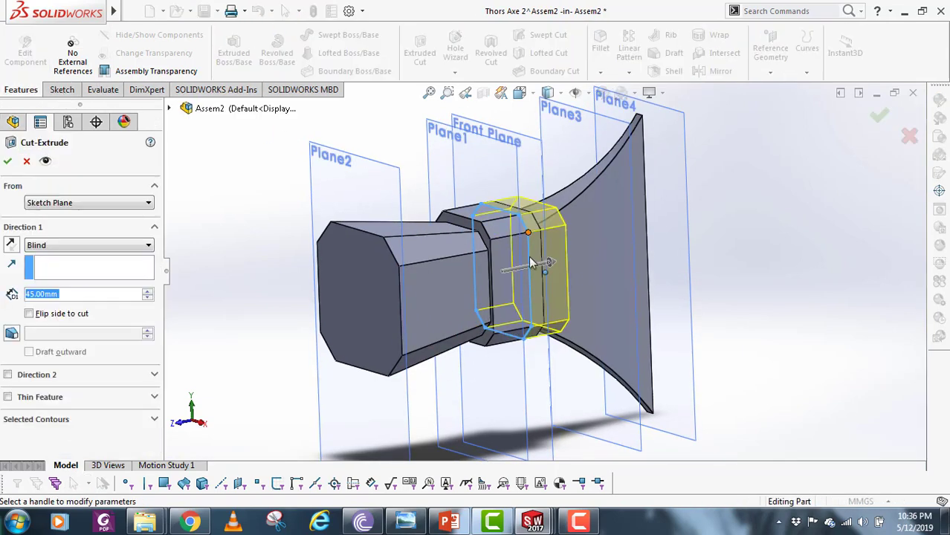
middle_drag(531, 262, 505, 259)
click(11, 246)
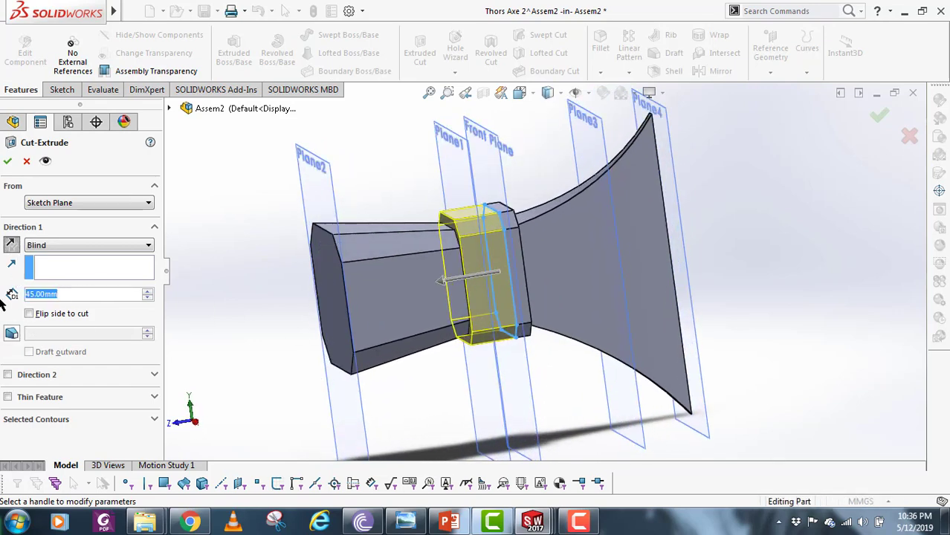
text(40)
key(Return)
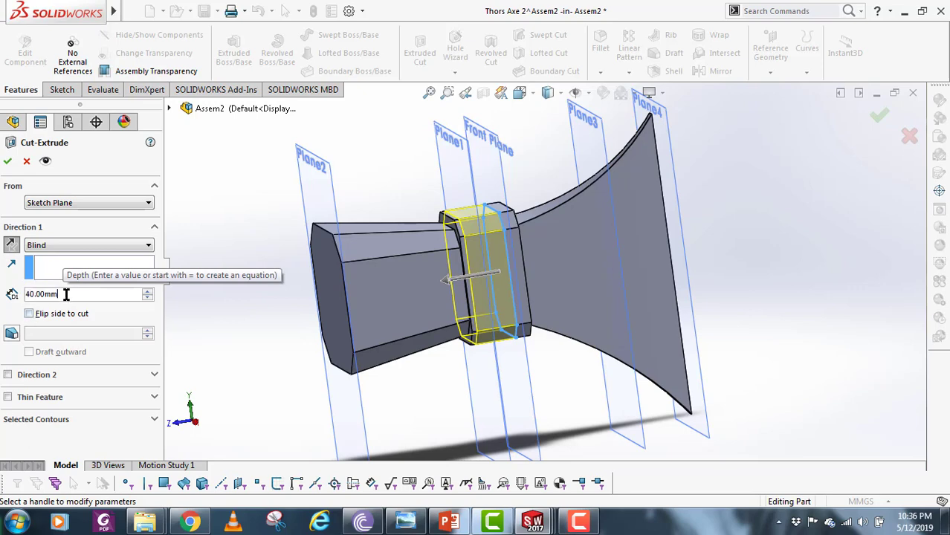
text(35)
key(Return)
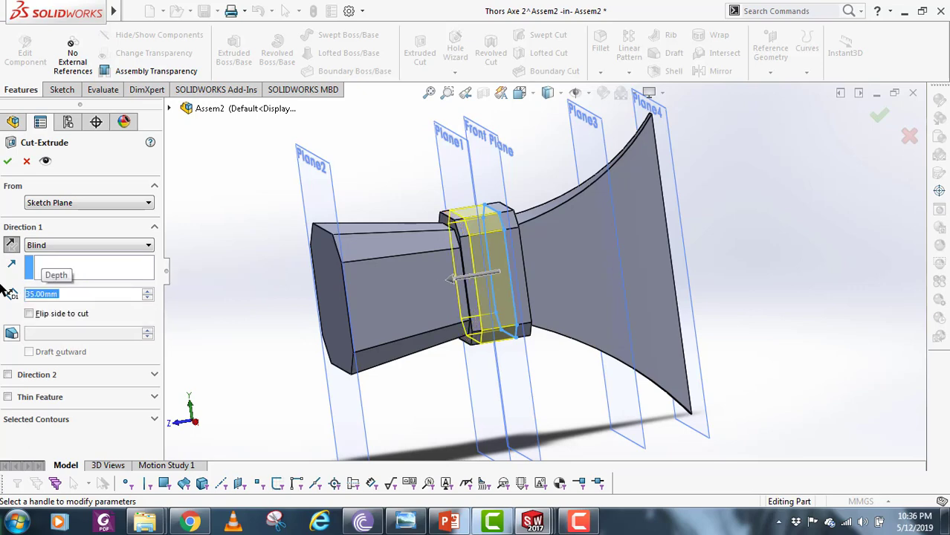
middle_click(500, 272)
scroll(531, 285, down, 2)
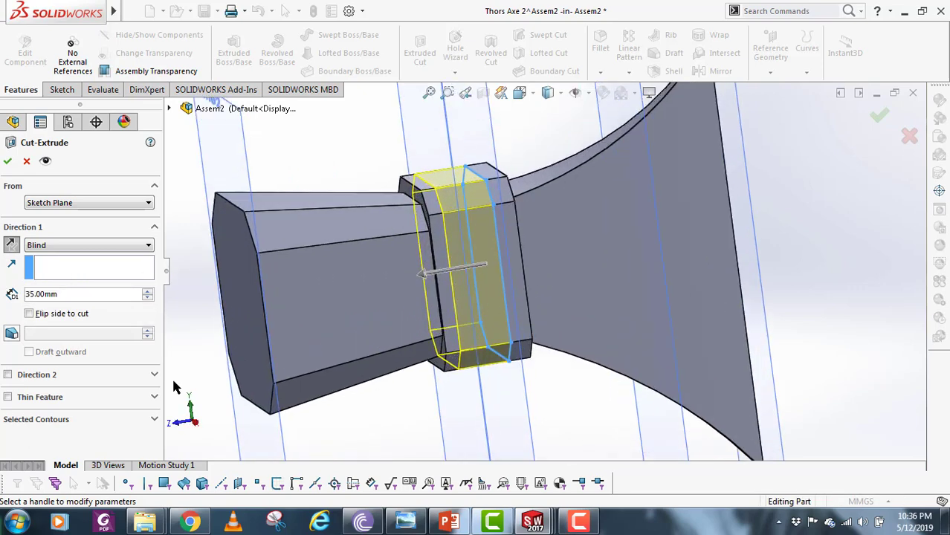
- Add a second blind direction to the collar cut with a depth of 5 mm
click(8, 375)
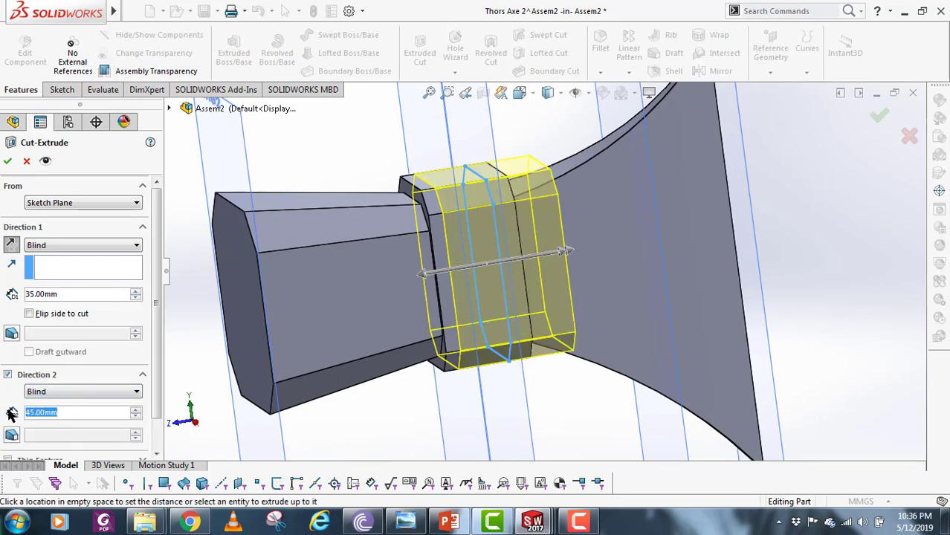
text(5)
key(Return)
middle_drag(387, 391, 440, 393)
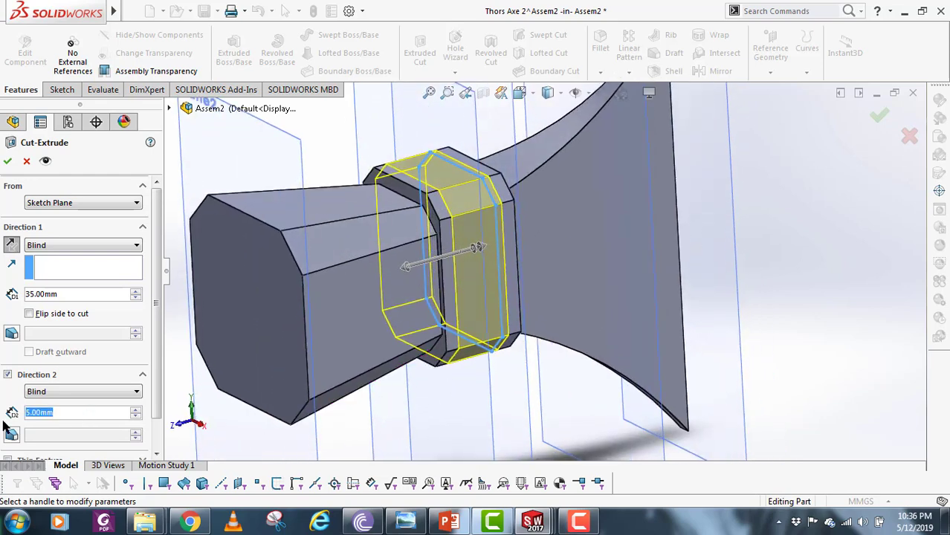
- Make the cut a one-direction thin feature 5 mm thick with its wall side reversed, and accept it
scroll(117, 440, down, 1)
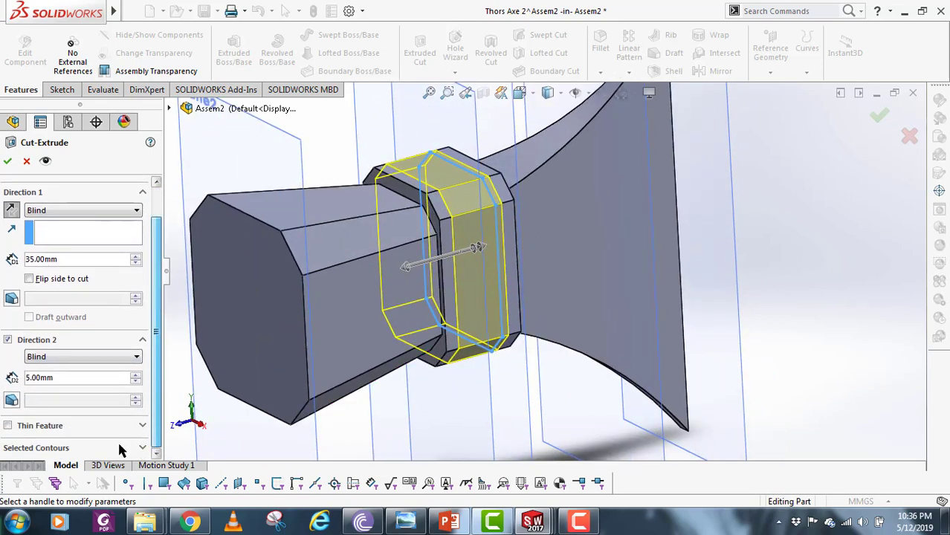
click(8, 424)
scroll(76, 447, down, 1)
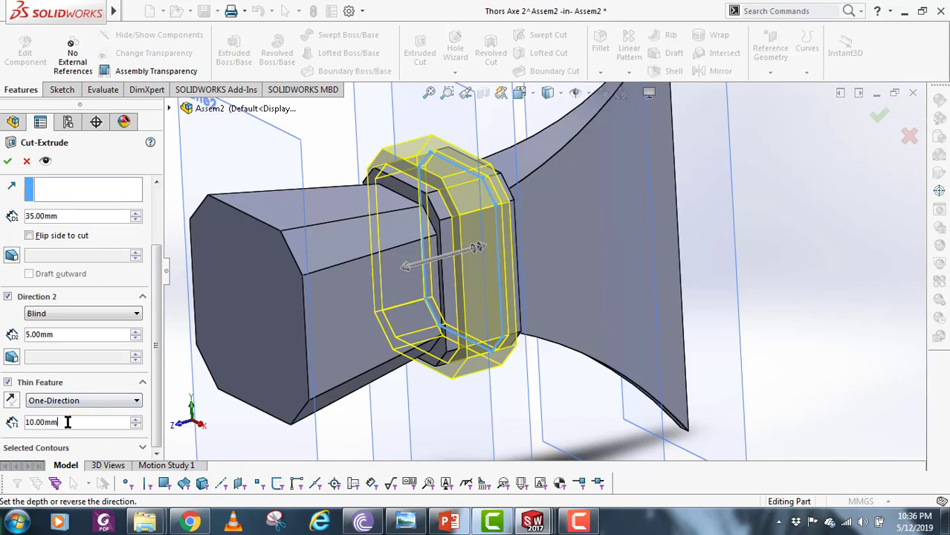
text(5)
key(Return)
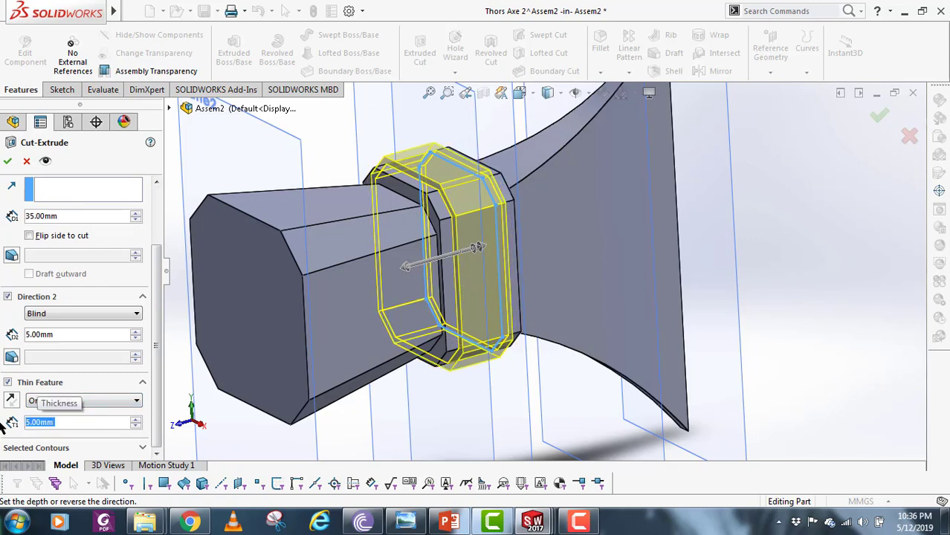
click(10, 402)
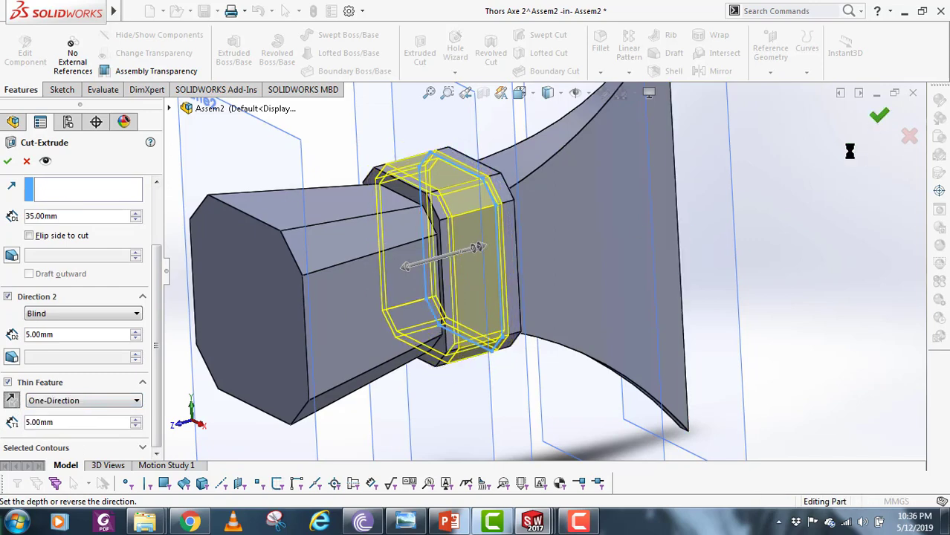
click(775, 232)
scroll(683, 266, up, 3)
middle_drag(595, 253, 526, 331)
scroll(502, 267, down, 2)
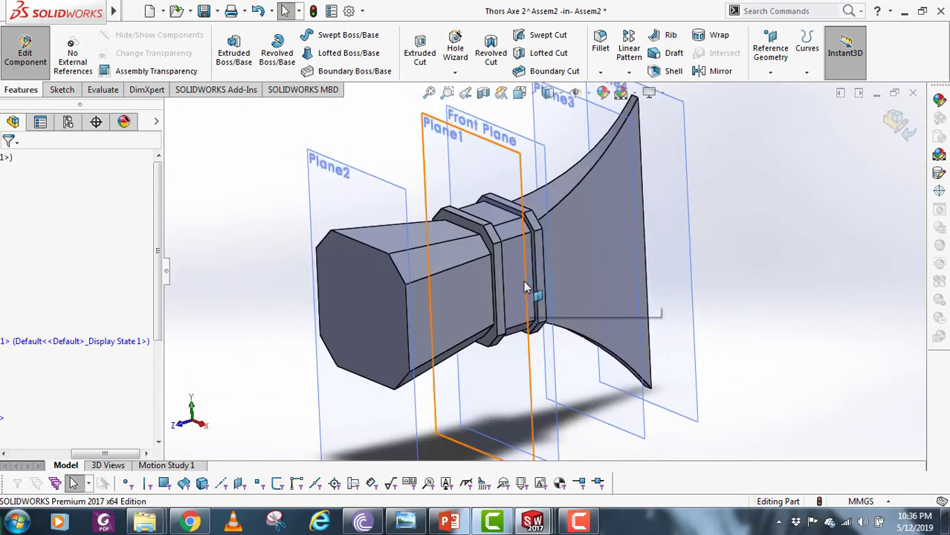
scroll(525, 288, up, 5)
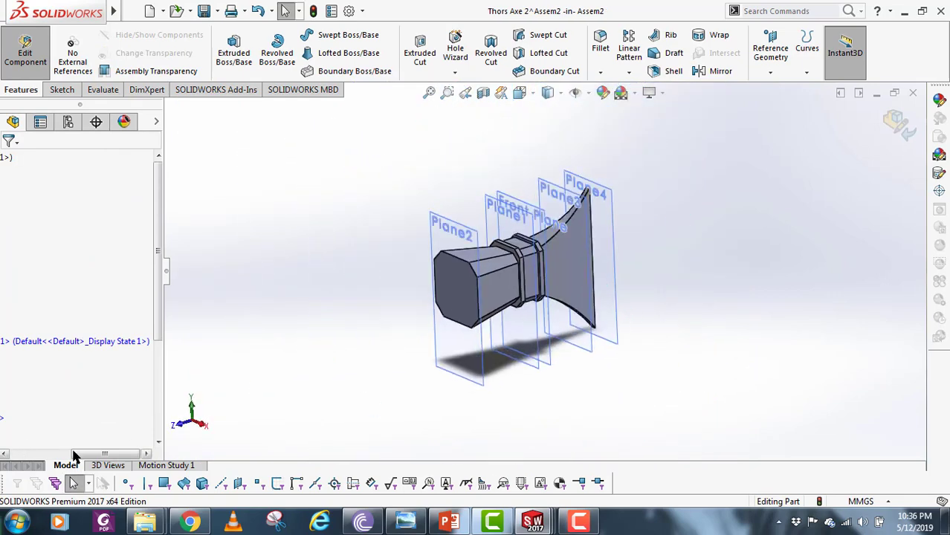
- Create a new sketch on the Right Plane of the Thors Axe 2 part
click(75, 454)
click(581, 523)
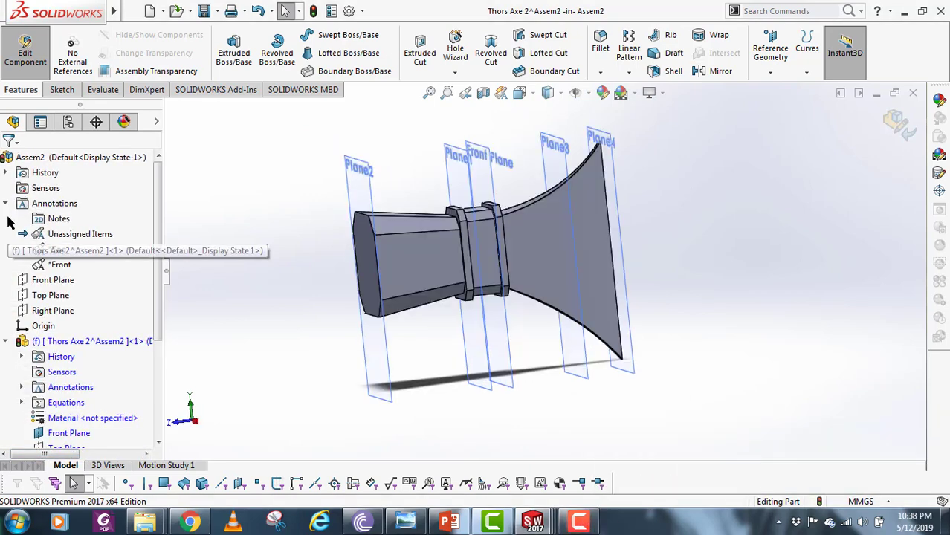
click(6, 203)
scroll(125, 414, down, 3)
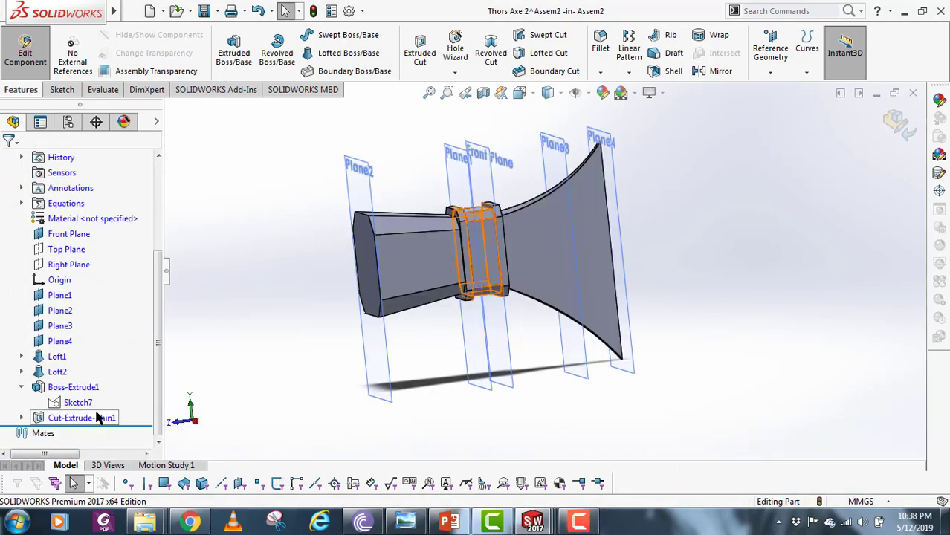
scroll(64, 346, up, 3)
scroll(64, 346, down, 3)
click(69, 357)
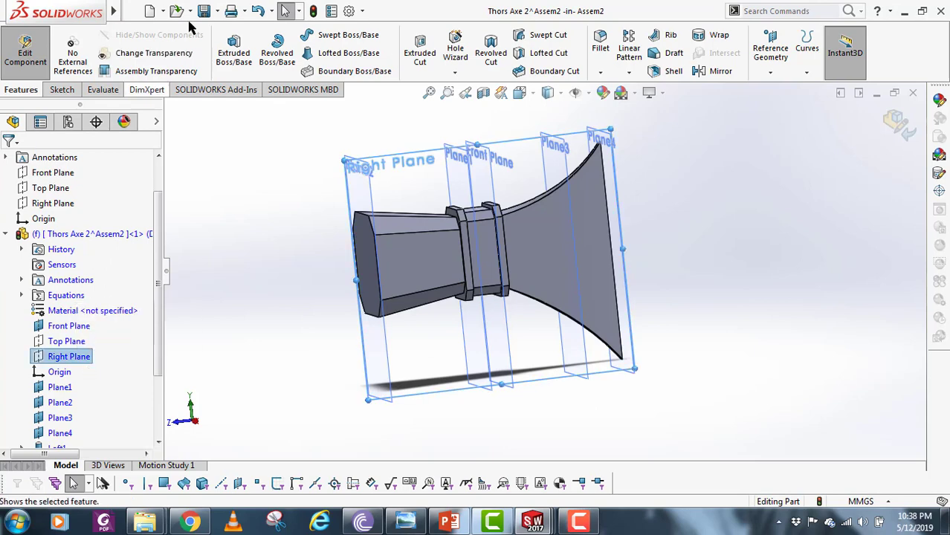
click(57, 90)
click(228, 48)
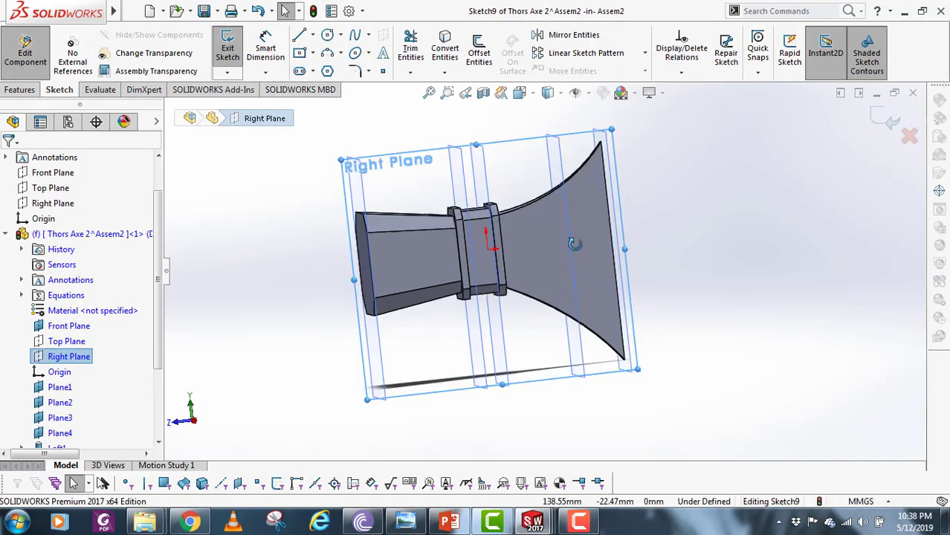
- Sketch a three-point arc across the blade from its upper curved edge to its lower one, bulging toward the cutting edge
scroll(572, 221, down, 3)
middle_drag(586, 257, 573, 147)
click(329, 51)
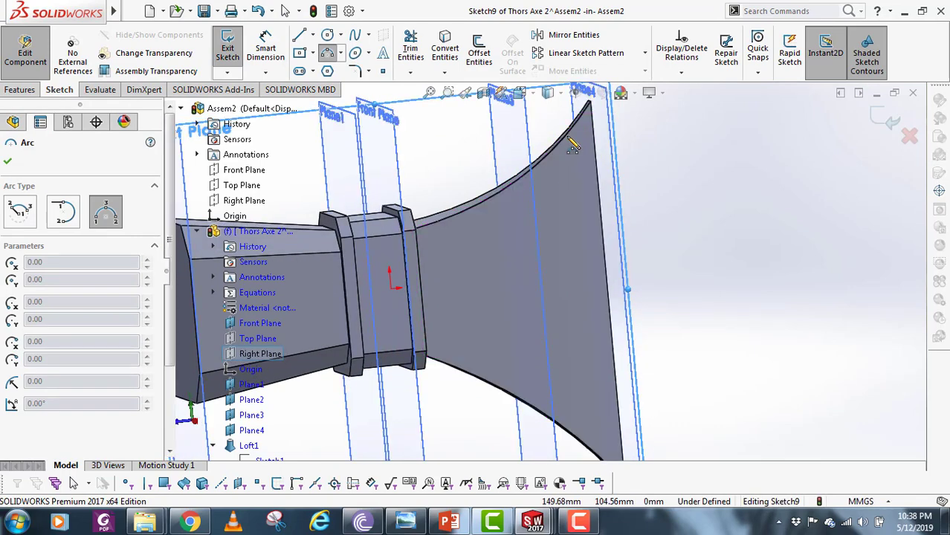
click(567, 131)
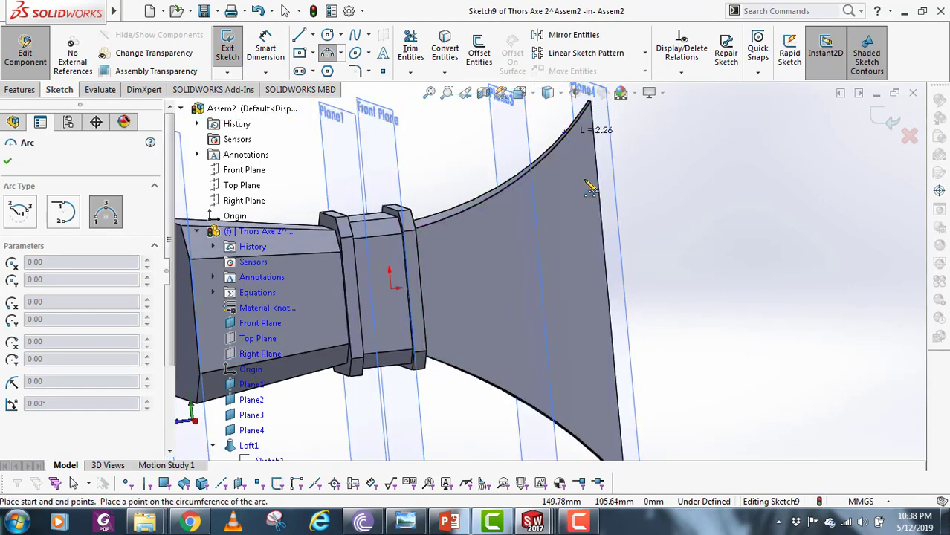
scroll(594, 261, up, 1)
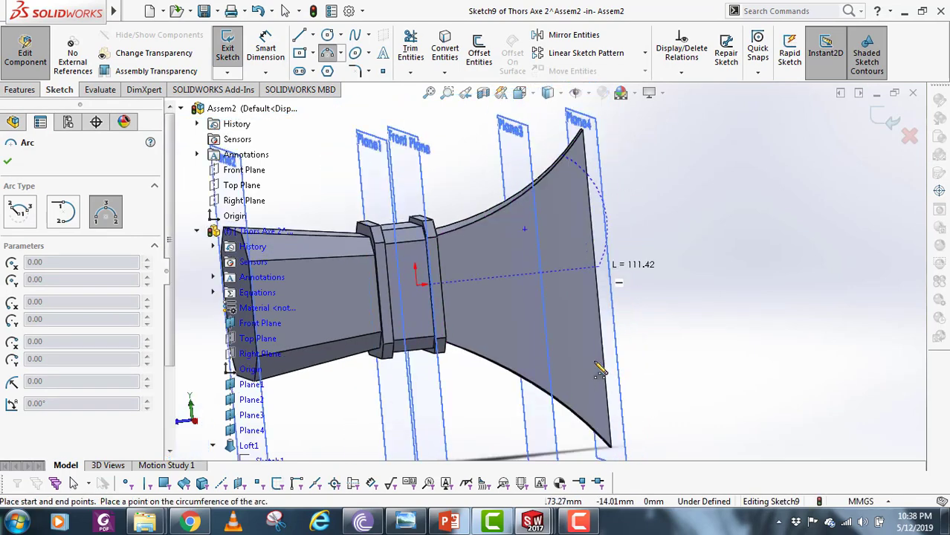
click(590, 424)
click(603, 298)
key(Escape)
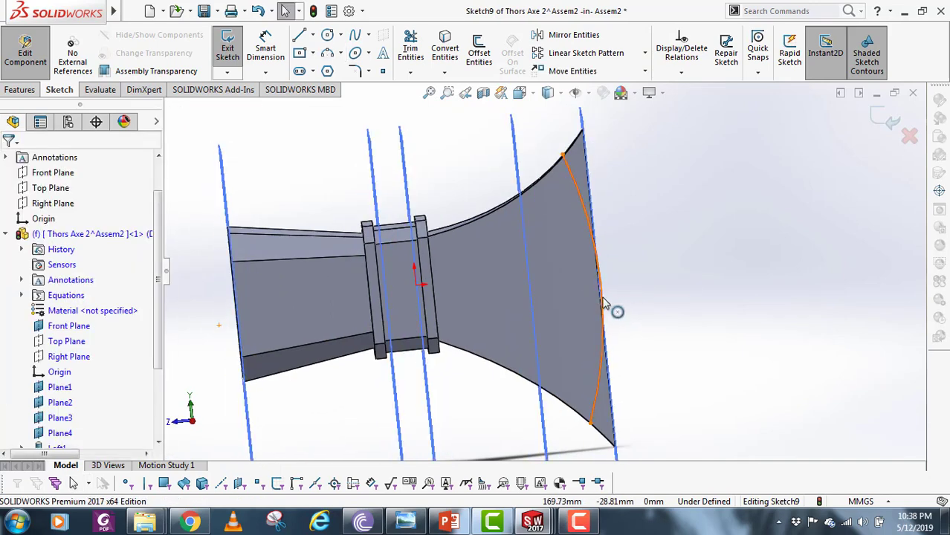
- Make the arc tangent to the blade's straight outer edge
click(596, 265)
ctrl+click(589, 198)
middle_drag(613, 258, 634, 259)
click(587, 211)
ctrl+click(581, 217)
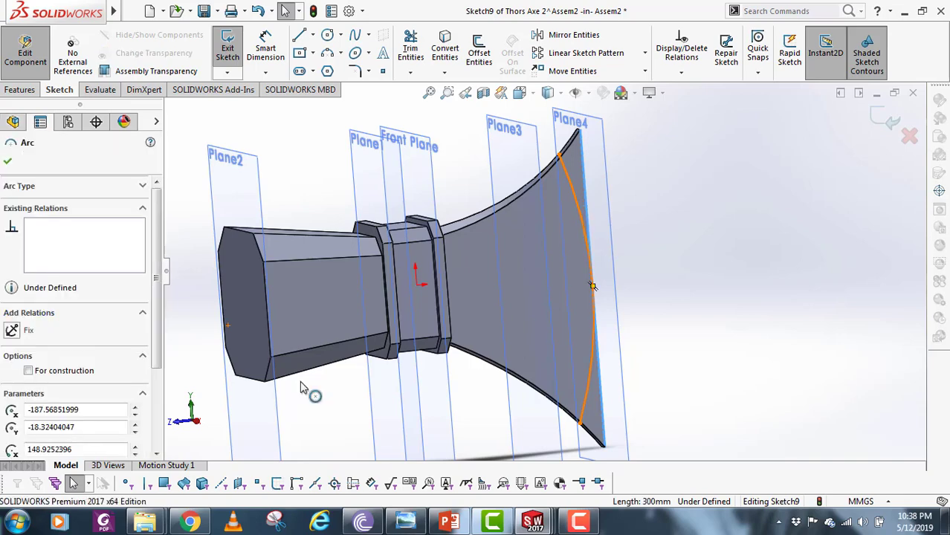
click(12, 388)
middle_drag(777, 315, 760, 304)
- Draw a vertical line joining the arc's two endpoints and turn it into construction geometry
key(l)
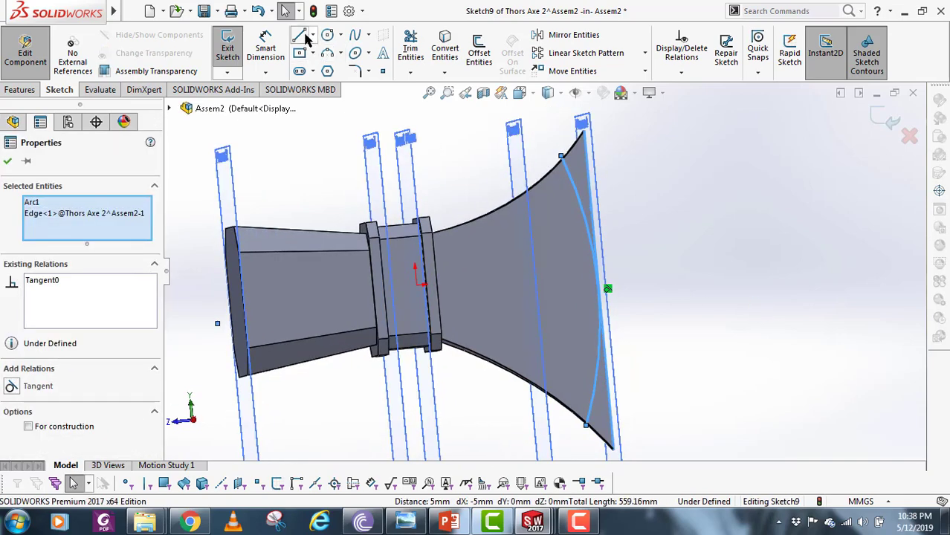
click(563, 157)
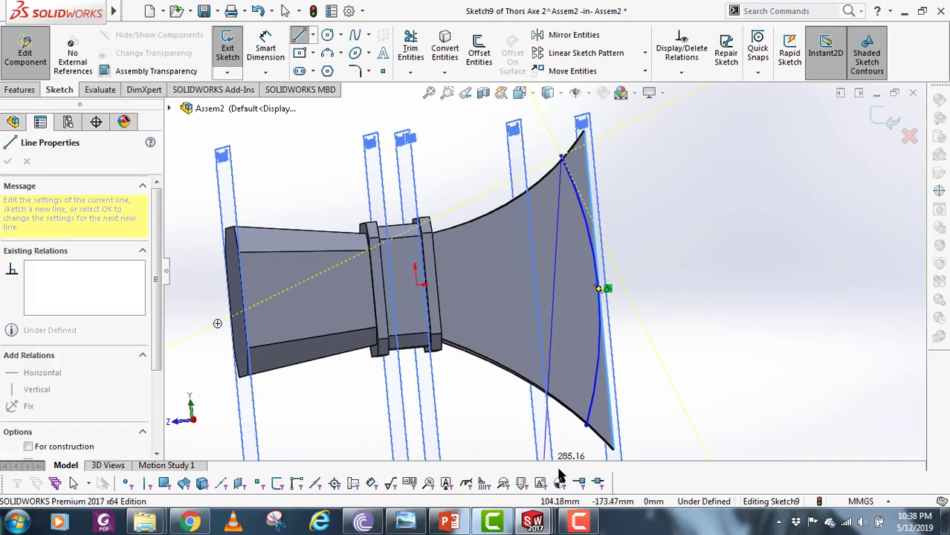
click(586, 426)
key(Escape)
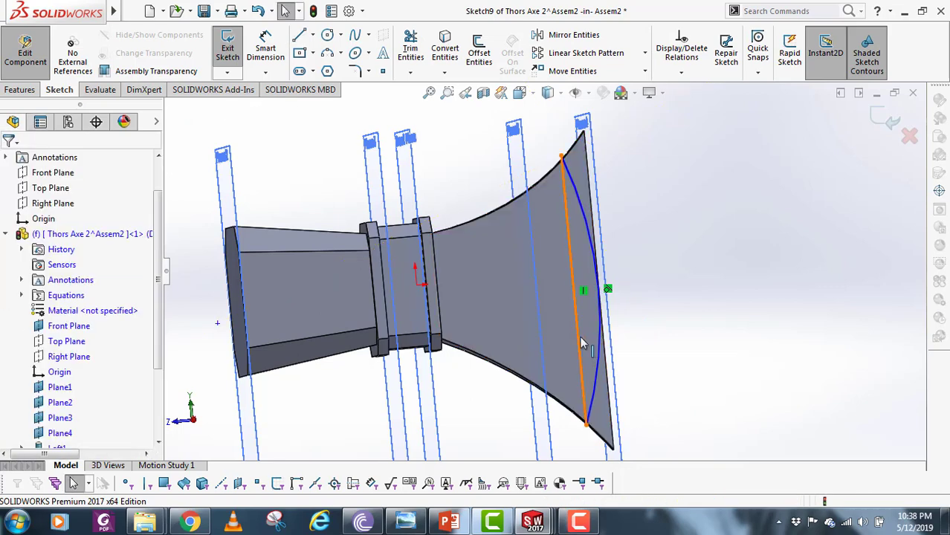
click(580, 340)
click(57, 382)
scroll(669, 316, up, 3)
scroll(581, 322, down, 3)
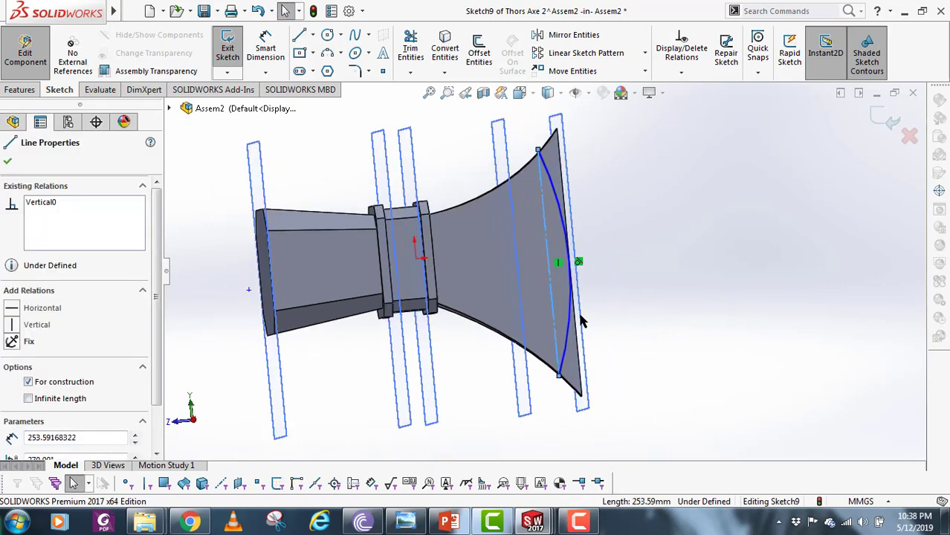
scroll(577, 356, up, 1)
scroll(567, 271, down, 1)
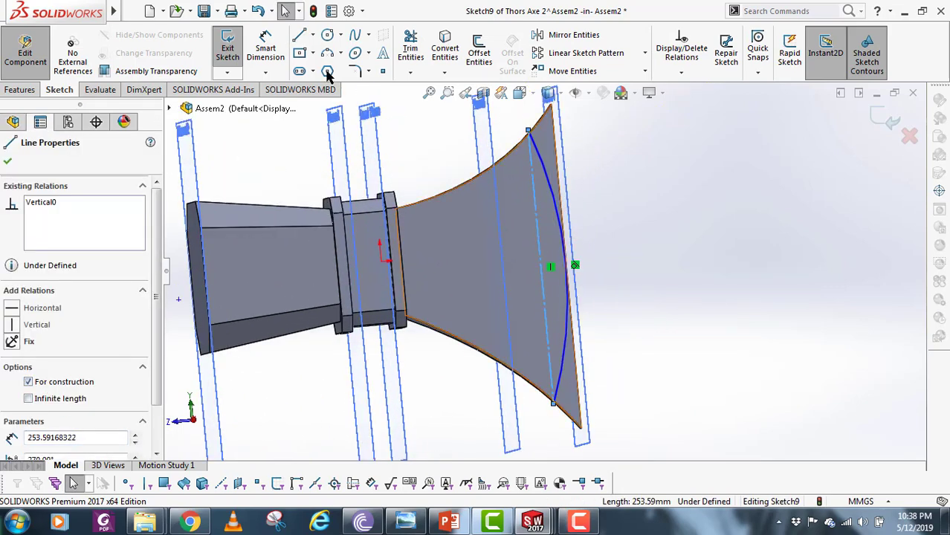
- Dimension the horizontal distance from the origin to the vertical construction line as 145 mm
click(268, 50)
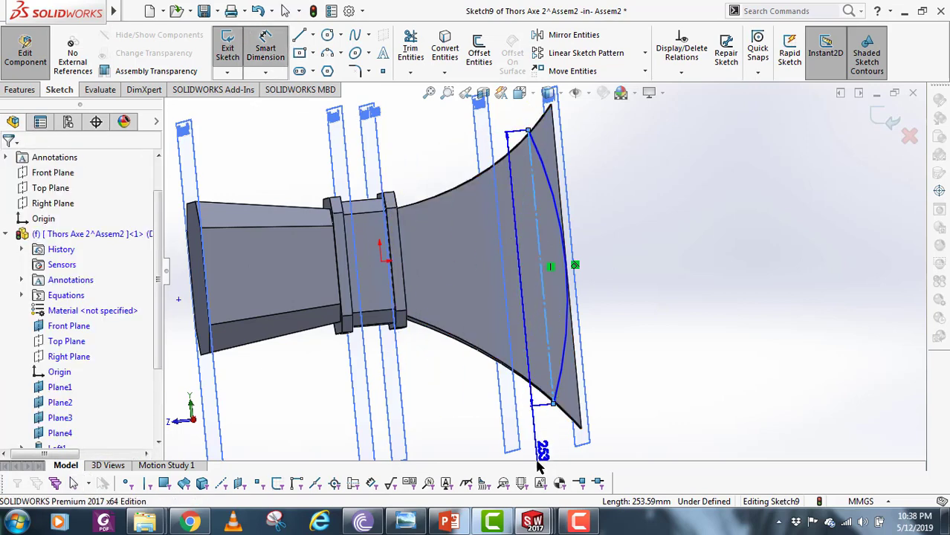
click(381, 262)
scroll(502, 394, up, 2)
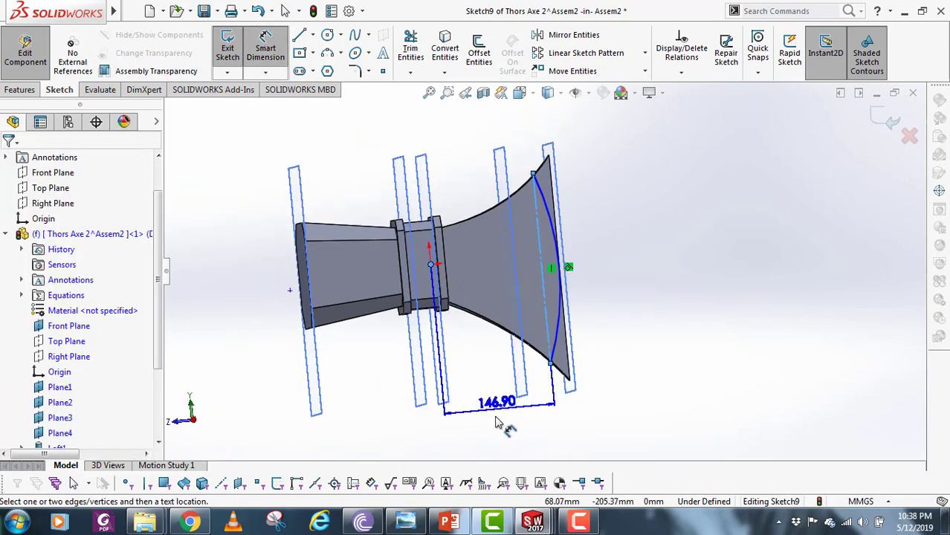
click(498, 419)
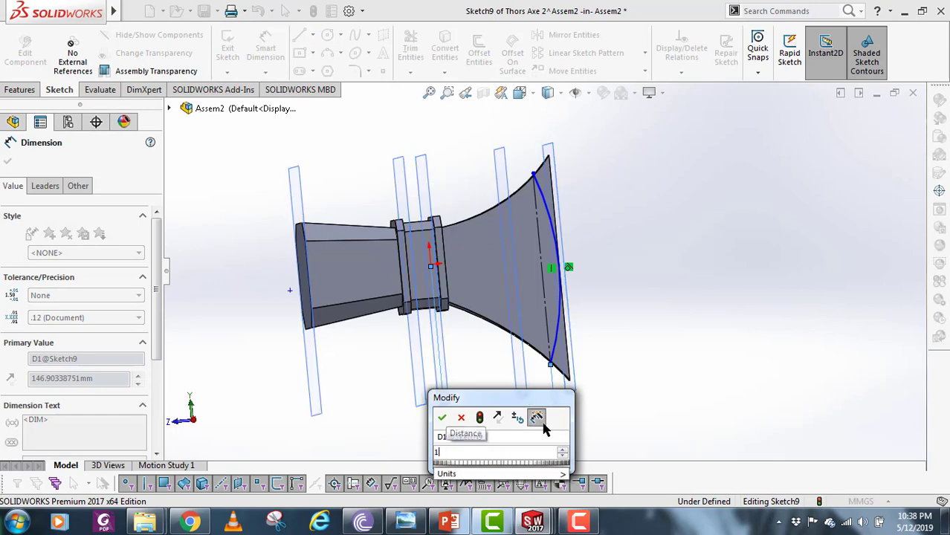
text(145)
key(Return)
- Add a radius dimension to the blade arc and delete it again
click(557, 336)
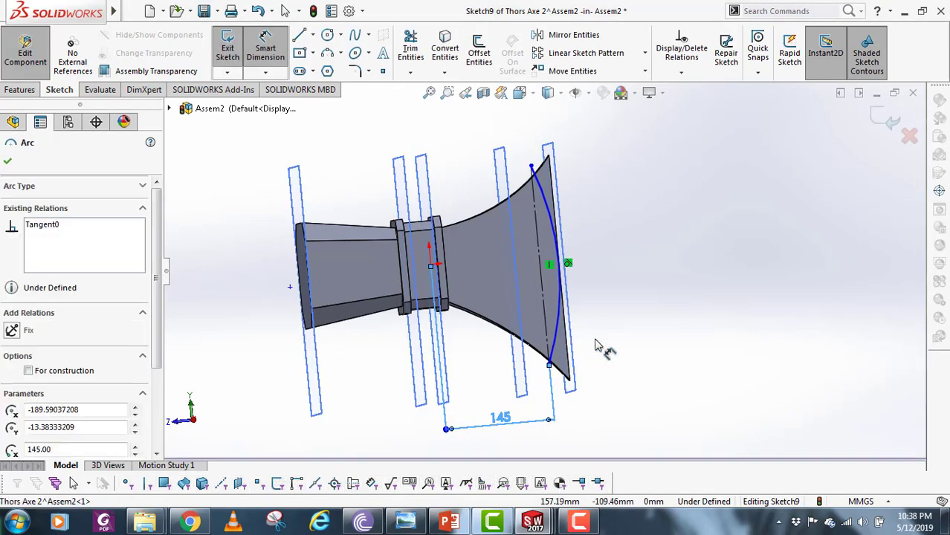
click(625, 305)
key(Return)
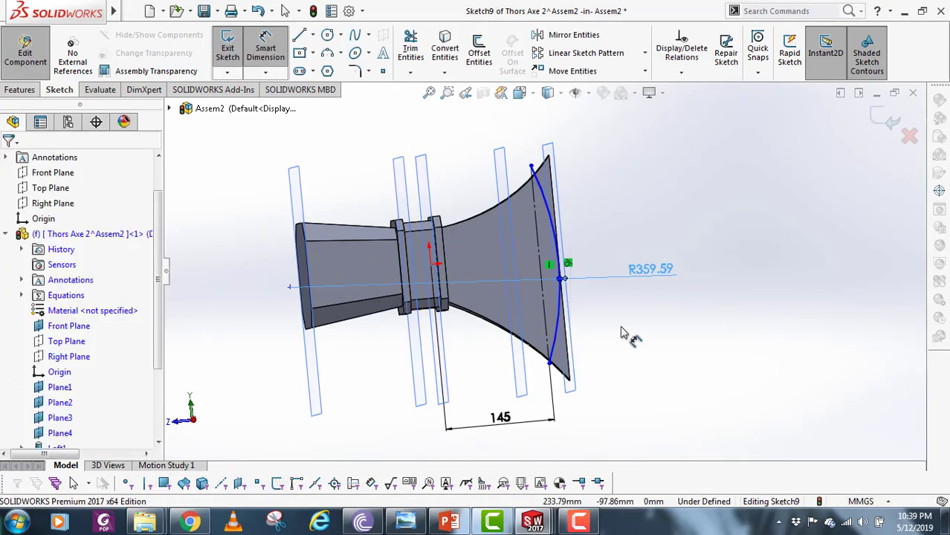
key(Escape)
click(615, 287)
key(Delete)
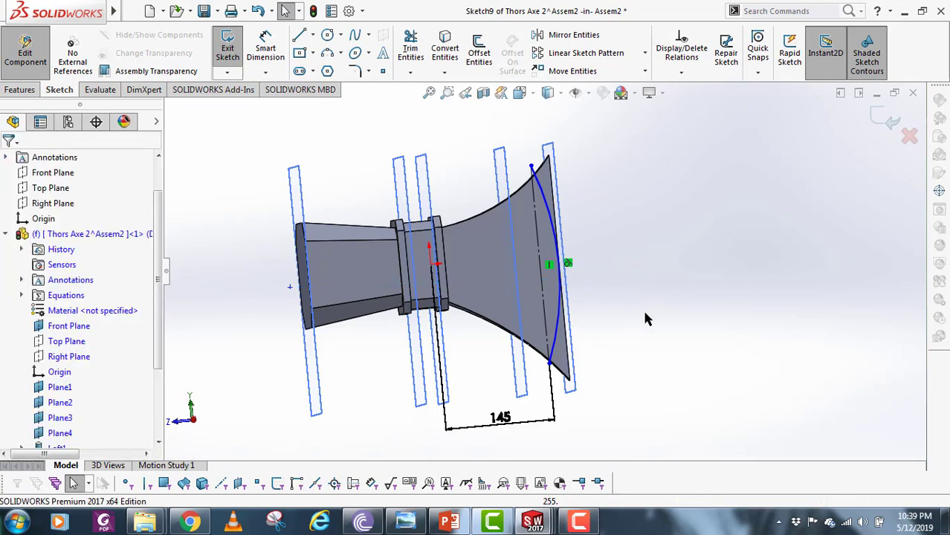
- Make the arc's upper endpoint coincident with the blade's upper curved edge
scroll(617, 257, down, 1)
middle_drag(617, 257, 603, 265)
middle_drag(547, 229, 543, 212)
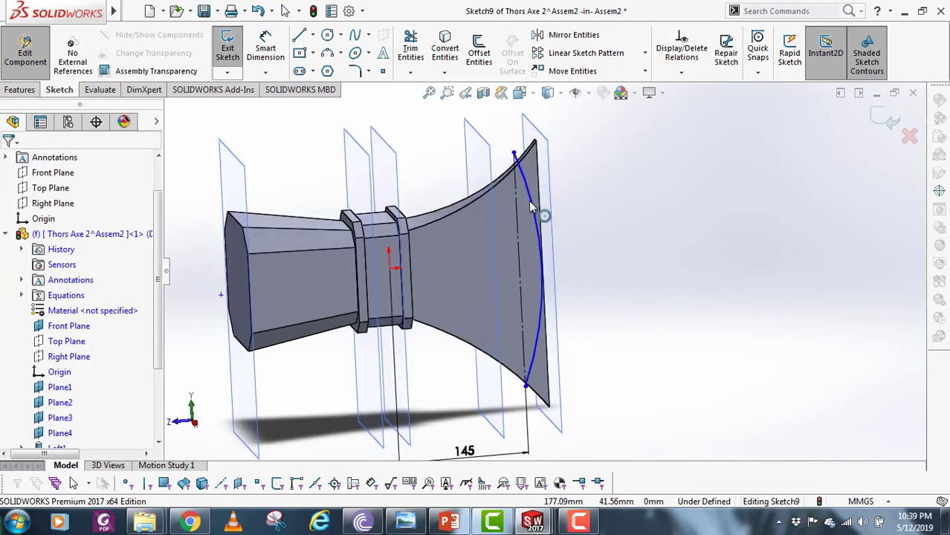
click(513, 154)
ctrl+click(476, 186)
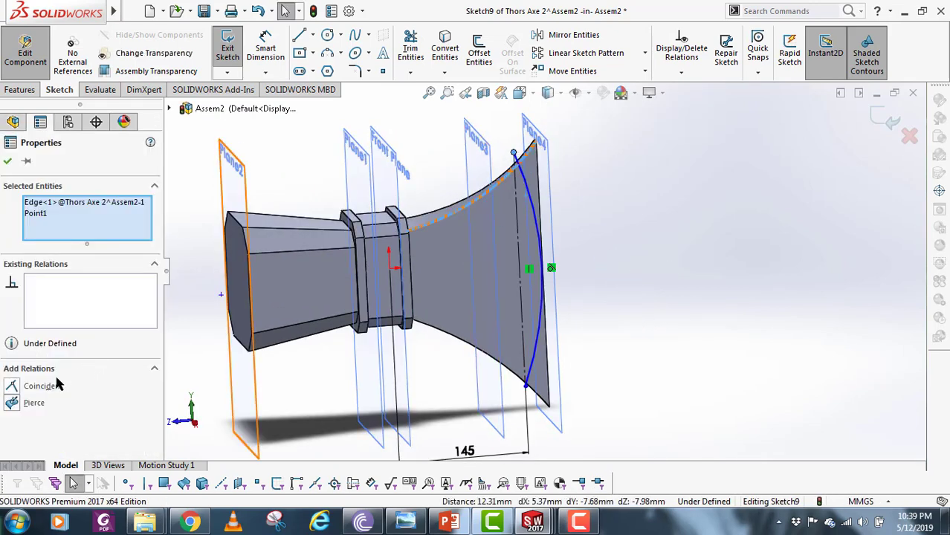
click(12, 387)
- Make the arc's lower endpoint coincident with the blade's lower curved edge
scroll(502, 402, down, 3)
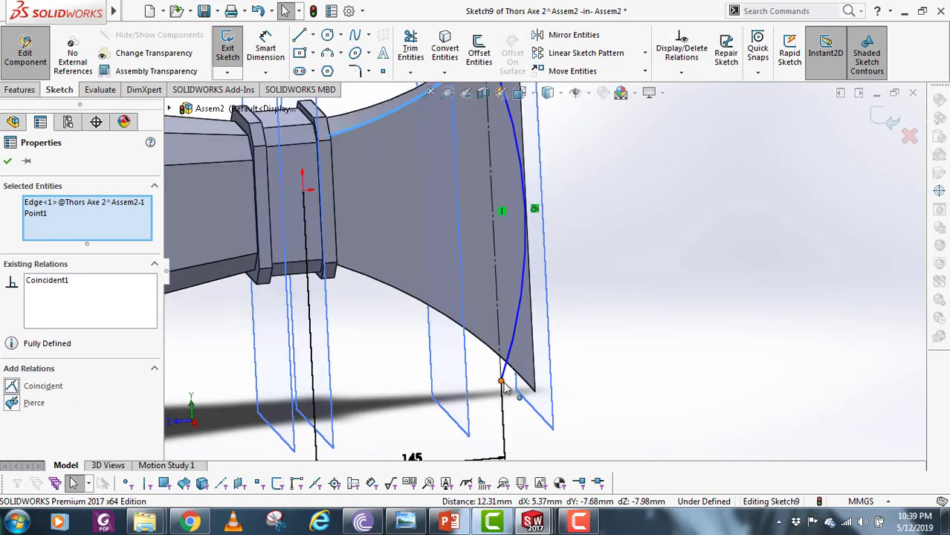
click(502, 382)
ctrl+click(487, 344)
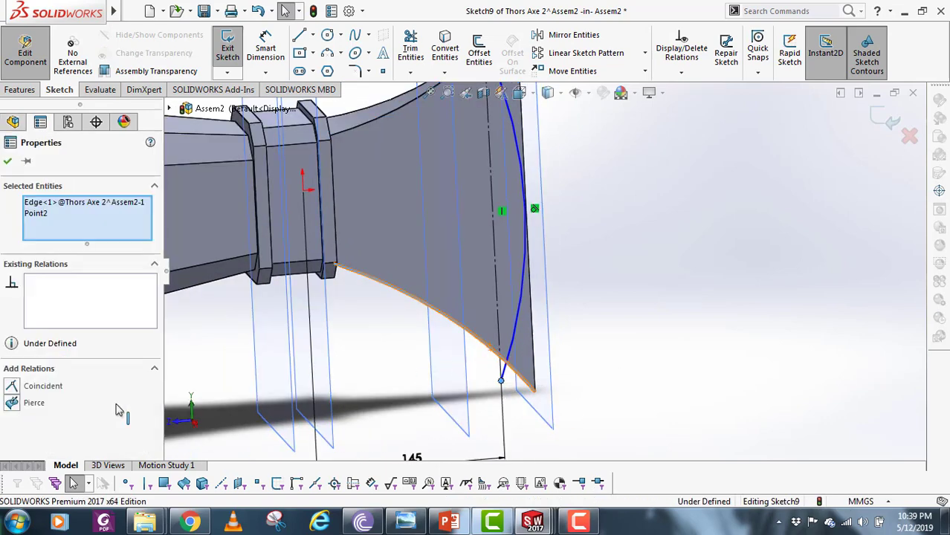
click(13, 387)
scroll(550, 255, up, 5)
key(Escape)
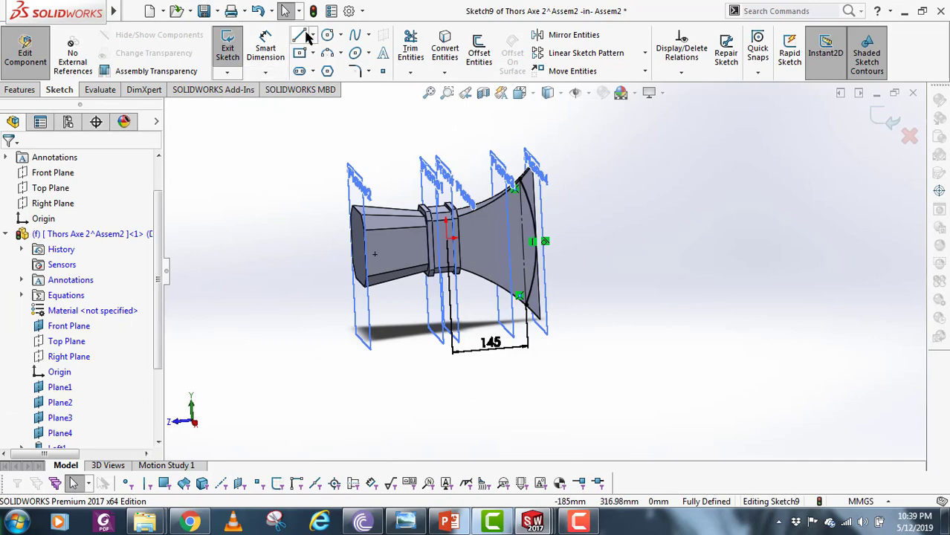
- Draw vertical and horizontal lines around the blade's outer side from one arc endpoint to the other, closing the cut profile
click(303, 35)
scroll(530, 160, down, 3)
click(504, 211)
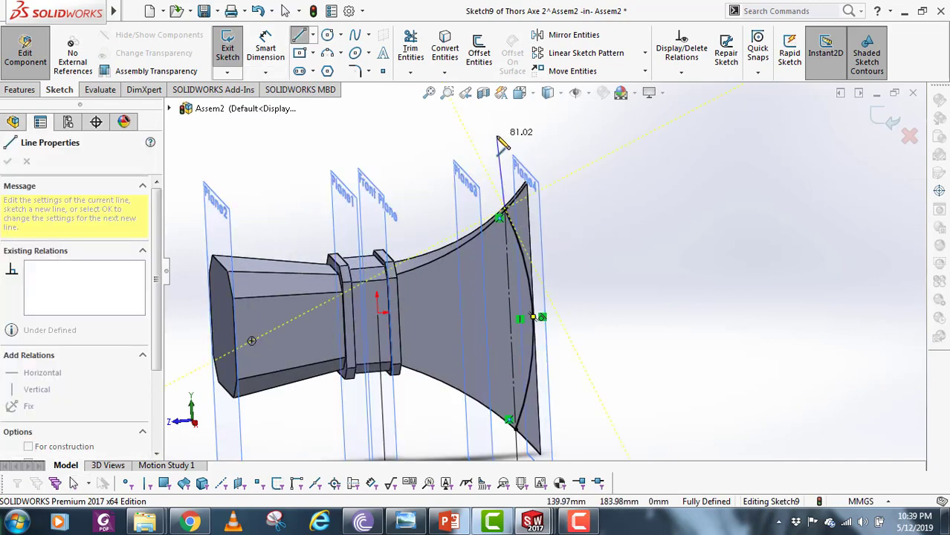
click(605, 124)
scroll(607, 272, up, 1)
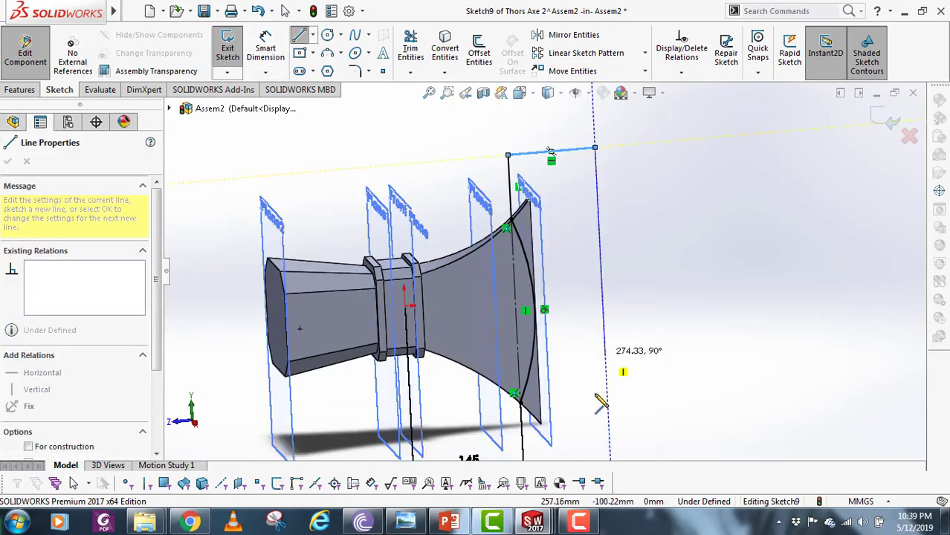
click(610, 446)
click(610, 446)
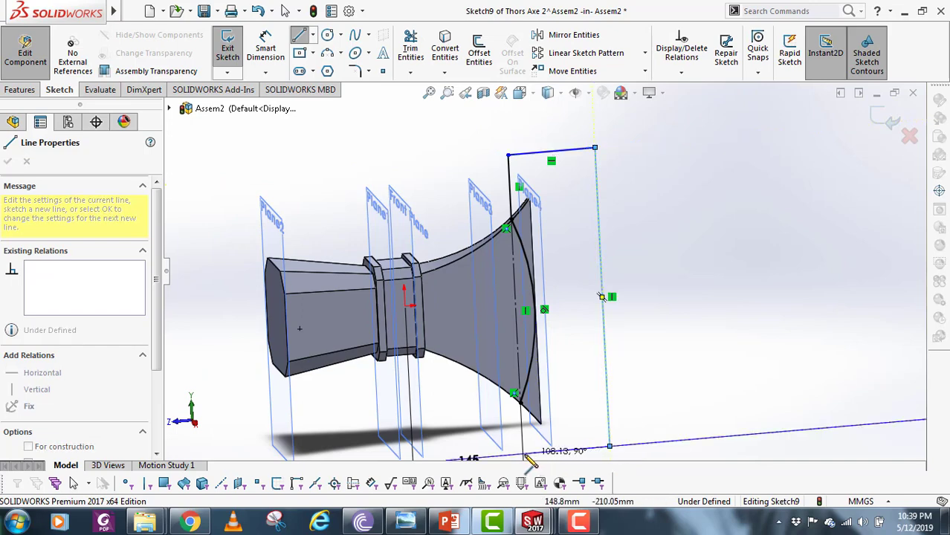
click(523, 454)
key(Escape)
scroll(559, 348, up, 1)
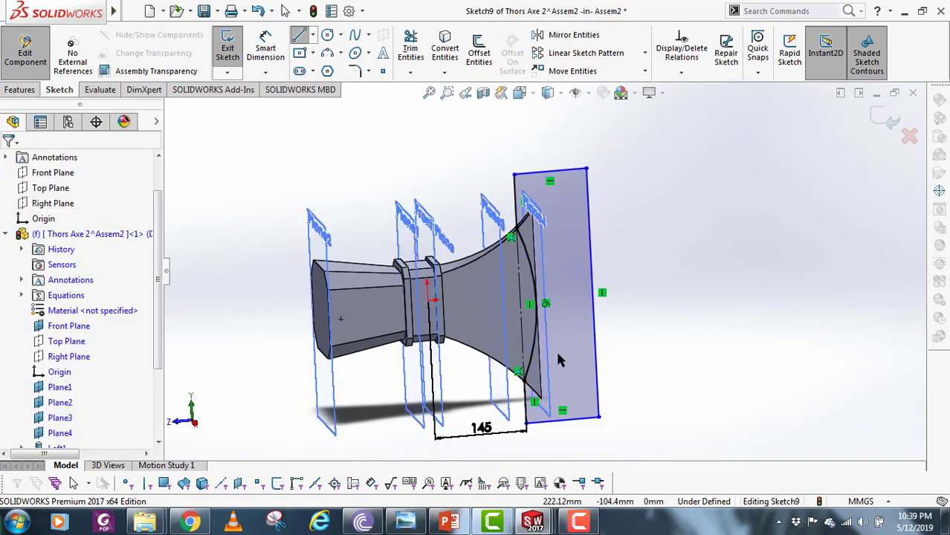
- Extrude-cut the closed profile through the whole blade in both directions to give it a curved outer edge
middle_drag(557, 349, 595, 320)
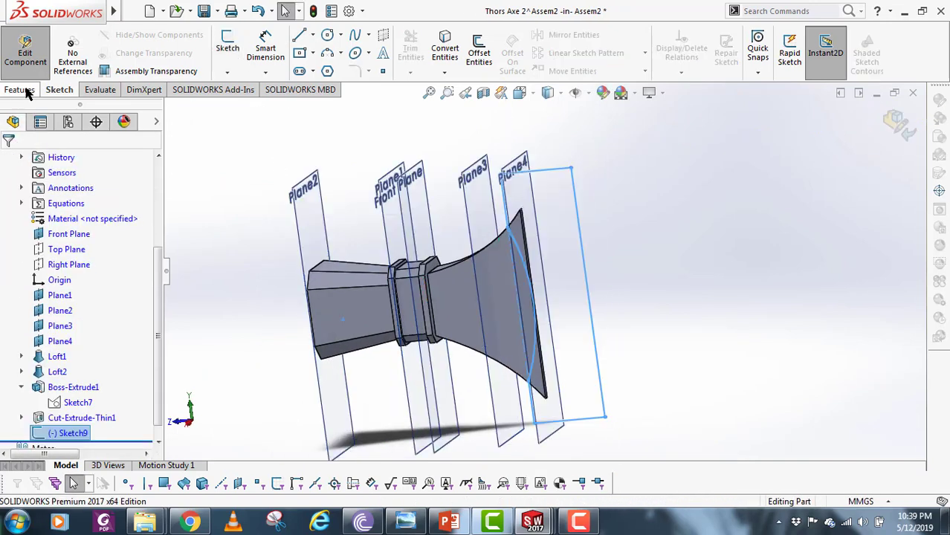
click(27, 89)
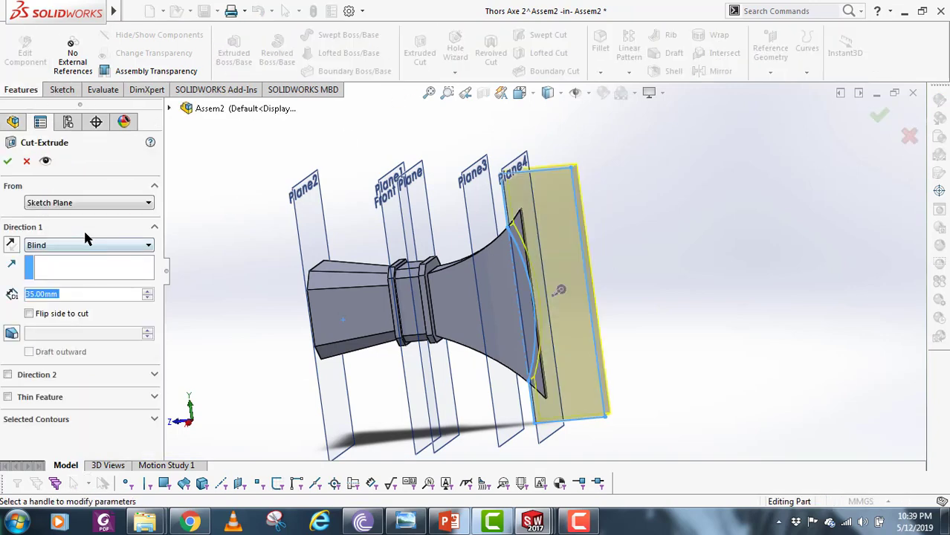
click(74, 268)
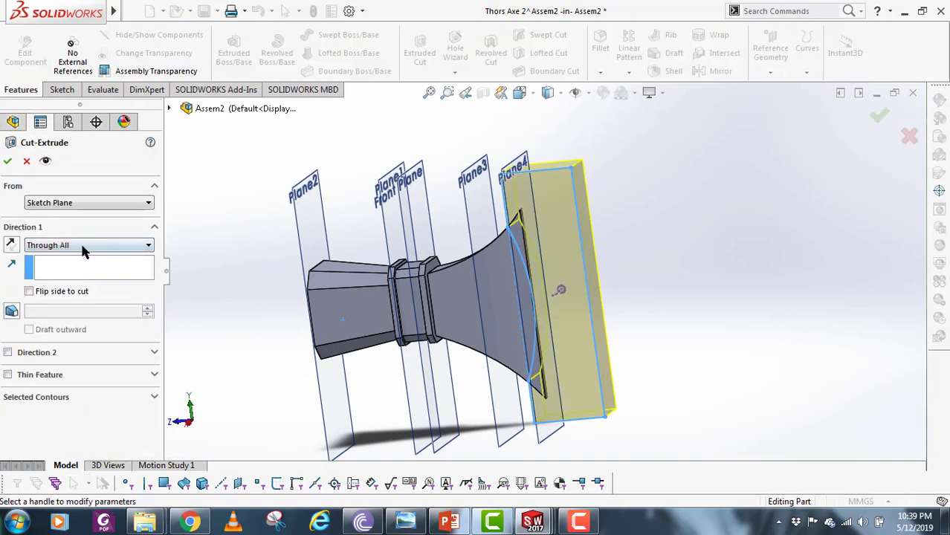
click(83, 249)
click(77, 276)
click(7, 160)
scroll(625, 354, up, 5)
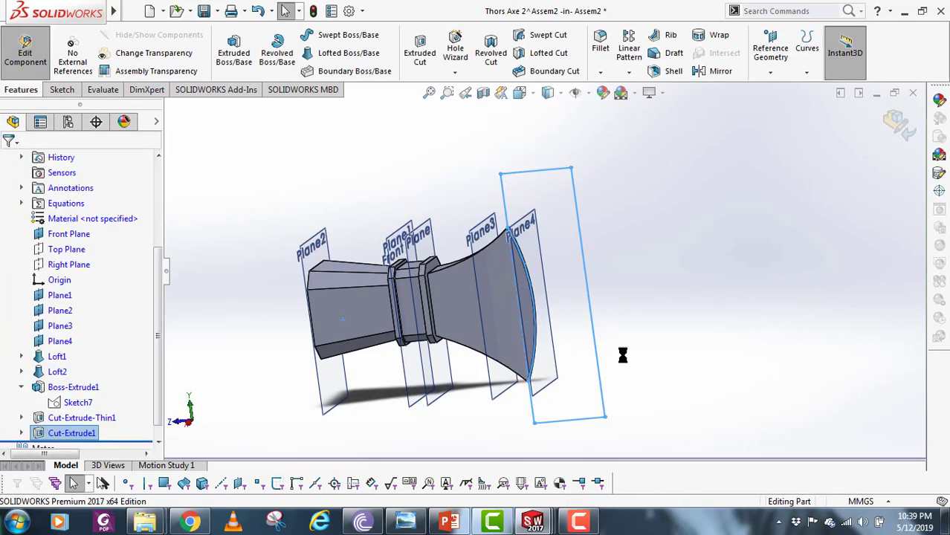
- Set up an asymmetric distance-distance chamfer of 50 mm and 12.5 mm on one long edge of the blade's curved end face
middle_drag(509, 344, 513, 317)
click(550, 301)
scroll(530, 287, down, 6)
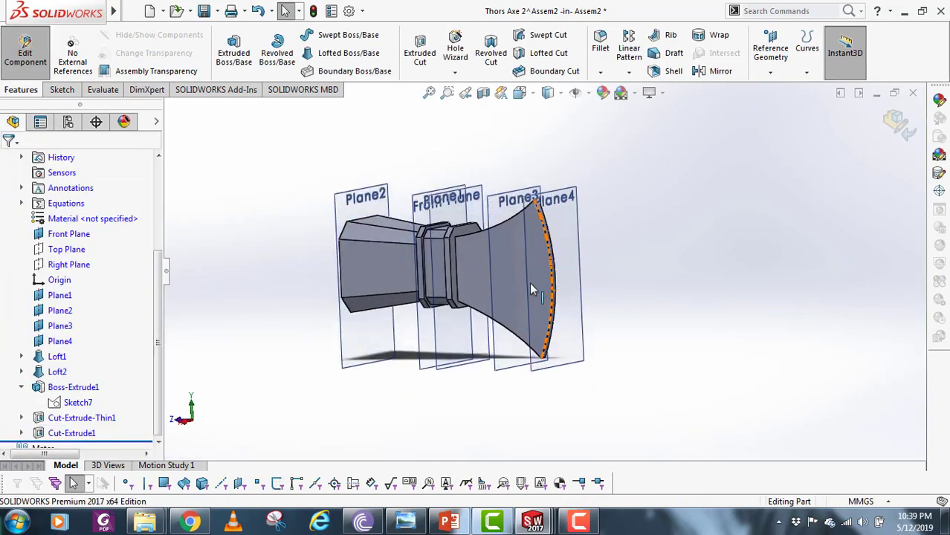
middle_drag(530, 284, 597, 352)
middle_drag(553, 222, 595, 86)
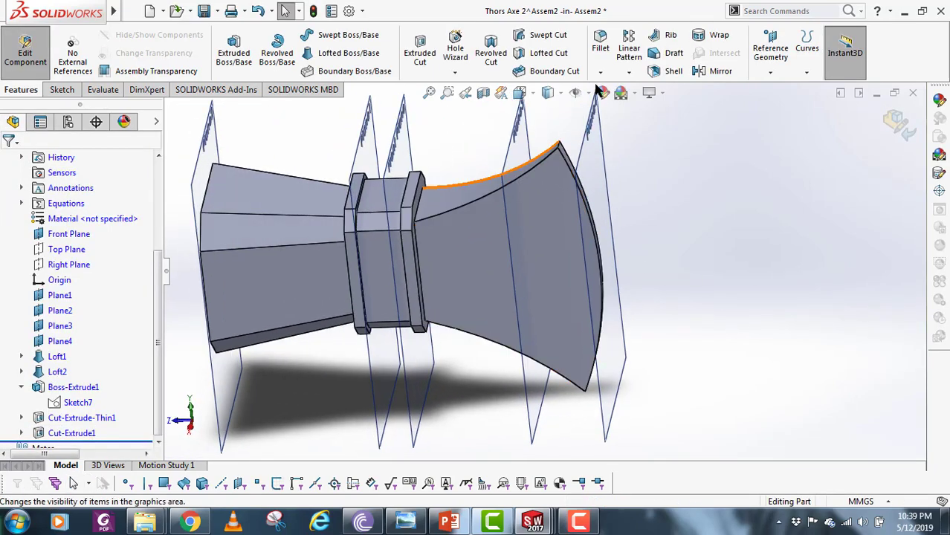
click(600, 72)
click(611, 102)
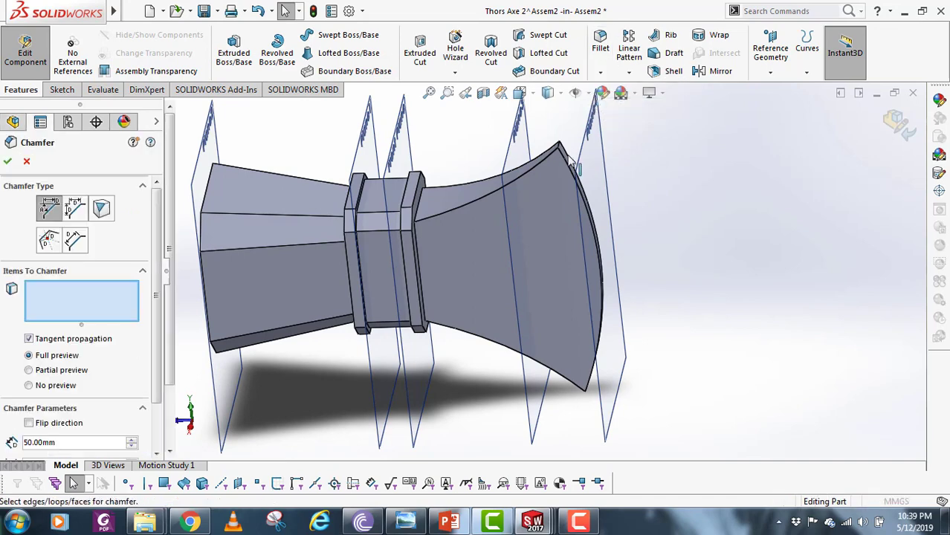
click(603, 281)
middle_drag(603, 281, 588, 257)
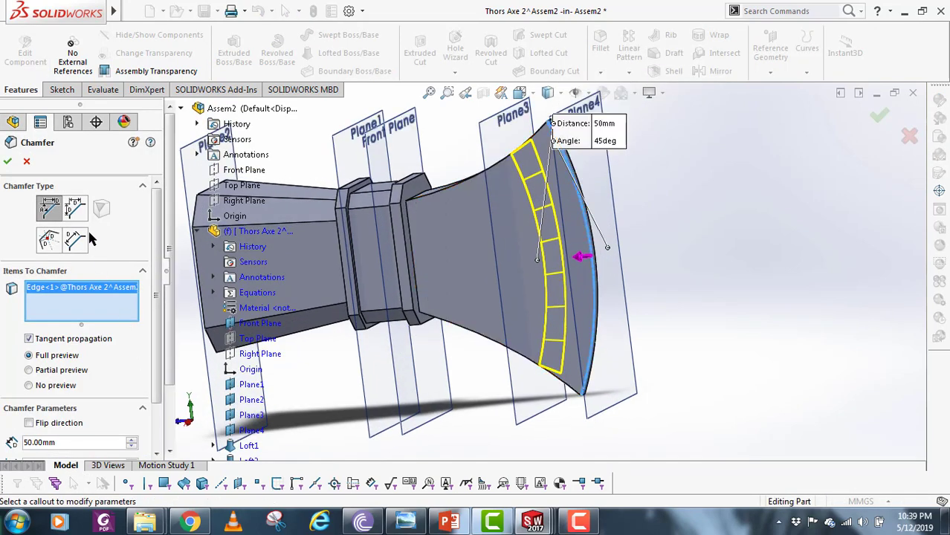
click(74, 208)
middle_drag(703, 241, 670, 261)
scroll(105, 388, down, 2)
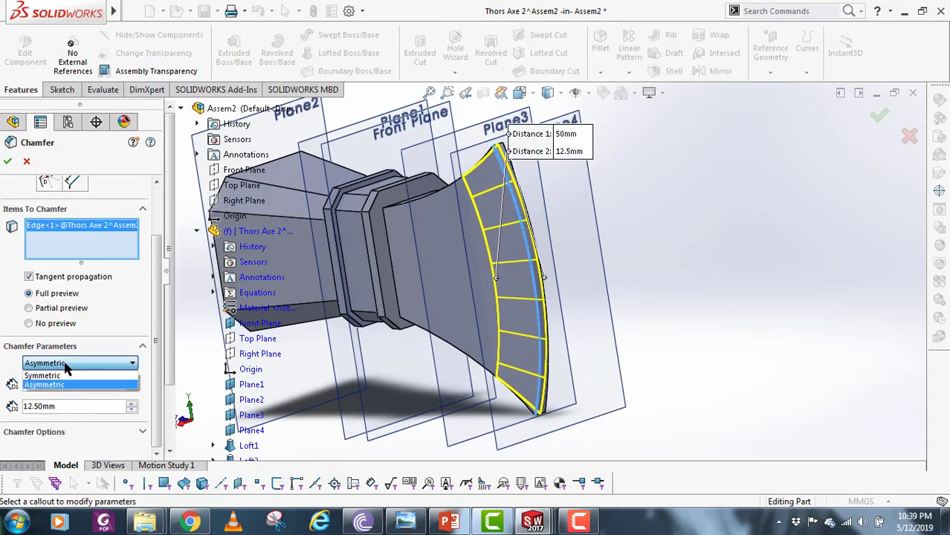
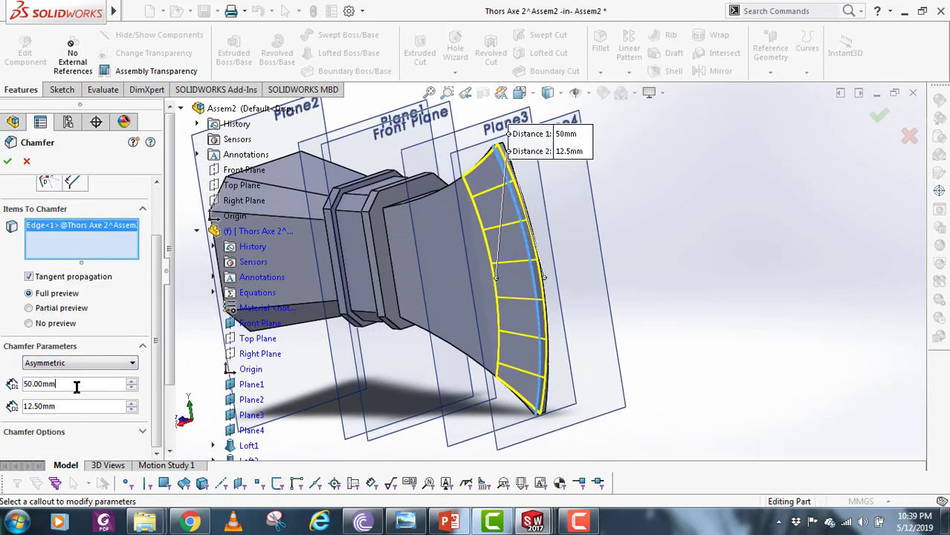
middle_drag(581, 298, 544, 344)
scroll(483, 242, down, 4)
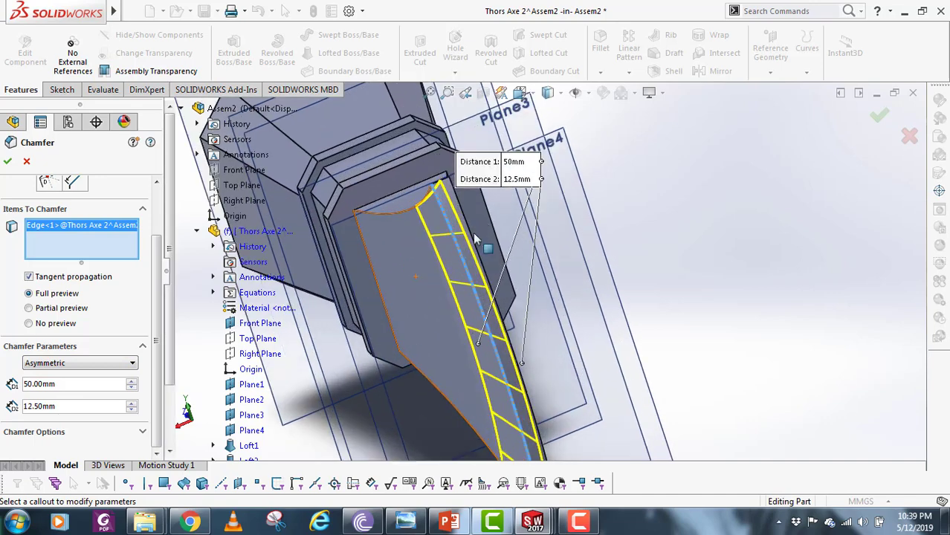
click(459, 222)
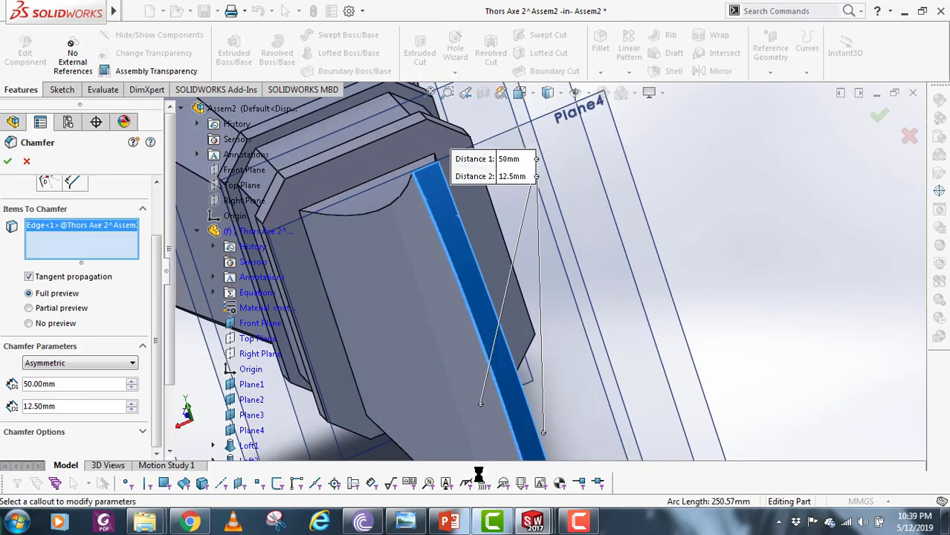
click(579, 522)
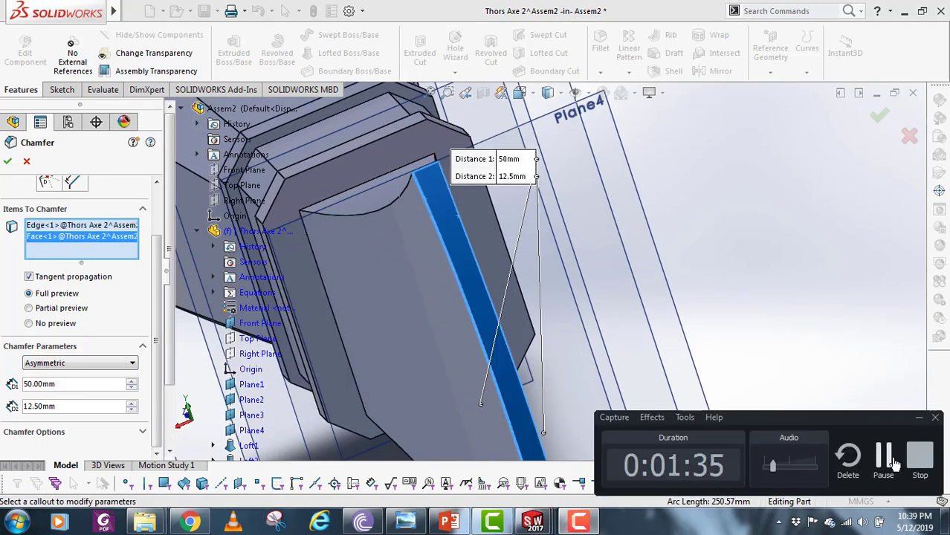
click(895, 463)
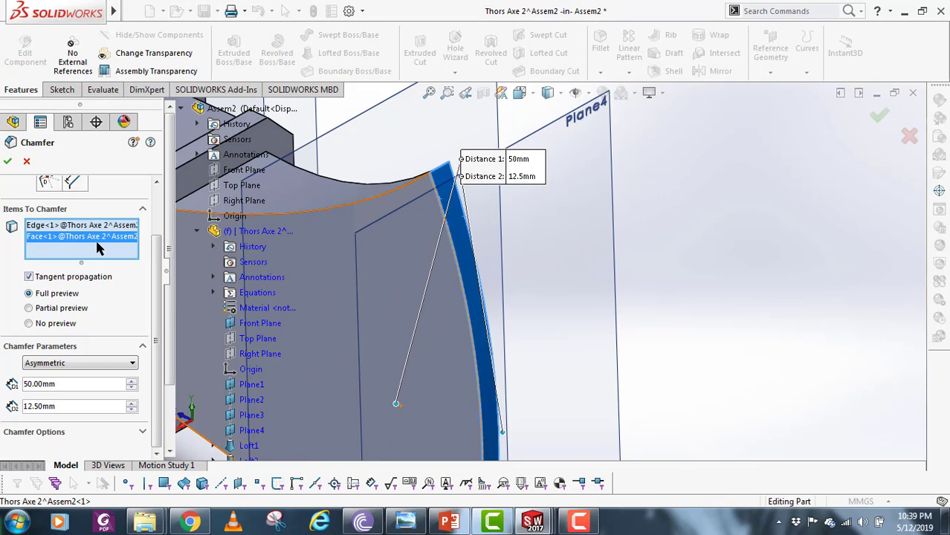
right_click(99, 249)
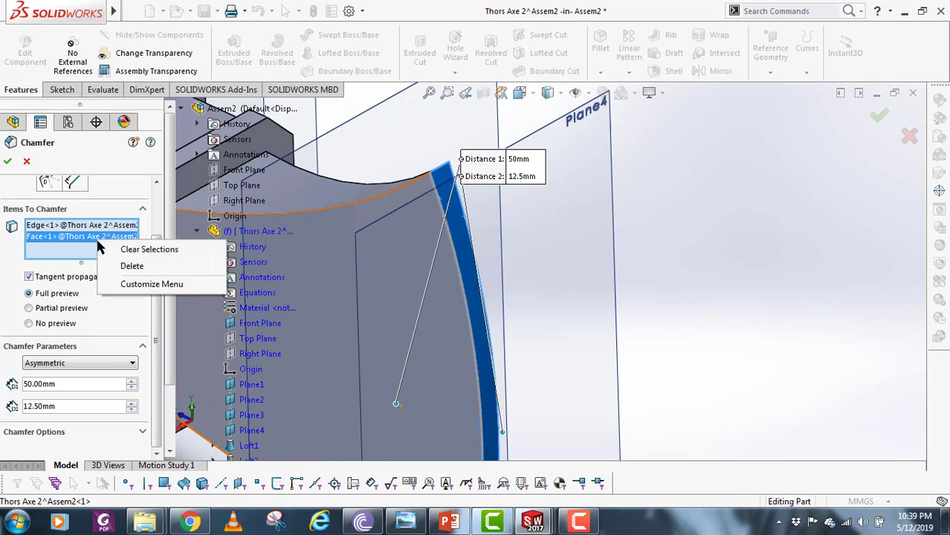
click(128, 267)
middle_drag(483, 257, 466, 224)
click(586, 522)
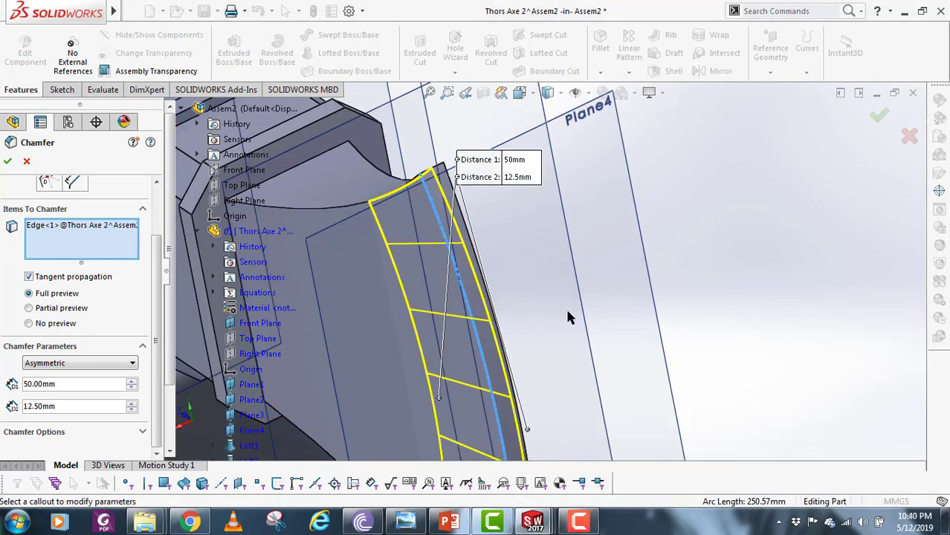
- Add the opposite long edge of the blade's curved end face to the chamfer and finish the chamfer
middle_drag(565, 307, 616, 310)
click(550, 354)
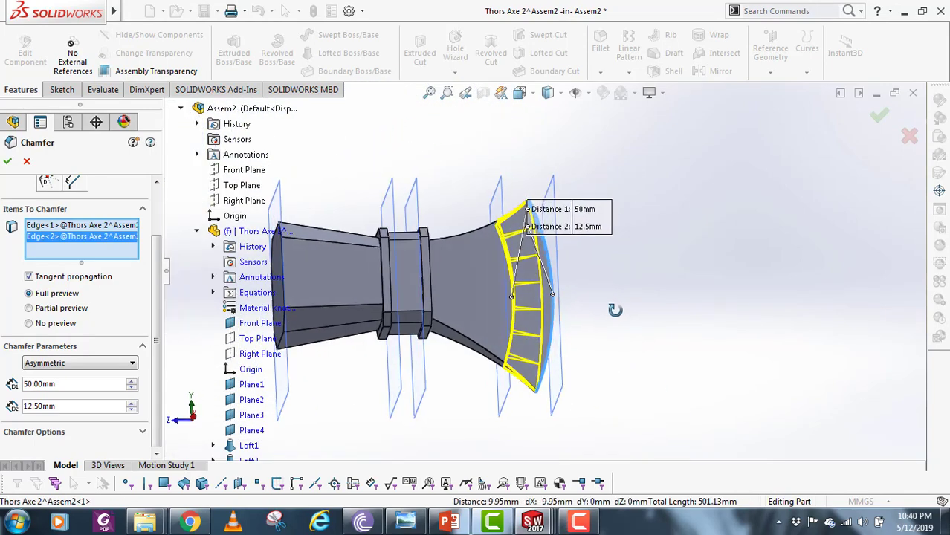
scroll(558, 342, down, 3)
middle_drag(558, 340, 507, 328)
scroll(507, 328, up, 1)
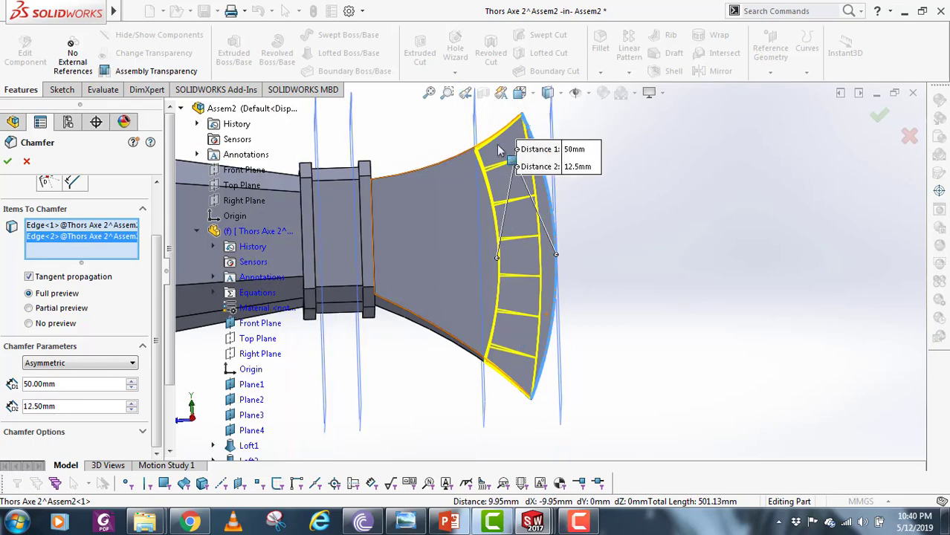
scroll(500, 150, down, 5)
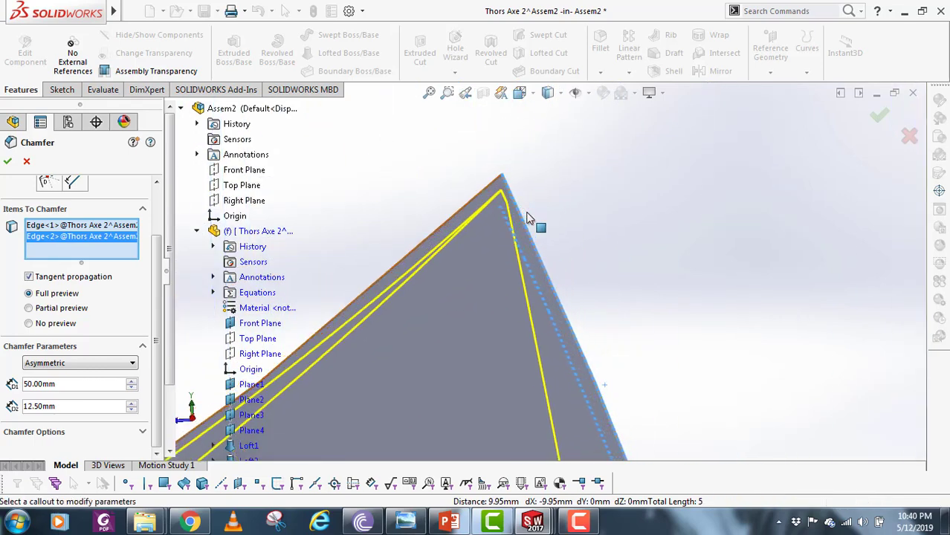
middle_drag(528, 213, 557, 250)
scroll(582, 222, up, 4)
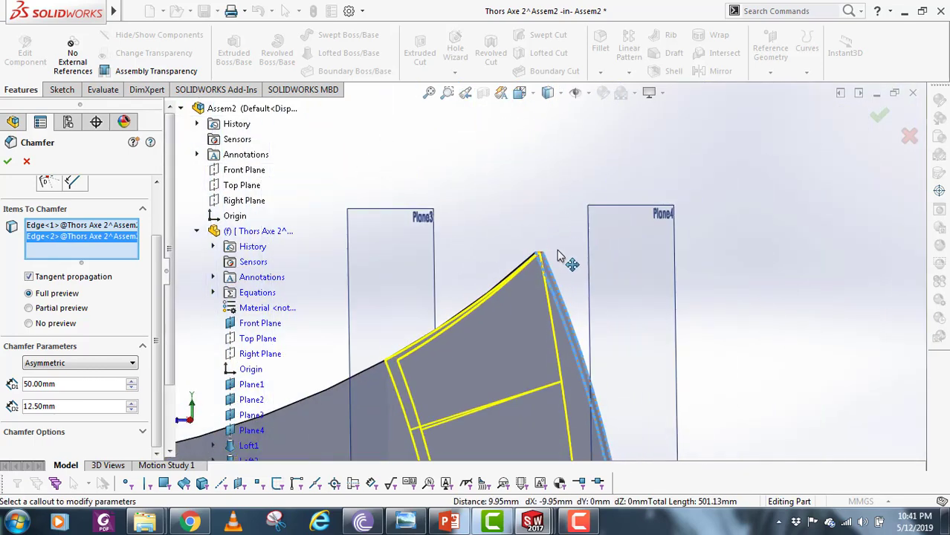
scroll(560, 255, up, 5)
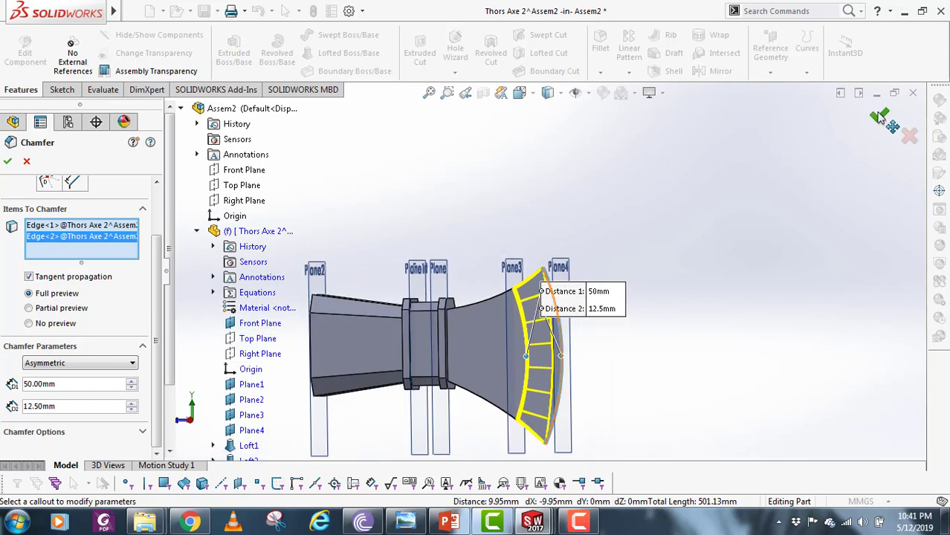
click(880, 118)
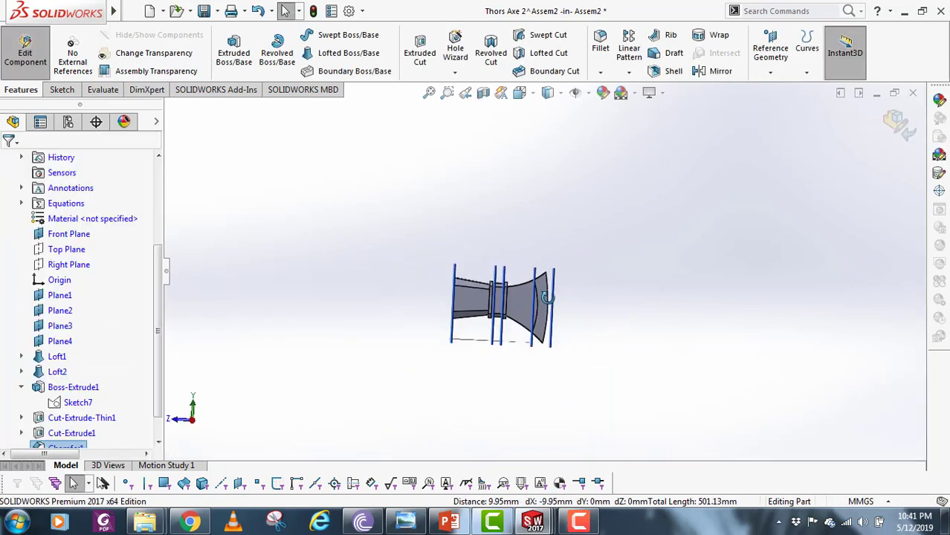
- In the blade loft's outermost profile sketch, set the 20 mm vertical offset dimension to 25 mm
mouse_move(548, 297)
middle_down()
mouse_move(538, 295)
mouse_move(543, 313)
mouse_move(559, 300)
mouse_move(545, 329)
mouse_move(537, 296)
middle_up()
scroll(538, 295, down, 6)
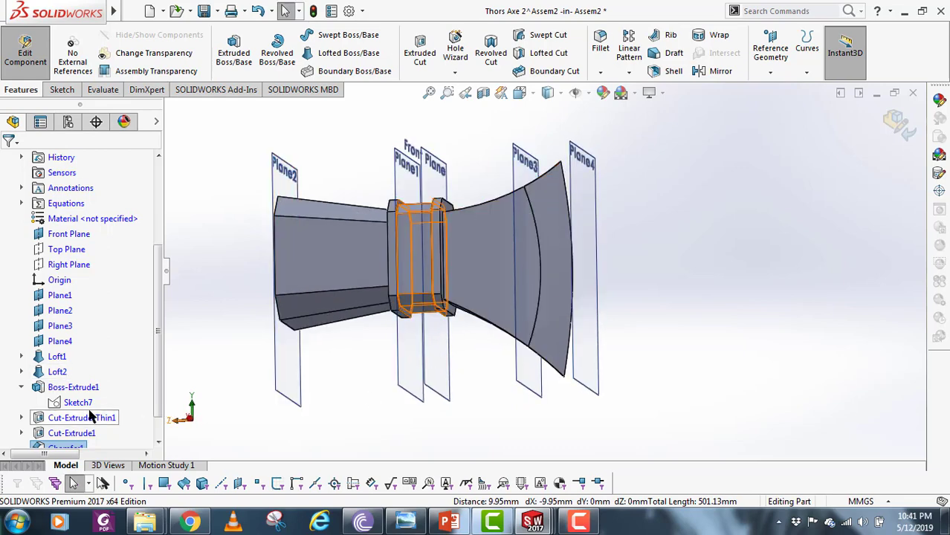
scroll(91, 417, down, 1)
click(22, 342)
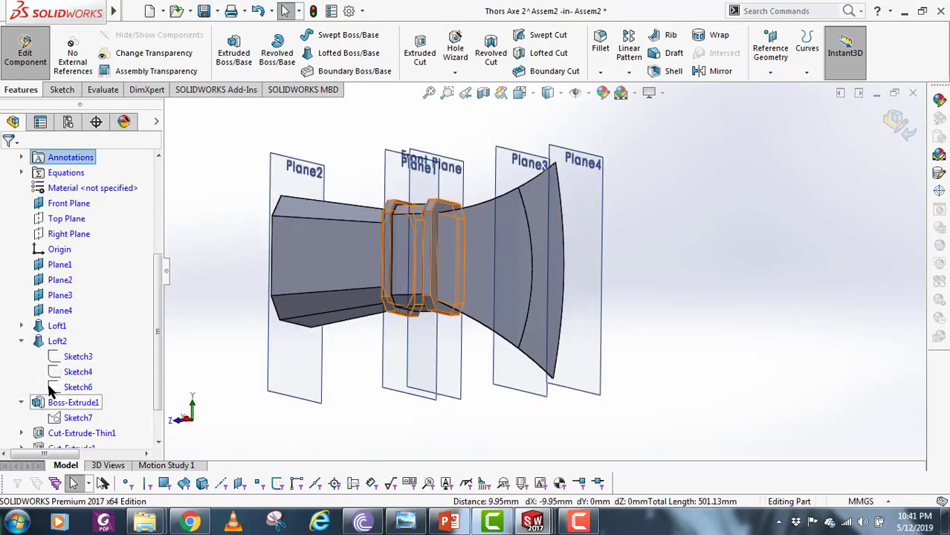
click(84, 389)
middle_drag(617, 328, 538, 336)
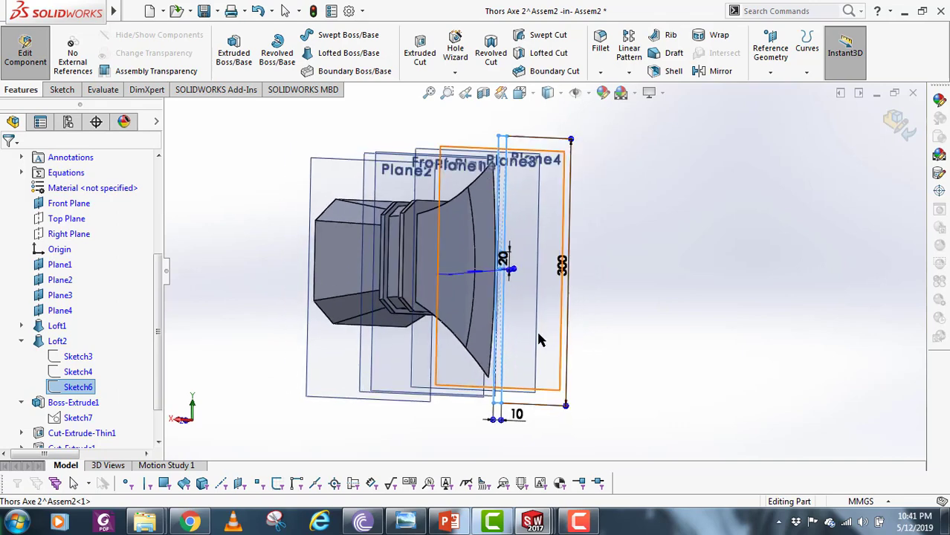
scroll(502, 273, down, 3)
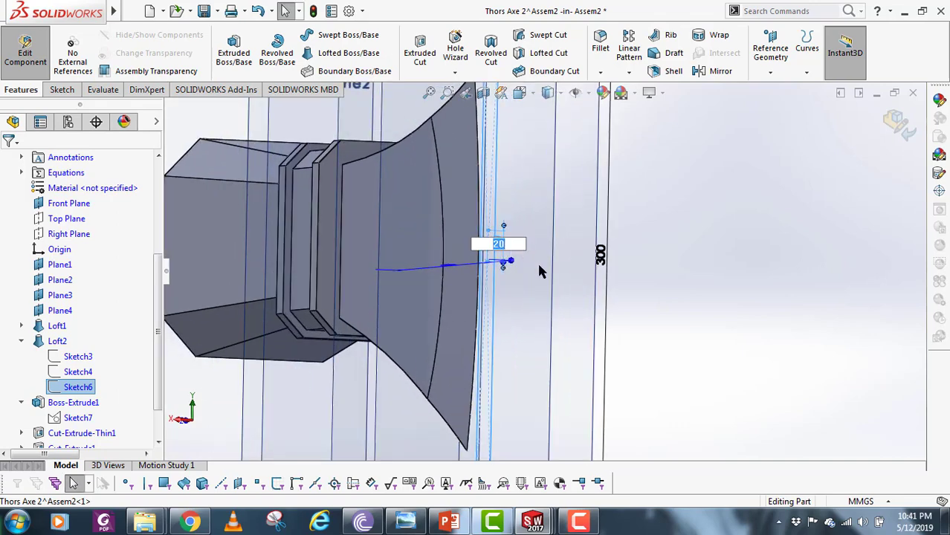
text(25)
key(Return)
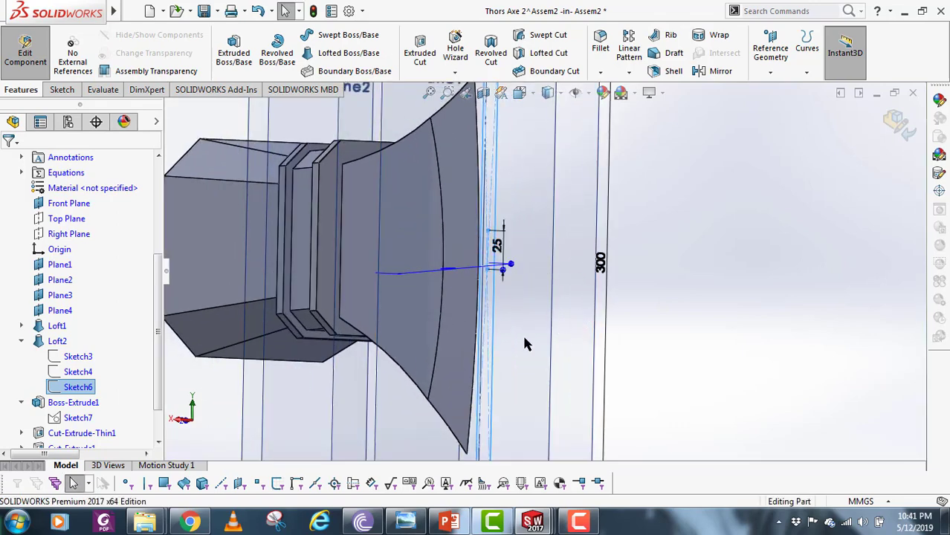
- Set the vertical offset dimension of the blade loft's outermost profile to 30 mm
scroll(537, 328, up, 5)
mouse_move(571, 306)
middle_down()
mouse_move(588, 303)
mouse_move(558, 329)
mouse_move(564, 316)
middle_up()
scroll(565, 271, down, 4)
double_click(570, 255)
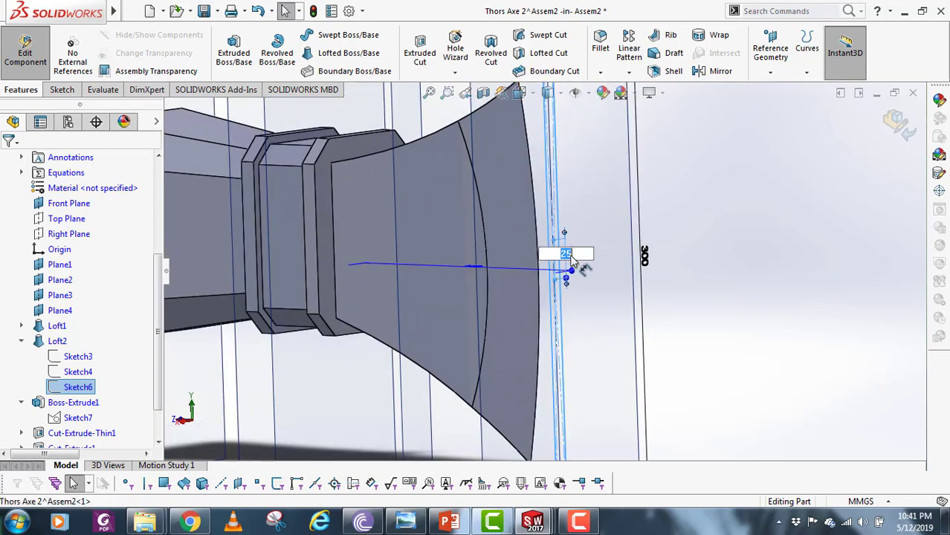
key(Return)
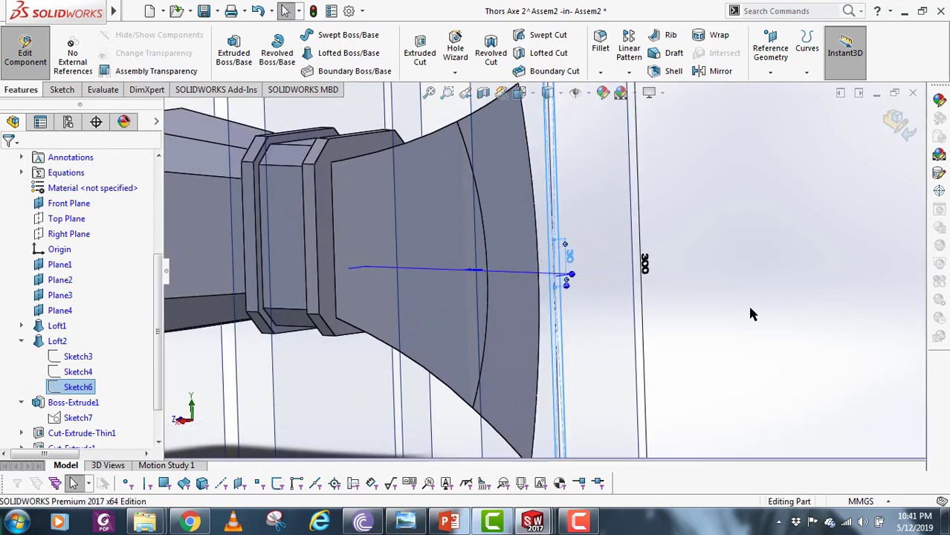
click(748, 305)
- Reselect the blade loft's outermost profile sketch and set its vertical offset dimension to 40 mm
scroll(576, 332, up, 4)
mouse_move(576, 331)
middle_down()
mouse_move(617, 315)
mouse_move(564, 314)
mouse_move(601, 301)
mouse_move(576, 327)
mouse_move(559, 328)
mouse_move(609, 325)
middle_up()
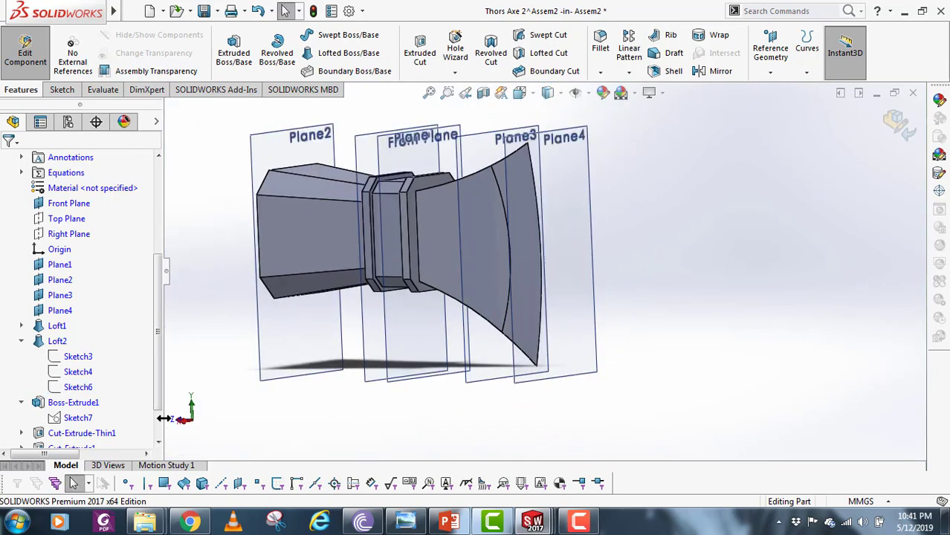
click(78, 386)
scroll(544, 267, down, 3)
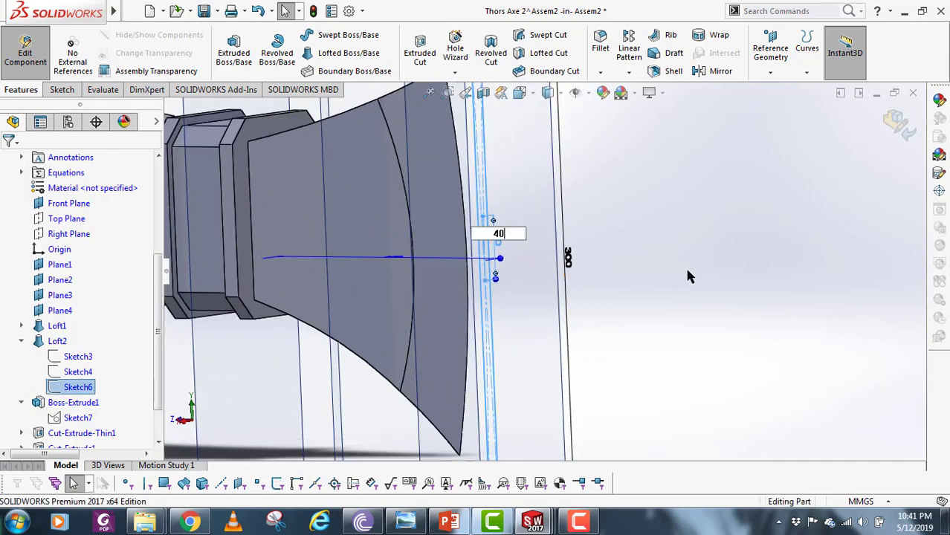
click(665, 308)
scroll(526, 303, up, 5)
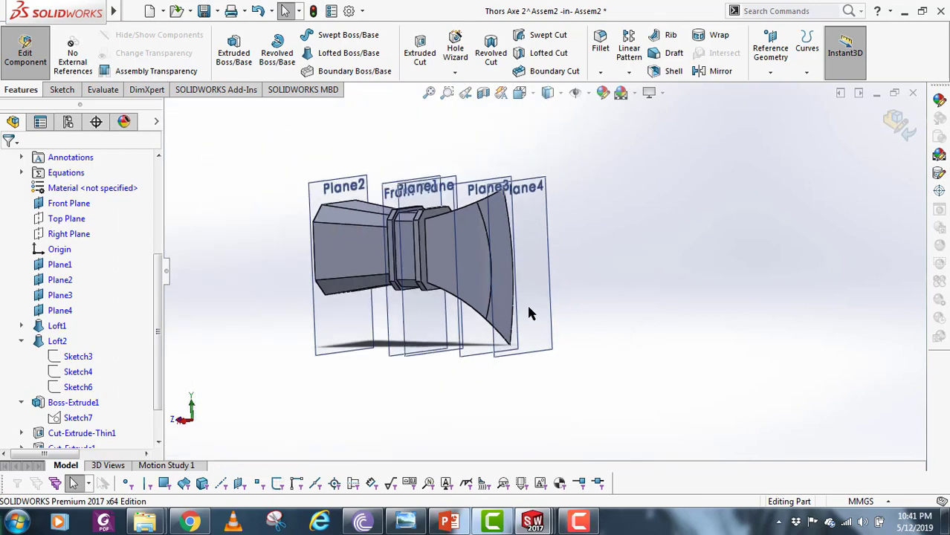
- Return to the assembly and reopen the axe part for editing
middle_drag(527, 302, 568, 299)
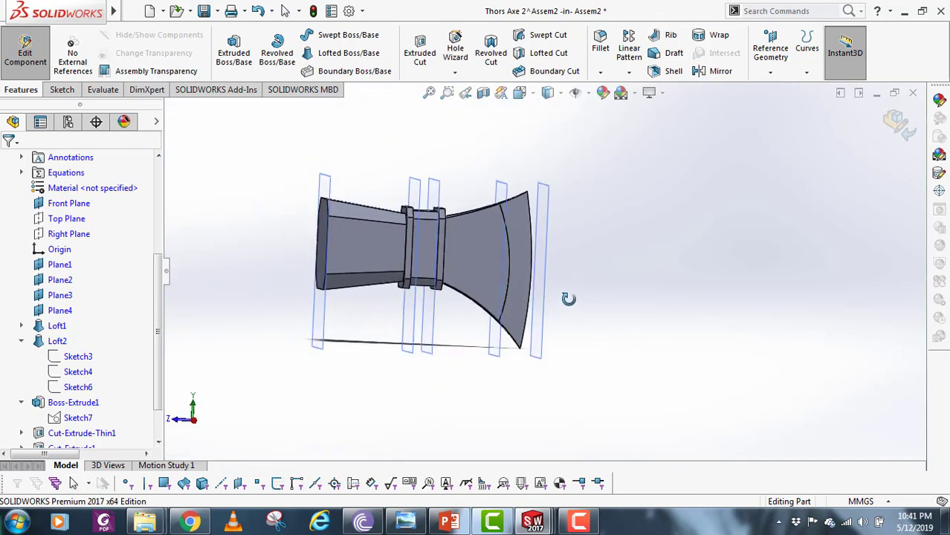
middle_drag(397, 309, 461, 297)
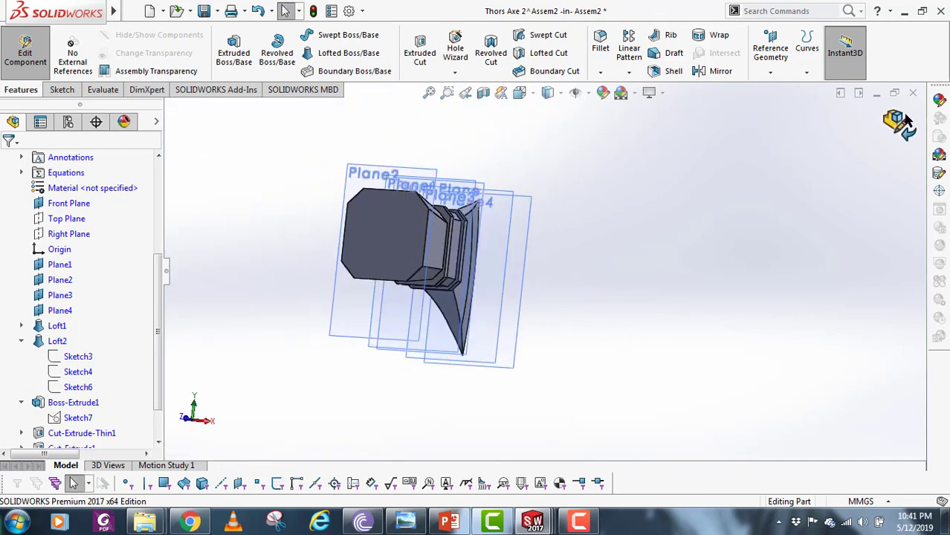
click(898, 125)
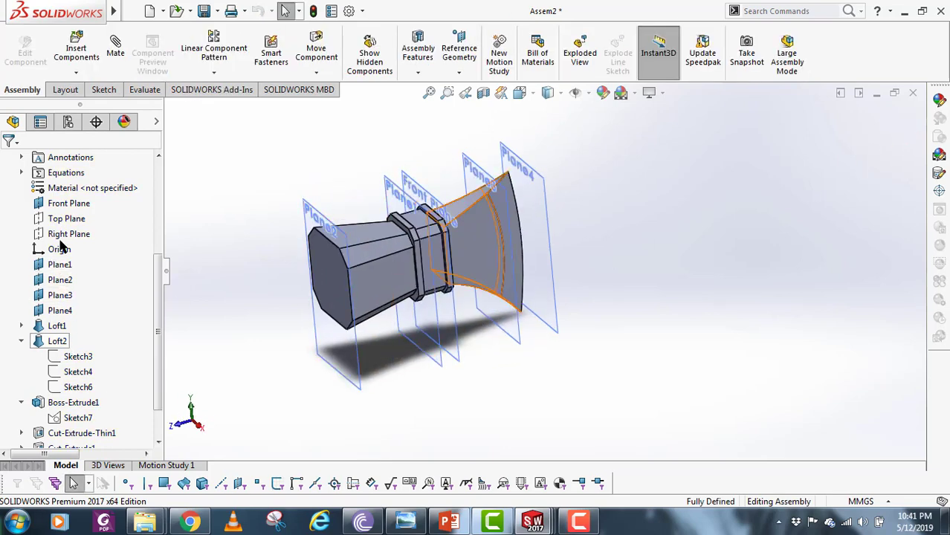
scroll(61, 241, up, 3)
right_click(120, 249)
click(170, 72)
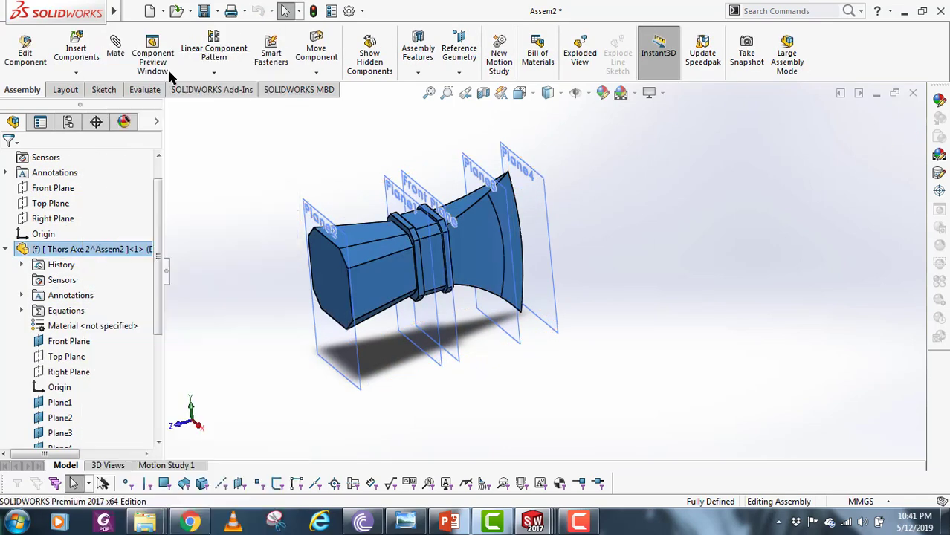
- Chamfer the flat end face of the hammer side by 20 mm at 45 degrees
middle_drag(476, 276, 497, 272)
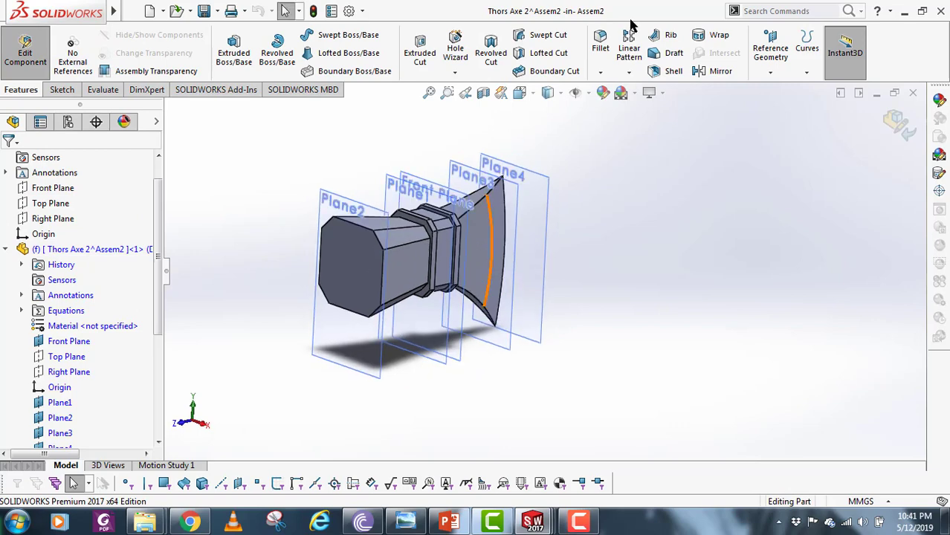
click(601, 73)
click(626, 146)
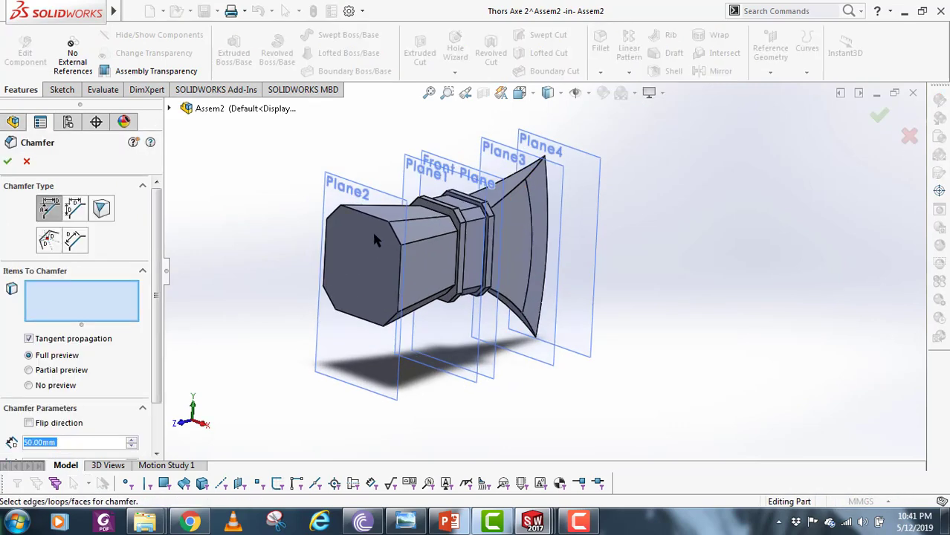
click(382, 285)
middle_drag(416, 290, 393, 286)
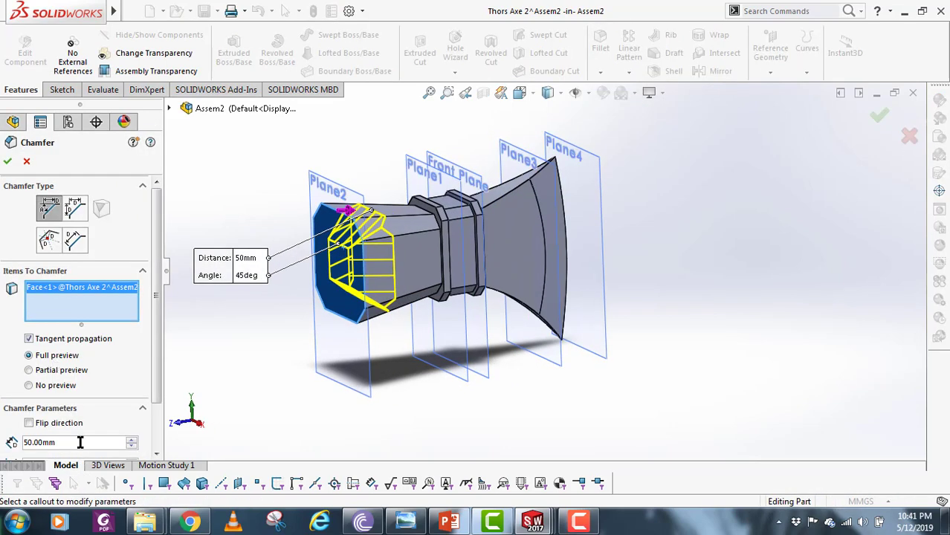
text(20)
key(Return)
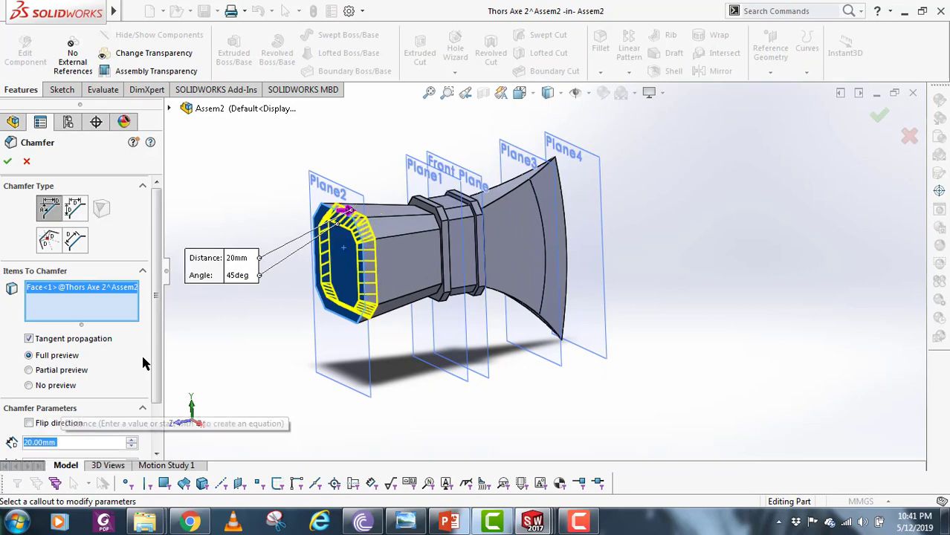
click(7, 161)
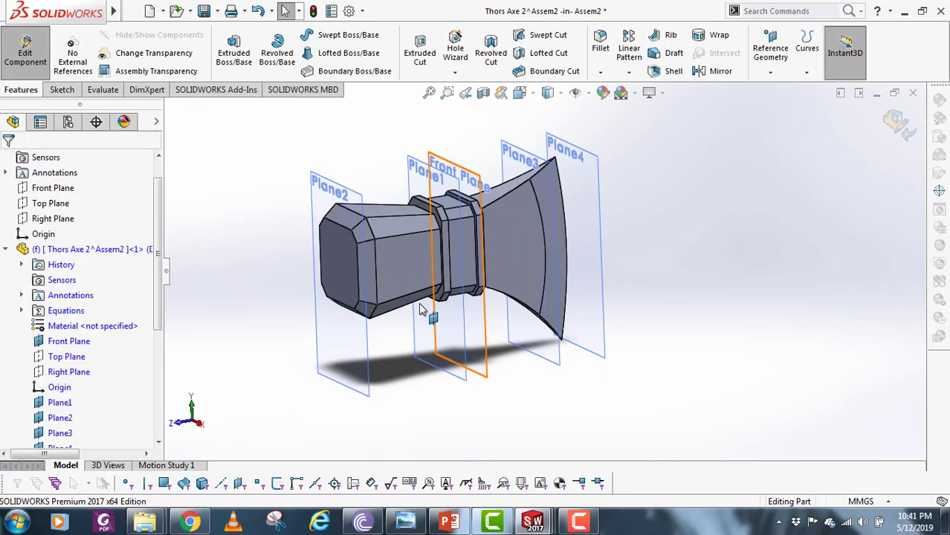
- Start a sketch on the part's Right Plane and draw a slanted midpoint line about 145 mm long across the collar
middle_drag(420, 303, 402, 261)
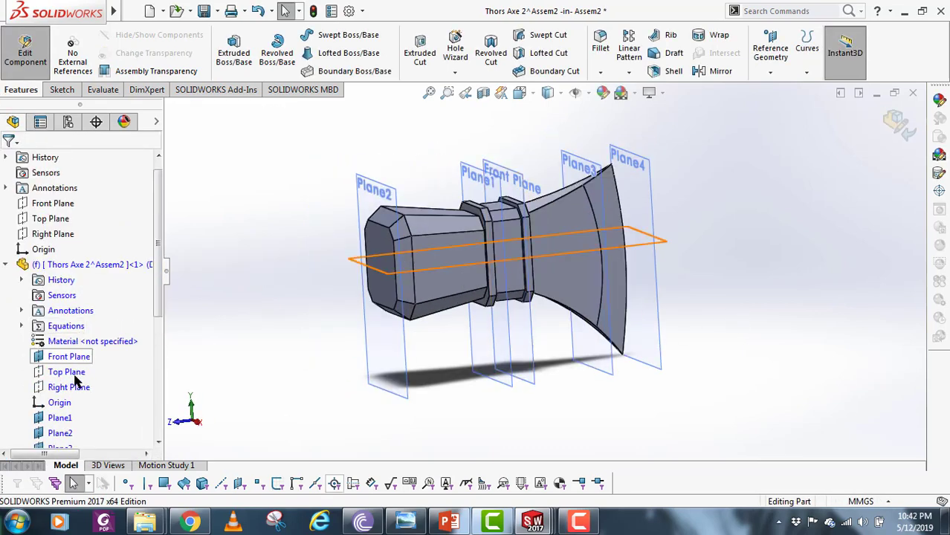
click(69, 387)
click(59, 90)
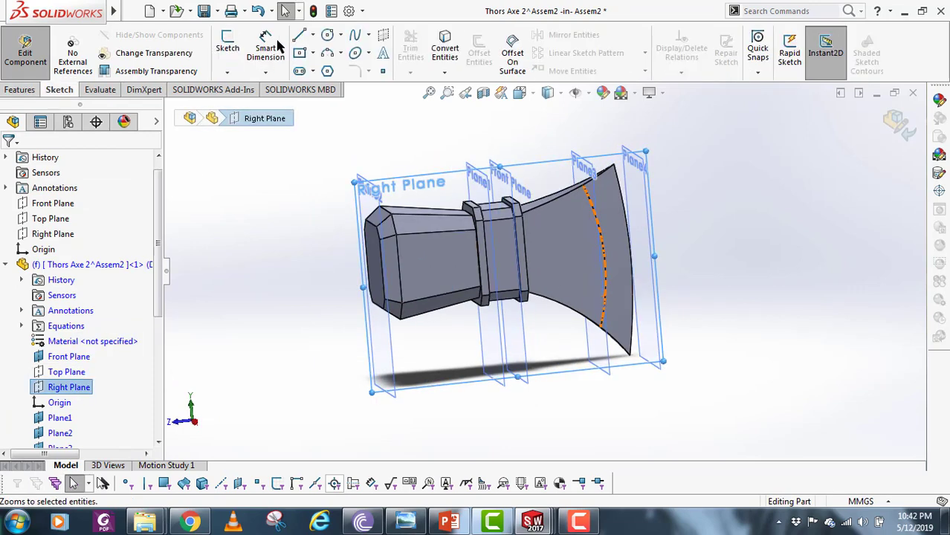
click(228, 47)
middle_drag(577, 288, 545, 274)
scroll(544, 274, up, 3)
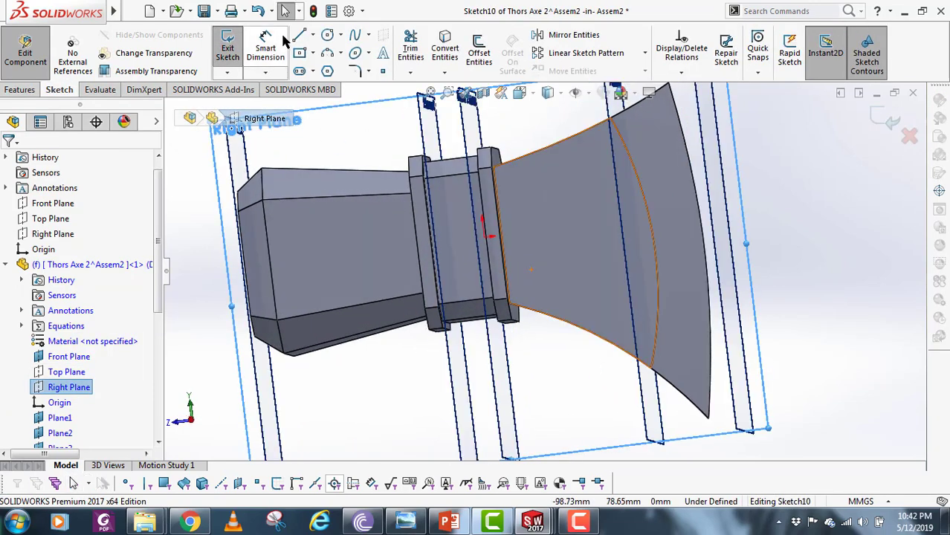
click(299, 35)
click(313, 35)
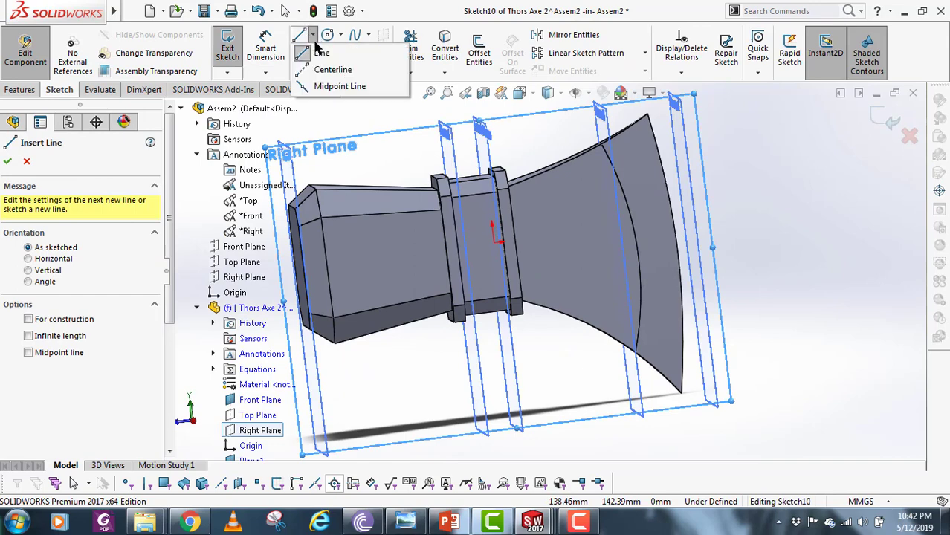
click(339, 86)
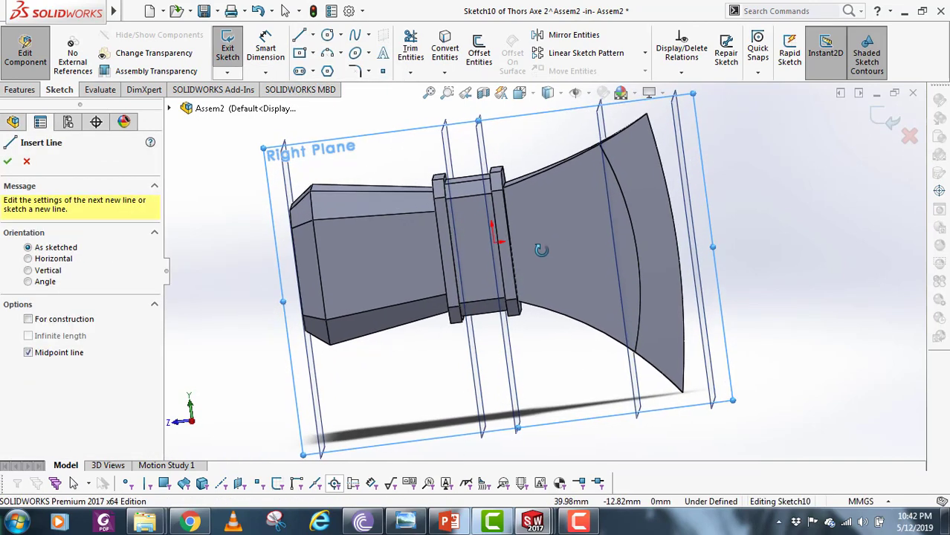
click(479, 253)
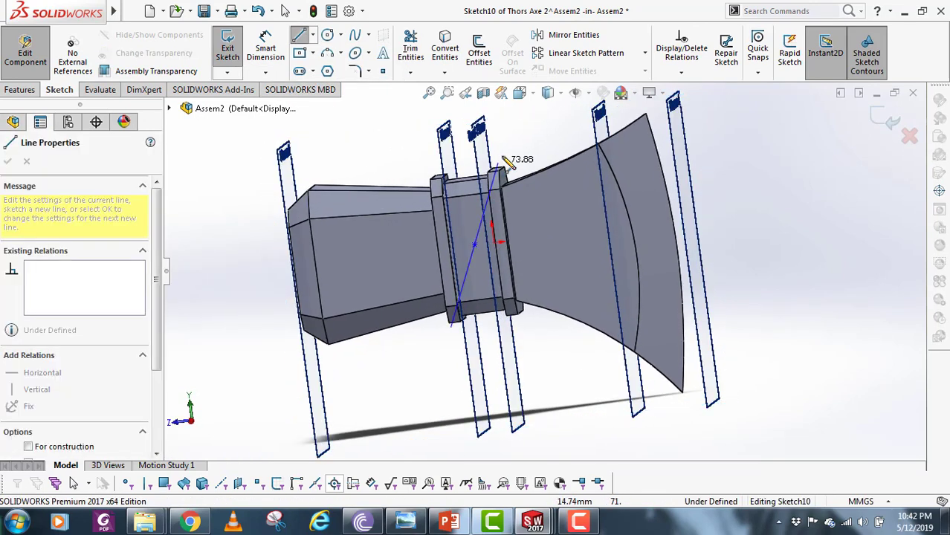
click(510, 173)
key(Escape)
- Draw a horizontal line about 17 mm long from the slanted line's midpoint to the origin and make it construction geometry
middle_drag(523, 272, 520, 265)
click(305, 39)
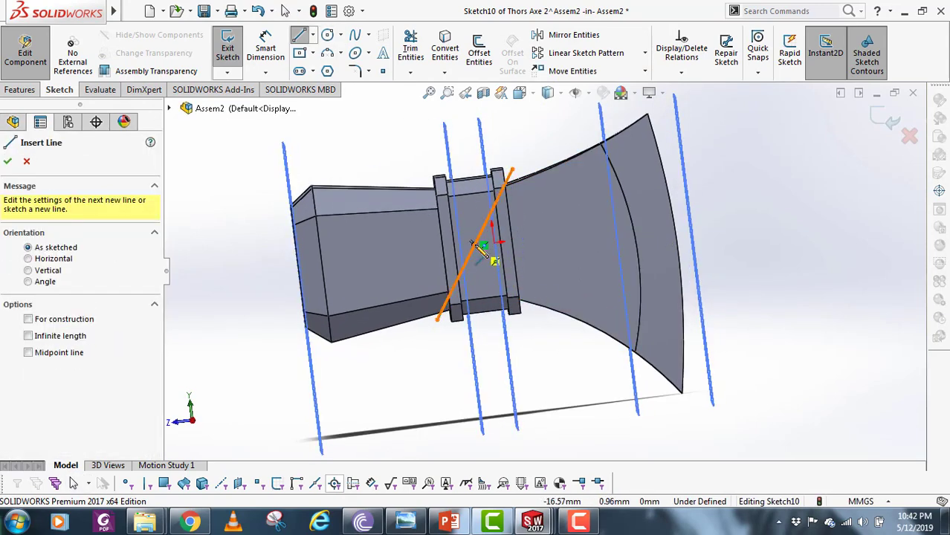
click(474, 244)
click(494, 243)
key(Escape)
scroll(481, 246, down, 5)
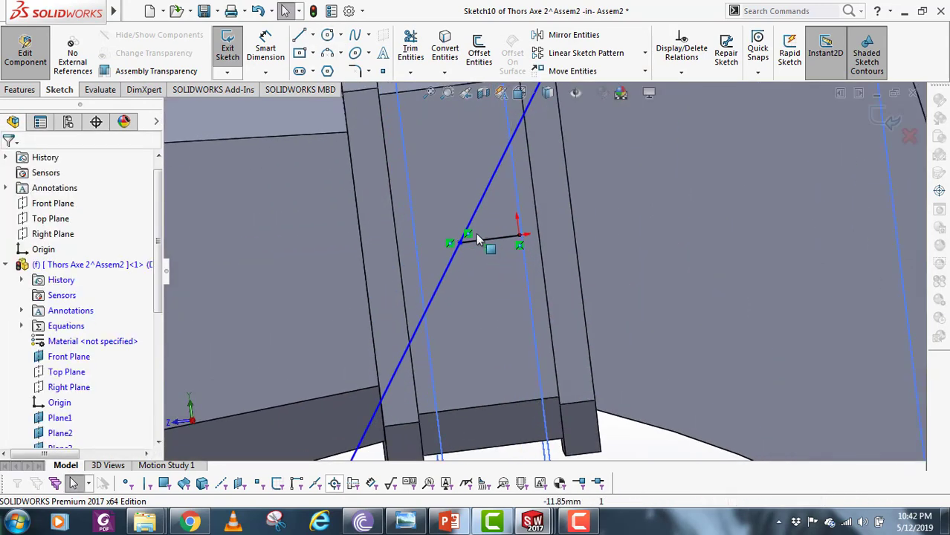
click(480, 237)
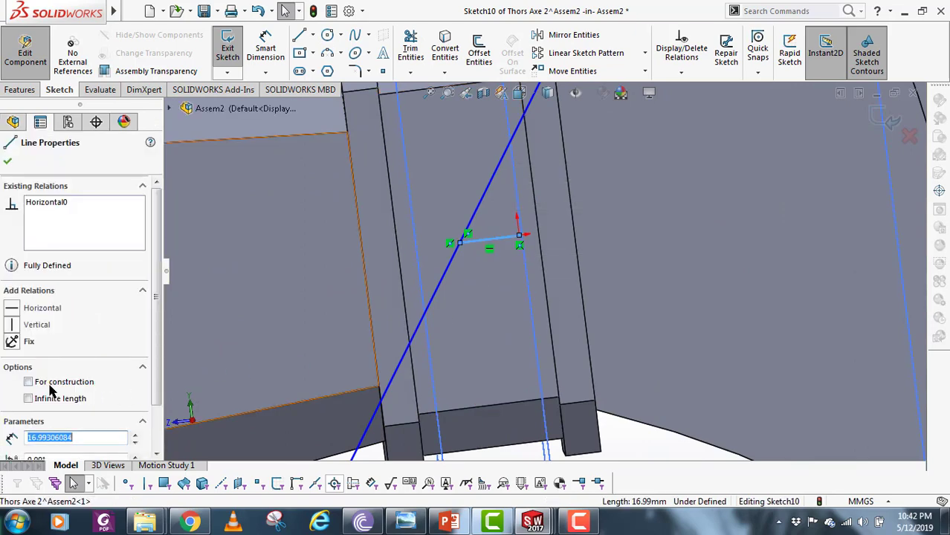
scroll(600, 278, up, 6)
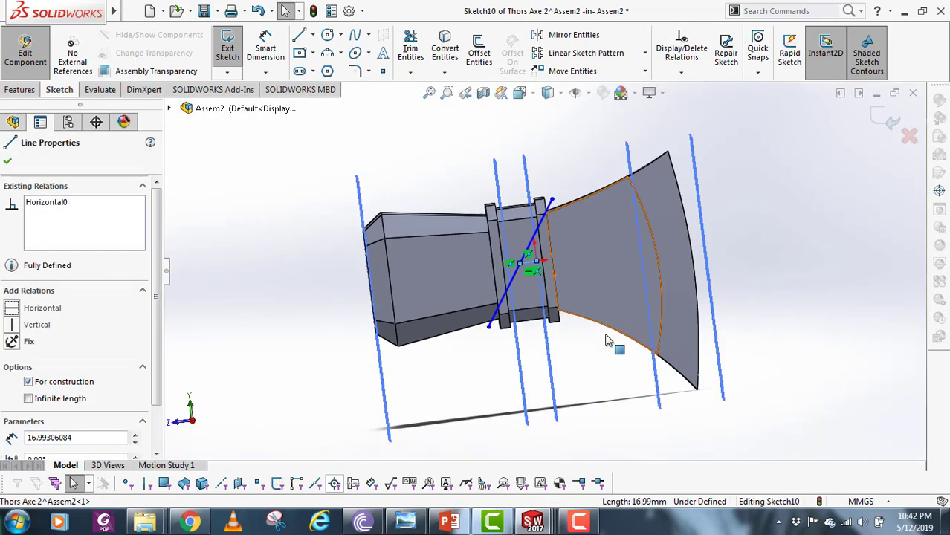
click(607, 339)
- Dimension the slanted line's length to 145 mm
scroll(599, 296, down, 3)
middle_drag(584, 293, 519, 295)
scroll(513, 295, up, 2)
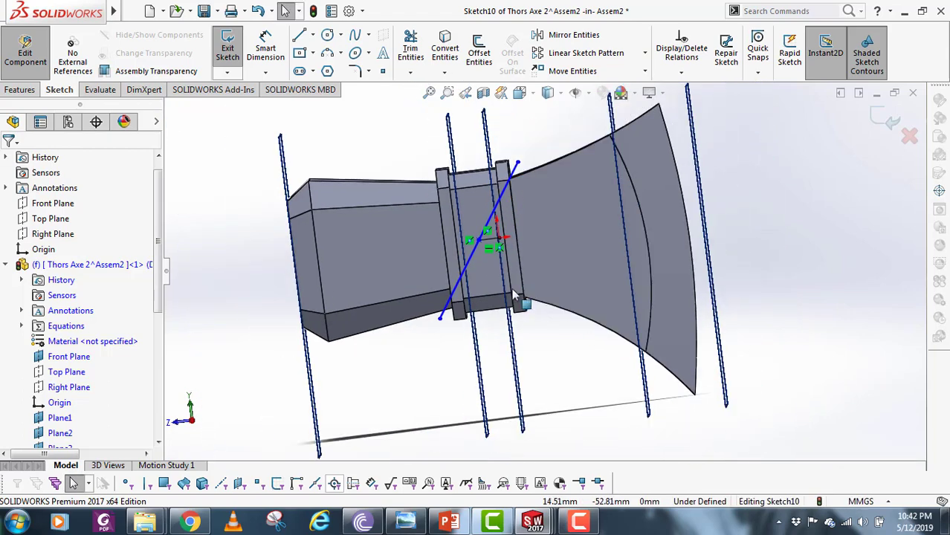
click(494, 219)
key(d)
click(559, 338)
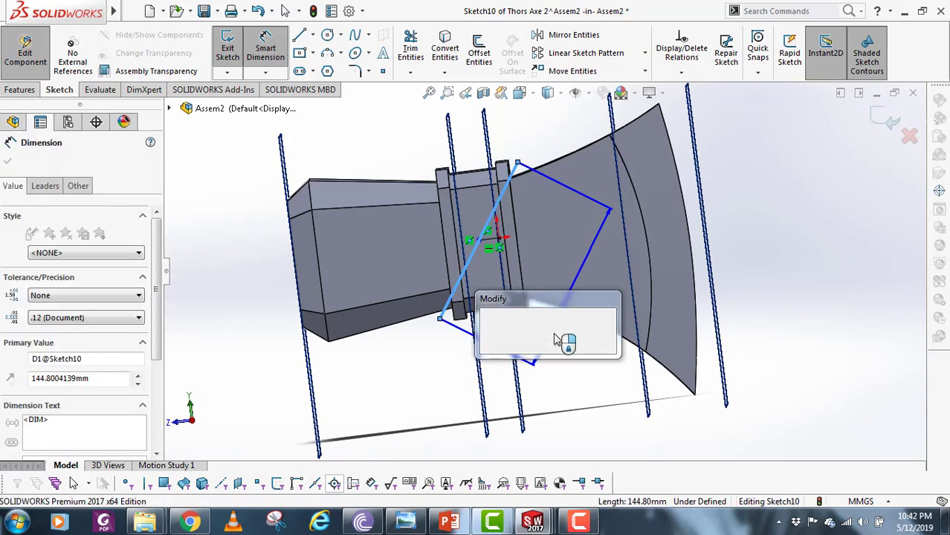
text(145)
key(Return)
- Dimension the angle between the slanted line and the horizontal construction line to 55 degrees
scroll(442, 245, up, 5)
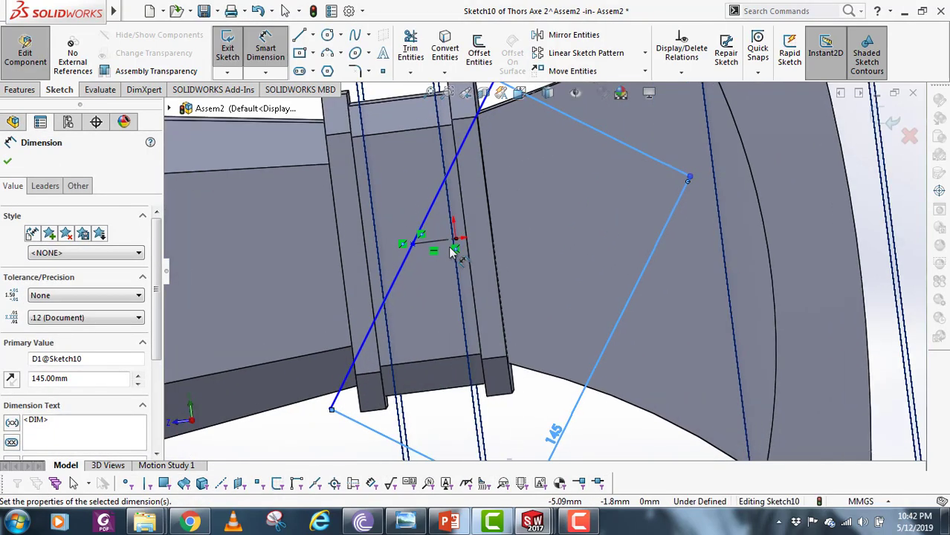
click(437, 245)
click(425, 202)
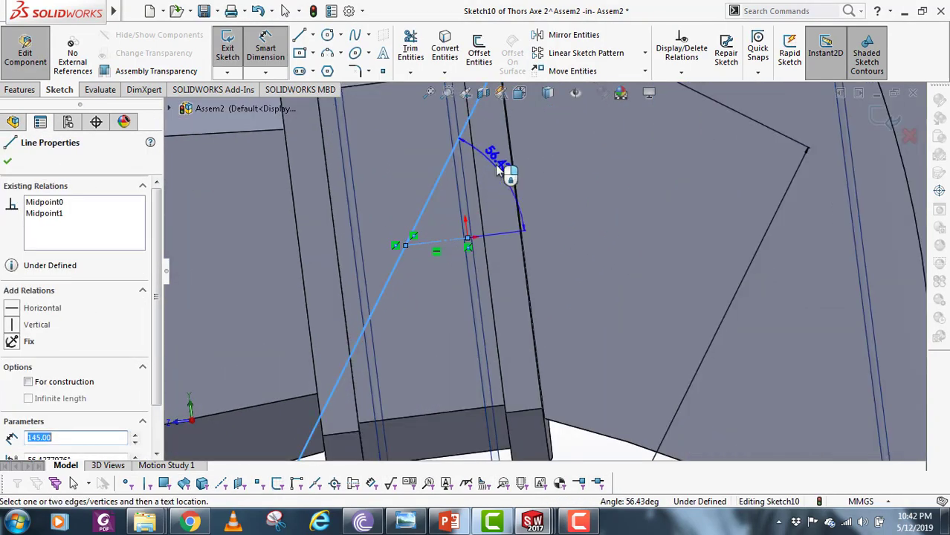
click(495, 164)
text(55)
key(Return)
scroll(593, 297, down, 5)
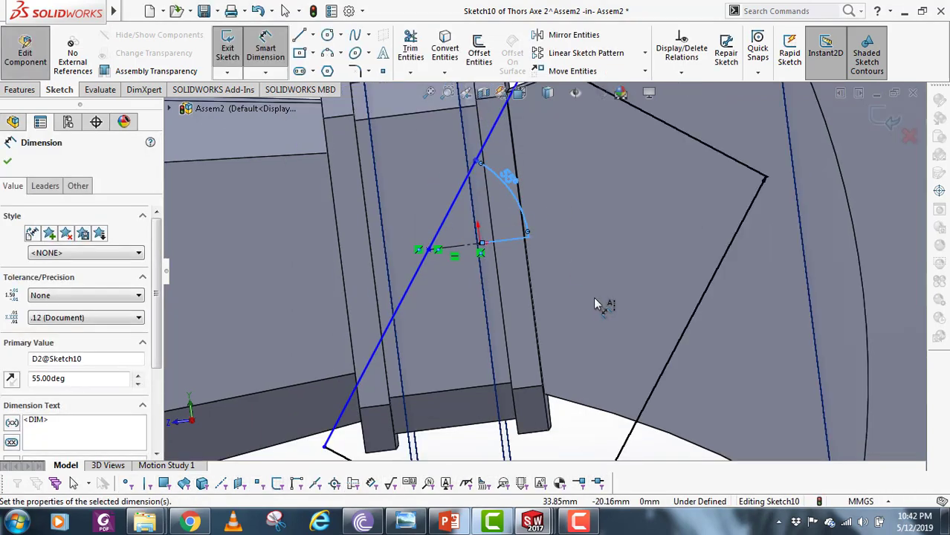
mouse_move(583, 302)
middle_down()
mouse_move(583, 282)
mouse_move(584, 296)
middle_up()
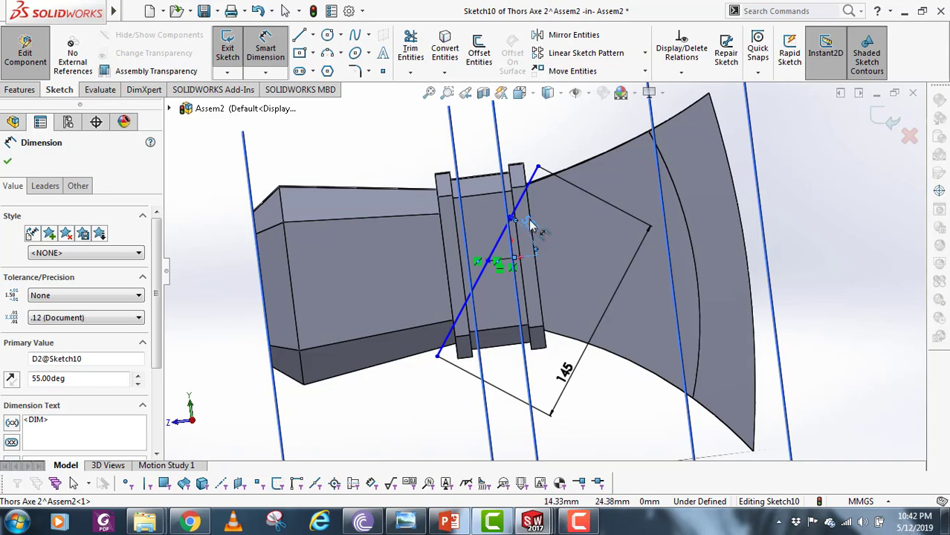
- Set the angle between the slanted line and the horizontal construction line to 58 degrees
key(Escape)
key(Return)
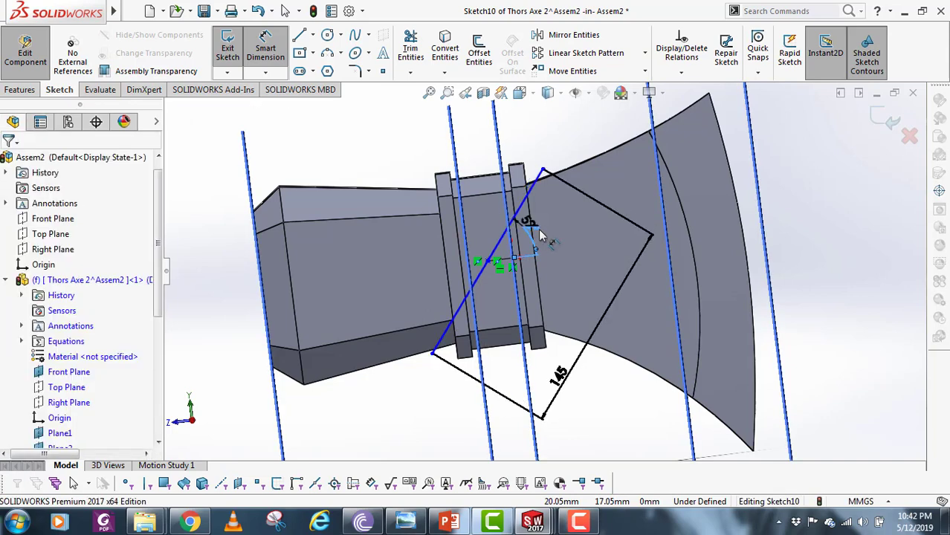
click(527, 225)
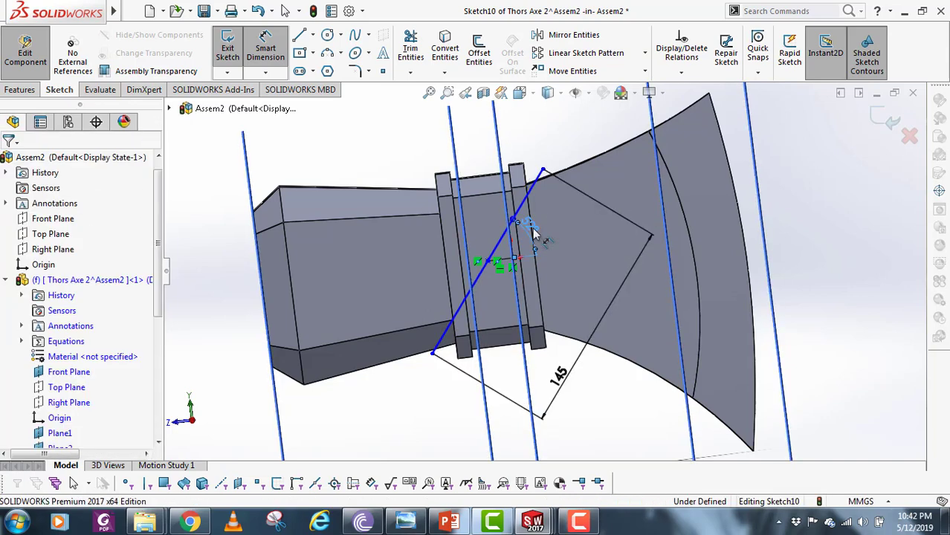
click(530, 231)
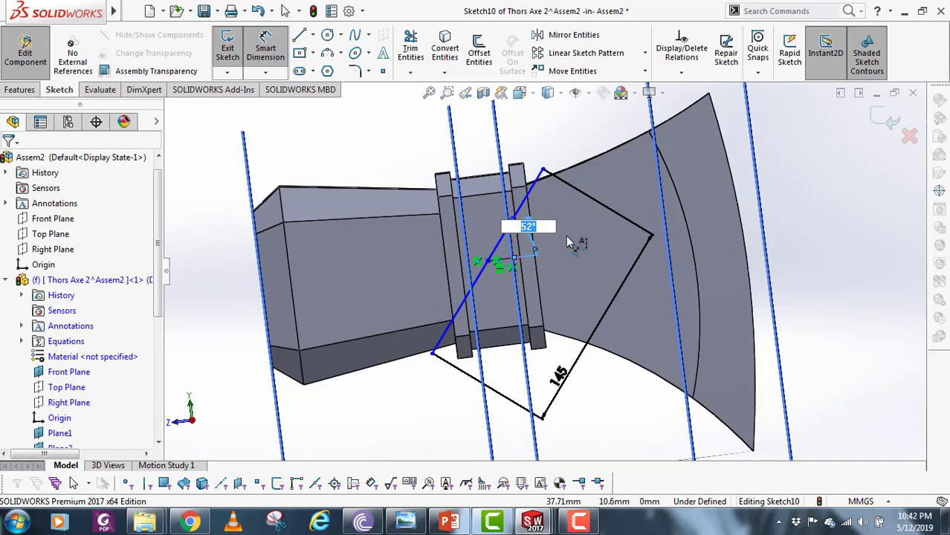
text(35)
key(Return)
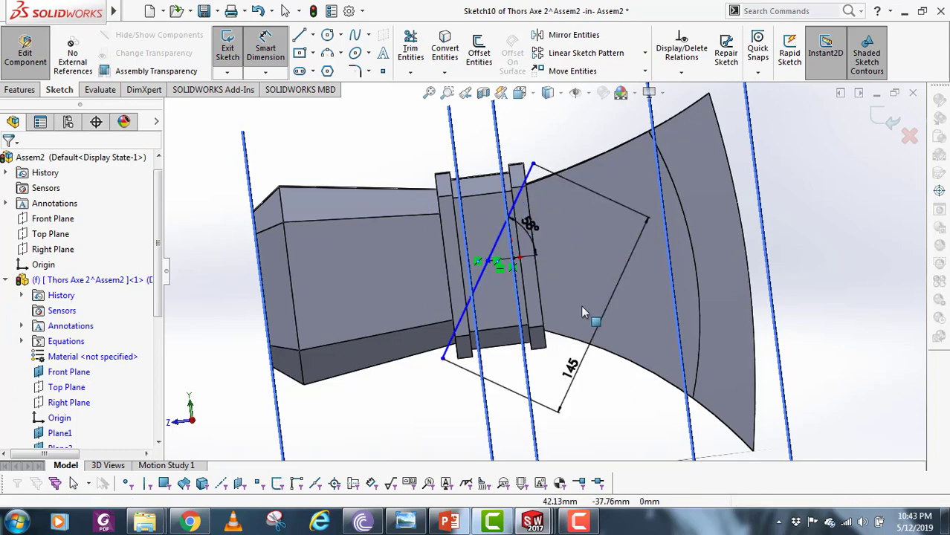
middle_drag(543, 305, 584, 321)
key(Escape)
- Draw a vertical construction line upward from the slanted line's midpoint
scroll(554, 312, up, 2)
scroll(602, 234, down, 2)
middle_drag(504, 261, 535, 258)
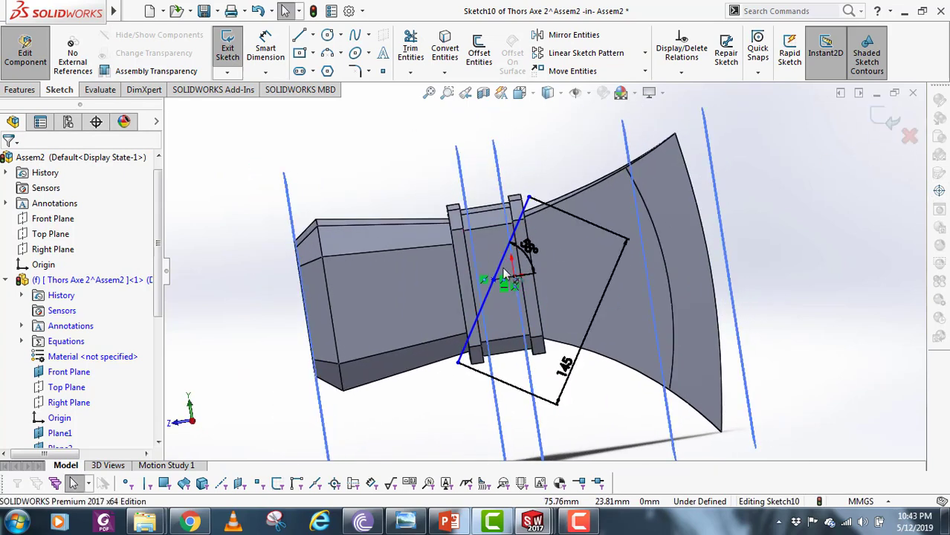
scroll(506, 274, down, 1)
click(305, 35)
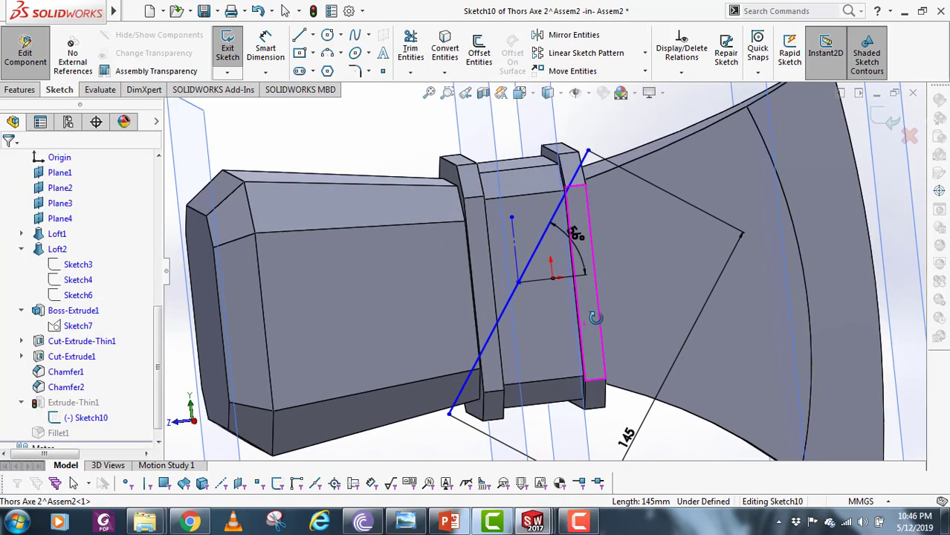
- Exit the slanted line's sketch and bring up the feature options for Fillet1 on the diagonal band
scroll(566, 285, up, 2)
scroll(567, 285, down, 2)
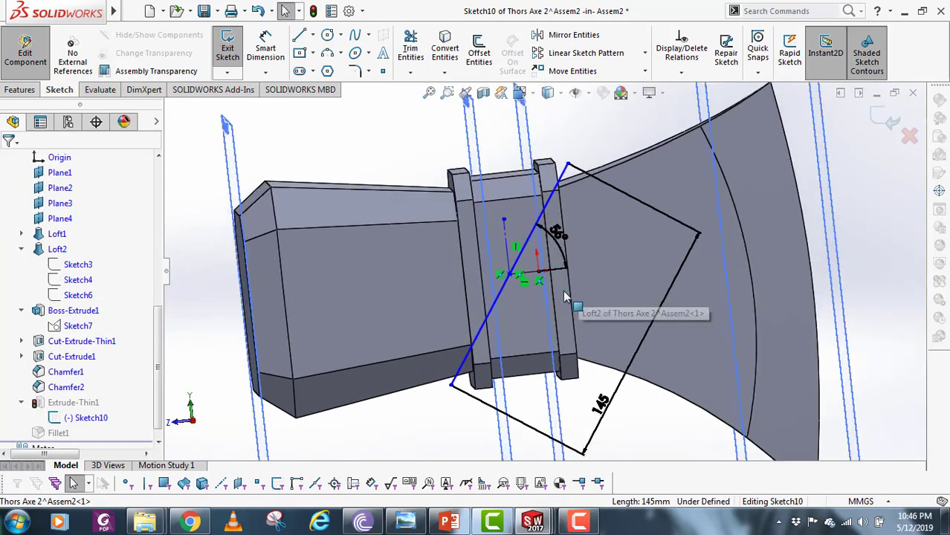
middle_drag(550, 290, 574, 283)
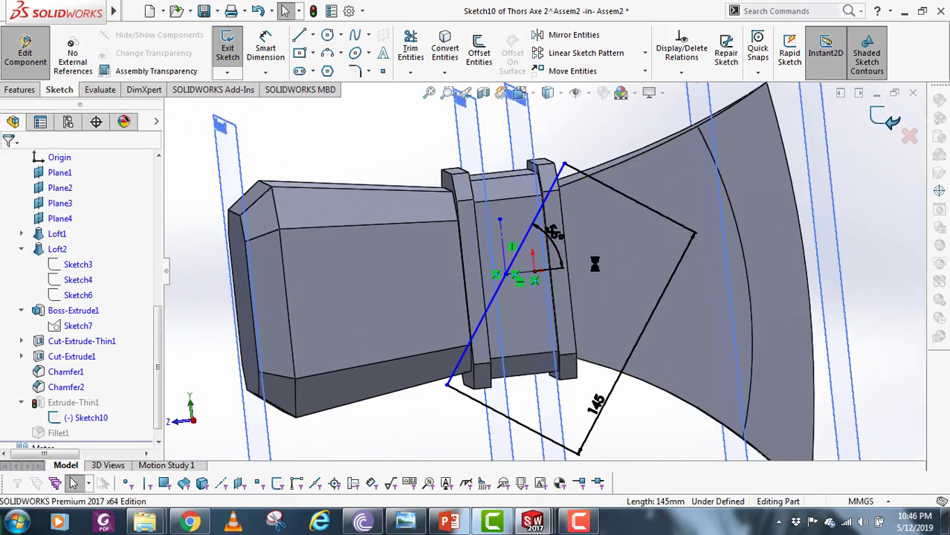
mouse_move(518, 290)
middle_down()
mouse_move(547, 278)
mouse_move(532, 278)
middle_up()
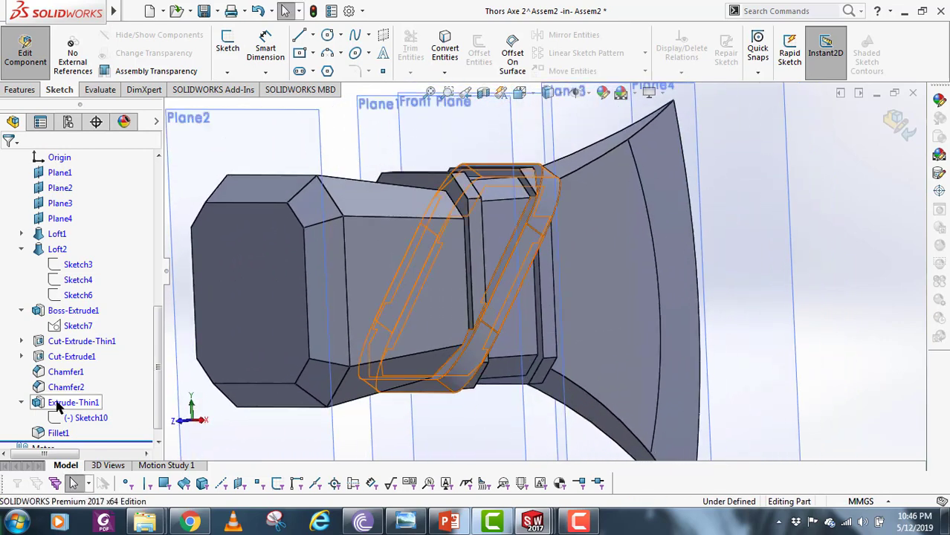
right_click(61, 435)
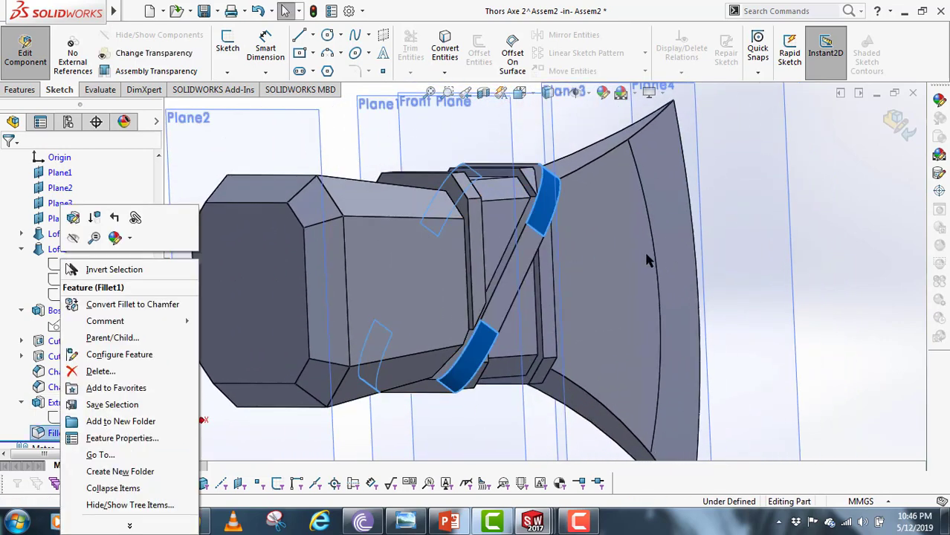
- Review the asymmetric radius settings of Fillet1 on the diagonal band's corner edges
click(73, 217)
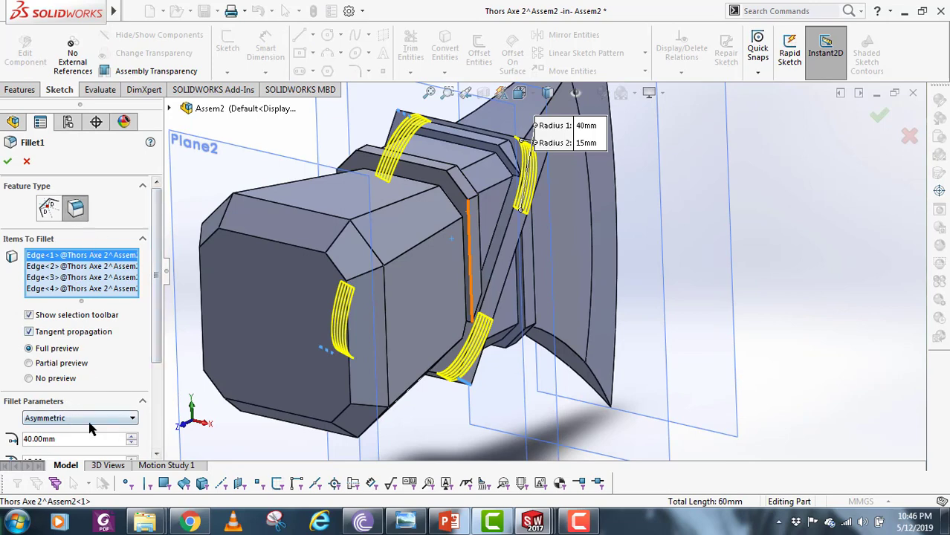
drag(159, 331, 119, 240)
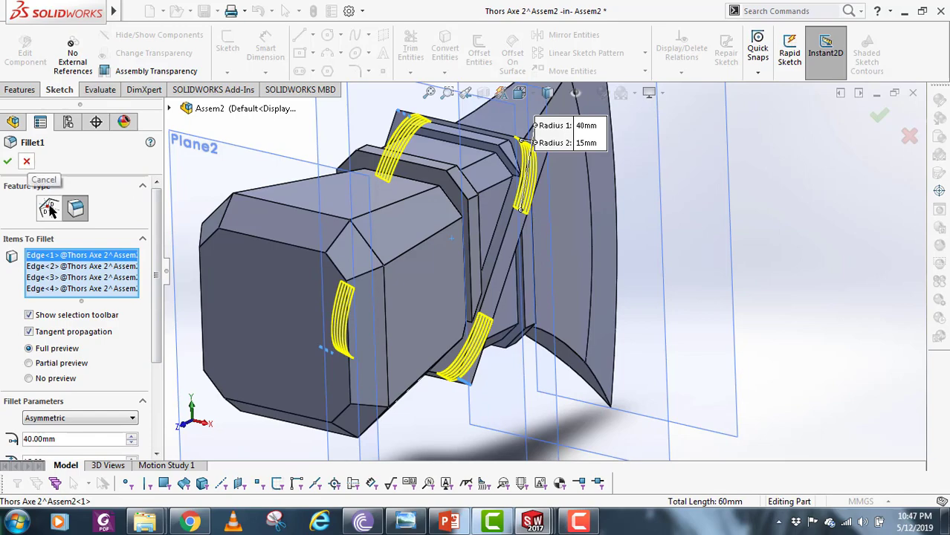
scroll(74, 312, down, 3)
scroll(97, 406, up, 3)
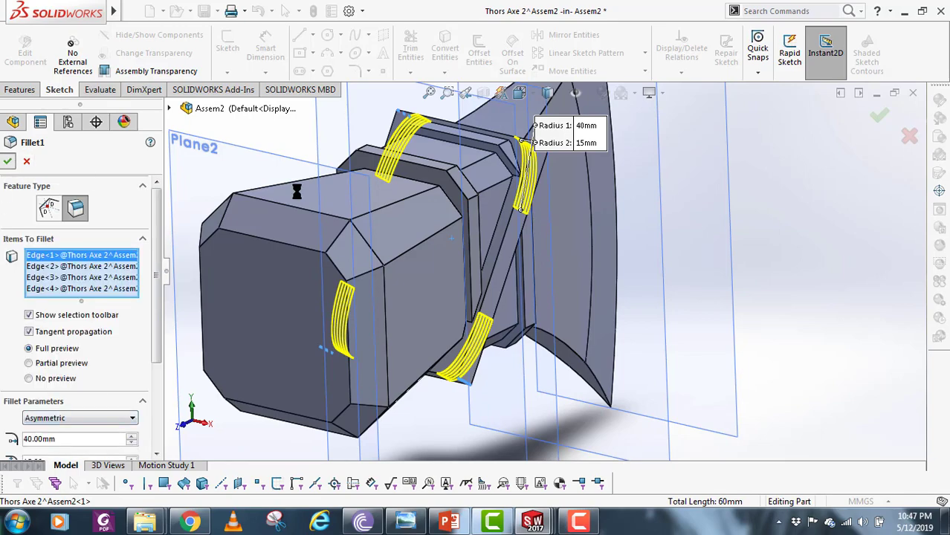
scroll(583, 293, up, 2)
middle_drag(584, 293, 517, 260)
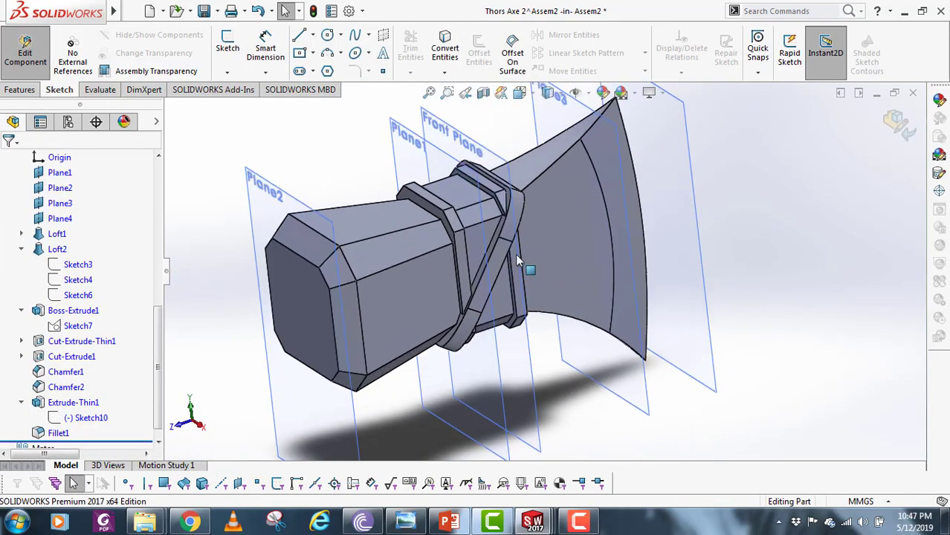
- Fillet the long outer edges of the diagonal band around the axe head's neck
click(20, 90)
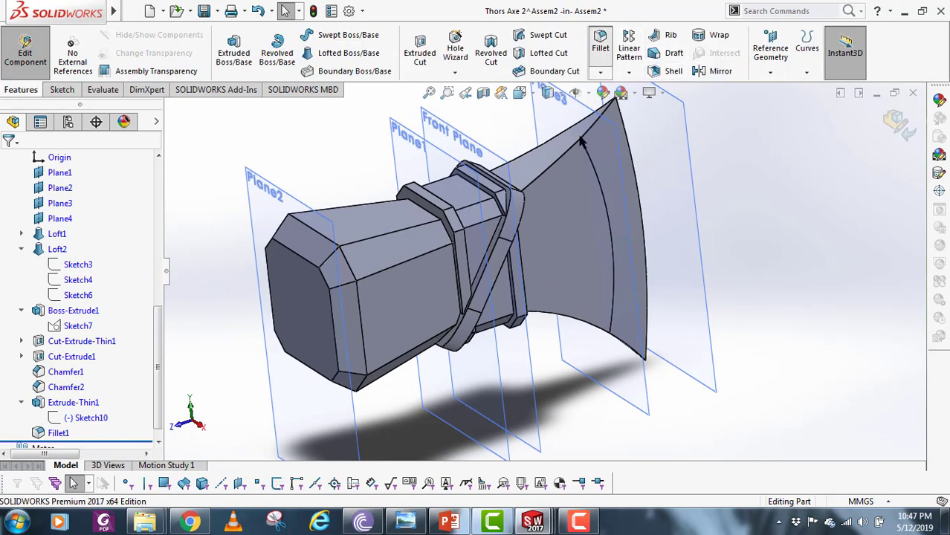
key(Return)
scroll(504, 256, down, 5)
click(488, 262)
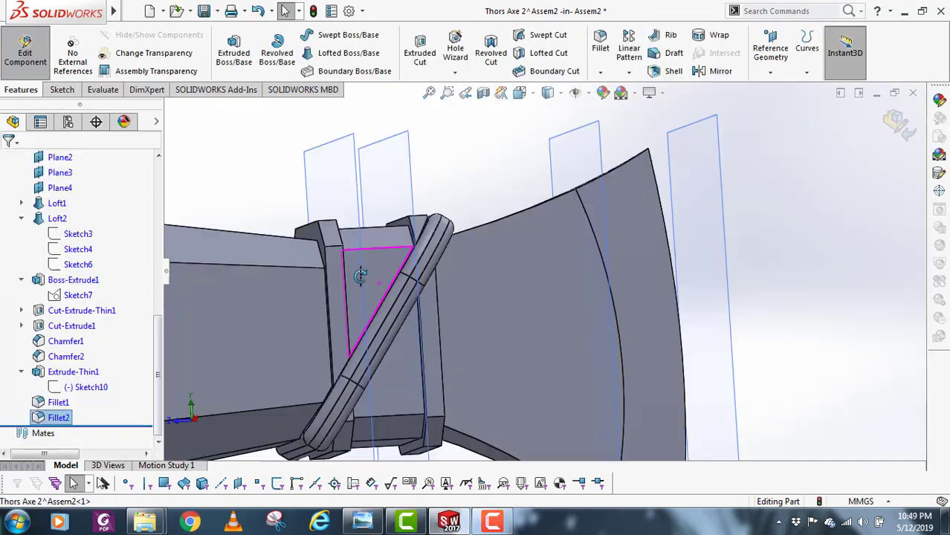
- Create a reference plane midway between the Front Plane and Plane1
scroll(361, 276, up, 3)
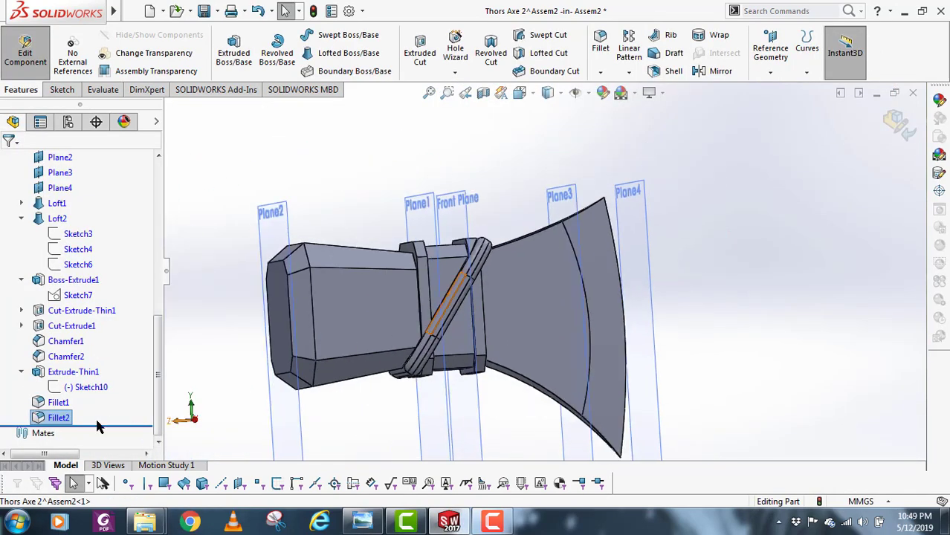
click(22, 372)
scroll(487, 325, down, 5)
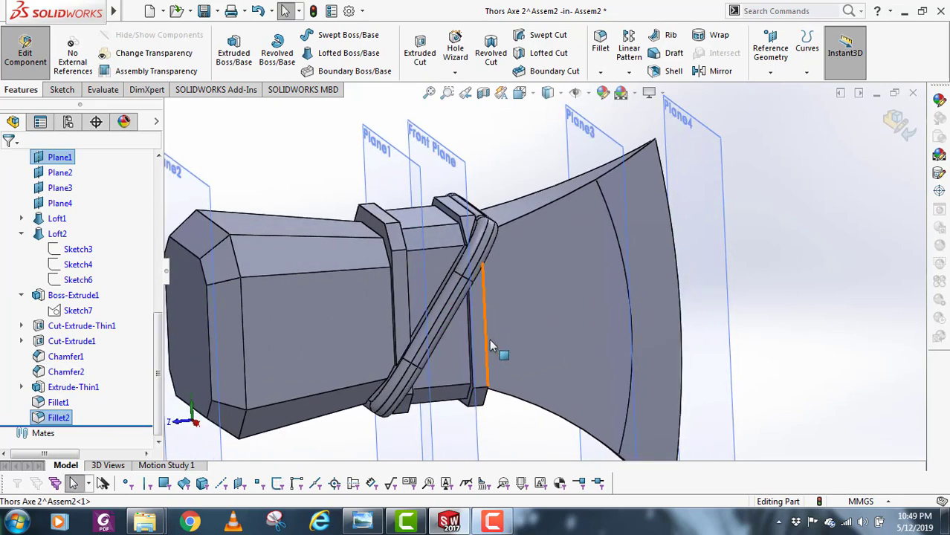
middle_drag(491, 346, 476, 321)
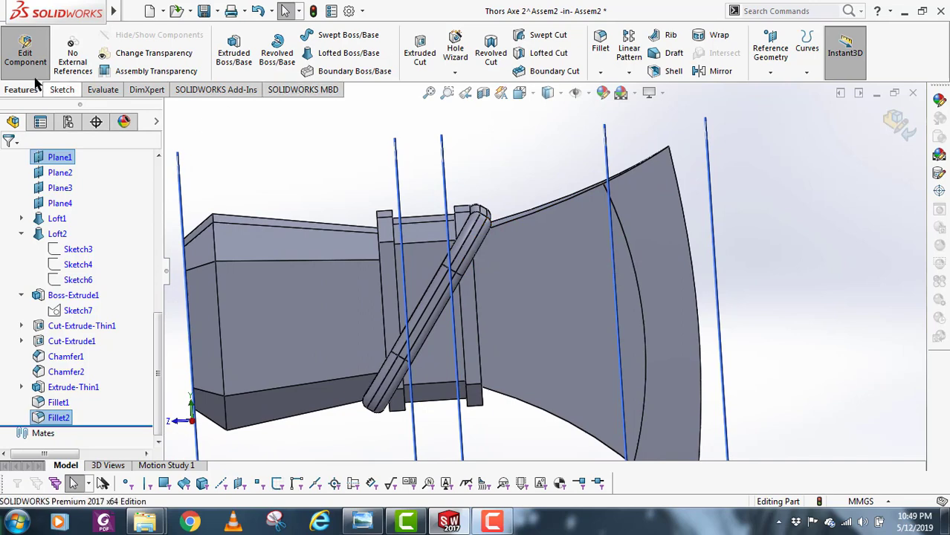
click(771, 51)
click(777, 88)
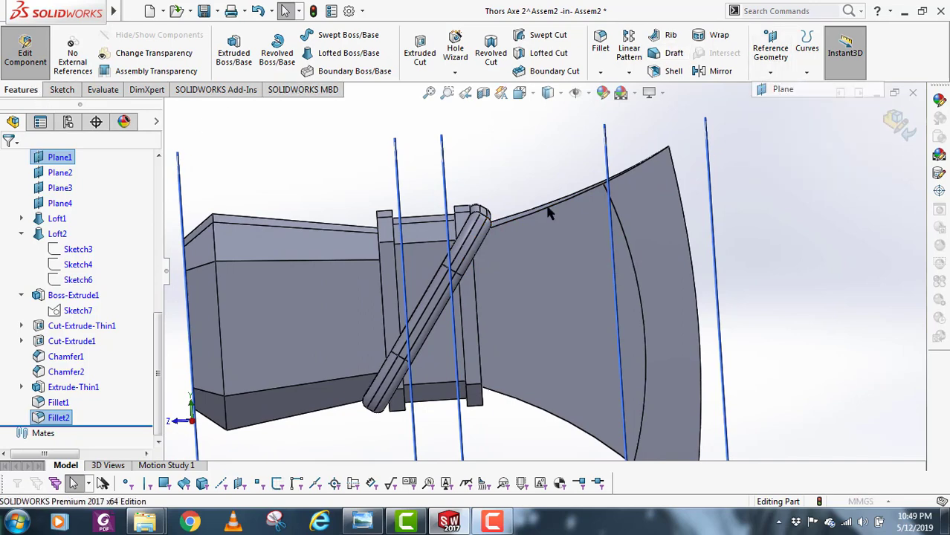
click(469, 176)
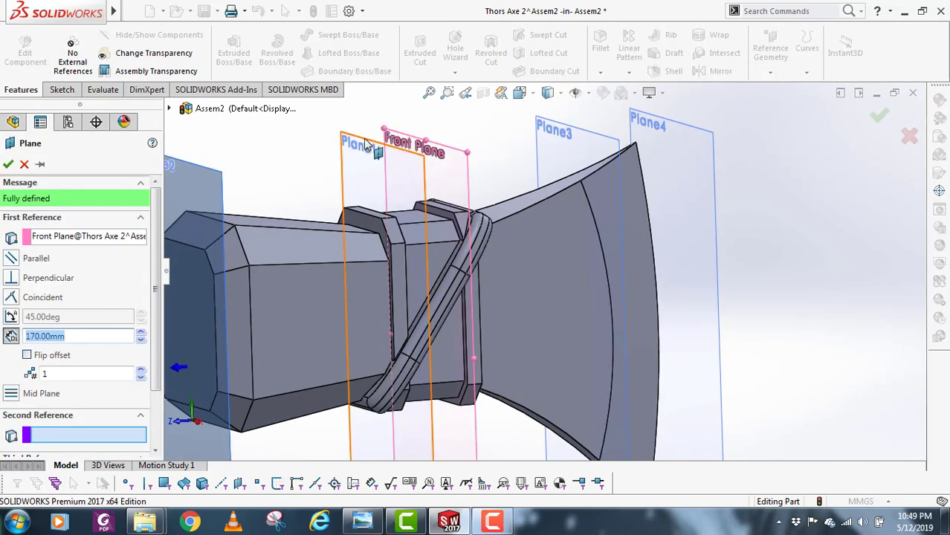
click(365, 144)
middle_drag(365, 143, 444, 230)
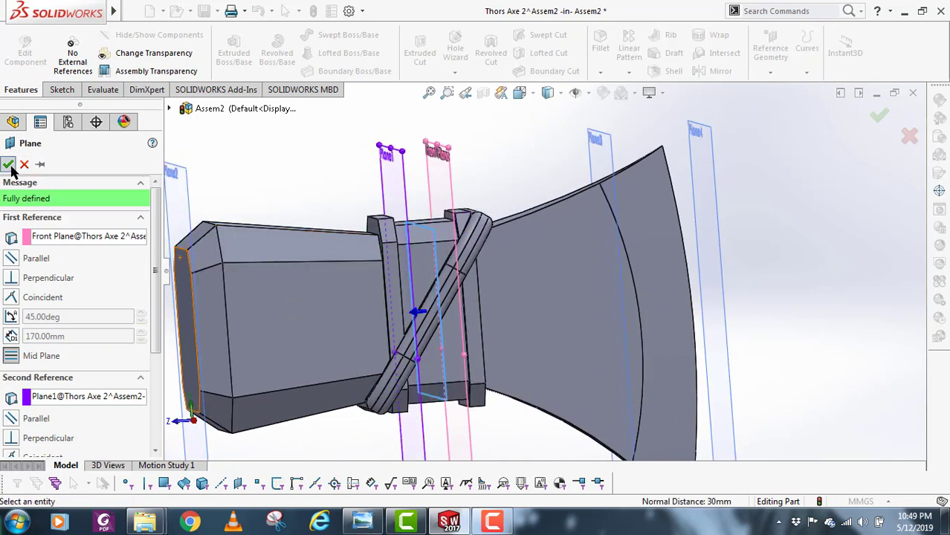
click(494, 524)
click(884, 457)
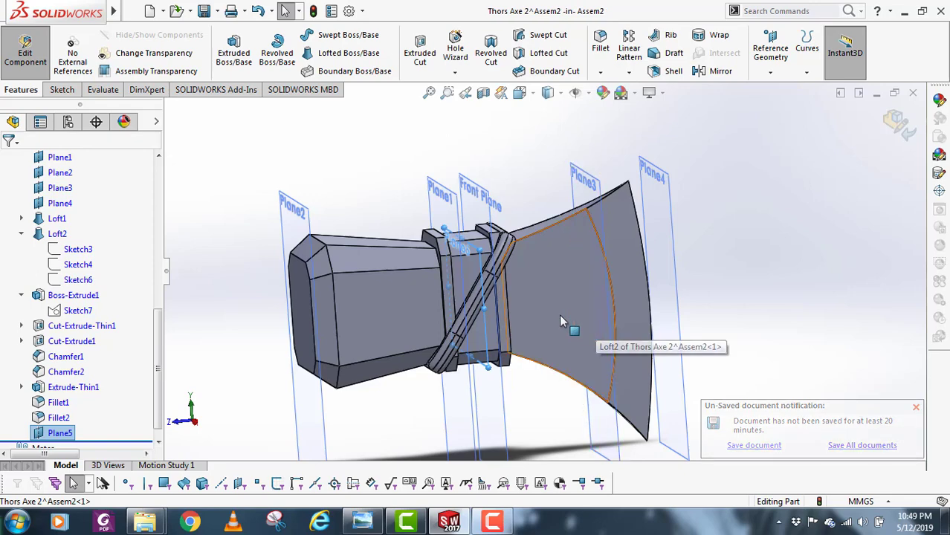
- Mirror Extrude-Thin1, Fillet1 and Fillet2 about Plane5 to form the crossing band
scroll(513, 298, down, 2)
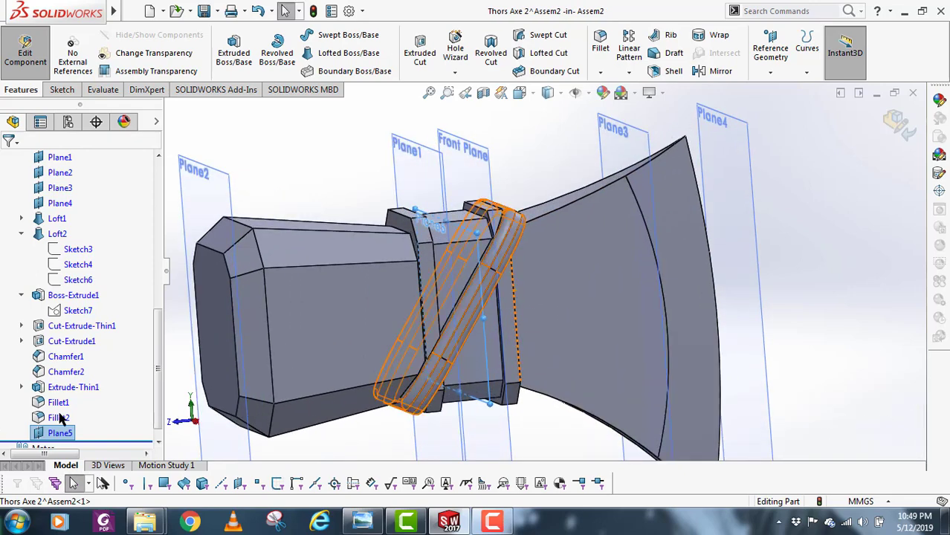
click(73, 388)
shift+click(59, 418)
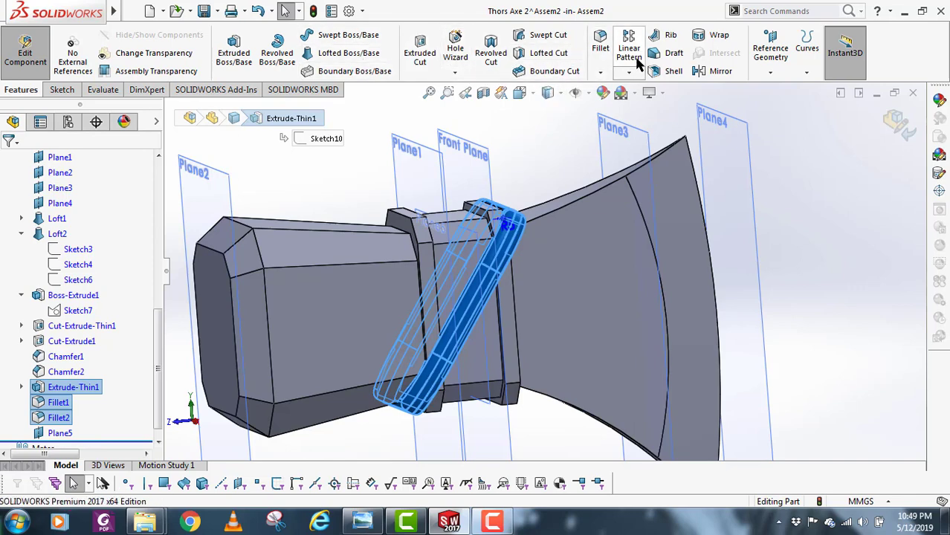
click(627, 71)
click(655, 123)
scroll(222, 157, up, 2)
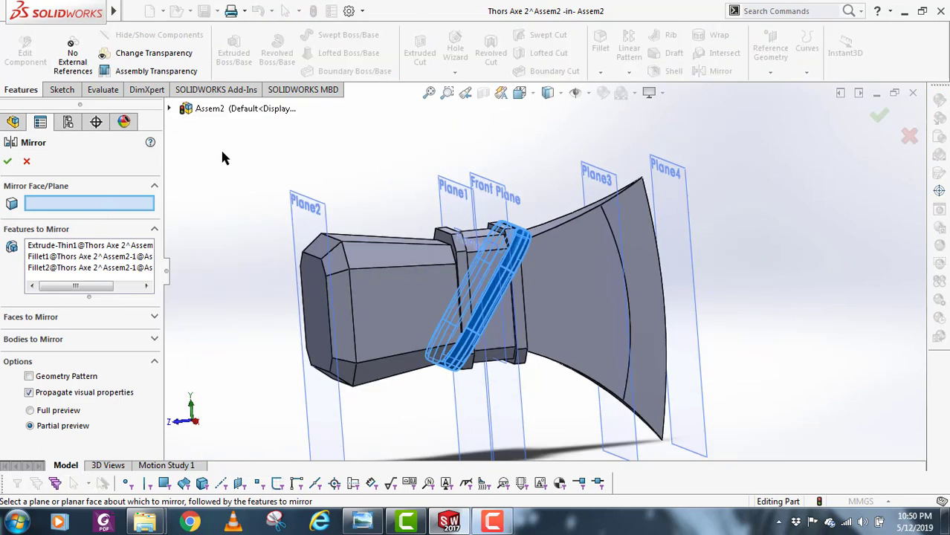
click(172, 110)
scroll(283, 345, down, 4)
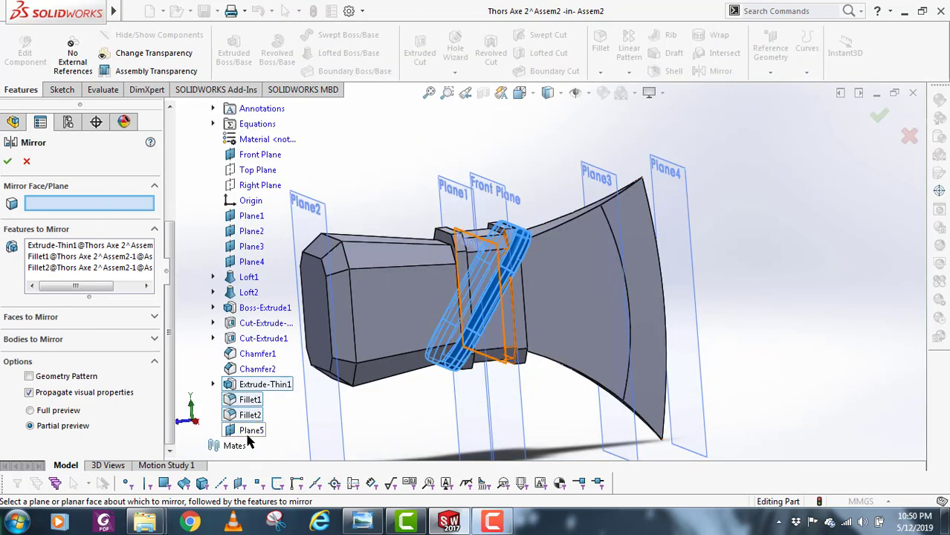
click(250, 432)
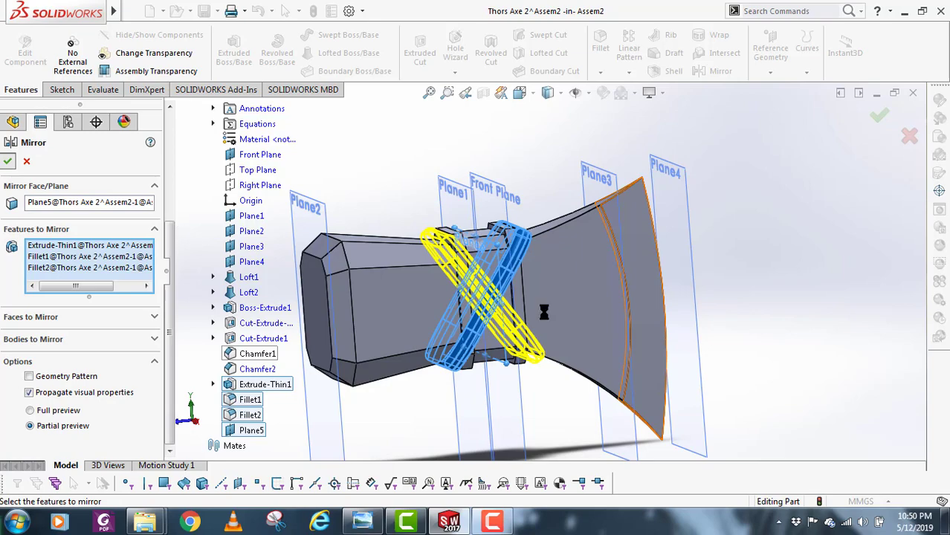
scroll(543, 312, up, 3)
- Round the two unfilleted long edges on the lower half of the mirrored band with 5 mm fillets
scroll(538, 308, down, 6)
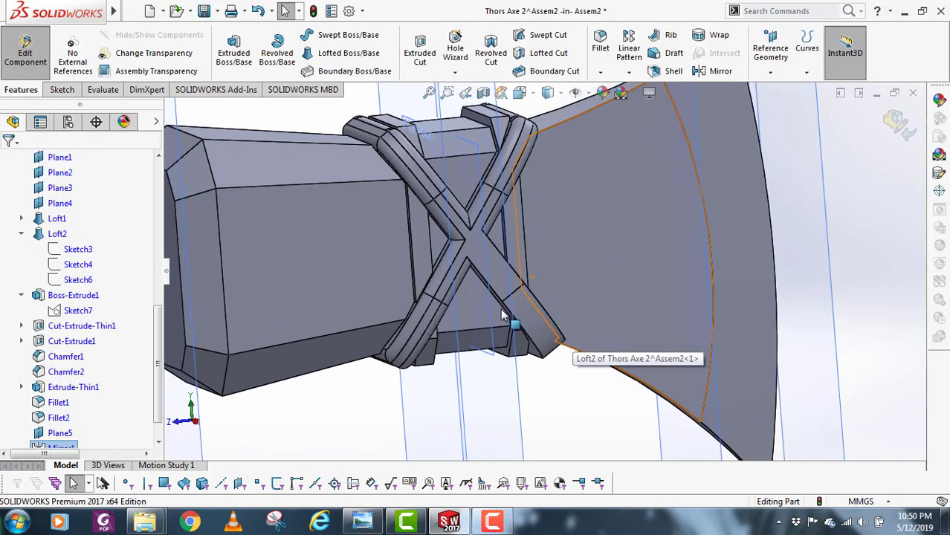
middle_drag(502, 309, 509, 291)
scroll(492, 267, down, 3)
click(601, 47)
click(515, 292)
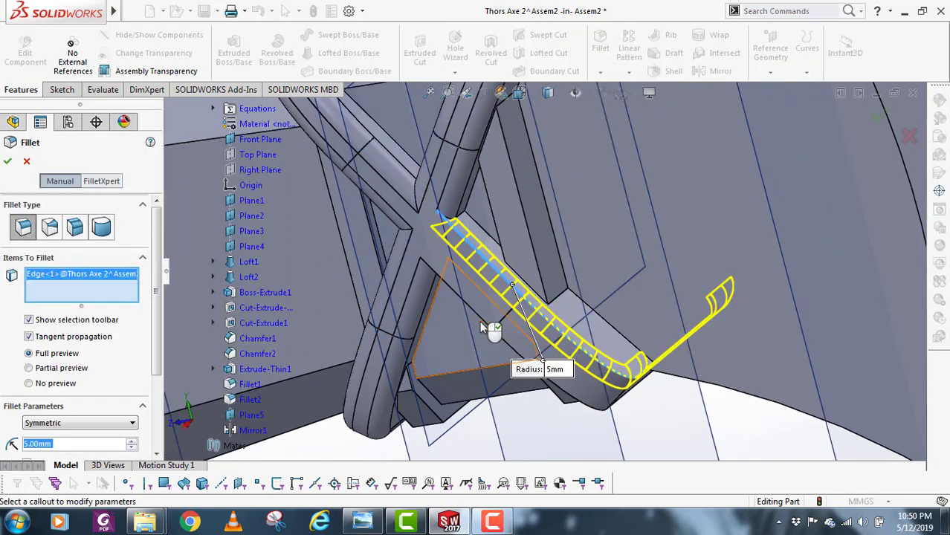
click(485, 327)
middle_drag(485, 327, 244, 244)
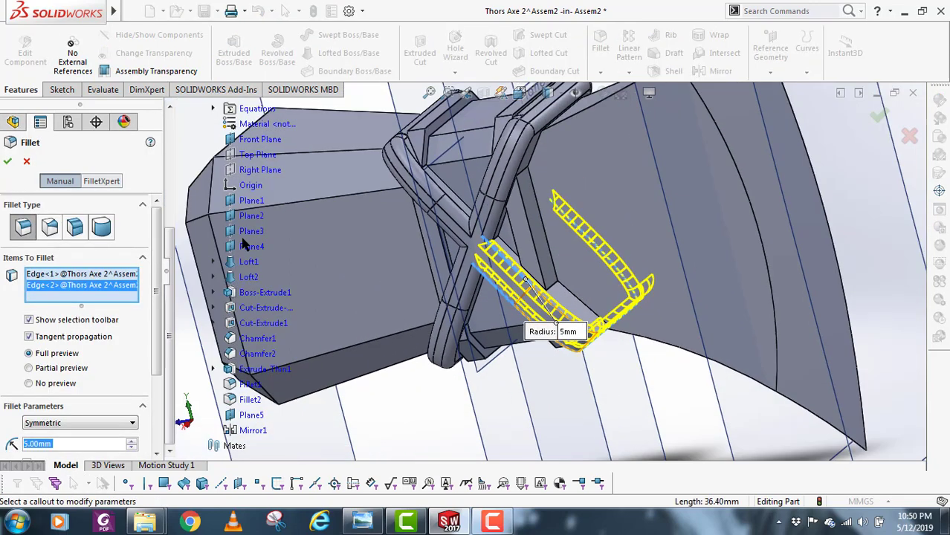
right_click(568, 324)
- Inspect the crossed bands on the axe head and compare them with the reference photo
scroll(573, 327, up, 3)
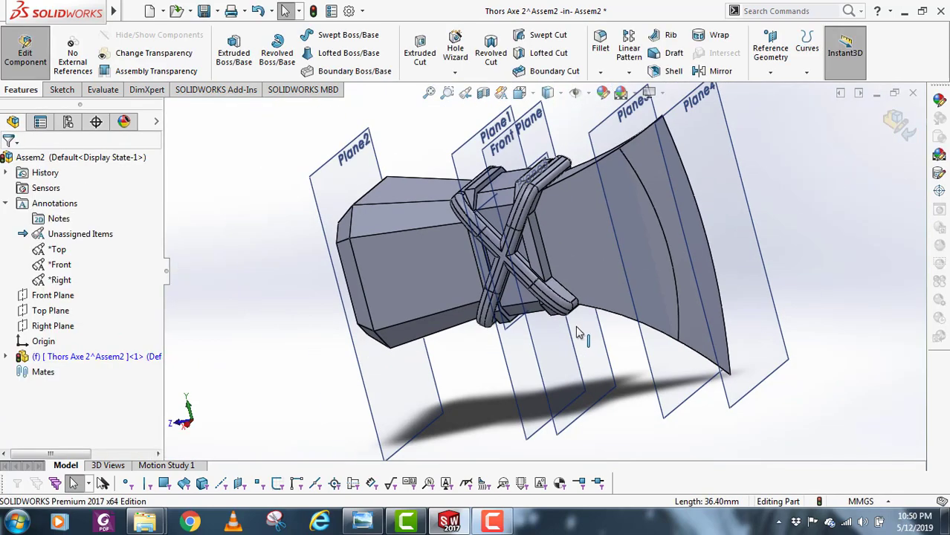
middle_drag(577, 331, 611, 267)
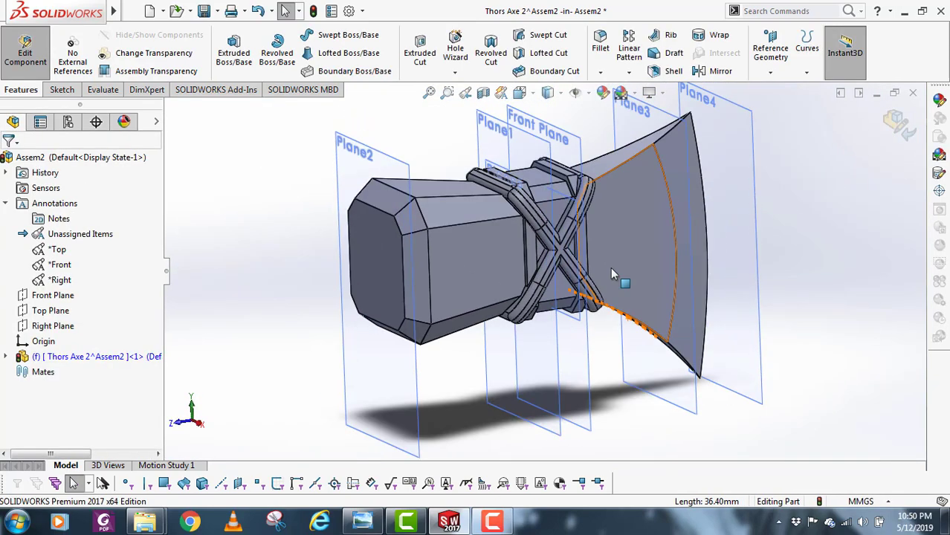
scroll(531, 278, down, 6)
middle_drag(546, 269, 494, 191)
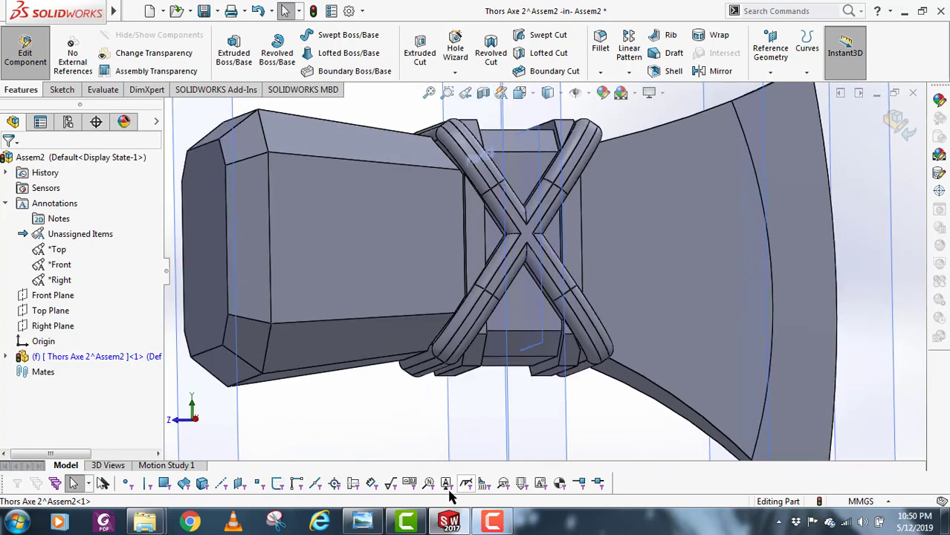
click(362, 524)
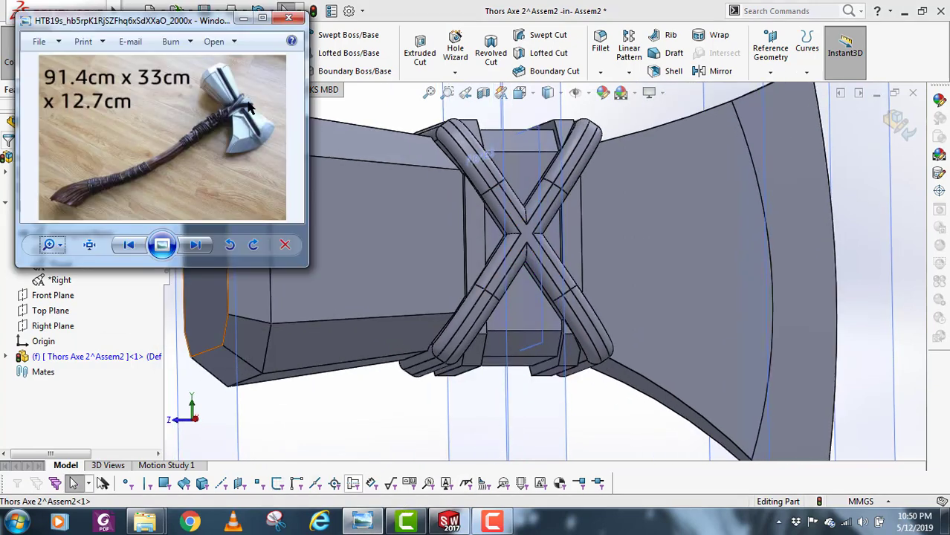
click(240, 17)
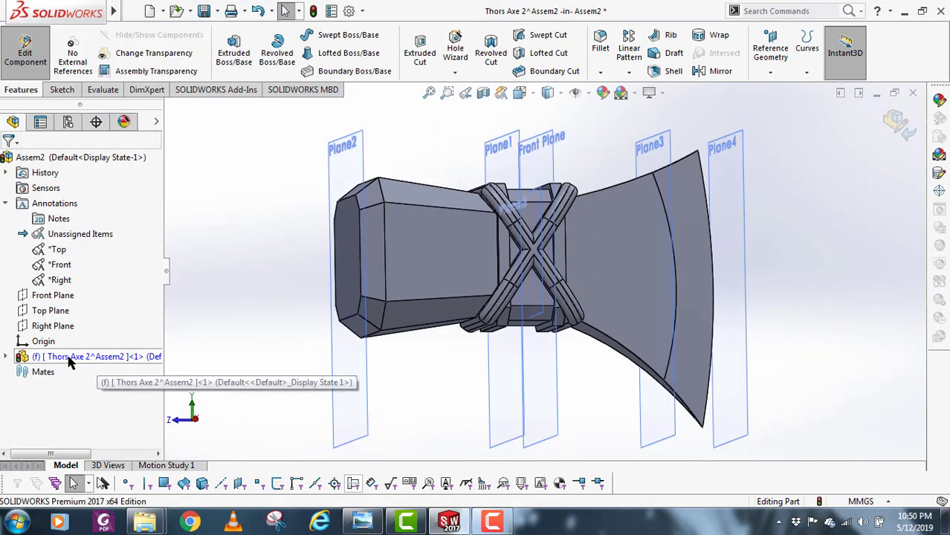
click(493, 524)
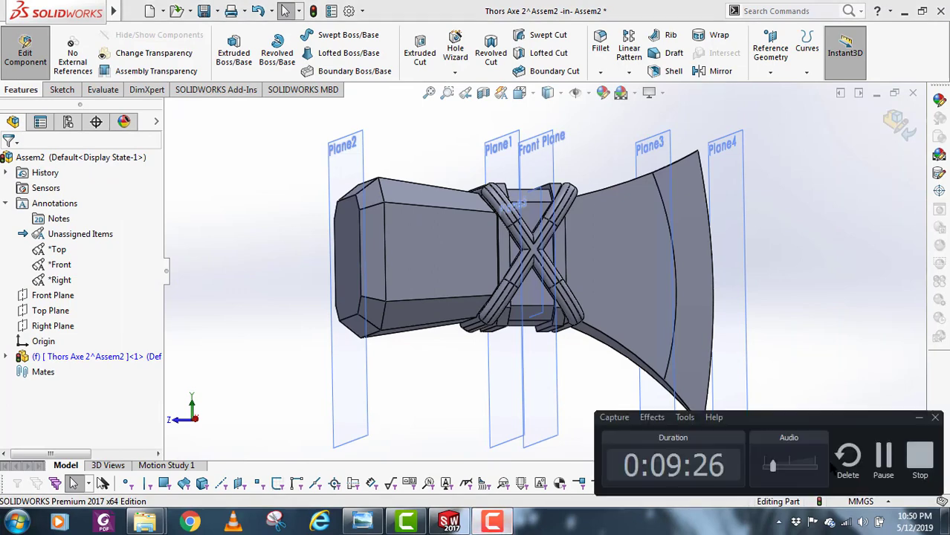
click(884, 455)
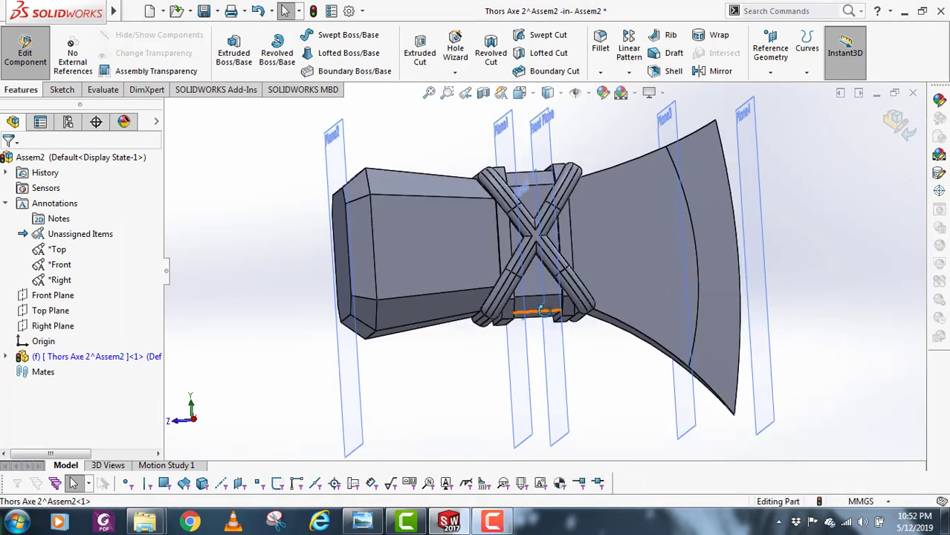
- Roll the axe part's feature history back to just after Chamfer2, before Extrude-Thin1
middle_drag(544, 310, 555, 318)
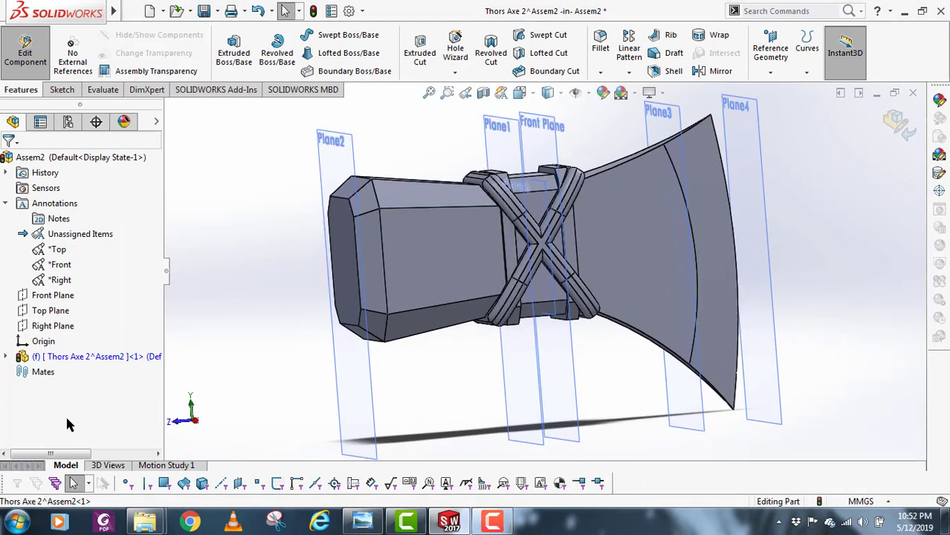
click(5, 357)
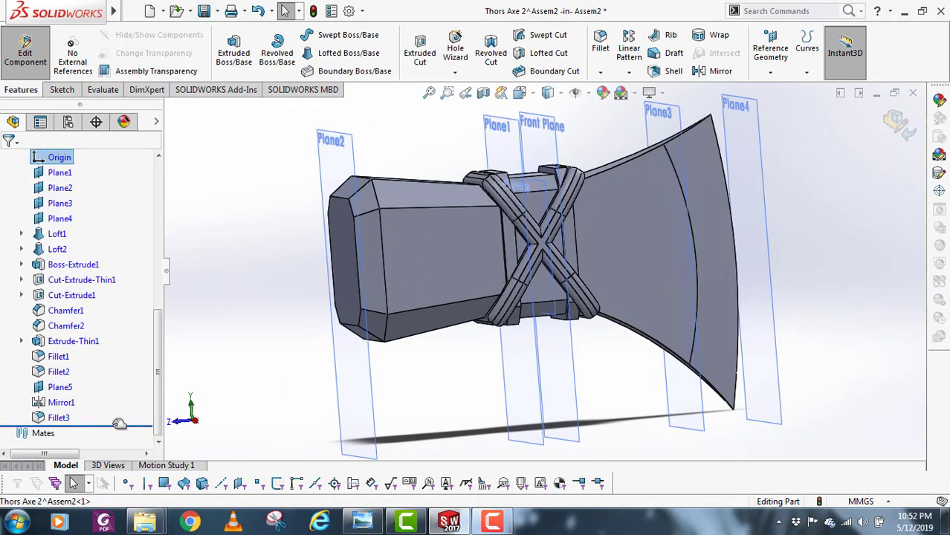
drag(119, 424, 111, 318)
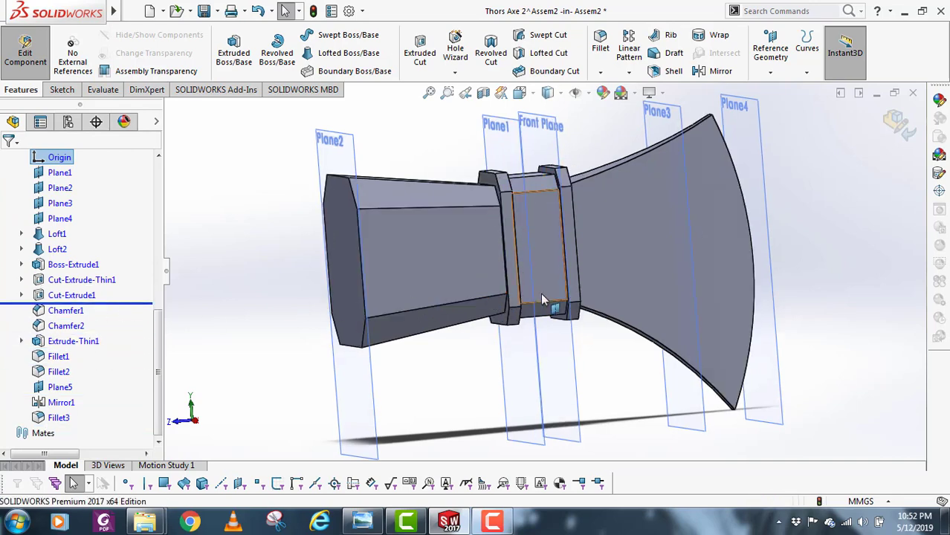
scroll(533, 279, down, 2)
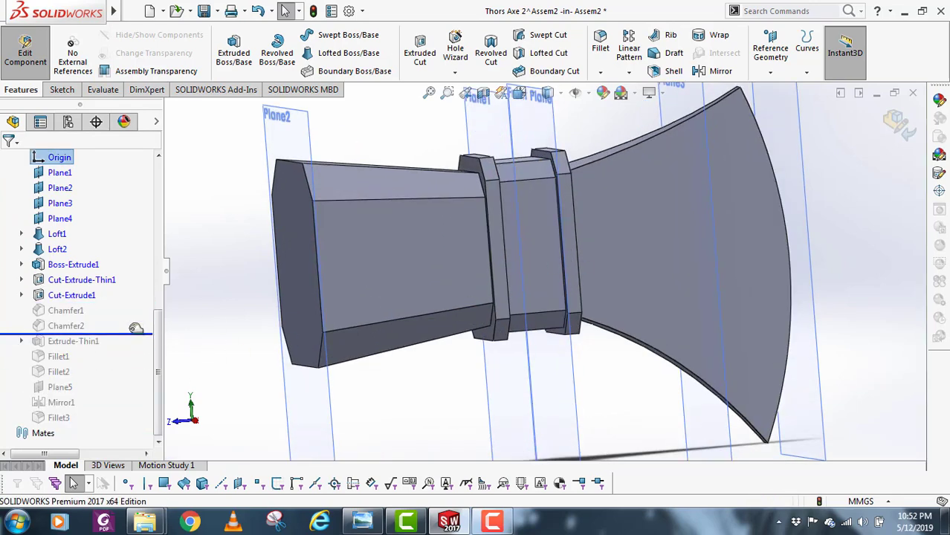
scroll(707, 307, up, 4)
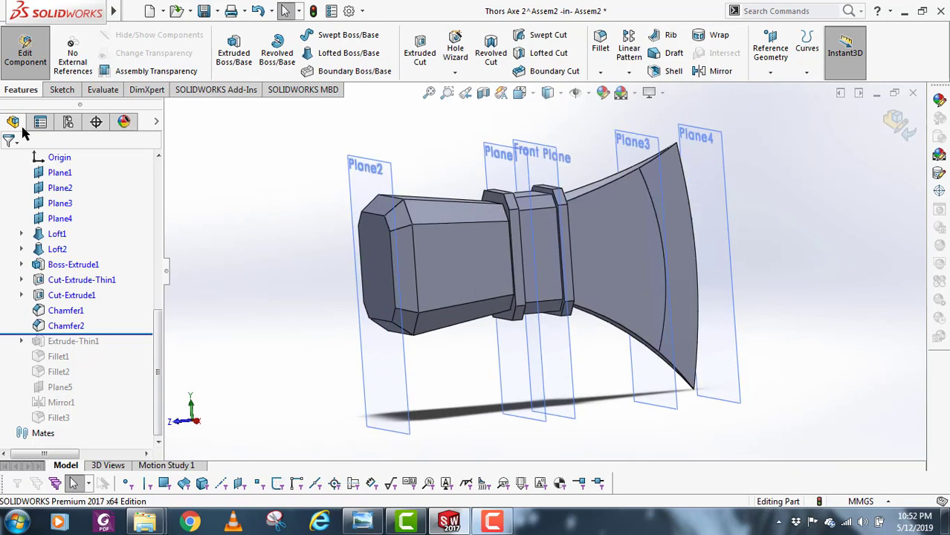
- On the Right Plane, sketch a closed five-sided pointed profile extending from the neck toward the blade, about 87 mm along its straight sides and 44 mm high
scroll(63, 272, up, 3)
click(65, 279)
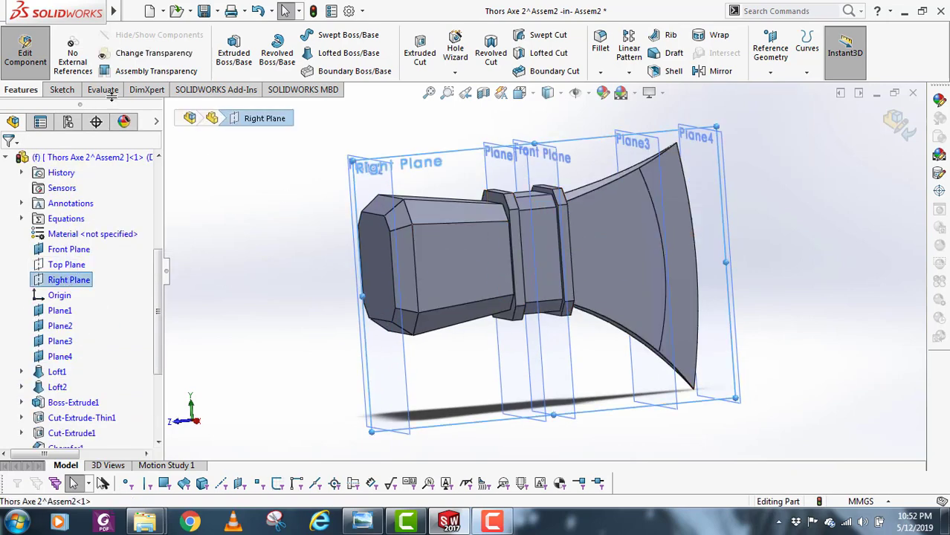
click(62, 89)
click(227, 47)
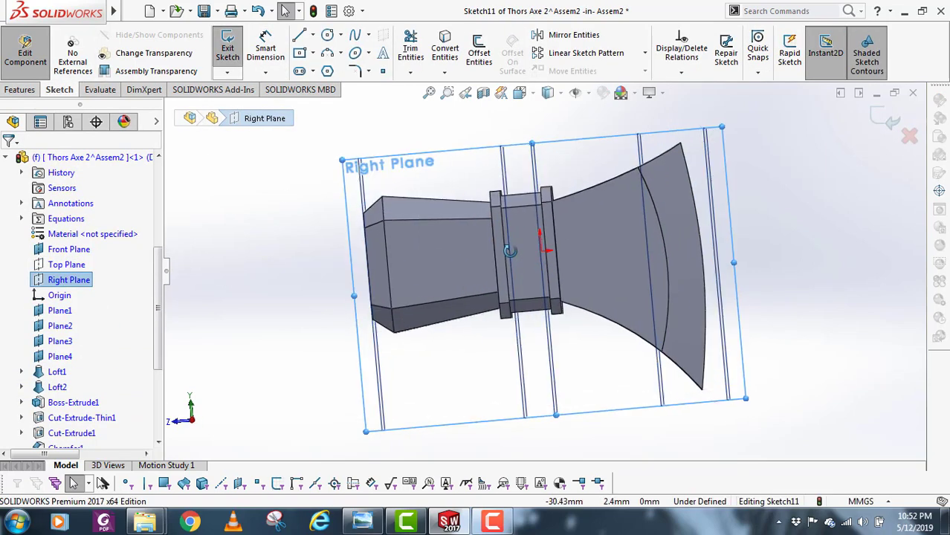
click(305, 41)
scroll(485, 232, down, 5)
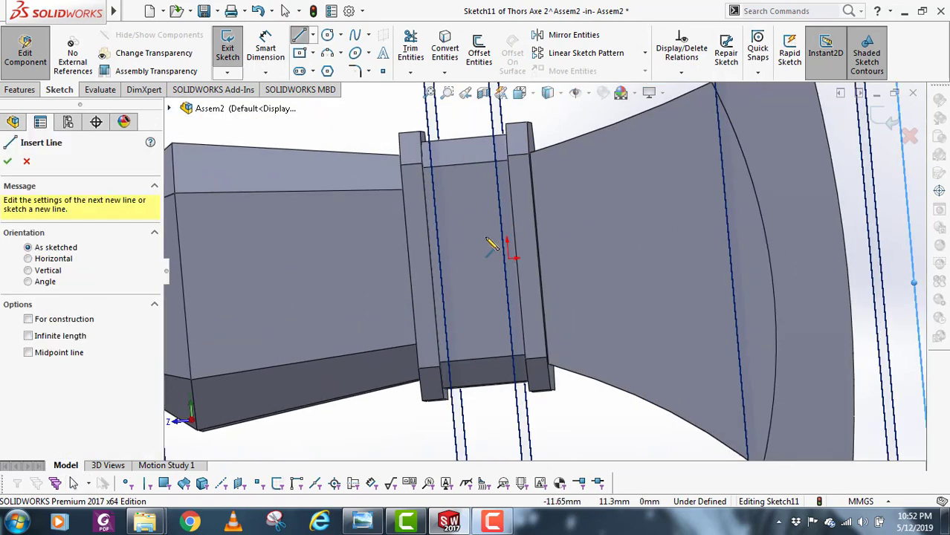
click(476, 216)
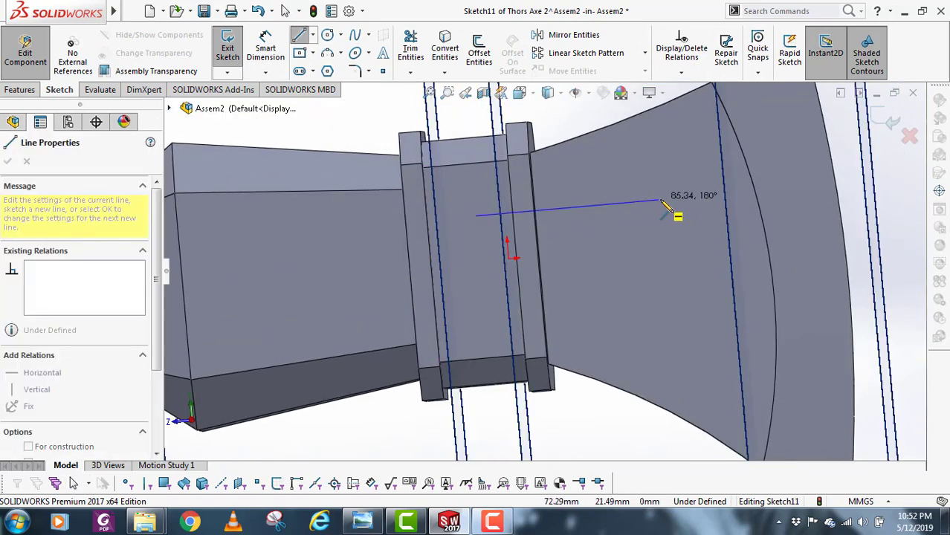
click(661, 201)
click(752, 248)
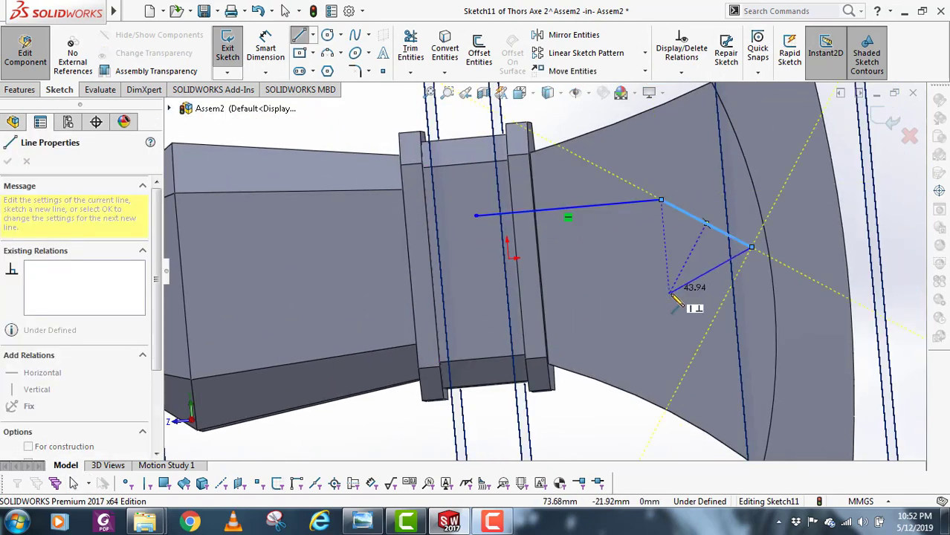
click(669, 293)
click(483, 310)
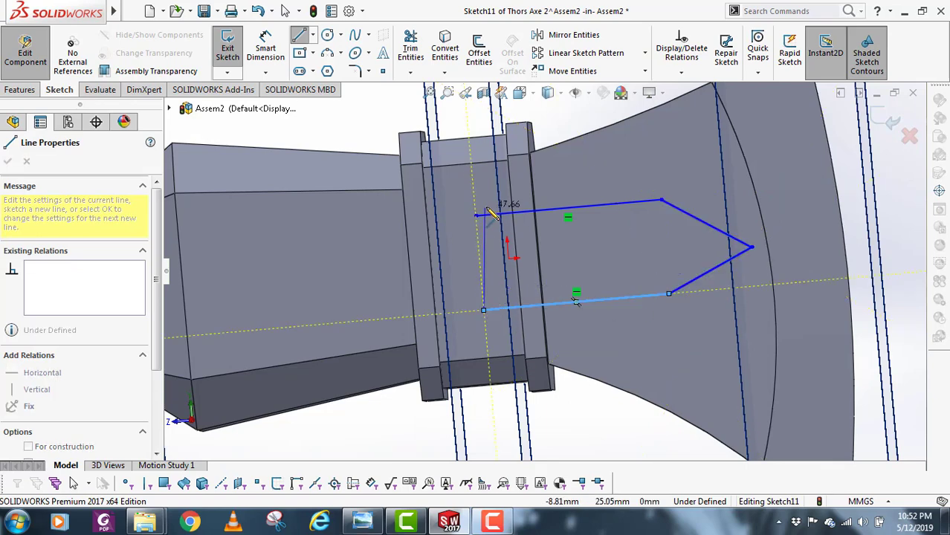
click(477, 217)
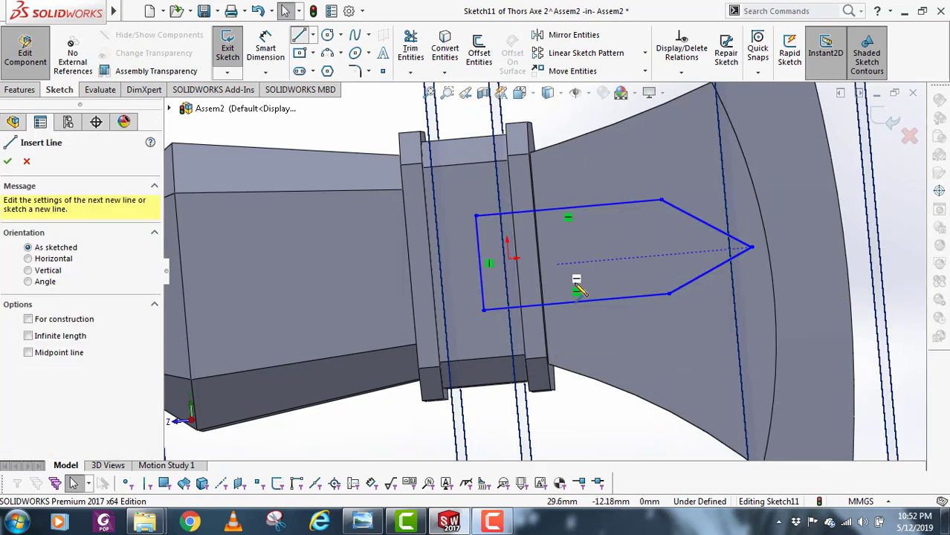
- Draw a horizontal line from the origin to the midpoint of the profile's vertical side and make it construction geometry
scroll(576, 288, down, 2)
click(476, 245)
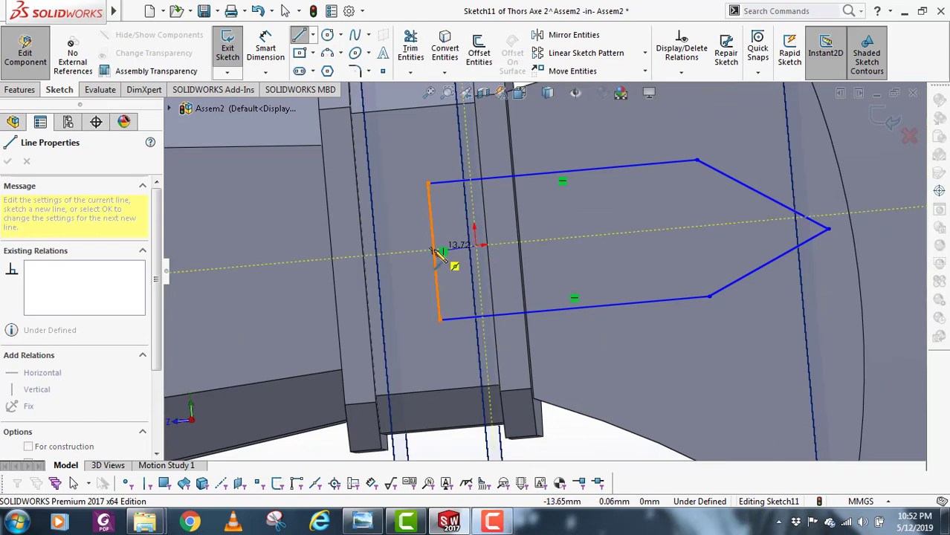
click(435, 251)
key(Escape)
click(450, 250)
click(12, 308)
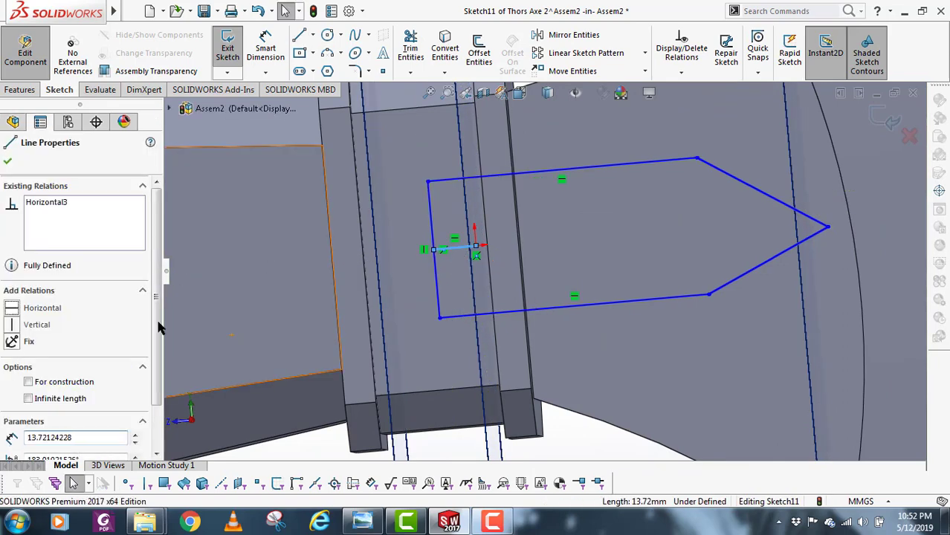
scroll(479, 266, down, 2)
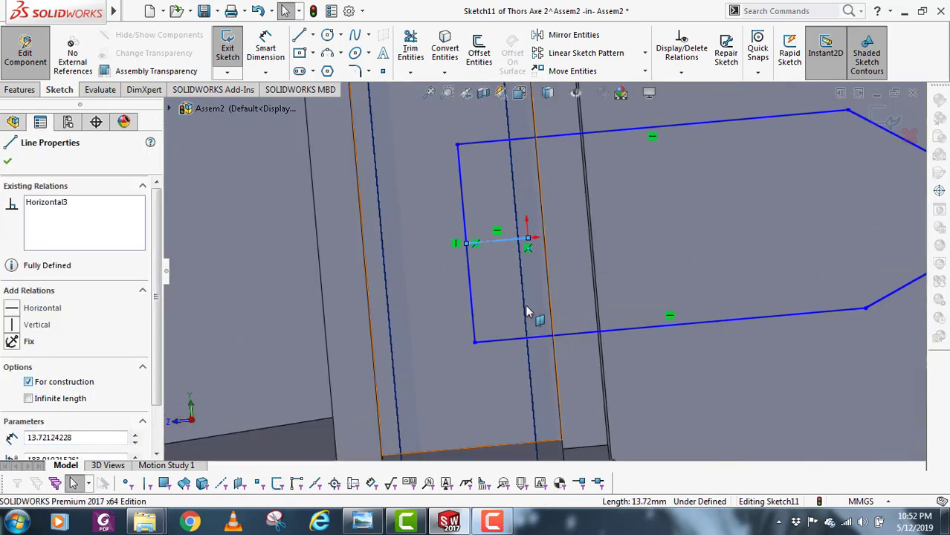
scroll(594, 349, up, 3)
key(Escape)
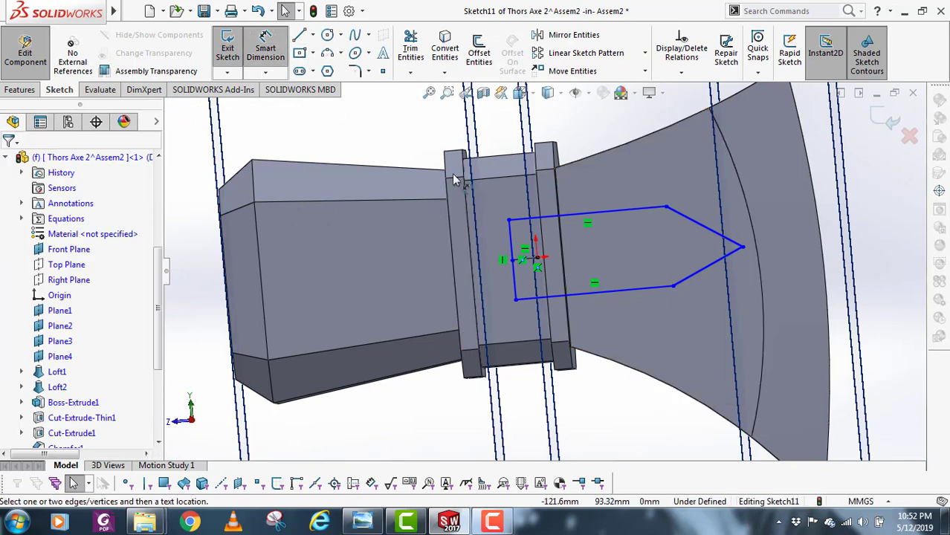
- Apply Equal relations to the profile's two long horizontal sides and to its two slanted tip lines
click(629, 294)
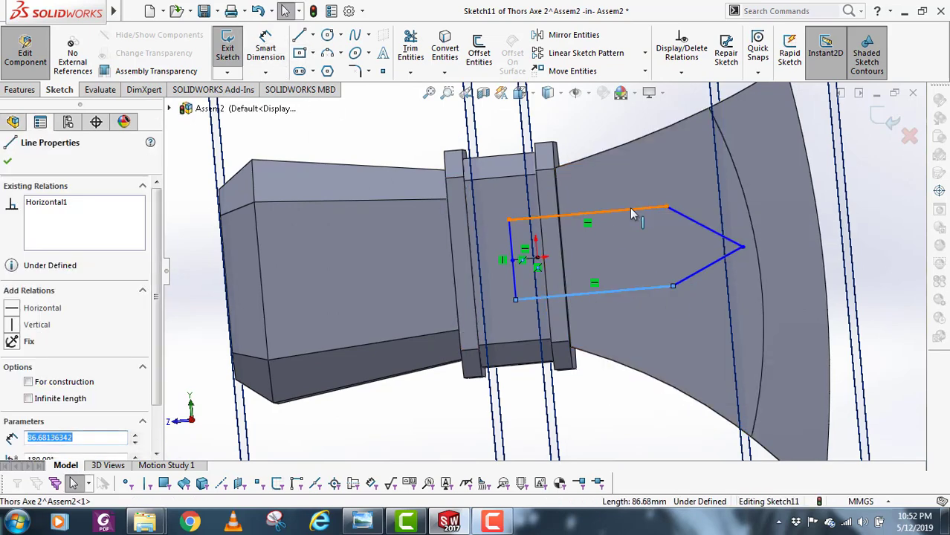
ctrl+click(628, 210)
drag(156, 355, 50, 422)
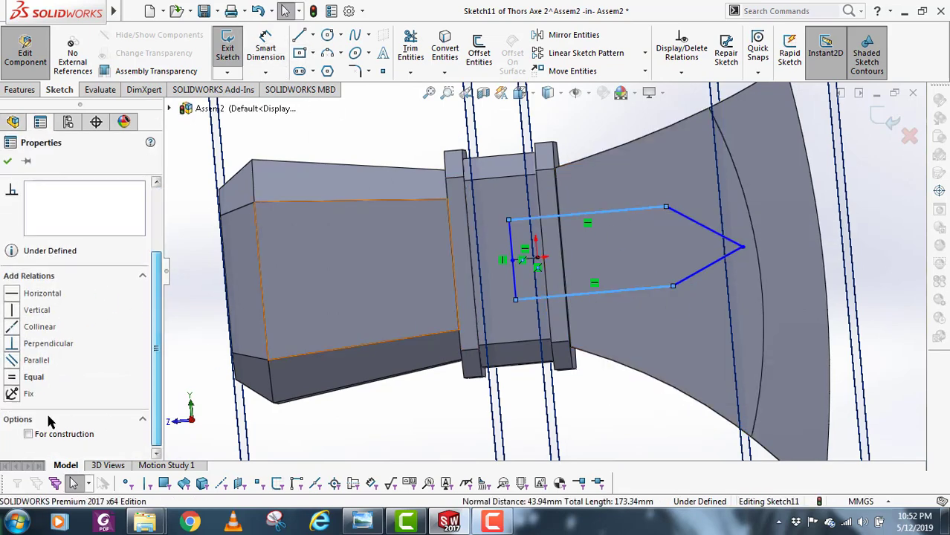
click(11, 378)
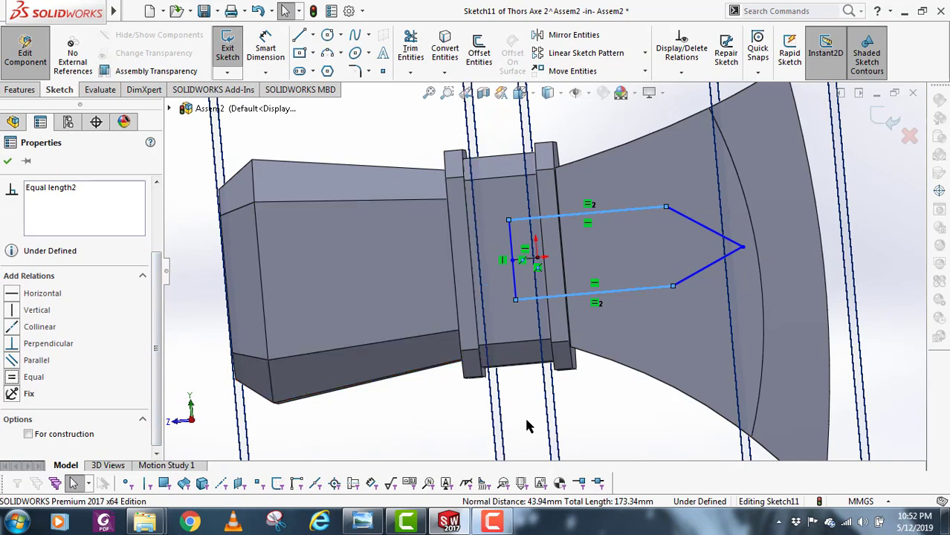
click(630, 415)
click(701, 271)
ctrl+click(703, 226)
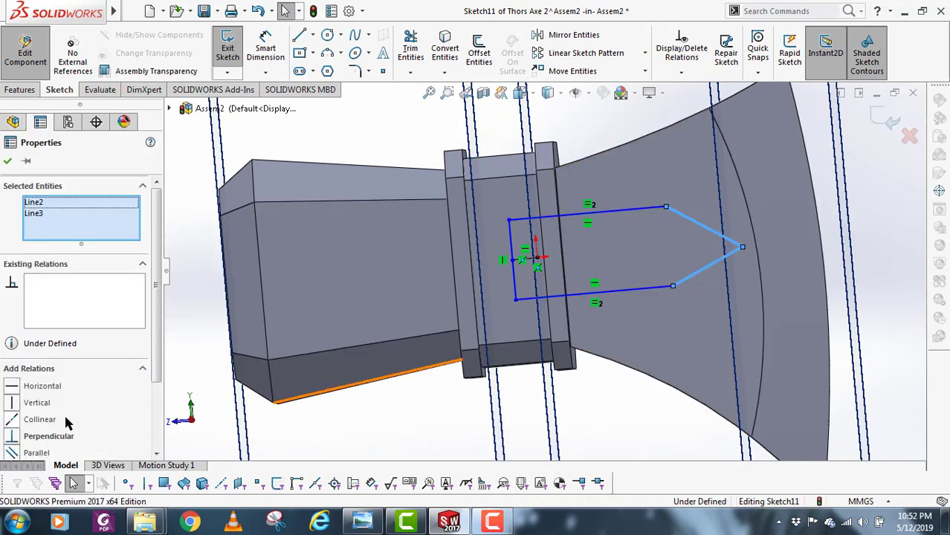
drag(156, 355, 18, 390)
click(607, 444)
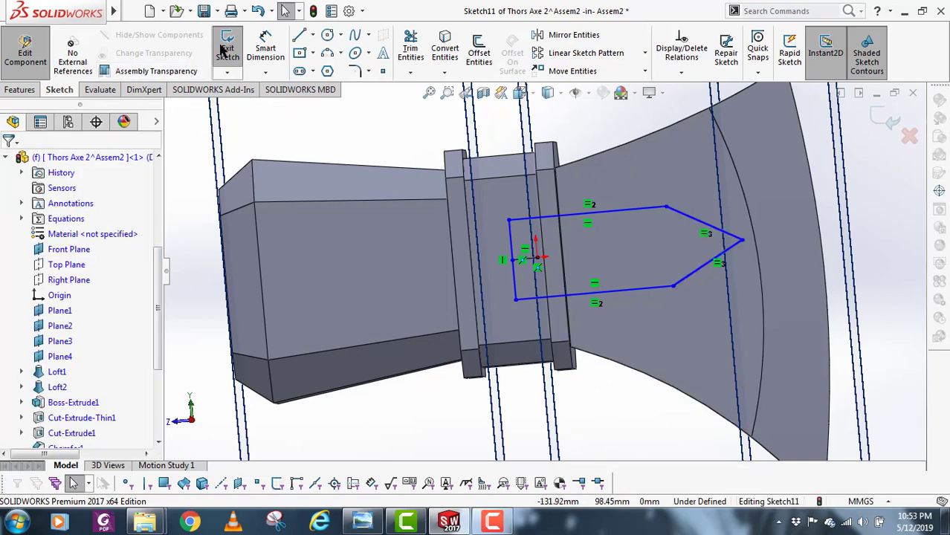
- Dimension the profile's lower horizontal side to 90 mm
click(263, 46)
click(597, 298)
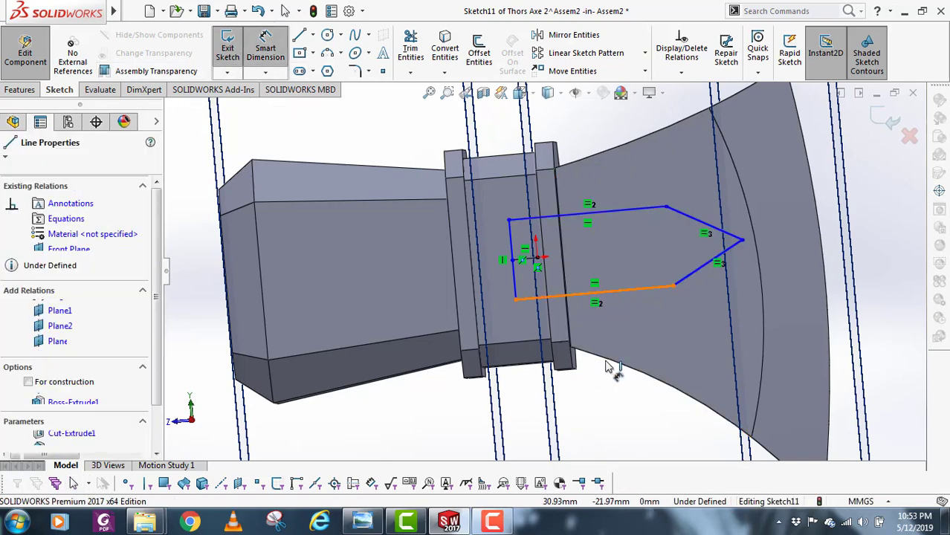
click(617, 421)
text(90)
key(Return)
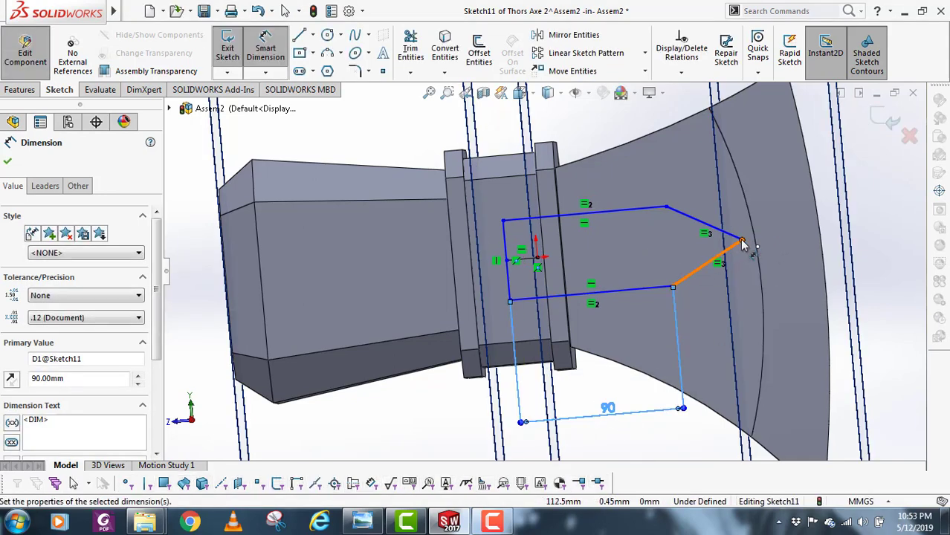
- Dimension the horizontal distance between the profile's lower corner and its pointed tip to 35 mm
click(673, 288)
click(674, 290)
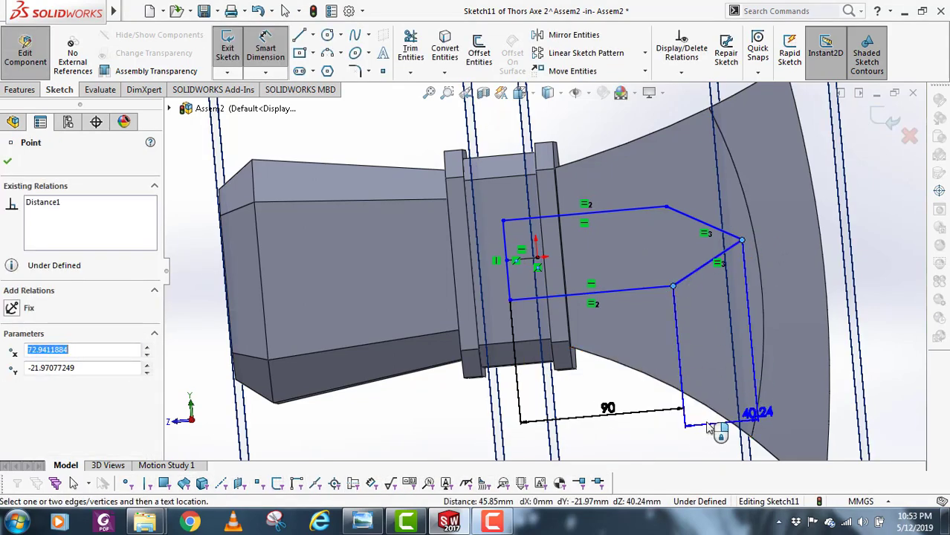
click(747, 420)
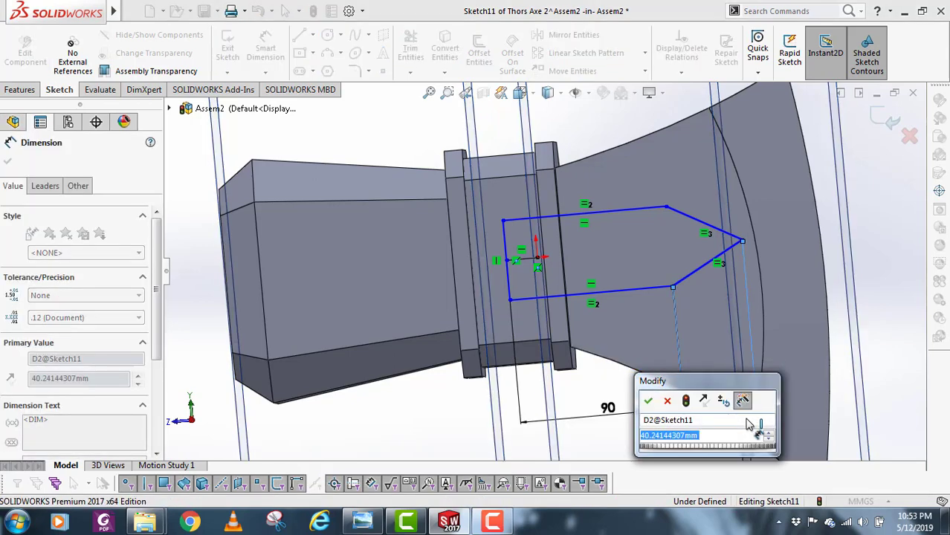
text(35)
key(Return)
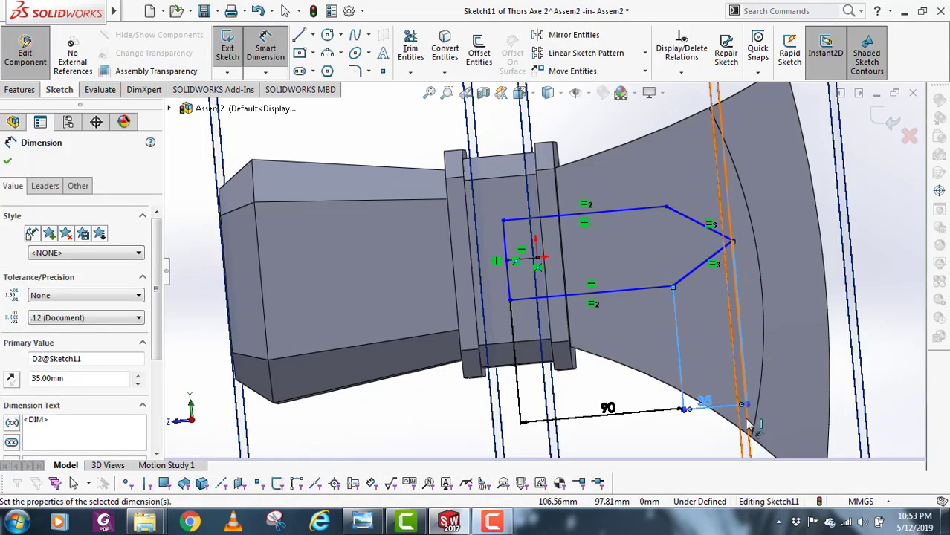
scroll(645, 312, up, 4)
scroll(552, 329, down, 4)
key(Escape)
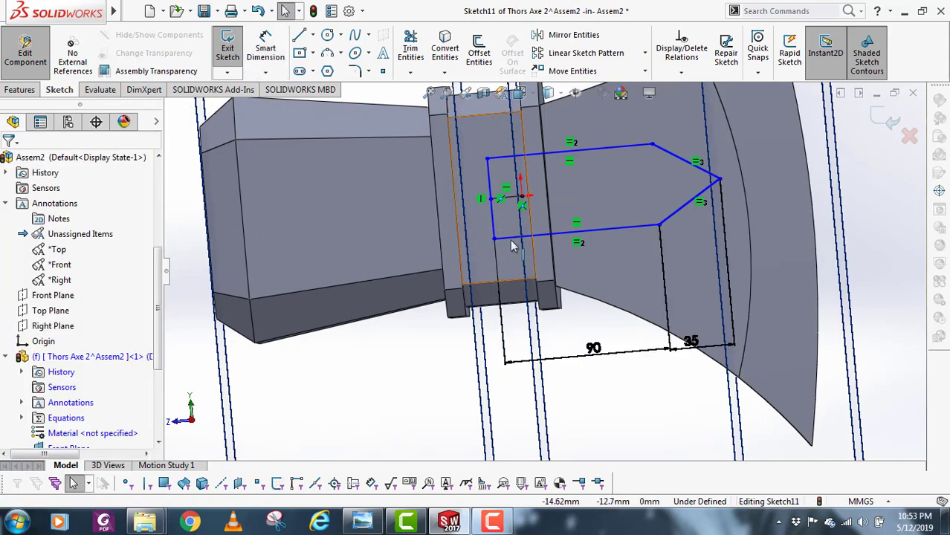
- Mirror the two horizontal sides and both slanted tip lines about the profile's vertical side, keeping the originals
scroll(543, 261, up, 3)
scroll(597, 233, down, 1)
click(599, 255)
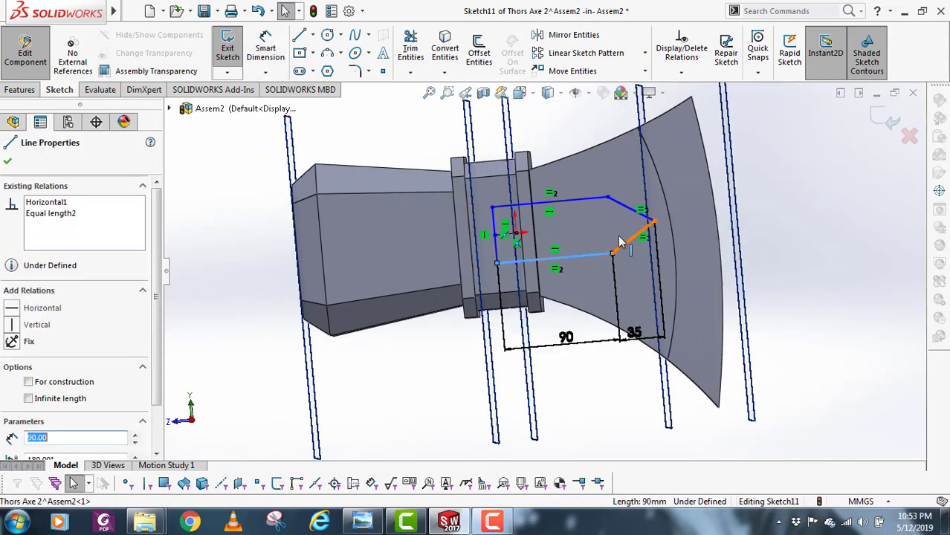
ctrl+click(630, 210)
ctrl+click(638, 224)
ctrl+click(583, 200)
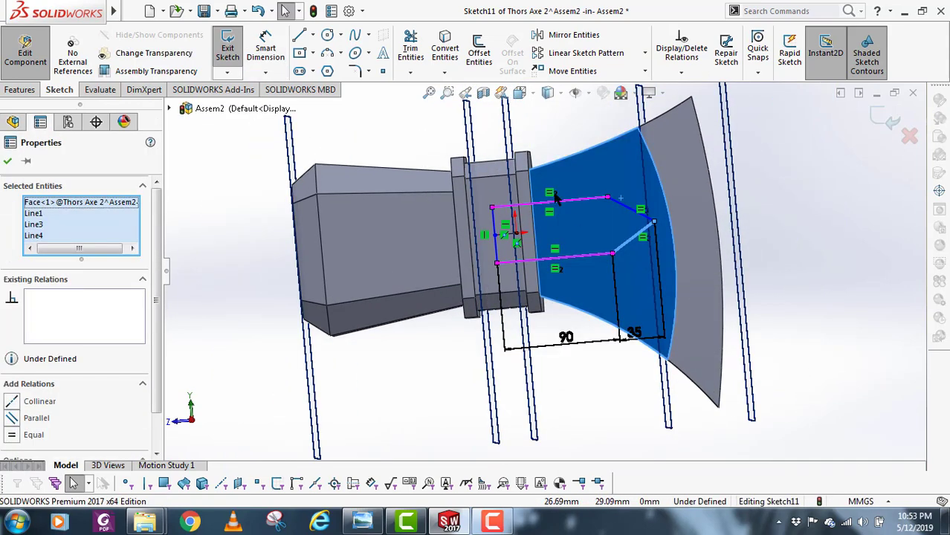
ctrl+click(574, 176)
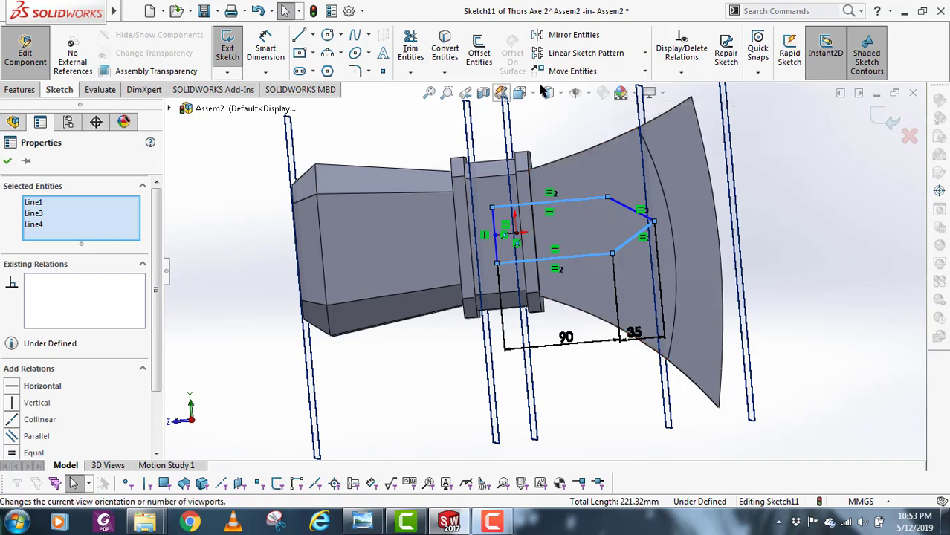
click(568, 35)
click(72, 342)
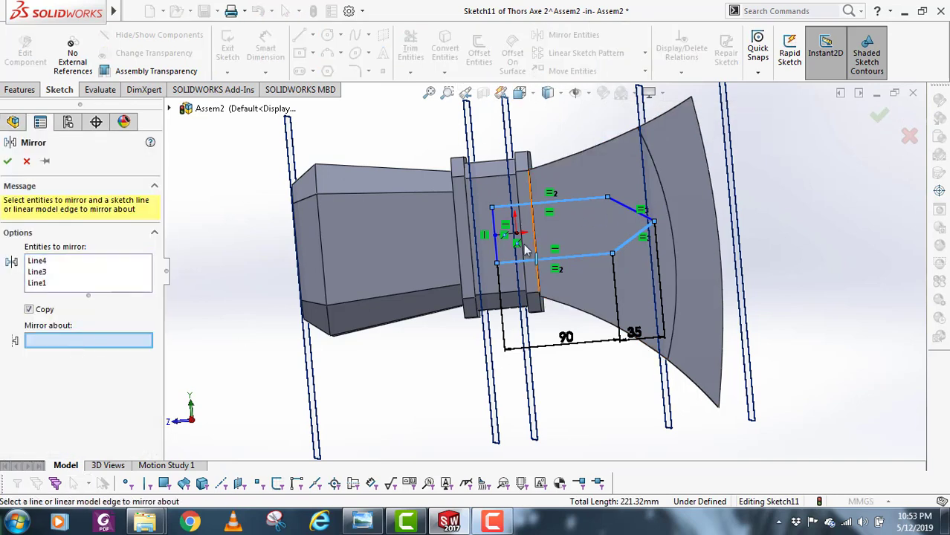
scroll(502, 255, down, 2)
click(502, 255)
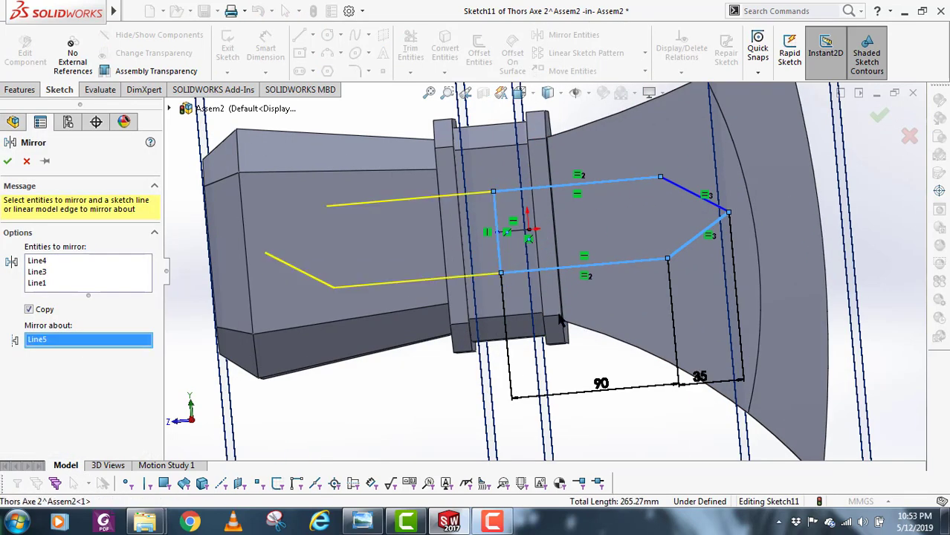
scroll(513, 256, up, 3)
scroll(513, 256, down, 3)
click(115, 273)
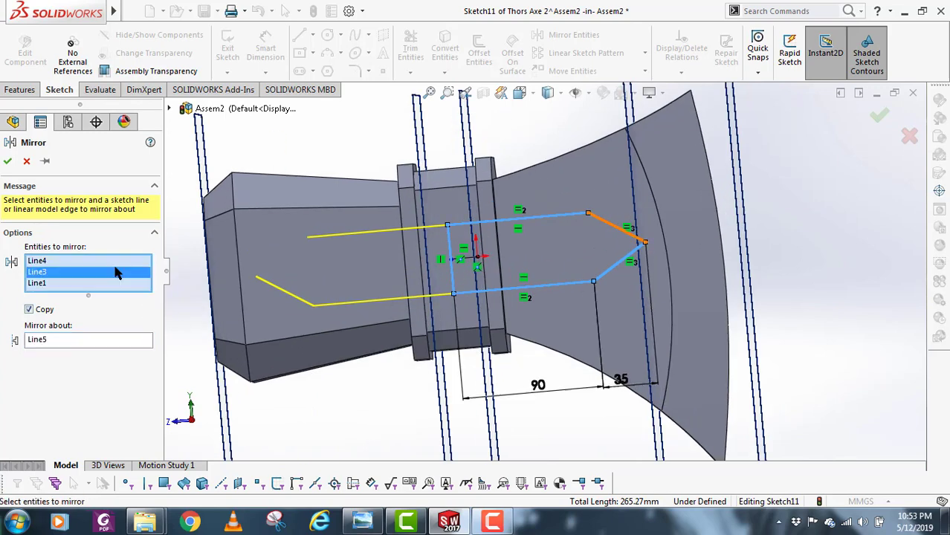
click(610, 231)
scroll(544, 267, up, 2)
key(Return)
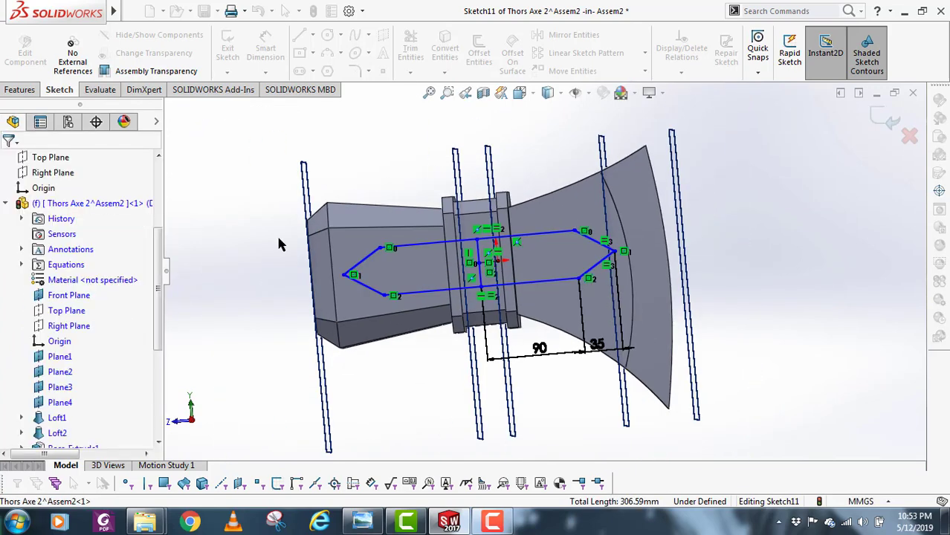
- Convert the vertical line in the middle of the elongated hexagon to construction geometry and exit the sketch
scroll(483, 301, down, 2)
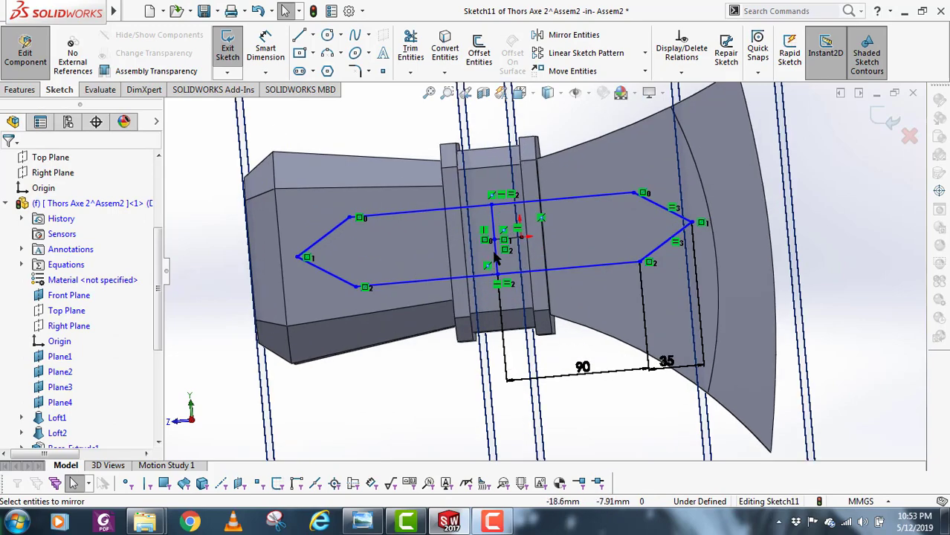
click(499, 260)
click(41, 382)
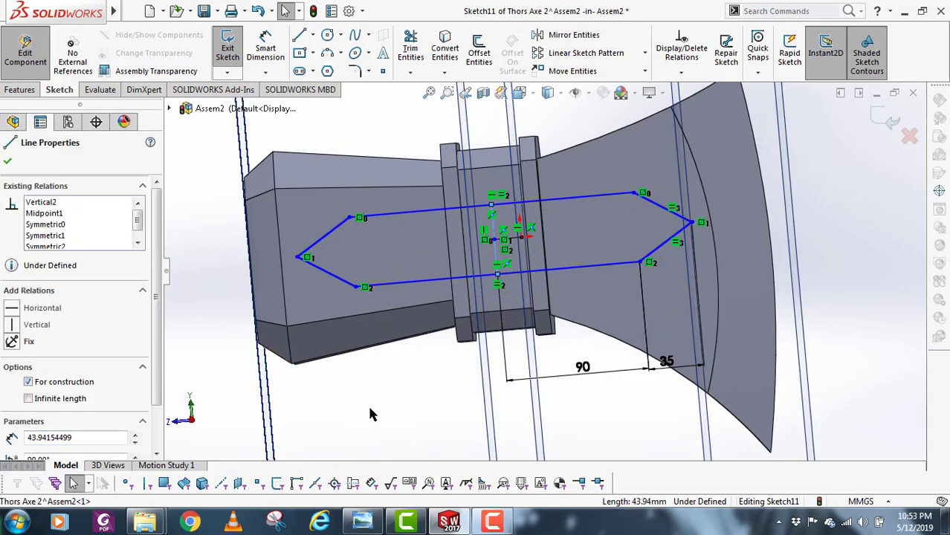
click(427, 384)
middle_drag(538, 348, 566, 374)
scroll(538, 312, up, 2)
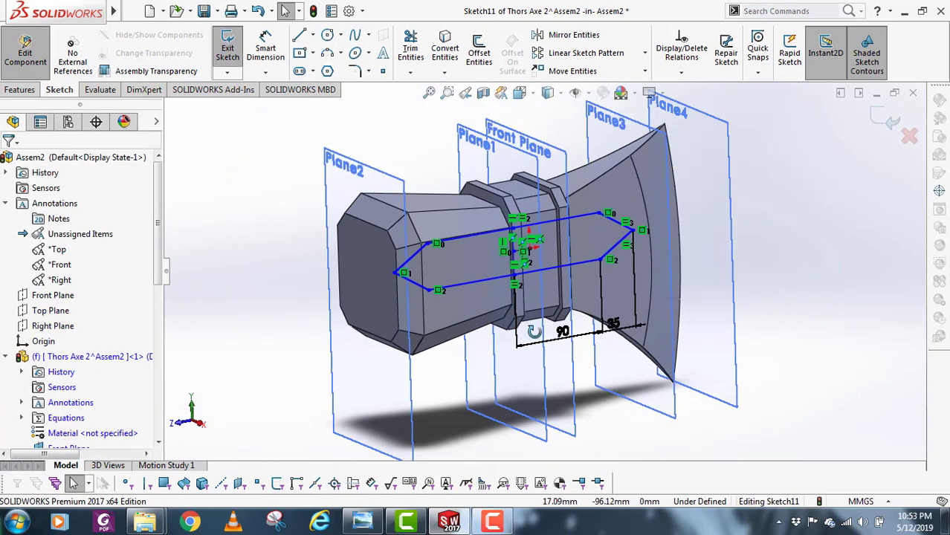
middle_drag(536, 332, 507, 328)
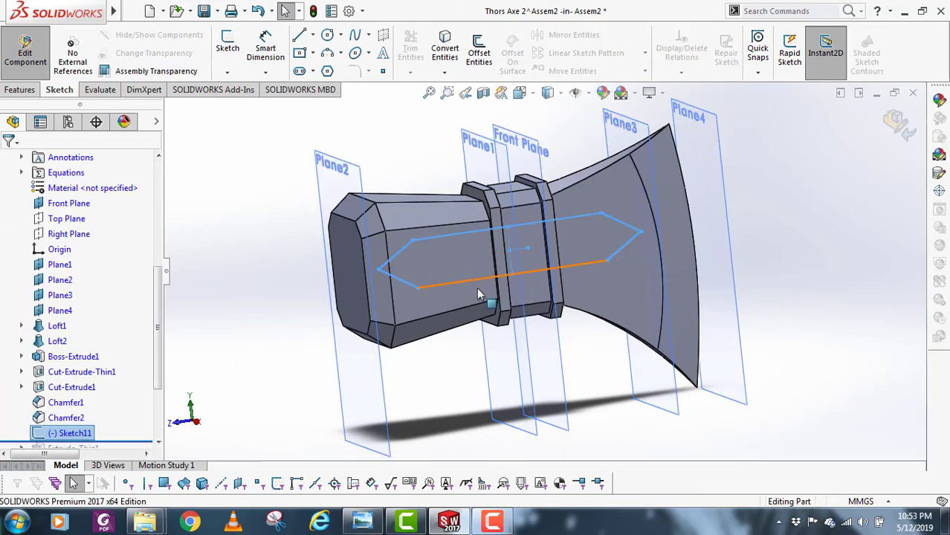
- Extrude the elongated hexagon sketch 100 mm blind as a thin feature with a Mid-Plane wall thickness of 8 mm
click(21, 90)
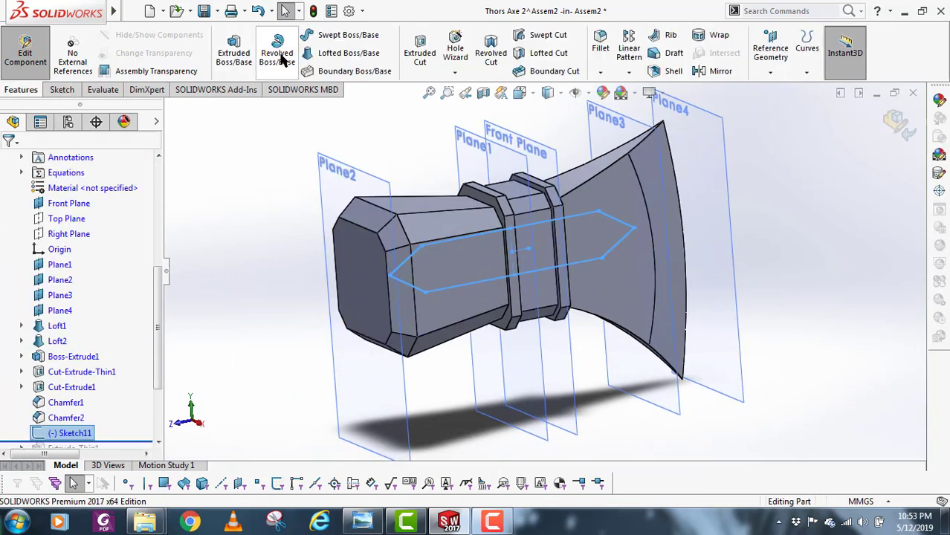
click(237, 57)
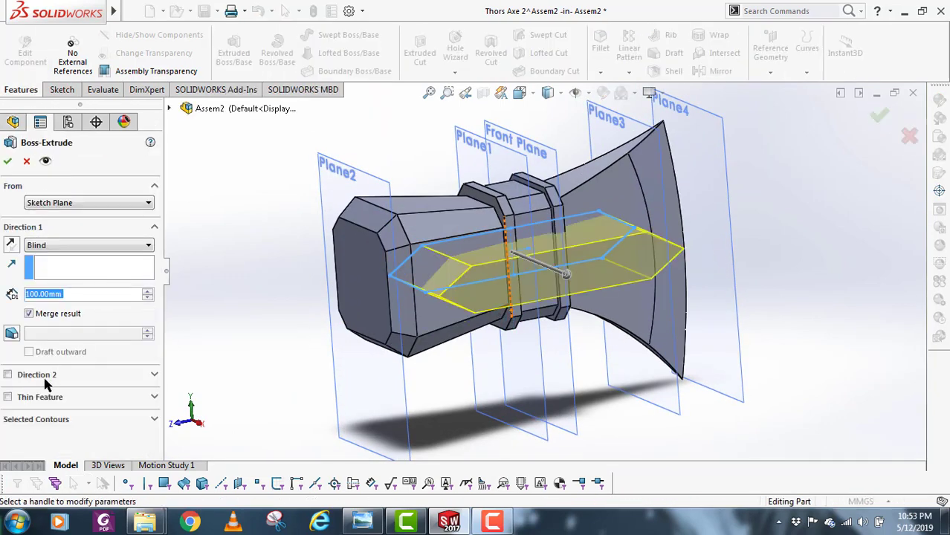
click(8, 398)
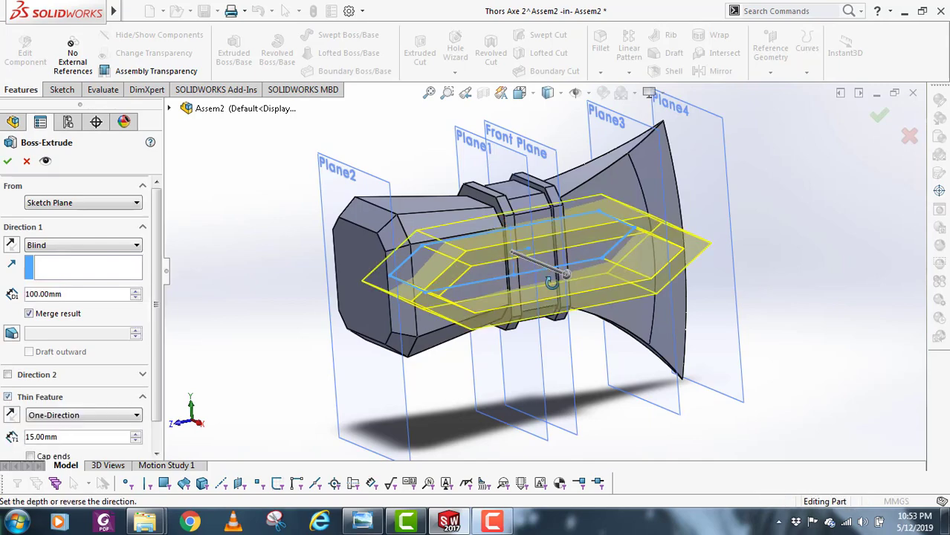
middle_drag(551, 284, 529, 262)
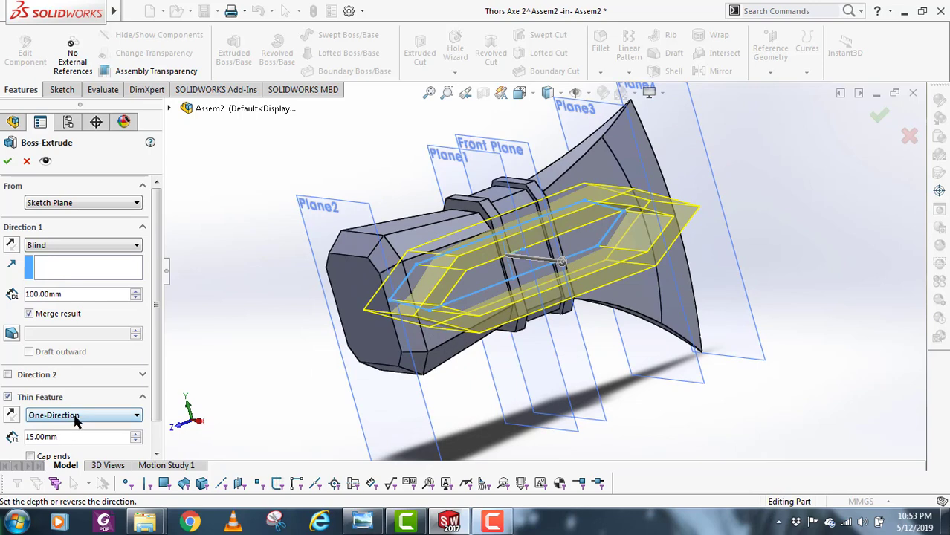
click(77, 415)
click(62, 437)
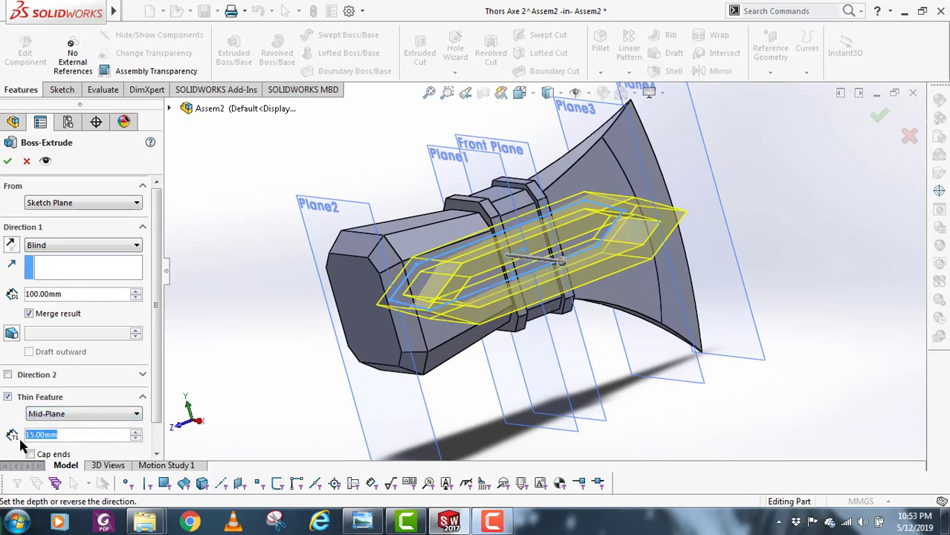
key(Return)
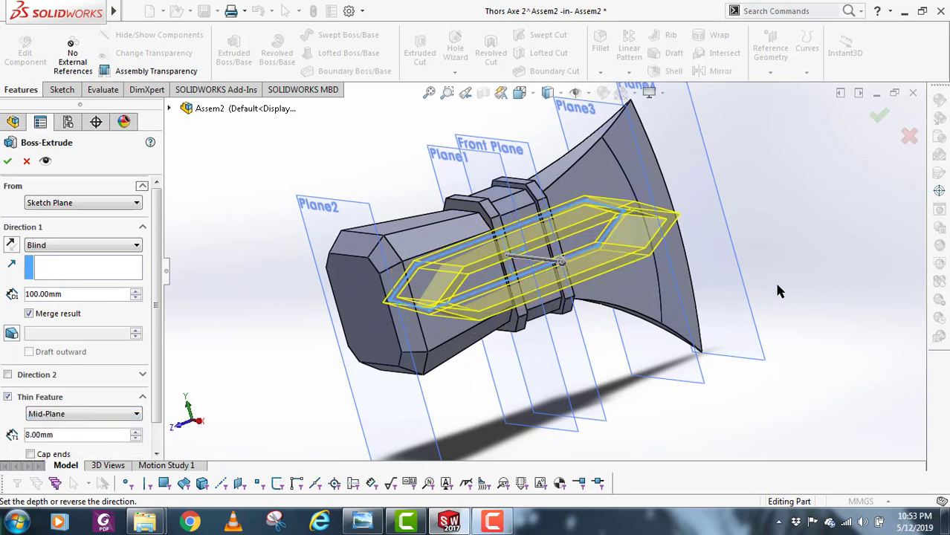
middle_drag(540, 275, 579, 335)
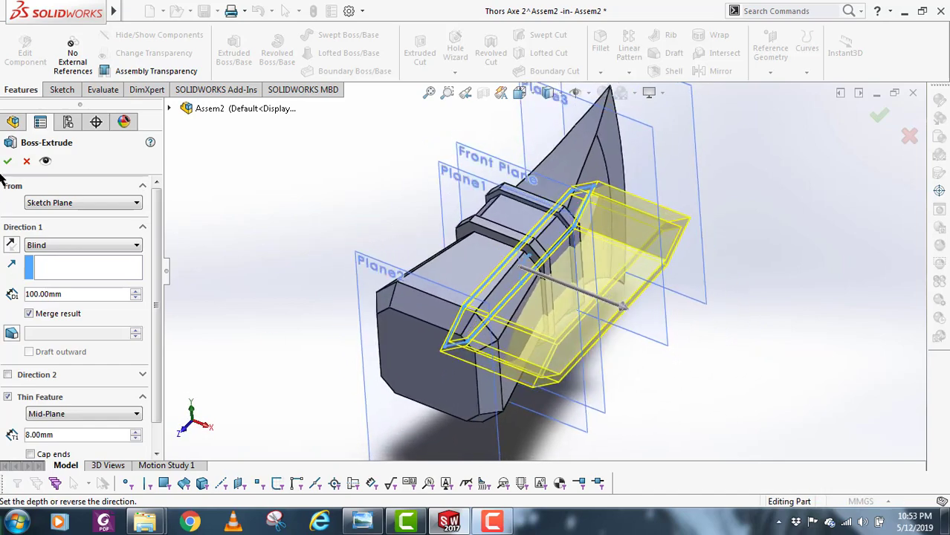
middle_drag(515, 336, 514, 288)
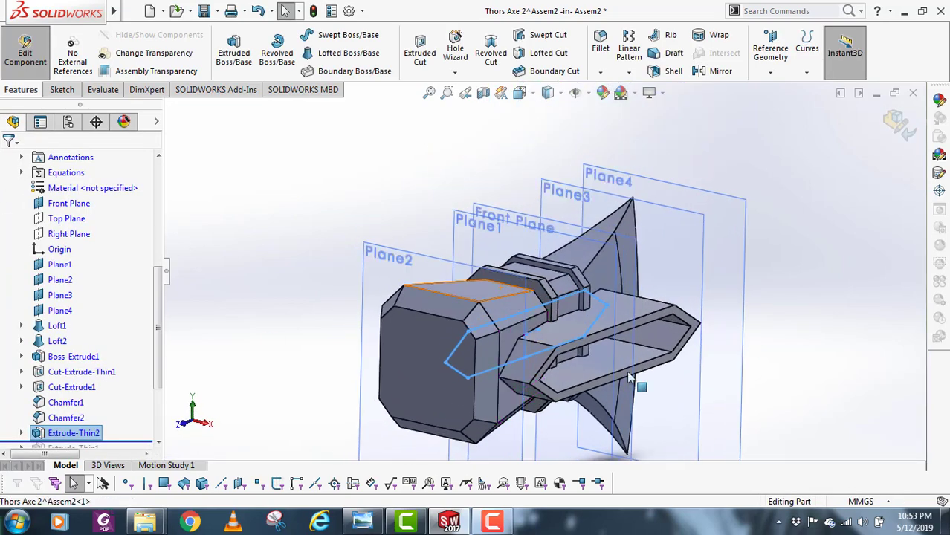
- Start a new sketch on the axe part's Top Plane
scroll(644, 376, up, 5)
middle_drag(573, 325, 579, 332)
scroll(579, 326, down, 6)
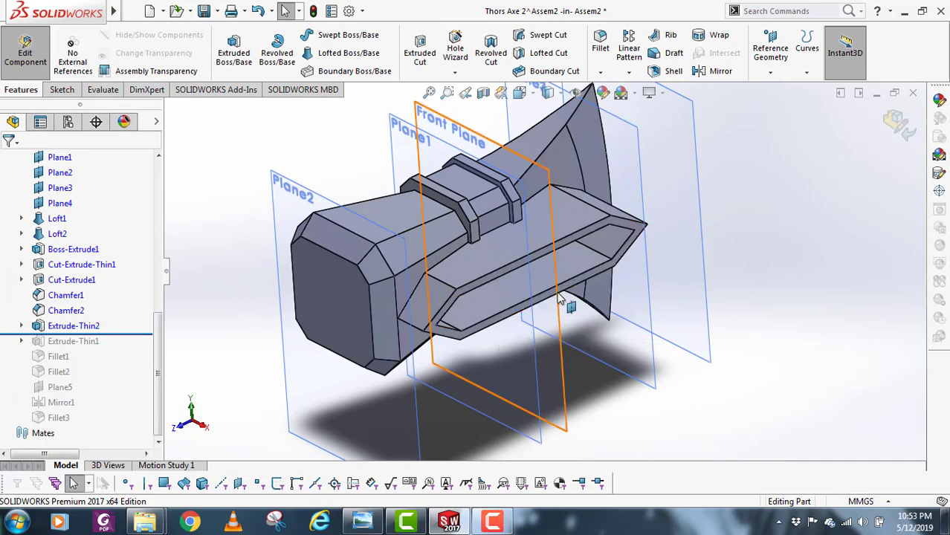
middle_drag(595, 292, 618, 289)
scroll(559, 250, down, 1)
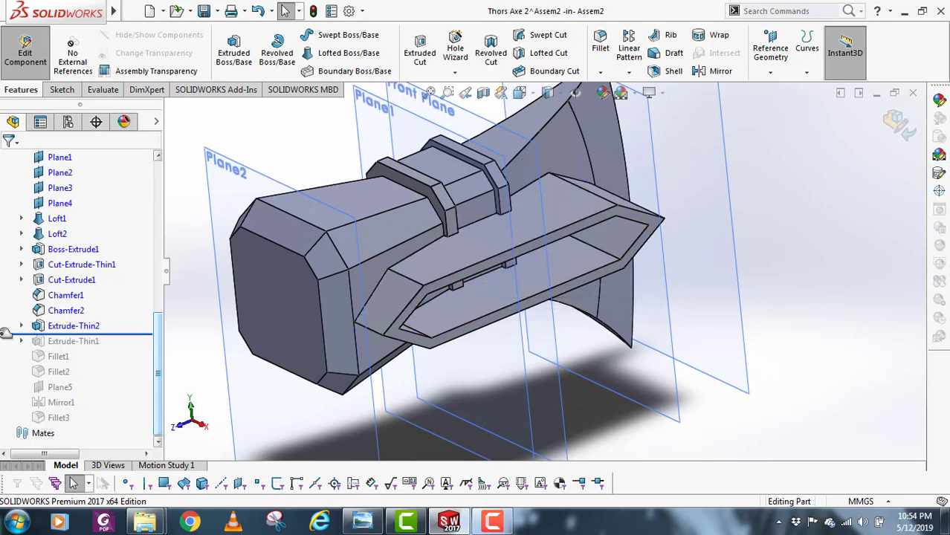
scroll(5, 333, up, 4)
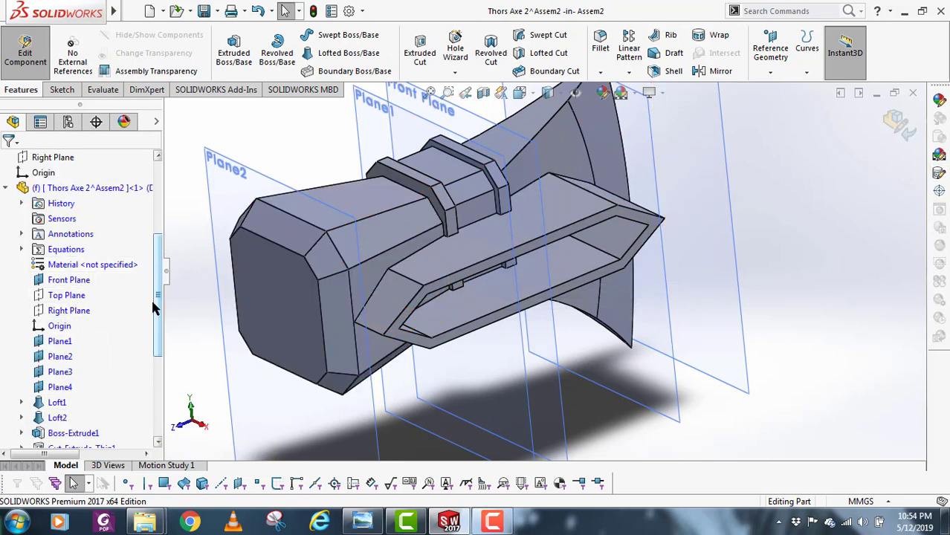
click(67, 295)
click(60, 89)
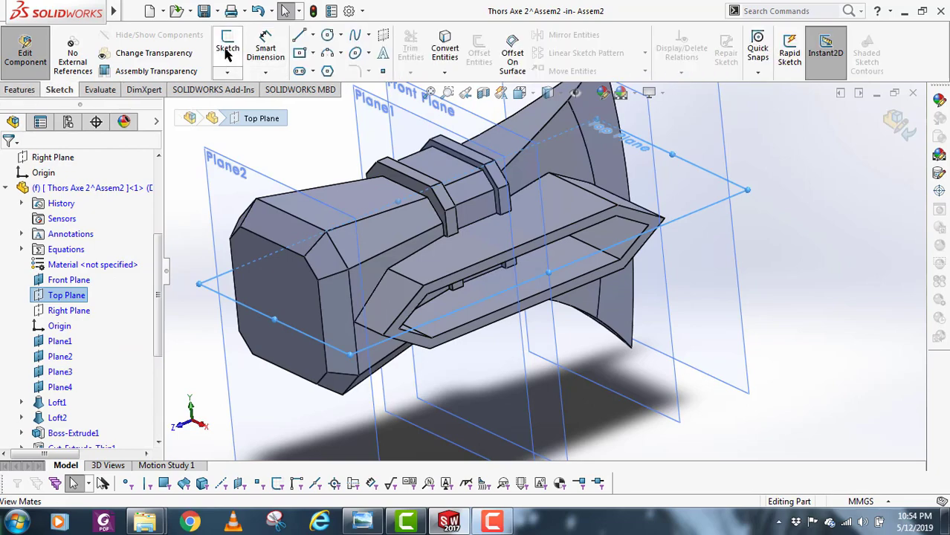
click(225, 49)
middle_drag(454, 248, 453, 310)
click(413, 310)
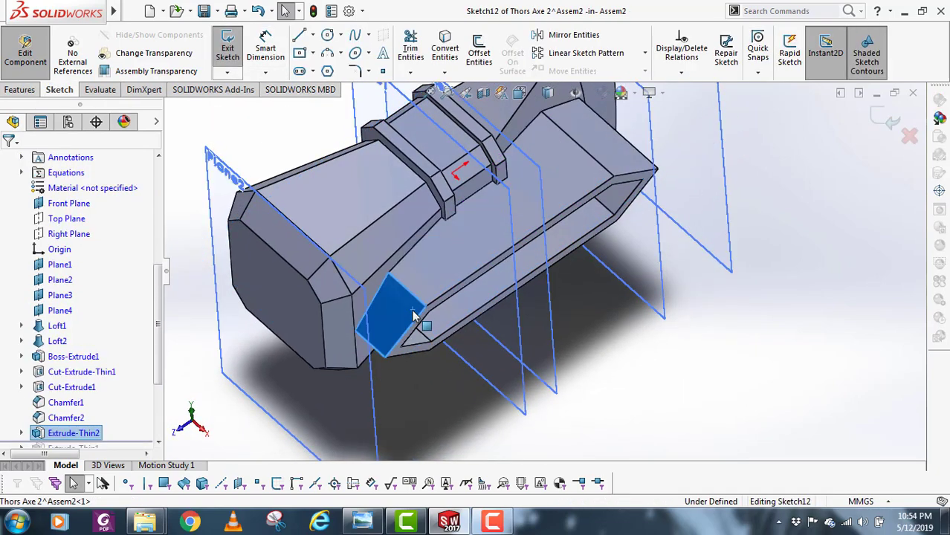
ctrl+click(454, 265)
middle_drag(513, 257, 557, 245)
ctrl+click(604, 159)
middle_drag(460, 270, 439, 257)
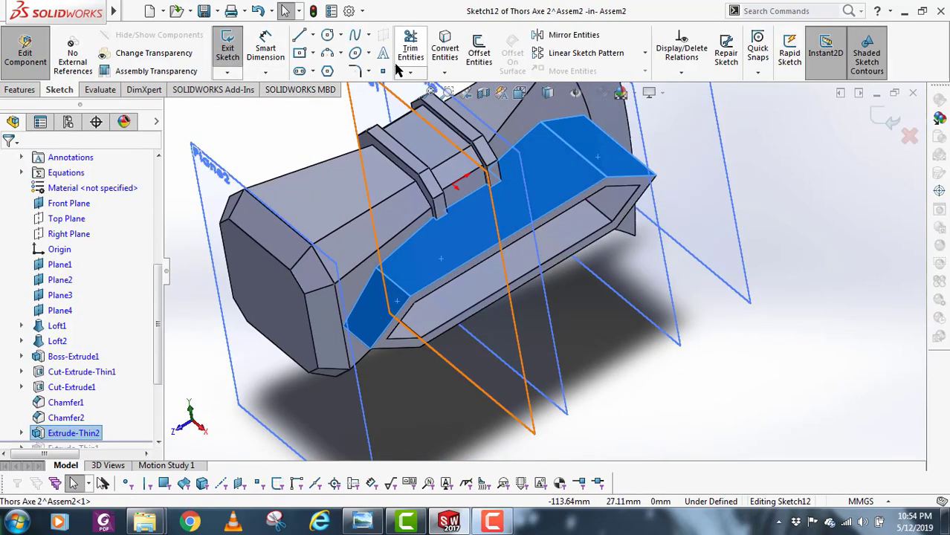
click(788, 310)
scroll(478, 228, down, 5)
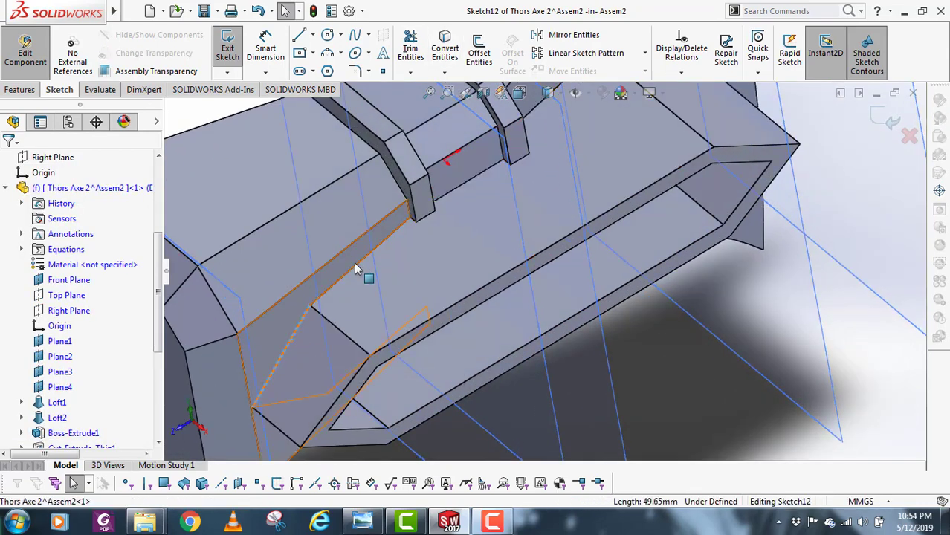
click(354, 262)
scroll(435, 200, down, 5)
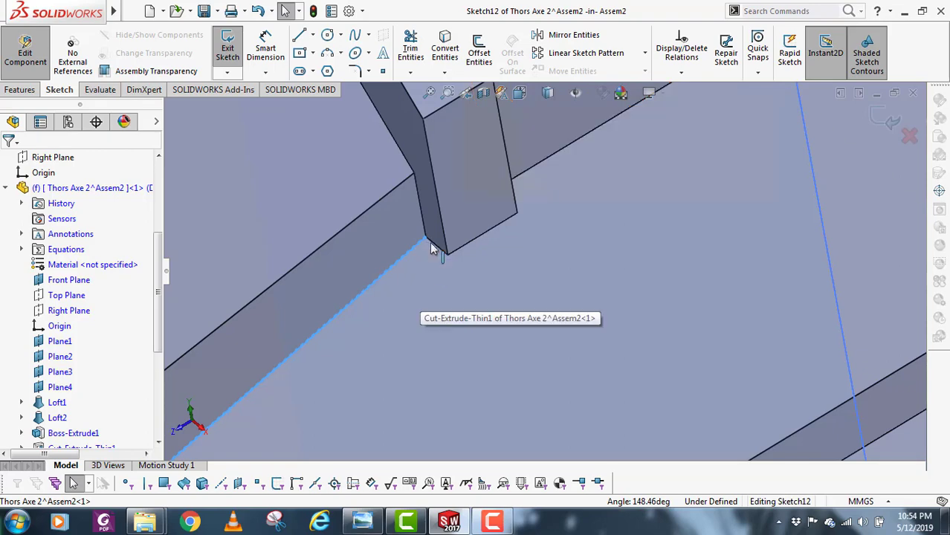
ctrl+click(452, 251)
ctrl+click(427, 268)
ctrl+click(438, 248)
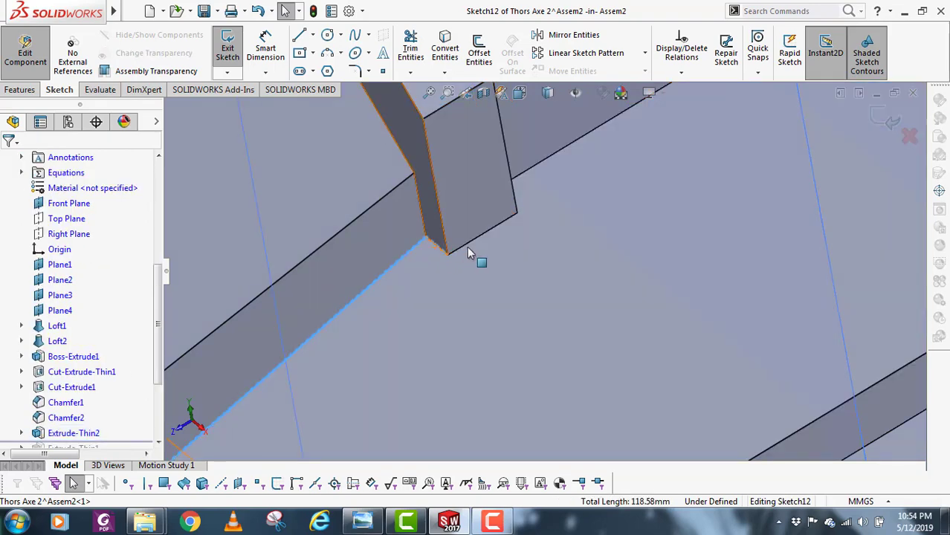
ctrl+click(470, 246)
middle_drag(548, 221, 502, 269)
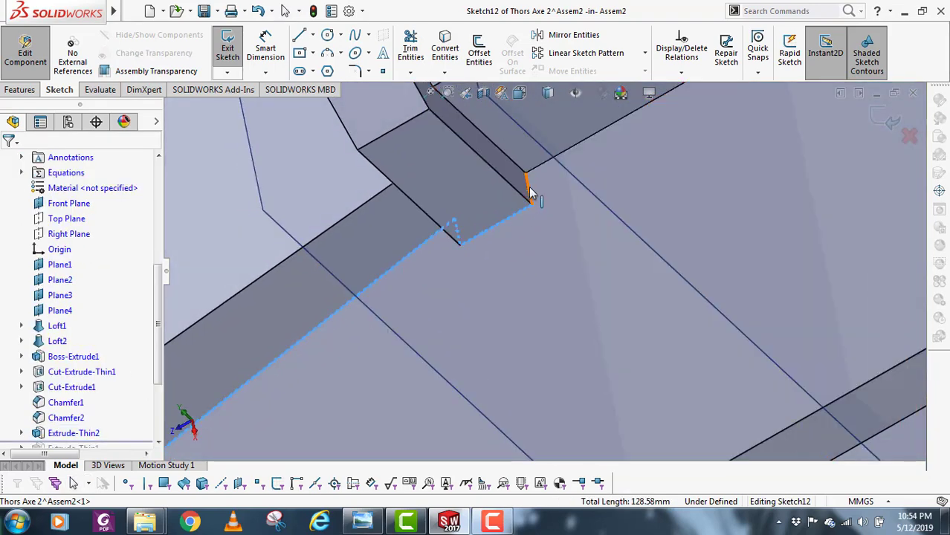
click(546, 170)
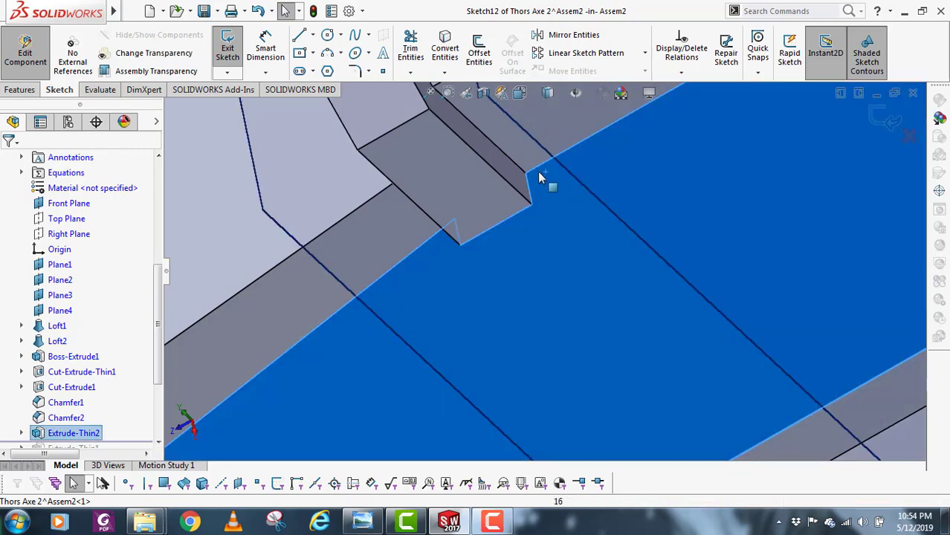
key(Escape)
- Select the edges where the hexagonal frame meets the axe body, from the hammer-side tip to the second neck band
scroll(525, 275, up, 8)
middle_drag(534, 283, 476, 264)
scroll(442, 390, down, 2)
click(424, 327)
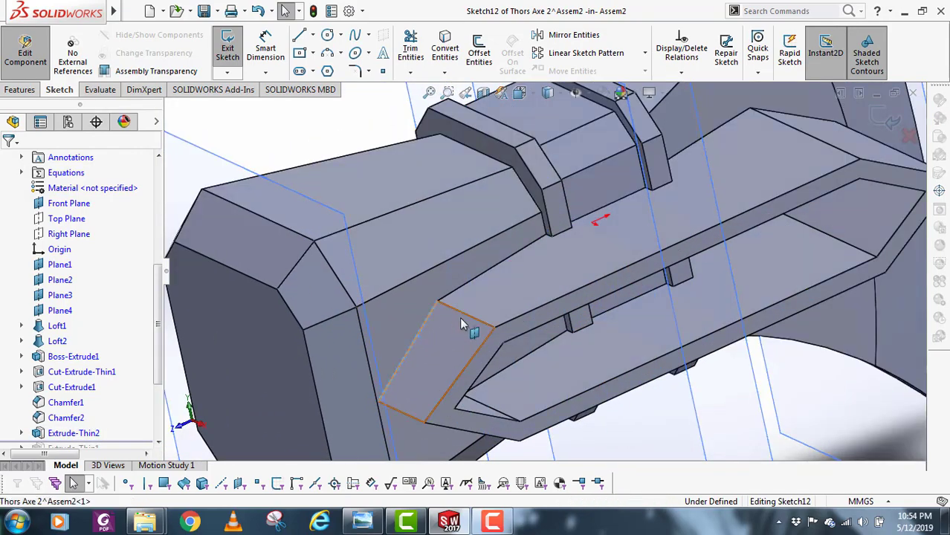
ctrl+click(463, 286)
scroll(567, 250, down, 6)
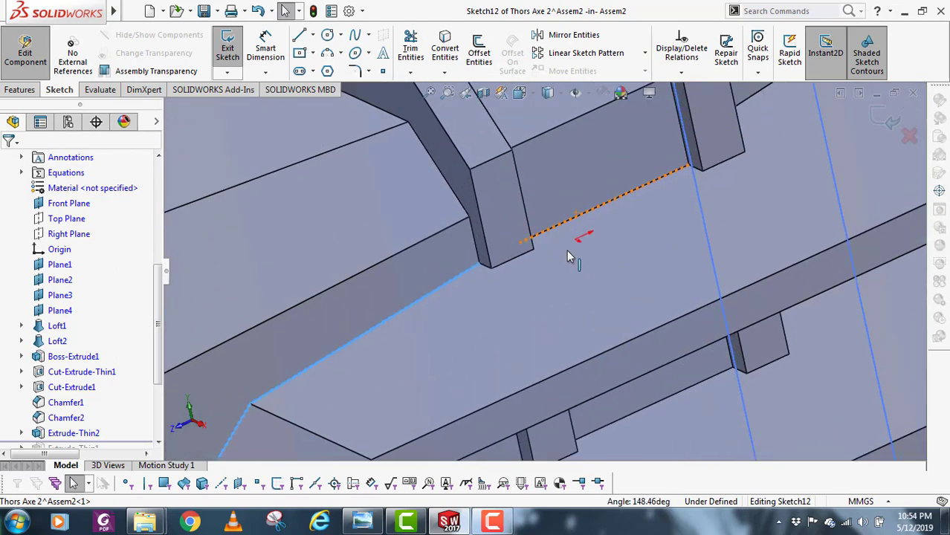
ctrl+click(475, 263)
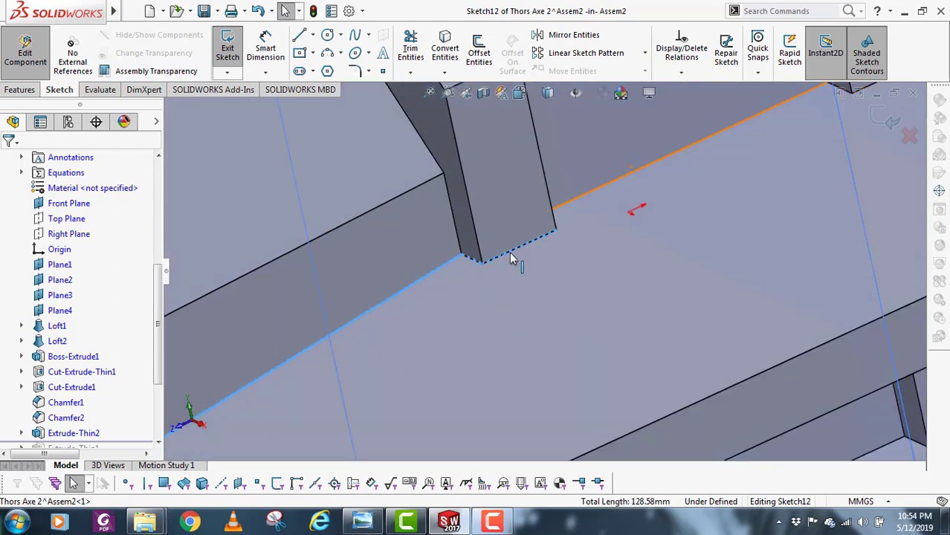
scroll(801, 149, up, 3)
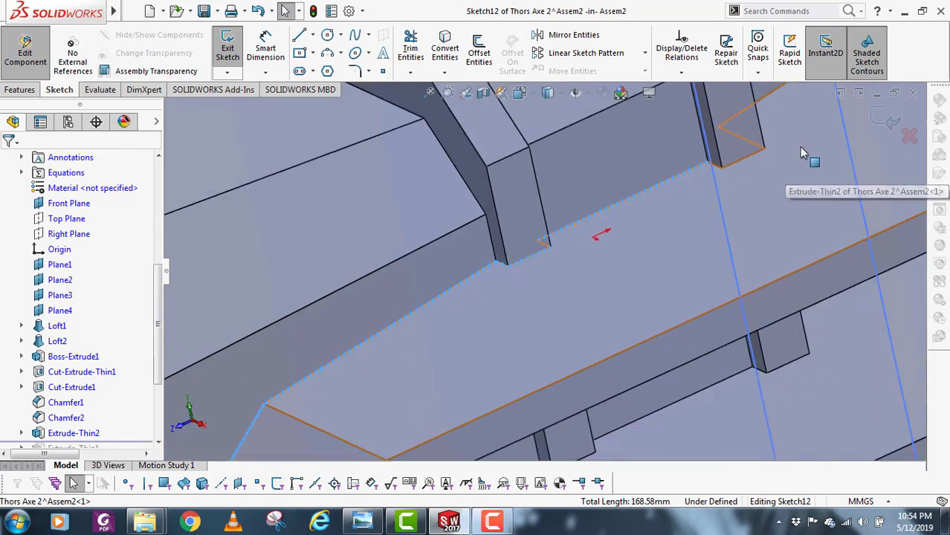
click(732, 169)
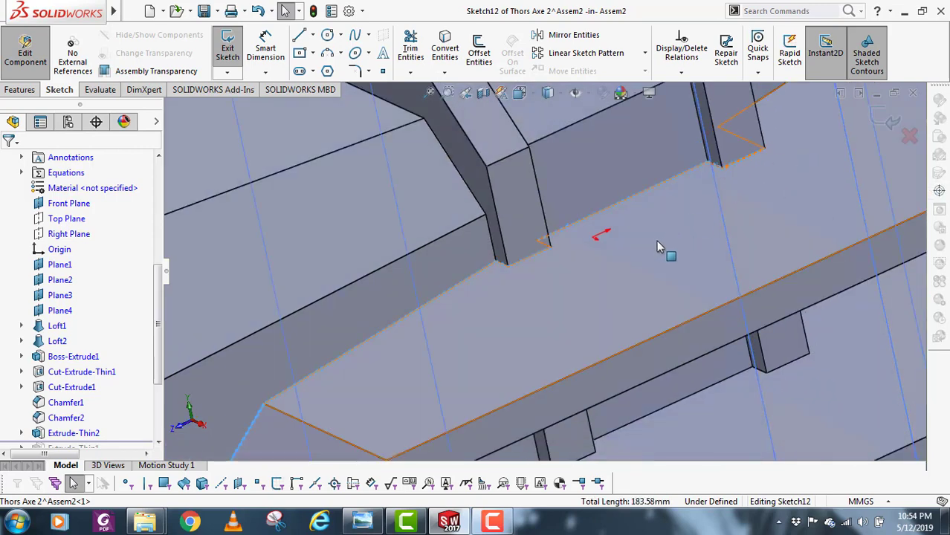
- Add the remaining frame-to-body edges around the second neck band and on to the blade-side tip to the selection
middle_drag(665, 255, 653, 283)
ctrl+click(630, 212)
scroll(687, 240, up, 4)
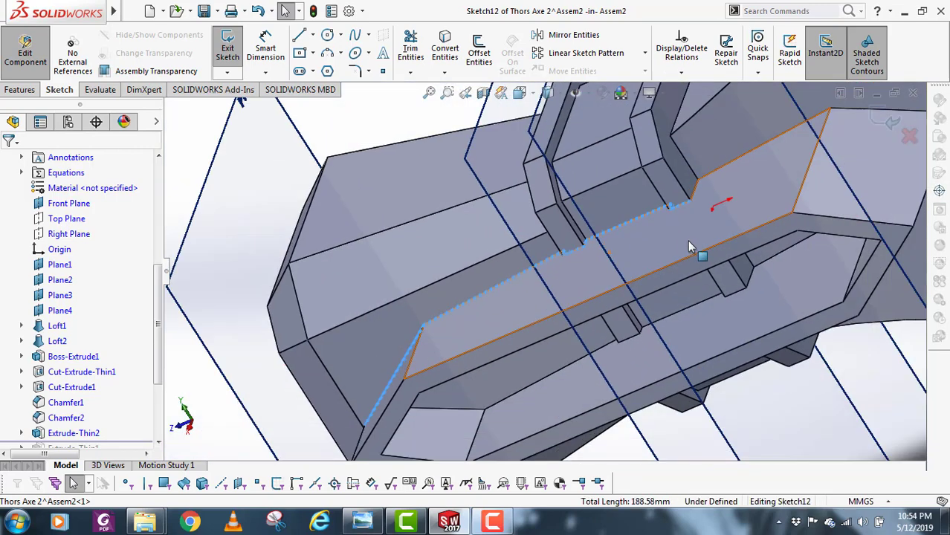
scroll(780, 171, down, 4)
click(532, 258)
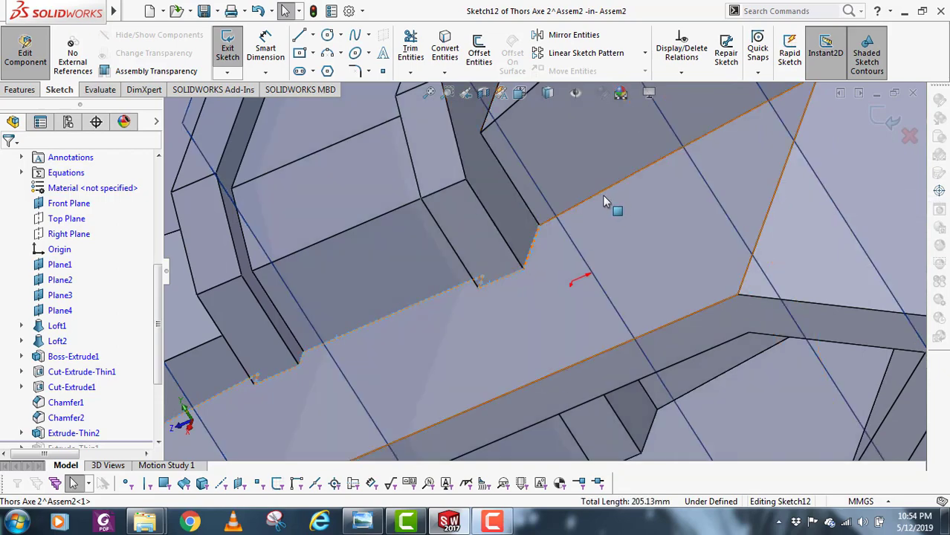
click(603, 191)
middle_drag(646, 240, 753, 187)
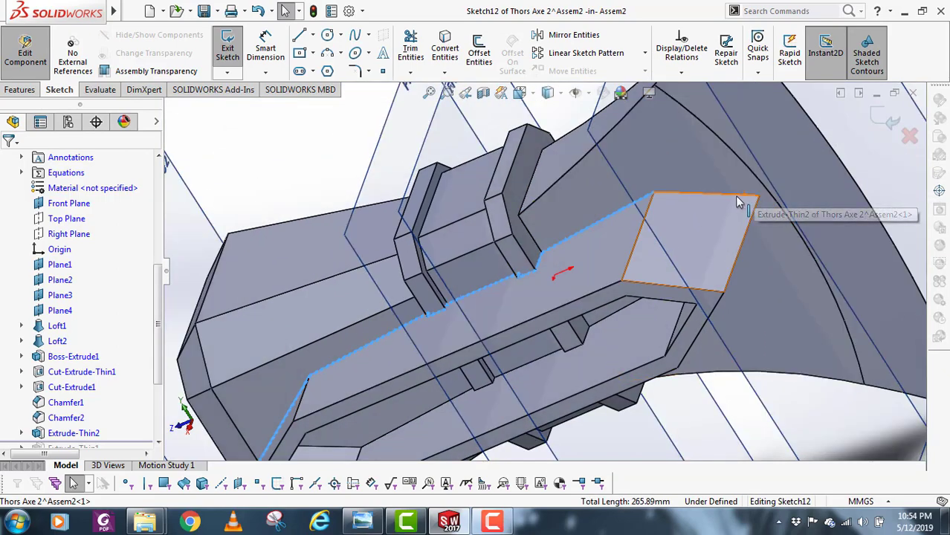
click(742, 200)
scroll(742, 199, up, 3)
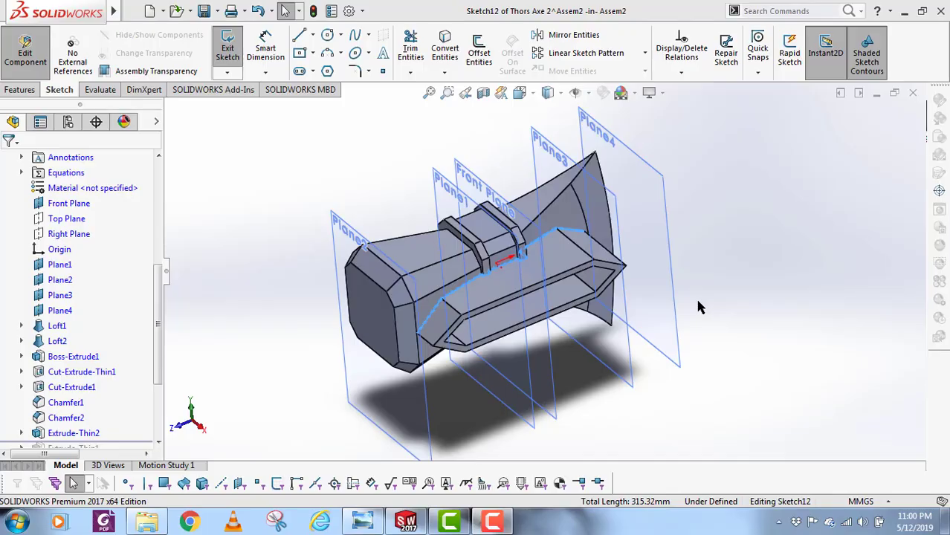
- Offset the selected edge chain outward from the axe body by 5 mm in the sketch
middle_drag(513, 283, 524, 273)
scroll(527, 277, down, 3)
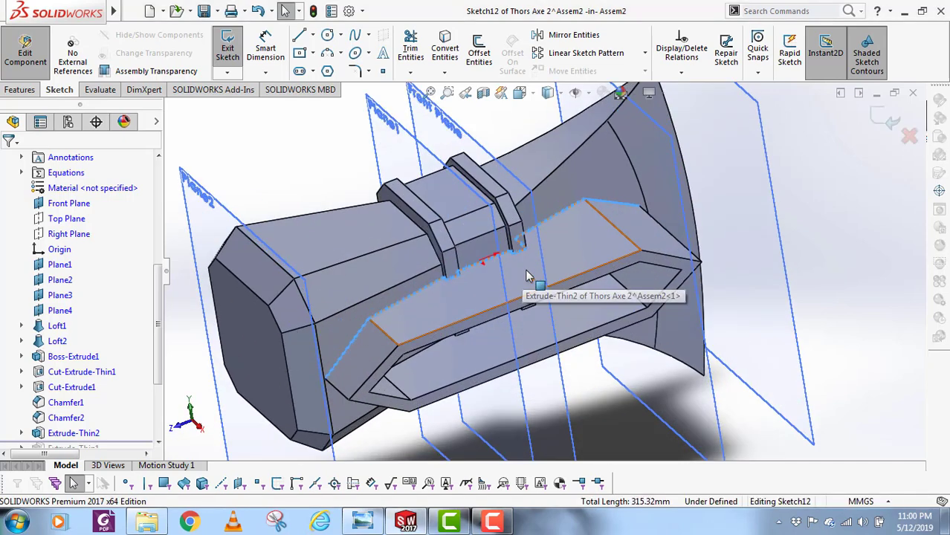
click(476, 49)
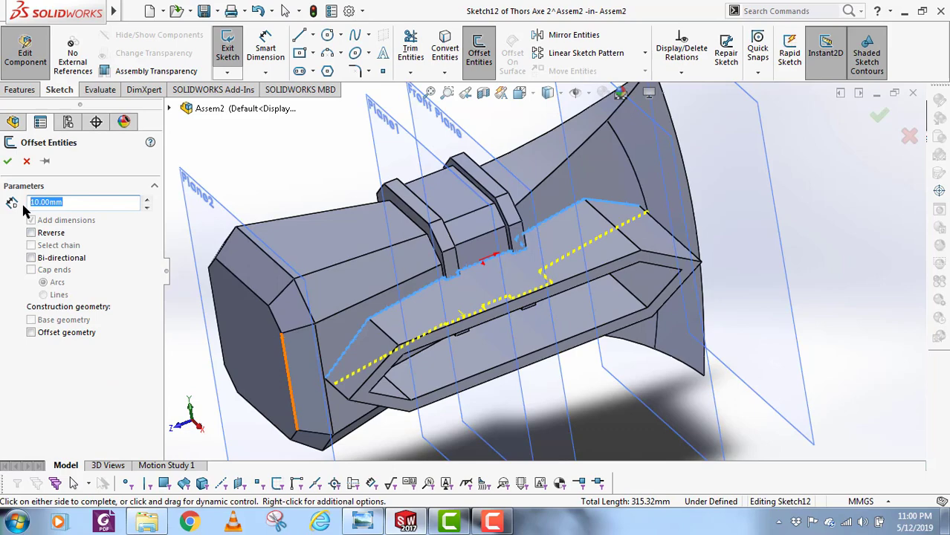
text(5)
key(Return)
middle_drag(295, 233, 442, 359)
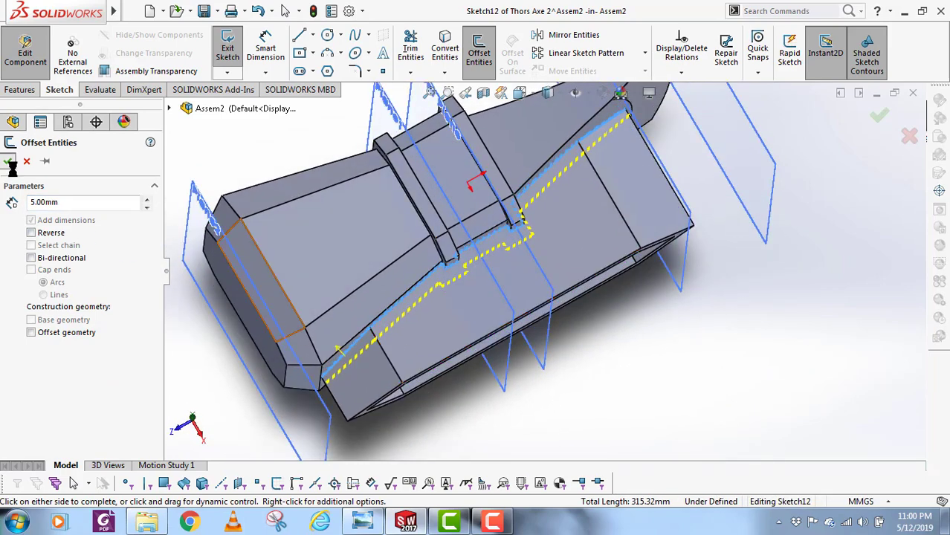
click(9, 161)
- Cut-extrude the closed offset contour with the Through All - Both end condition to trim the protruding hexagonal frame
scroll(584, 140, down, 8)
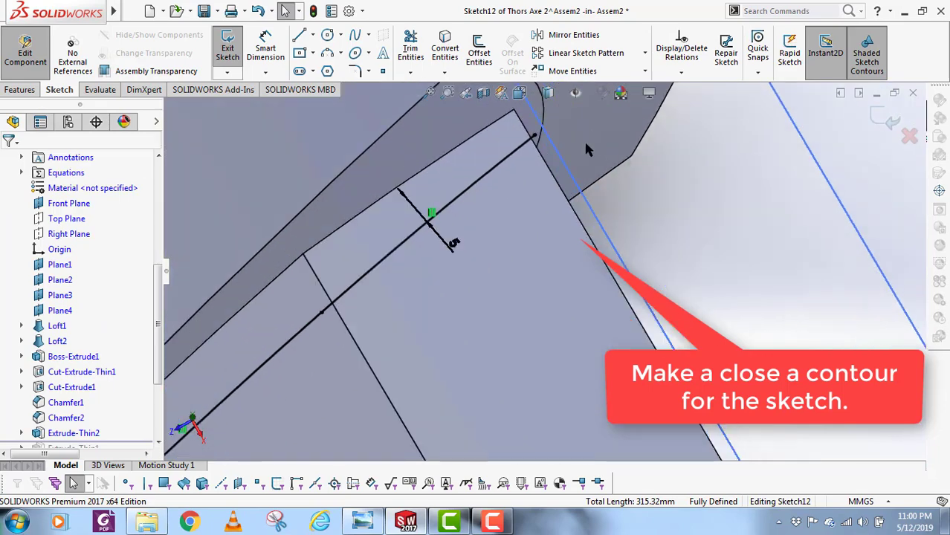
mouse_move(586, 149)
middle_down()
mouse_move(513, 187)
mouse_move(510, 138)
middle_up()
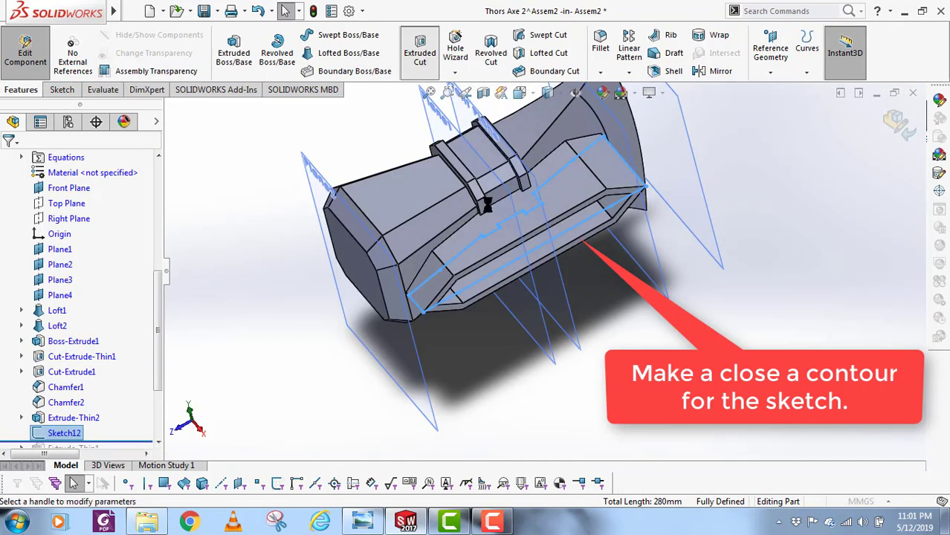
click(89, 244)
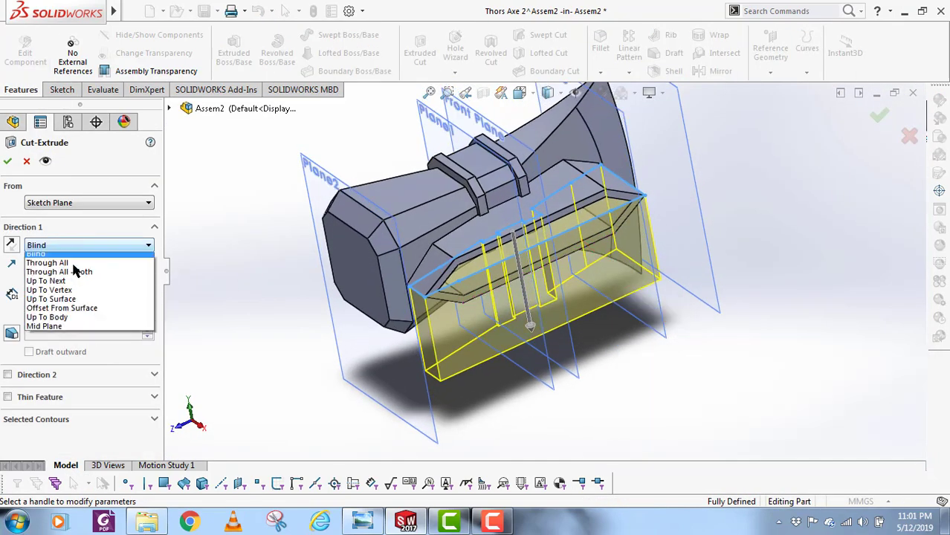
click(60, 268)
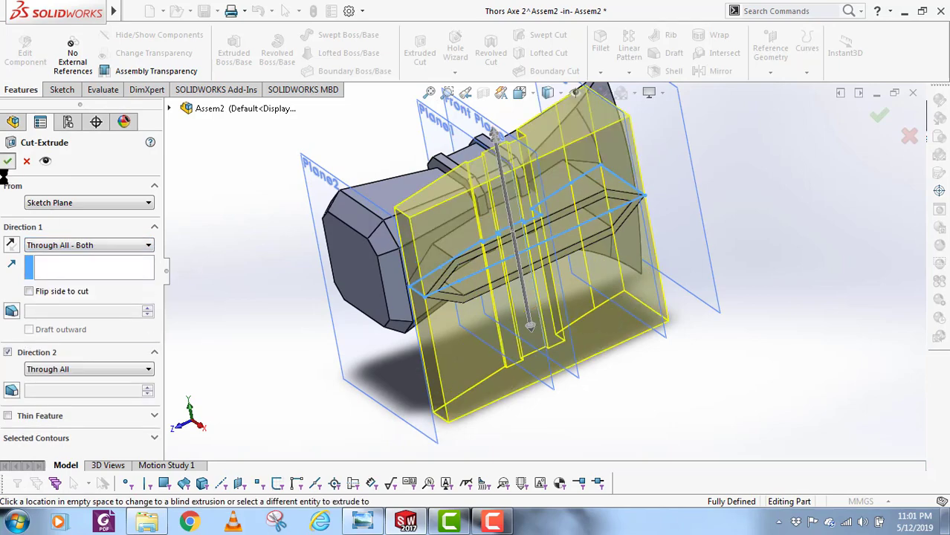
- Accept the trimming cut, and mirror the thin hexagonal frame together with its cut about the axe part's Right Plane
click(7, 160)
middle_drag(545, 213, 502, 275)
scroll(472, 276, down, 2)
click(46, 327)
ctrl+click(61, 312)
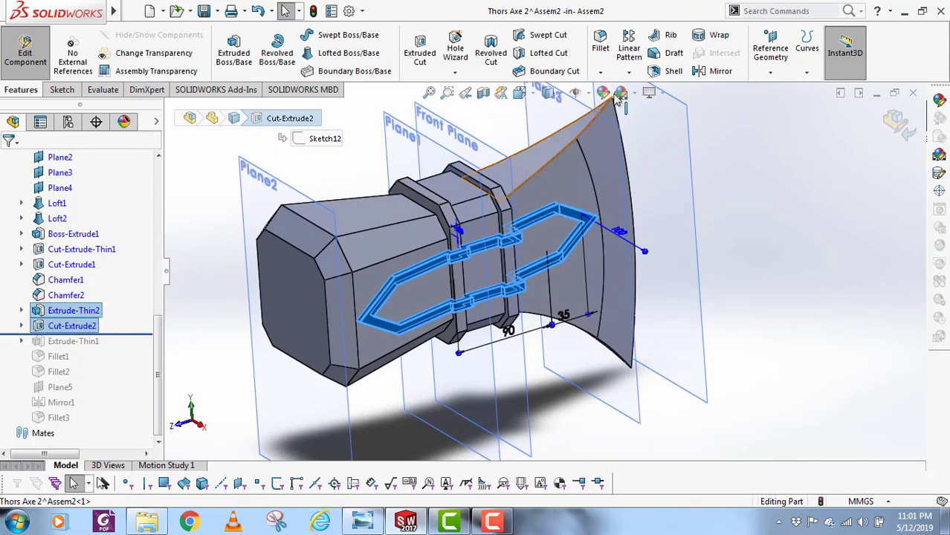
click(629, 72)
click(638, 125)
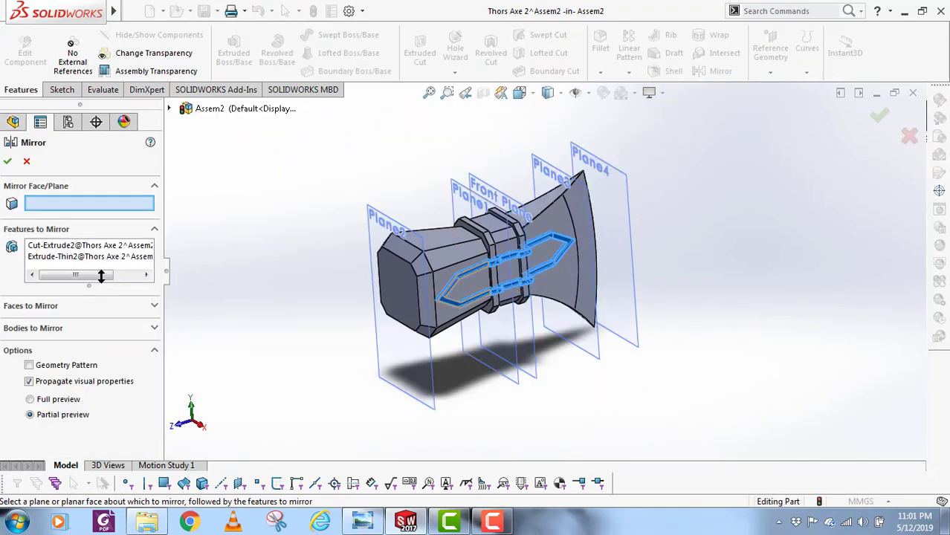
click(179, 109)
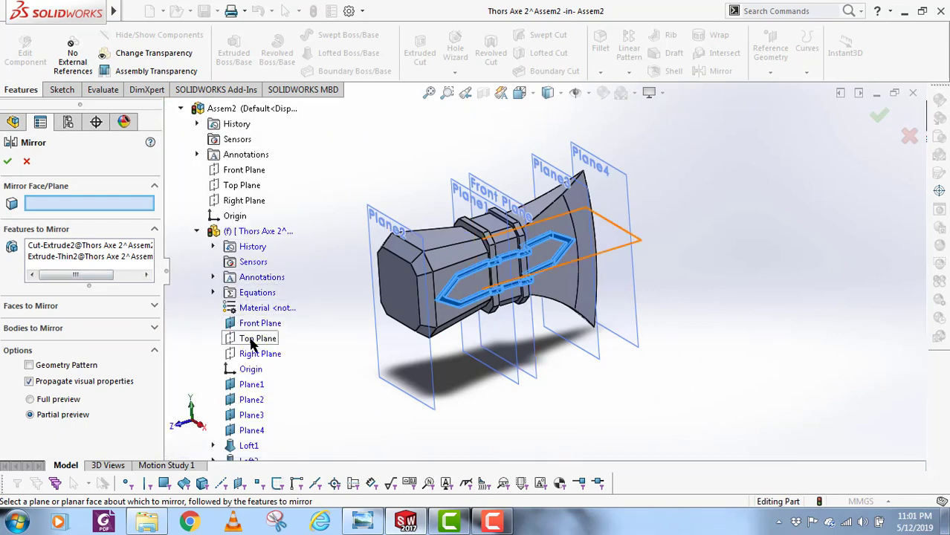
click(254, 354)
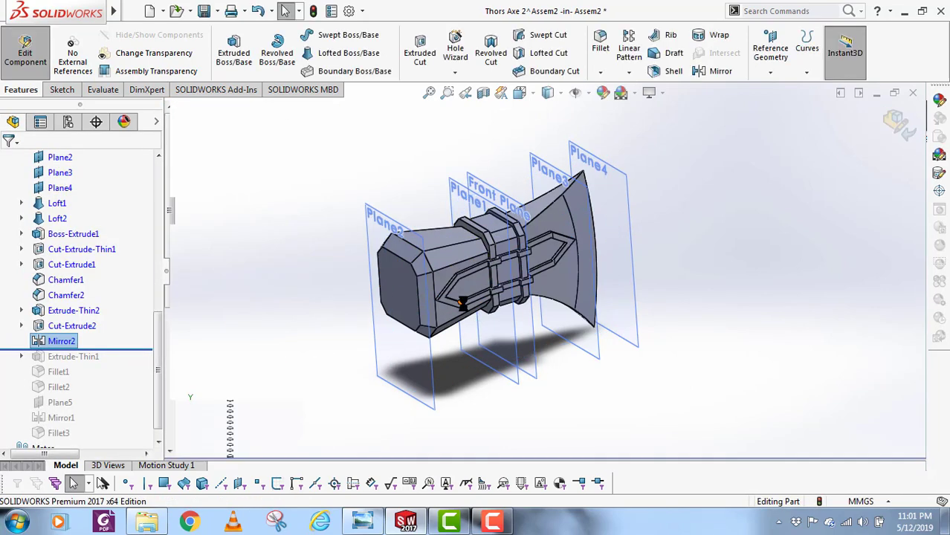
middle_drag(462, 301, 513, 281)
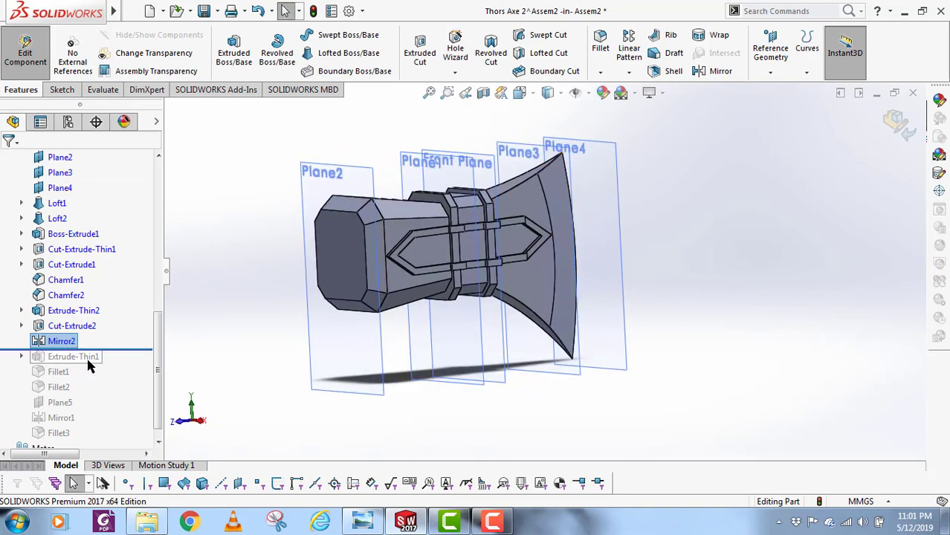
- Roll the part's feature history forward past the last fillet to restore the crossed straps around the neck
drag(137, 351, 121, 441)
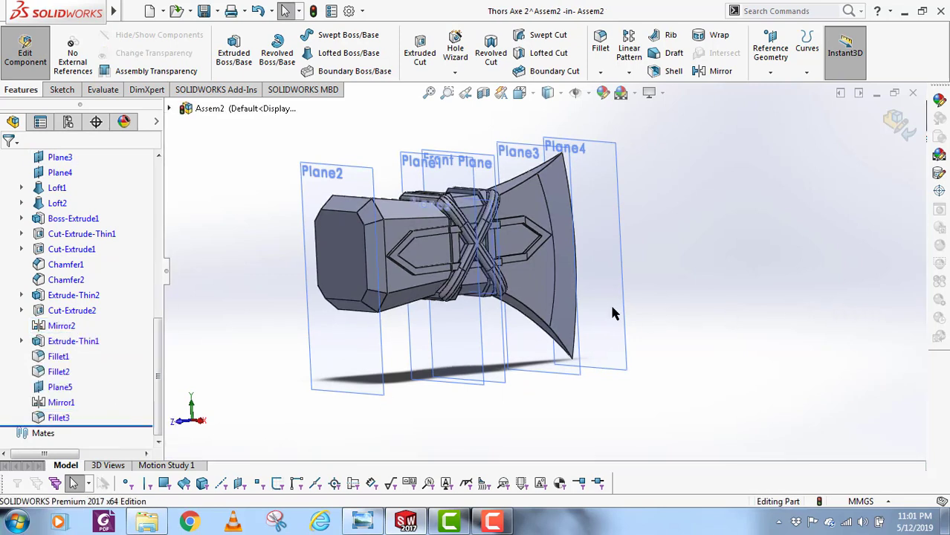
middle_drag(612, 313, 530, 249)
scroll(491, 286, down, 4)
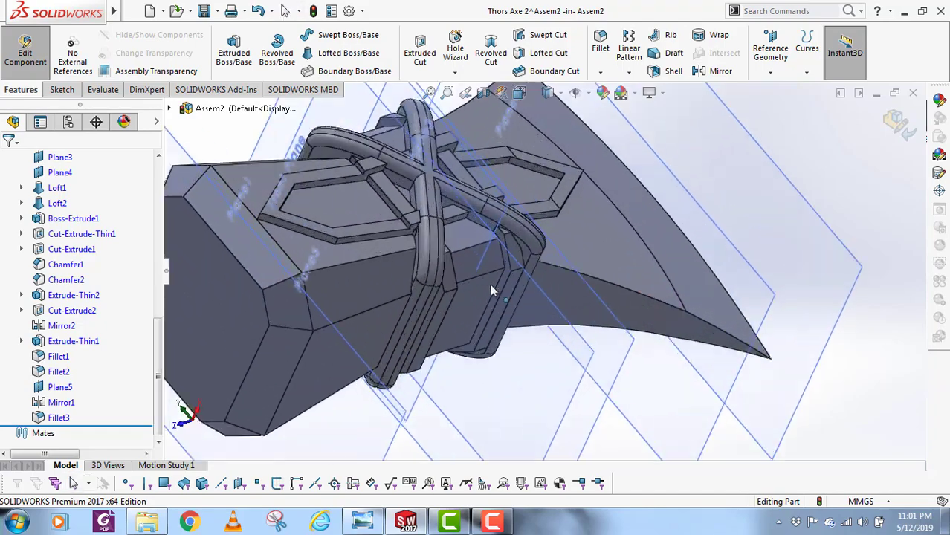
middle_drag(491, 284, 520, 308)
scroll(513, 320, up, 3)
- Start a sketch on the flat underside face between the neck bands and draw a centre rectangle about 20 by 25 mm
click(487, 298)
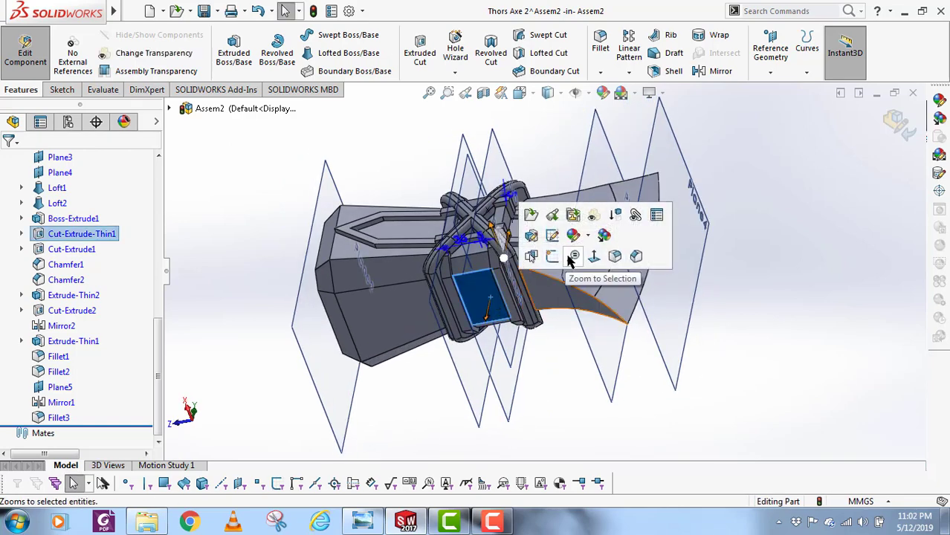
click(552, 256)
scroll(498, 286, down, 5)
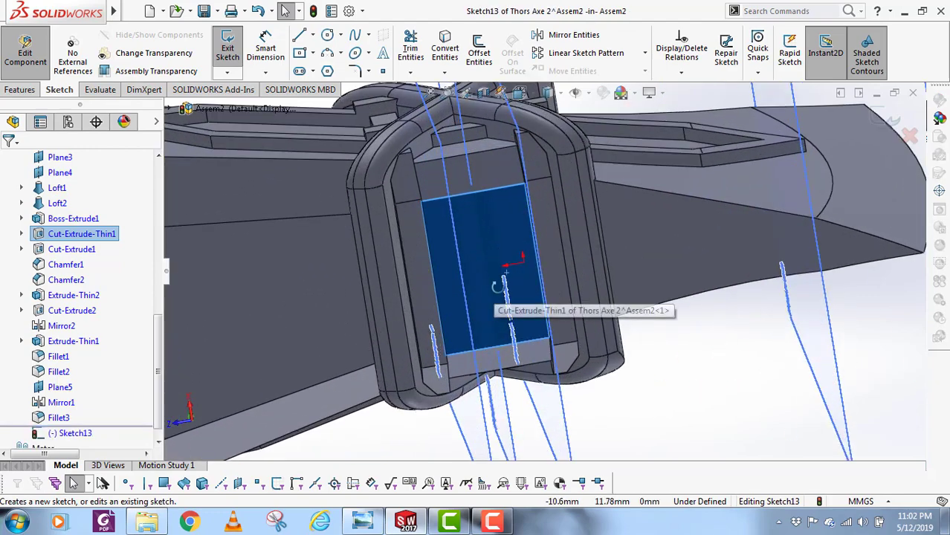
middle_drag(497, 287, 483, 263)
click(300, 54)
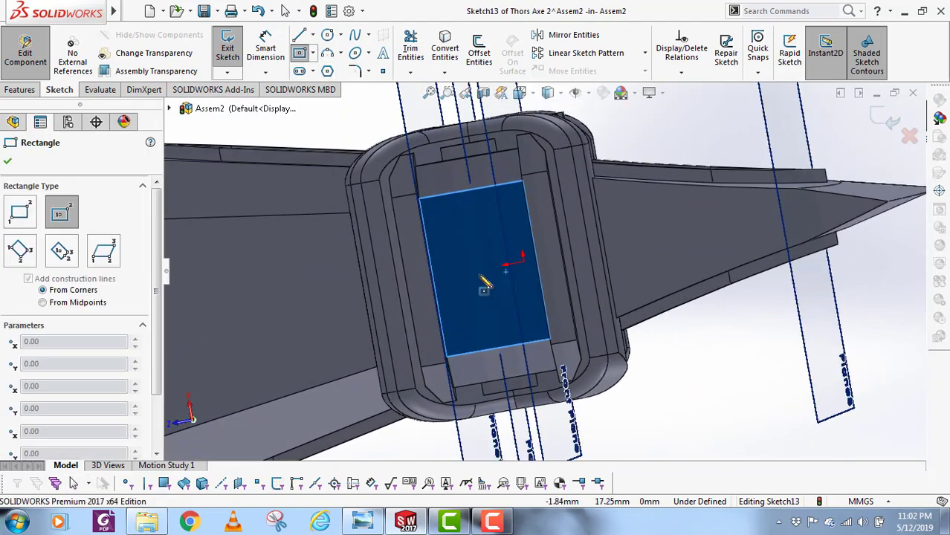
click(486, 263)
click(517, 290)
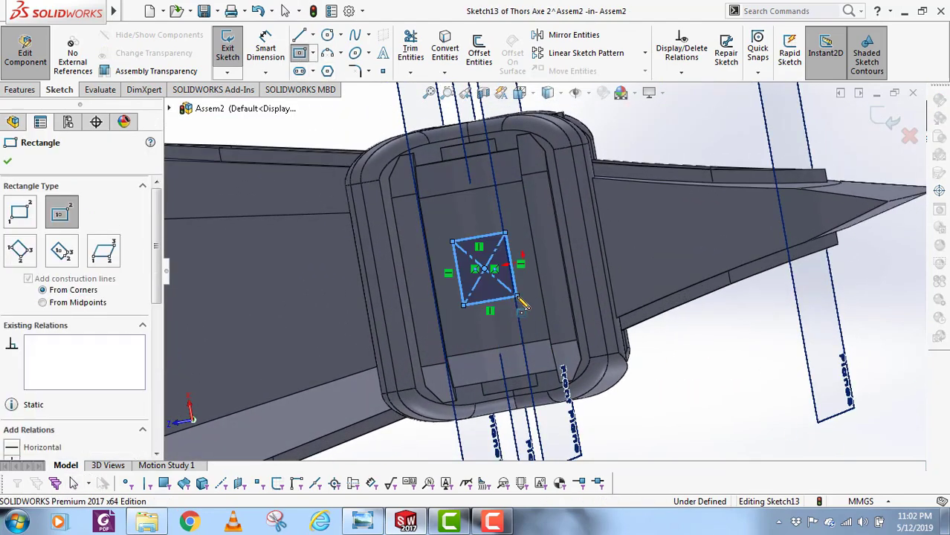
key(Escape)
- Draw a line from the rectangle's centre to the sketch origin and make it a construction line
scroll(510, 280, down, 3)
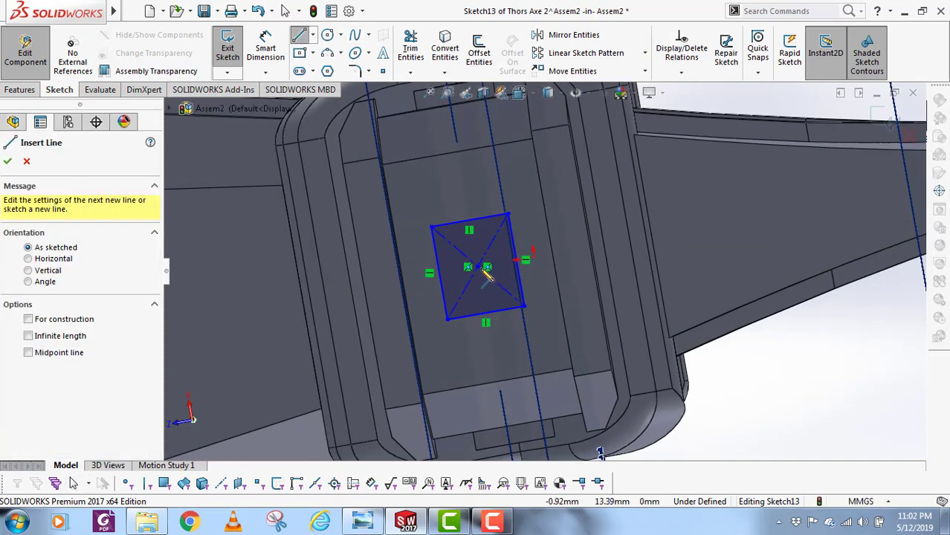
click(478, 267)
click(534, 257)
key(Escape)
scroll(505, 267, down, 2)
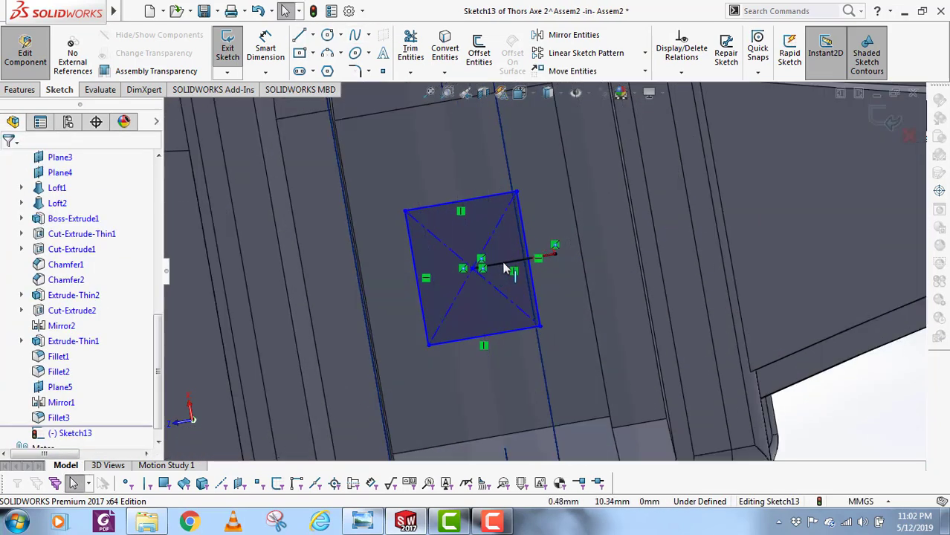
click(504, 265)
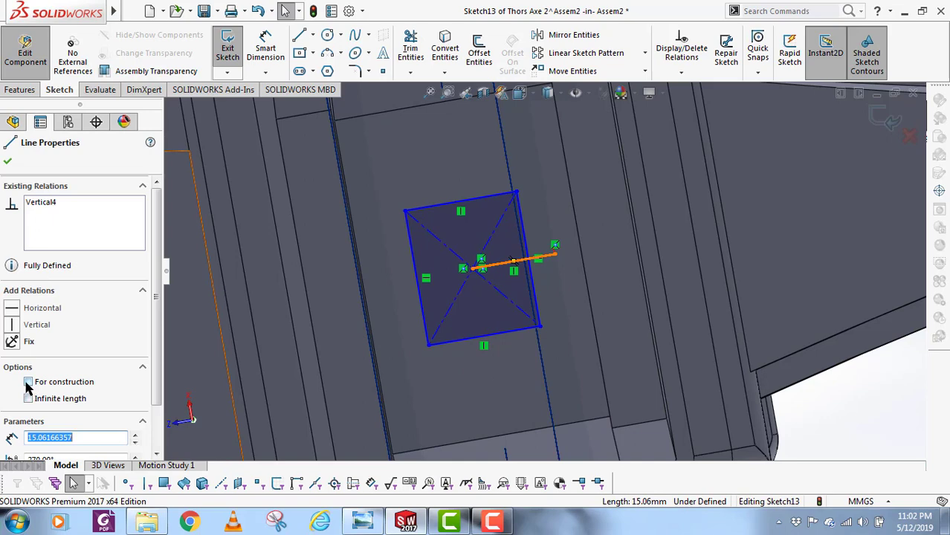
click(28, 383)
scroll(399, 171, up, 1)
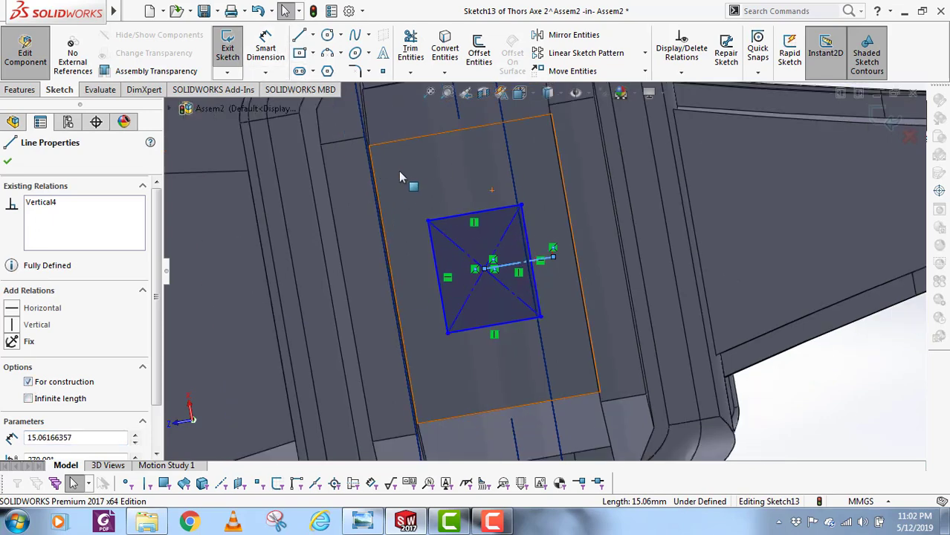
- Dimension the rectangle's side running along the axe head's length at 25 mm
middle_drag(549, 273, 555, 289)
click(278, 60)
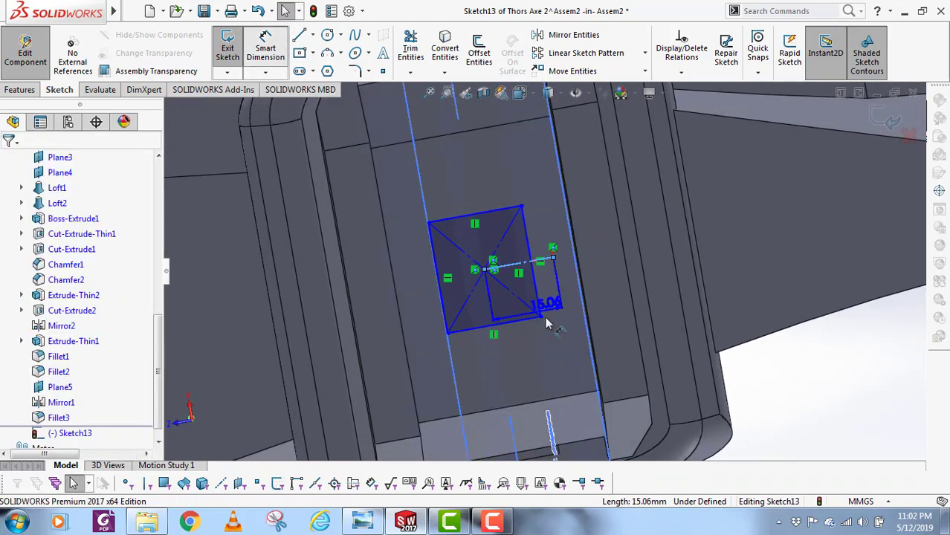
key(Escape)
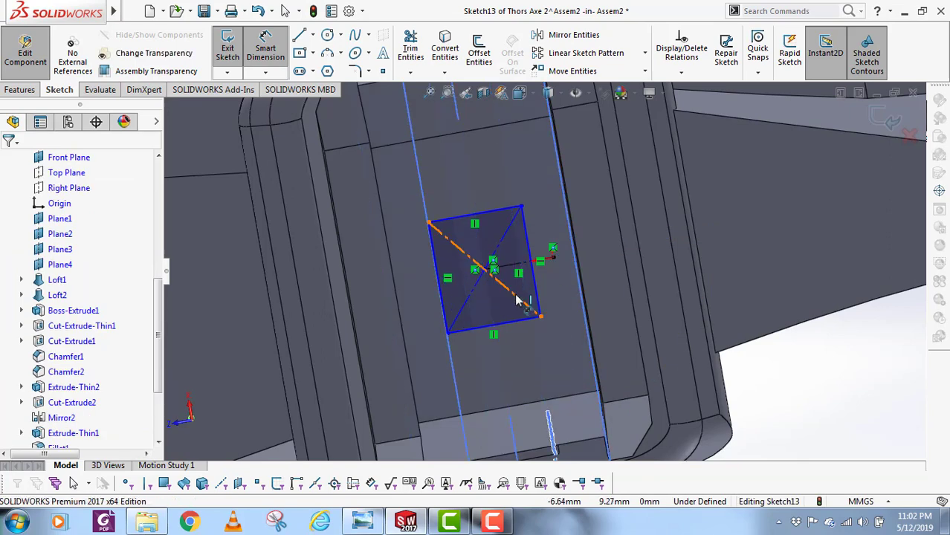
click(272, 55)
click(510, 328)
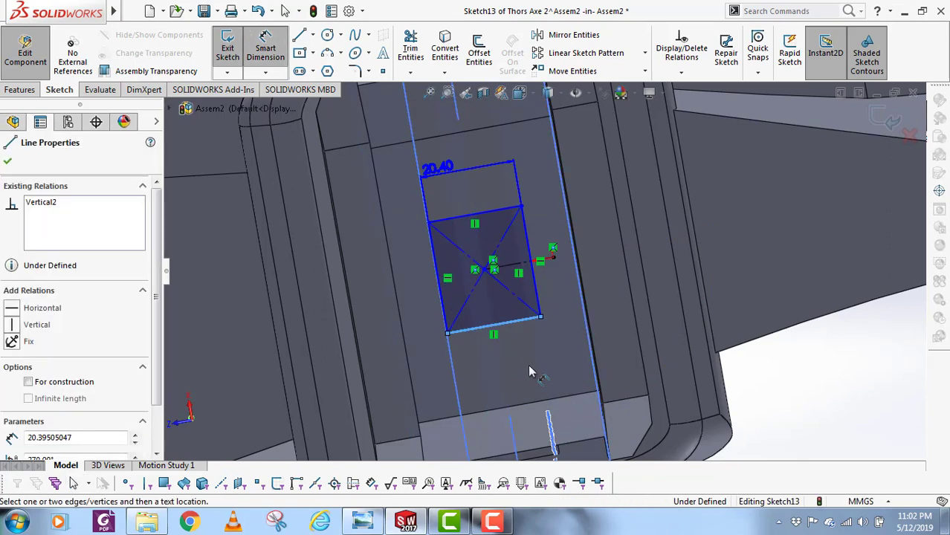
scroll(509, 372, up, 3)
click(672, 356)
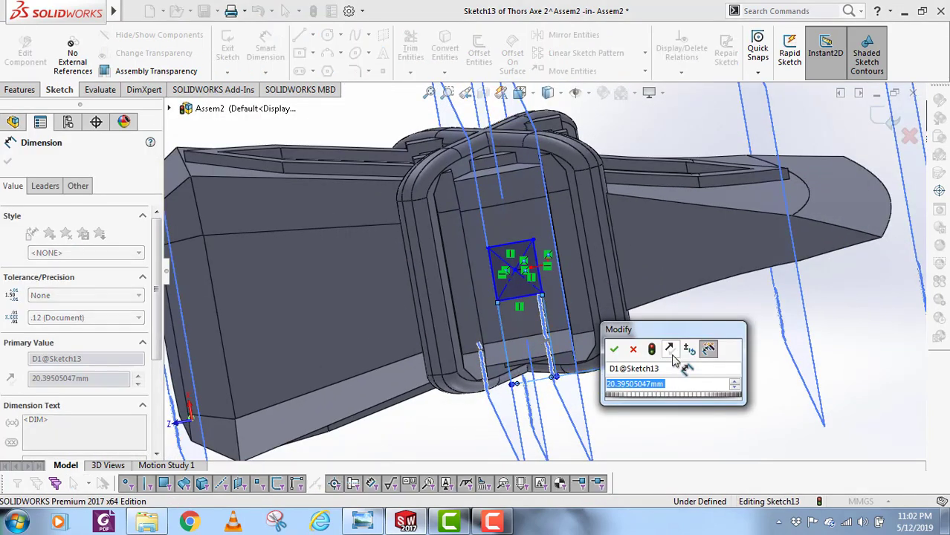
text(25)
key(Return)
- Dimension the rectangle's side running across the axe head at 25 mm
scroll(589, 293, down, 2)
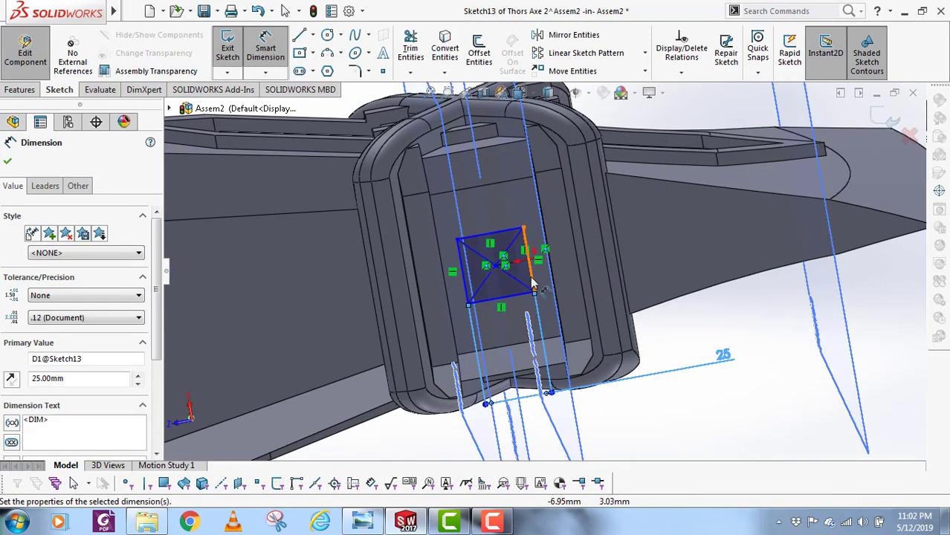
click(528, 276)
click(688, 342)
text(25)
key(Return)
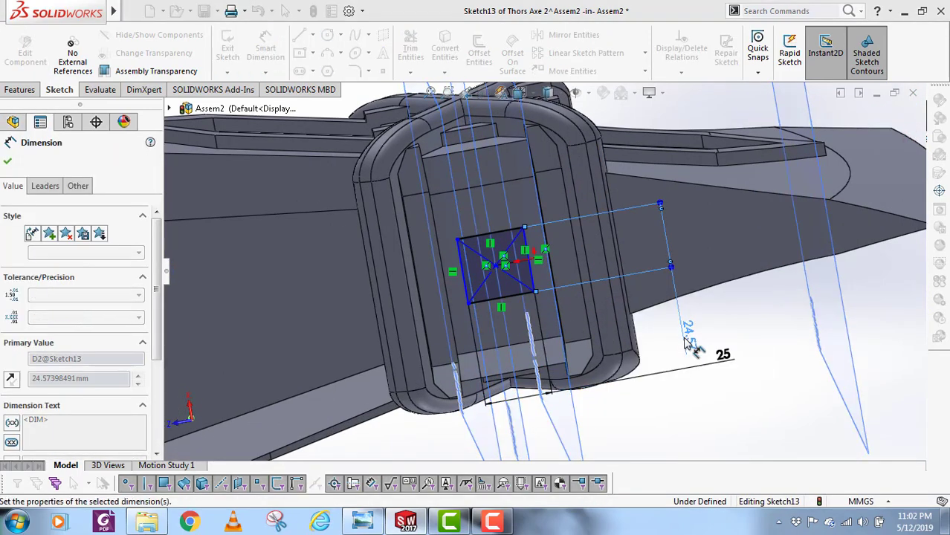
middle_drag(658, 335, 536, 316)
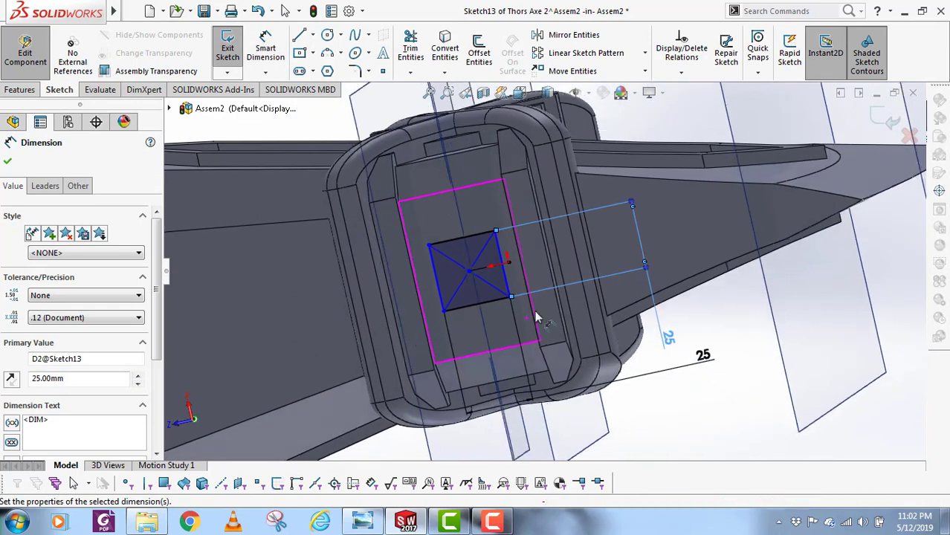
- Draw a short construction line about 7 mm long from the rectangle's centre, perpendicular to the line that reaches the origin
scroll(505, 275, down, 3)
key(Escape)
scroll(525, 286, up, 3)
scroll(475, 293, down, 4)
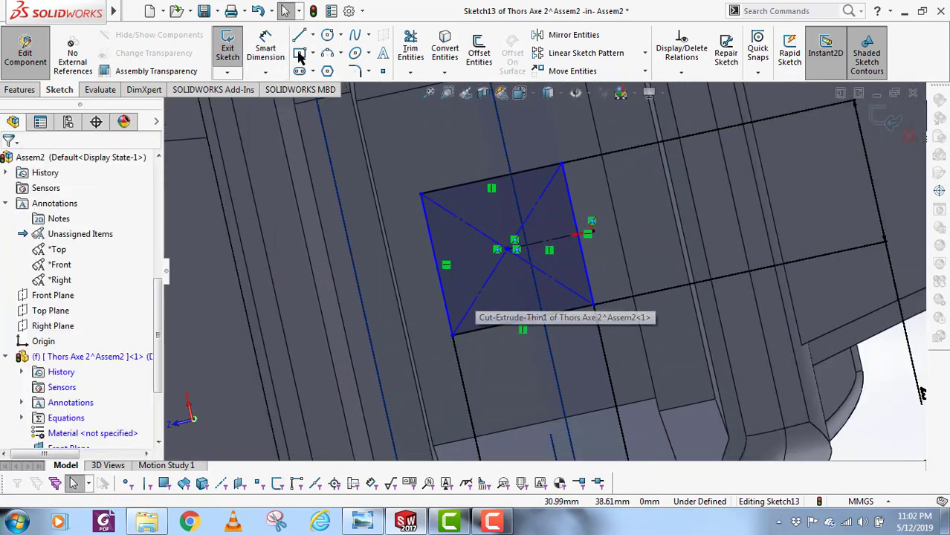
key(l)
click(516, 288)
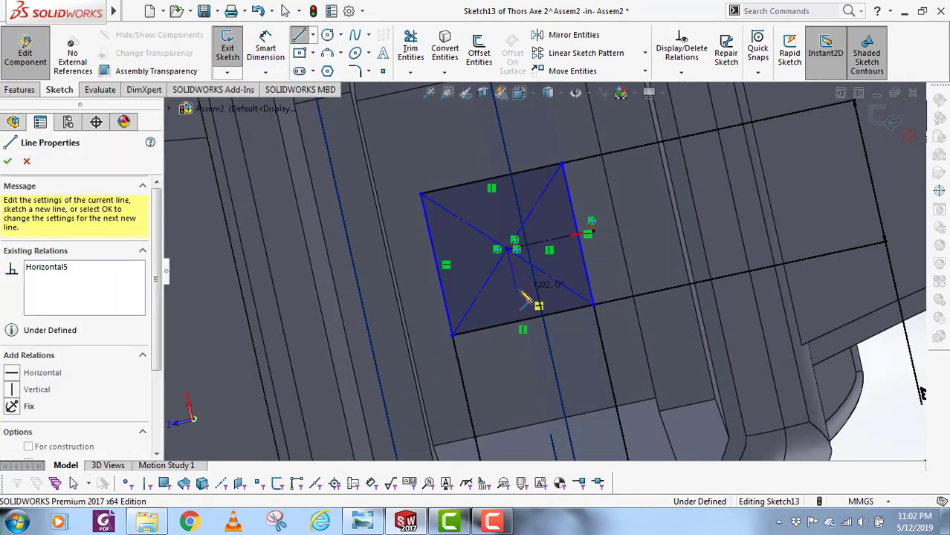
key(Escape)
click(515, 283)
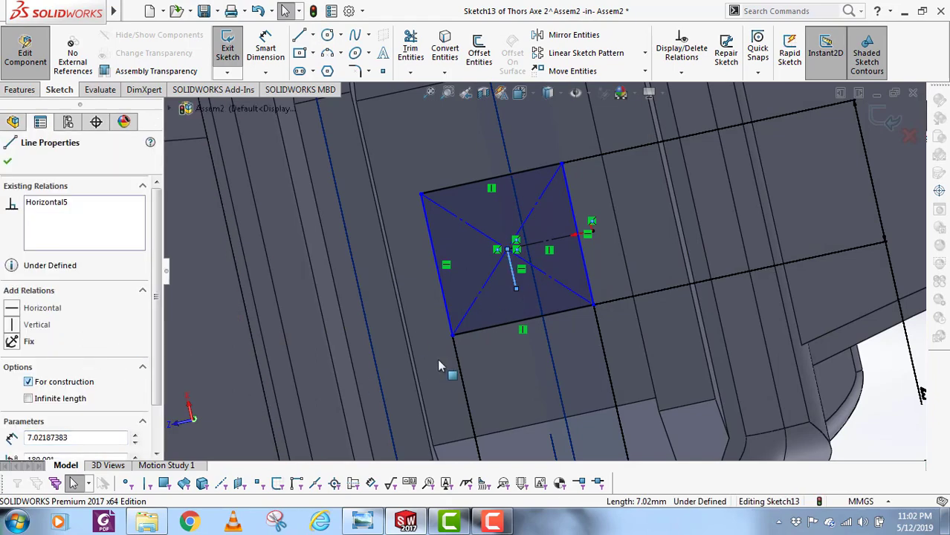
- Add a Symmetric relation between the underside face's two long edges and the short construction line to centre the square
middle_drag(438, 366, 413, 314)
click(403, 308)
mouse_move(613, 344)
middle_down()
mouse_move(637, 293)
mouse_move(598, 293)
mouse_move(541, 336)
middle_up()
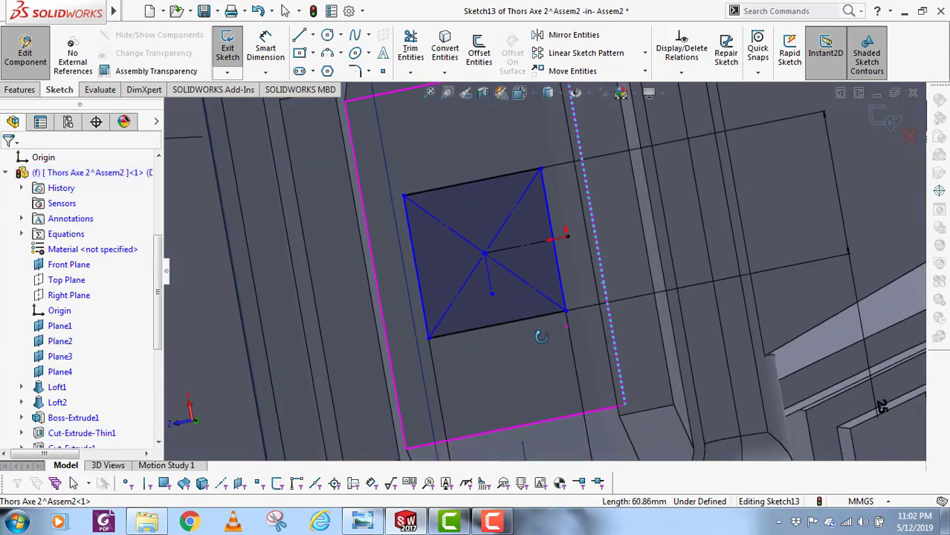
ctrl+click(390, 345)
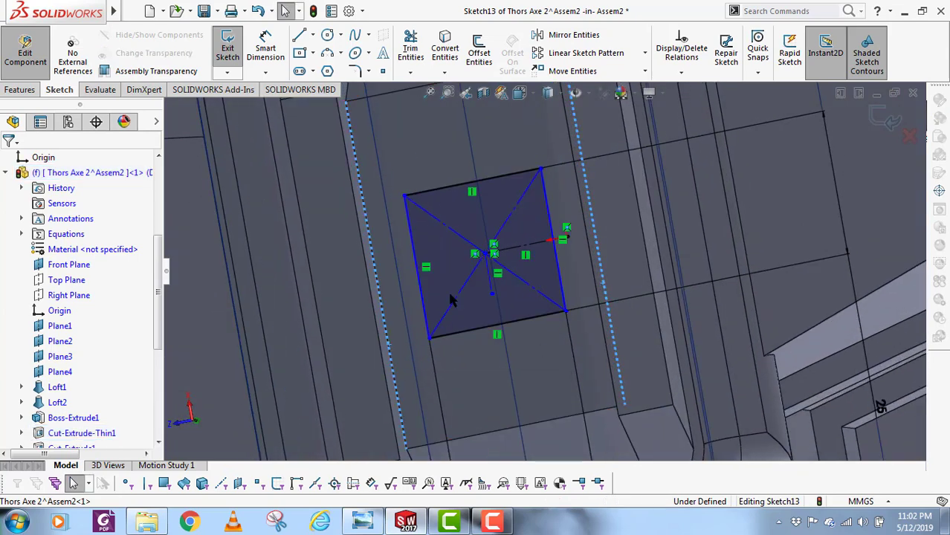
ctrl+click(489, 279)
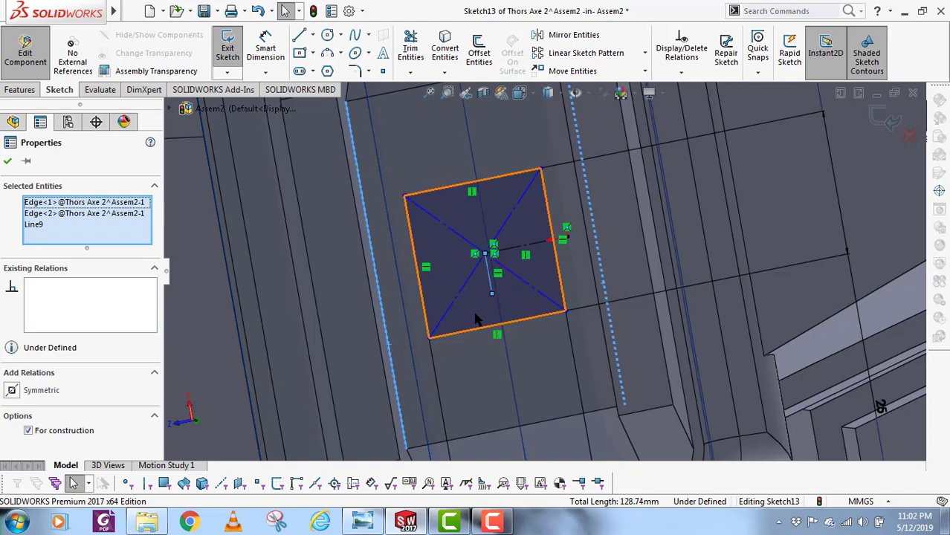
scroll(543, 269, up, 3)
click(11, 390)
scroll(559, 287, up, 3)
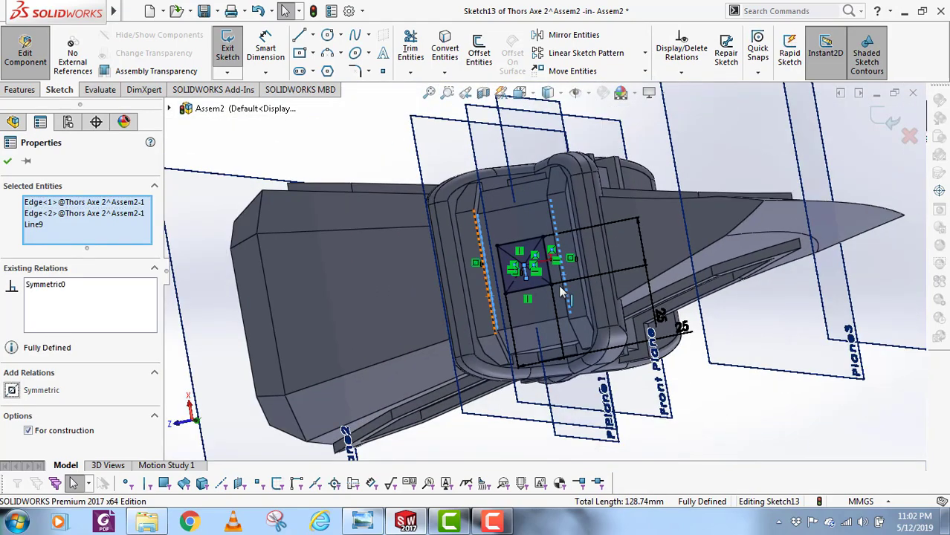
- Change both side dimensions of the square to 28 mm
middle_drag(543, 279, 611, 348)
scroll(611, 348, up, 1)
scroll(611, 355, down, 4)
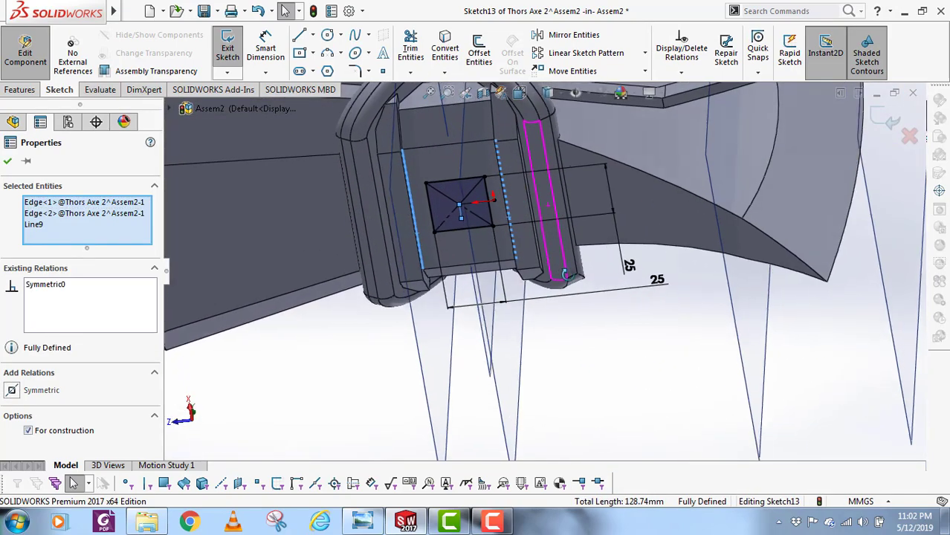
double_click(654, 280)
text(28)
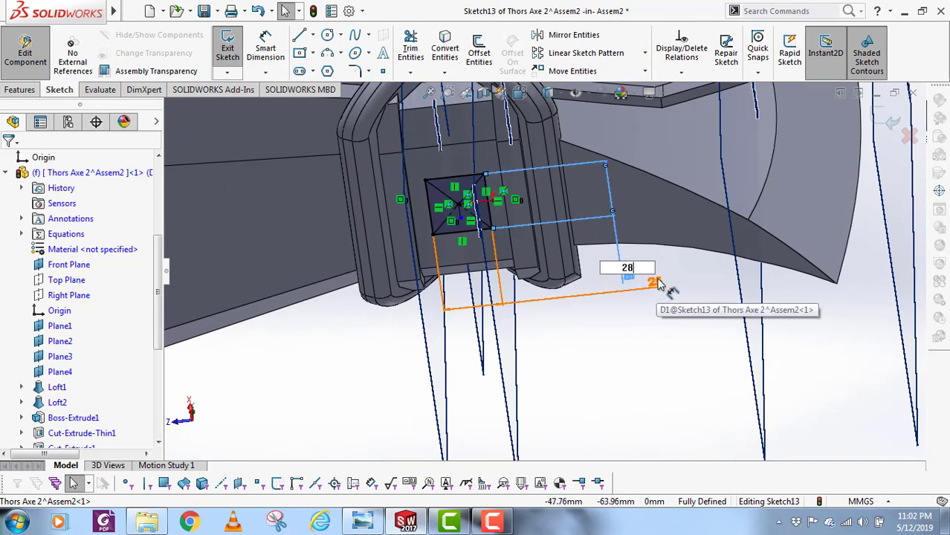
click(665, 281)
text(28)
key(Return)
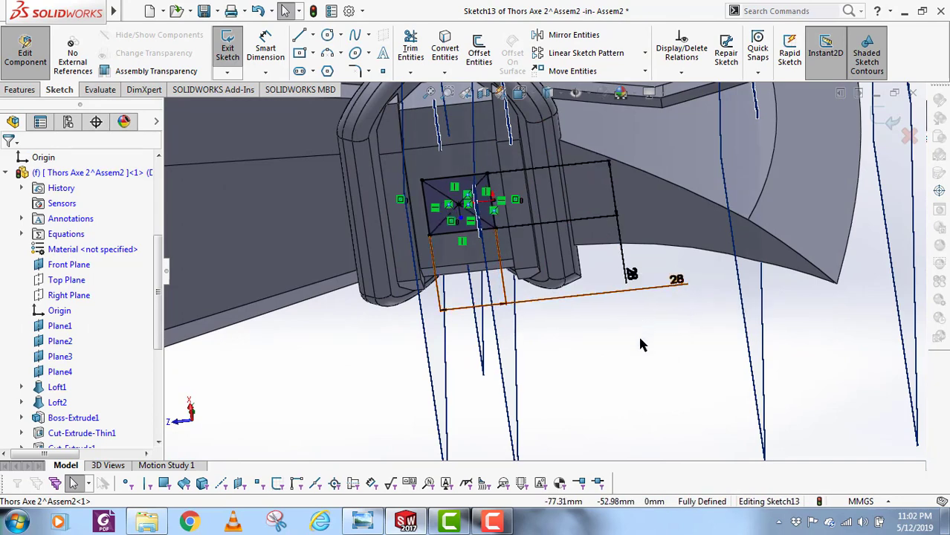
- Close the square's sketch and extrude it 70 mm downward from the neck's underside as a merged boss
scroll(640, 339, up, 3)
click(888, 122)
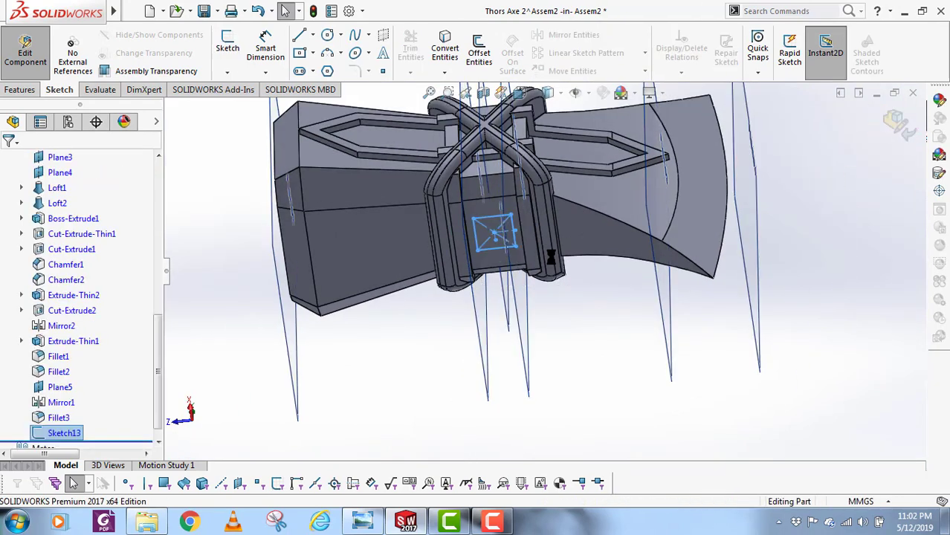
click(20, 89)
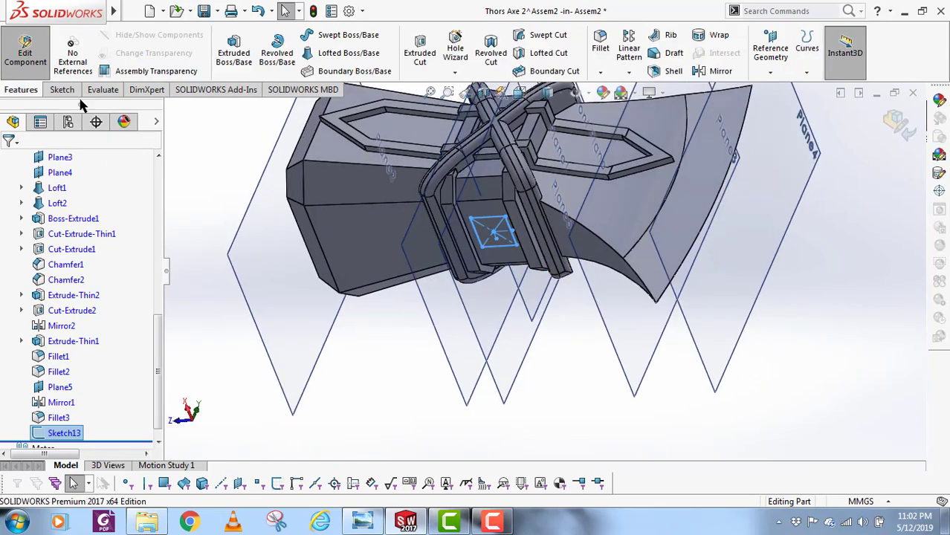
click(235, 58)
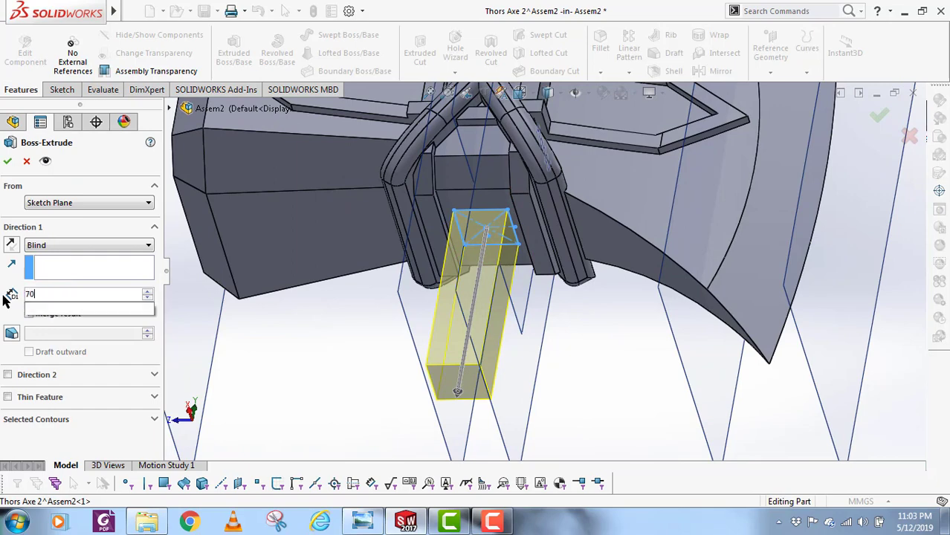
text(70)
key(Return)
scroll(587, 292, up, 4)
click(9, 161)
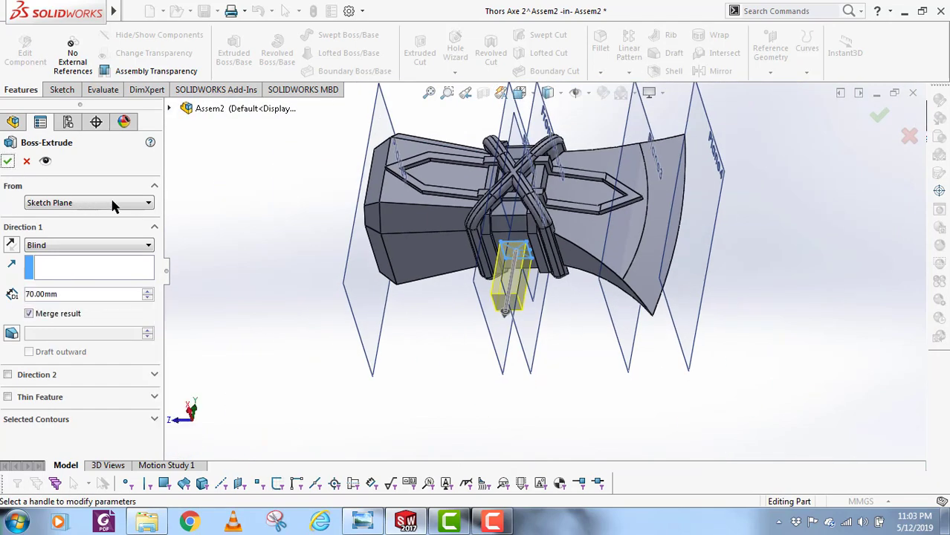
click(9, 162)
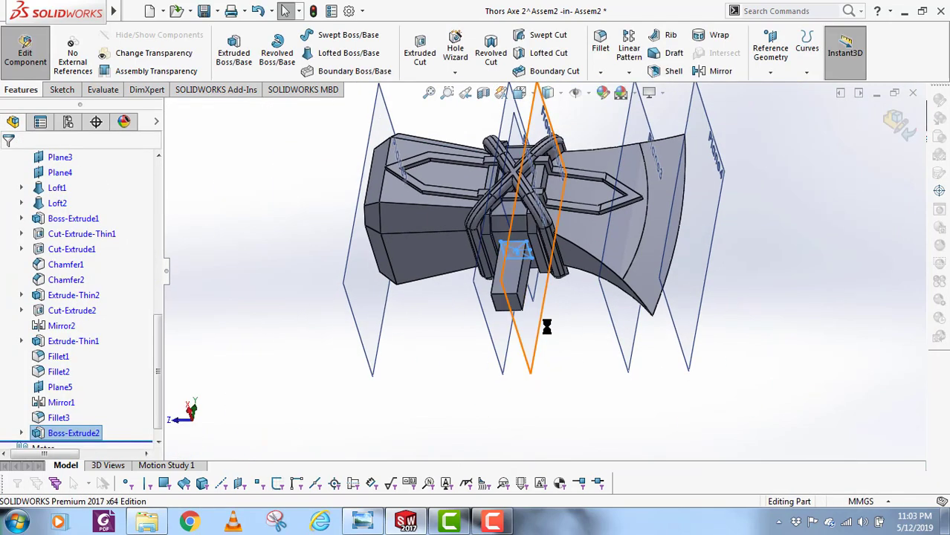
- Fillet the four long edges of the square boss with a 3 mm radius
middle_drag(513, 342, 543, 305)
scroll(543, 305, down, 6)
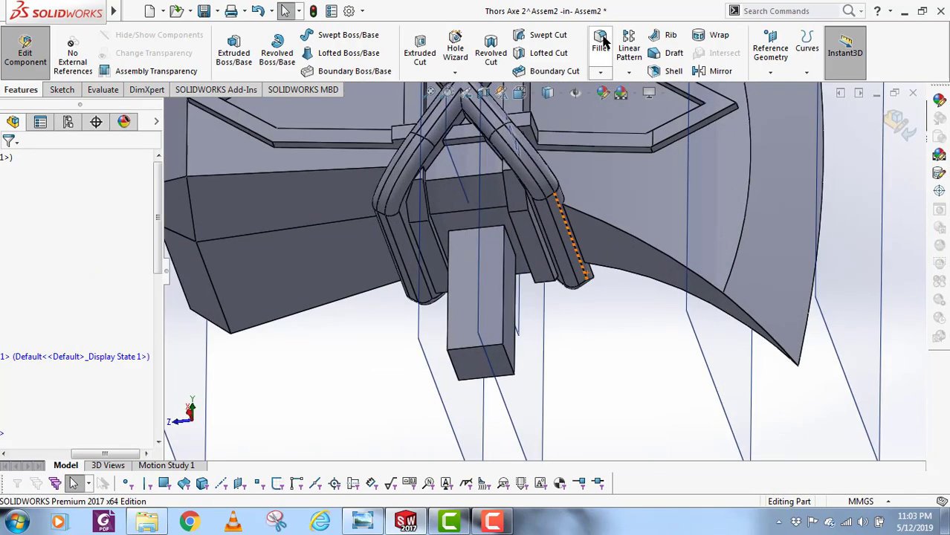
click(600, 45)
scroll(492, 240, down, 2)
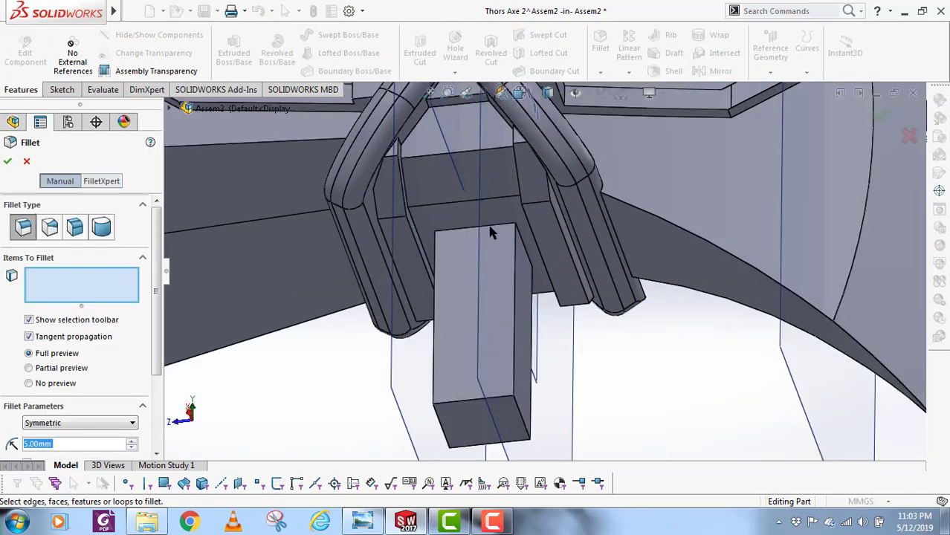
click(490, 227)
middle_drag(510, 257, 512, 236)
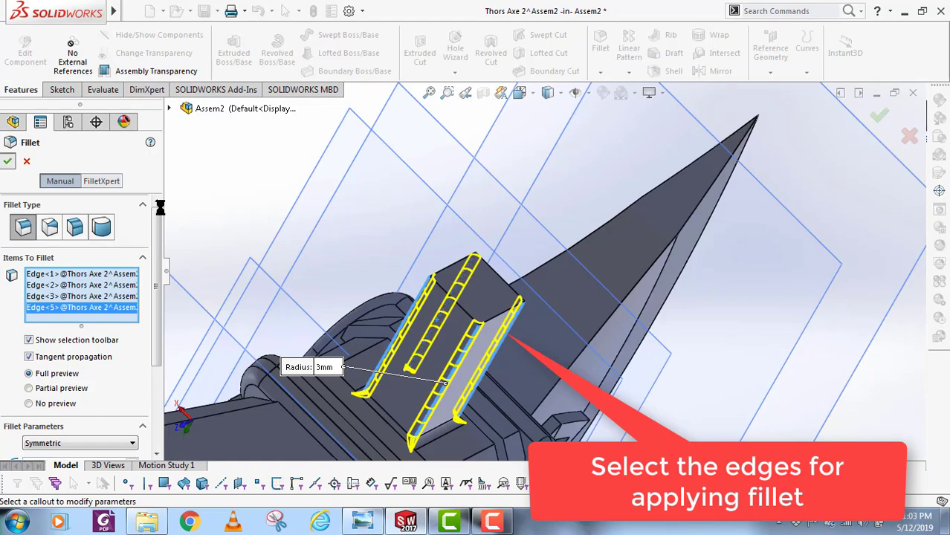
key(Return)
scroll(577, 292, up, 5)
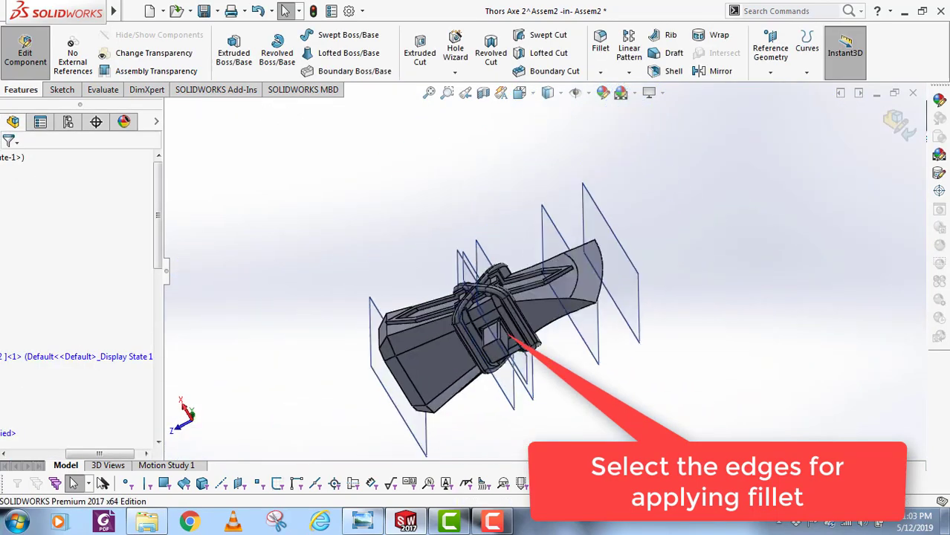
middle_drag(562, 349, 498, 355)
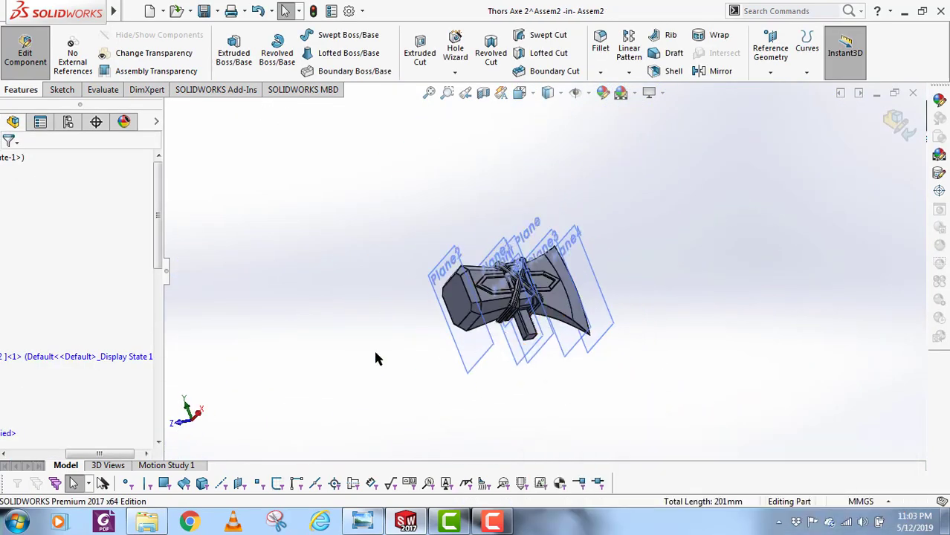
- Finish editing the axe head component and return to the assembly
scroll(375, 352, up, 3)
drag(82, 453, 9, 451)
click(6, 356)
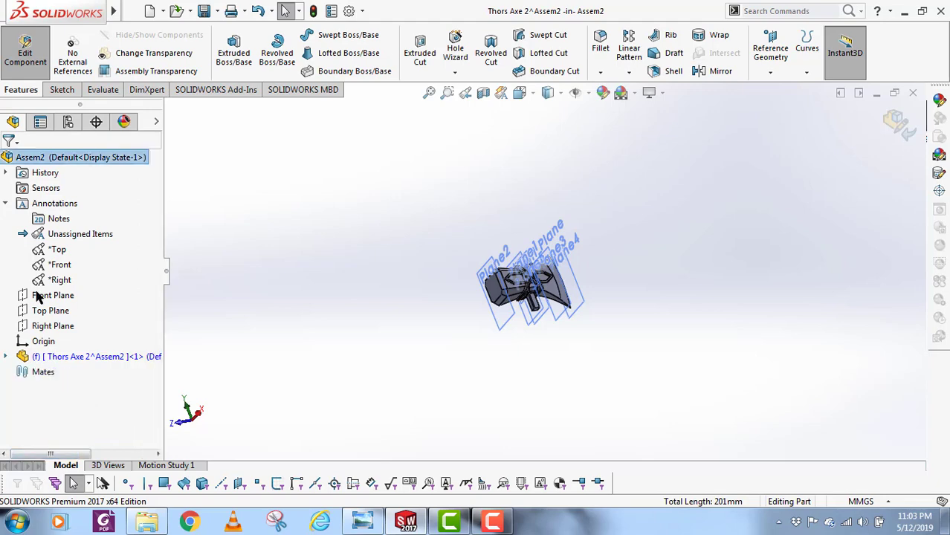
click(61, 90)
click(18, 90)
click(909, 136)
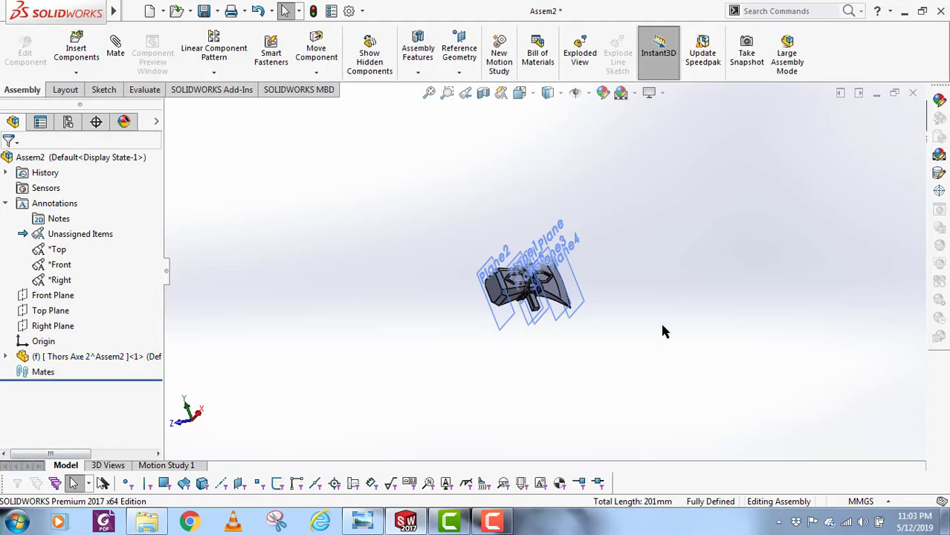
- Insert a new empty part into the assembly
click(76, 72)
click(85, 105)
click(132, 368)
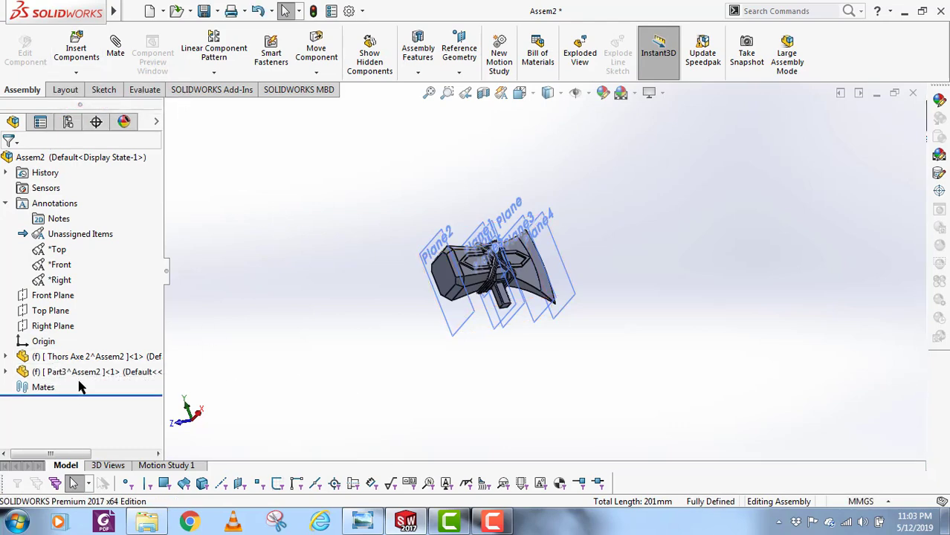
right_click(73, 372)
click(144, 65)
click(896, 136)
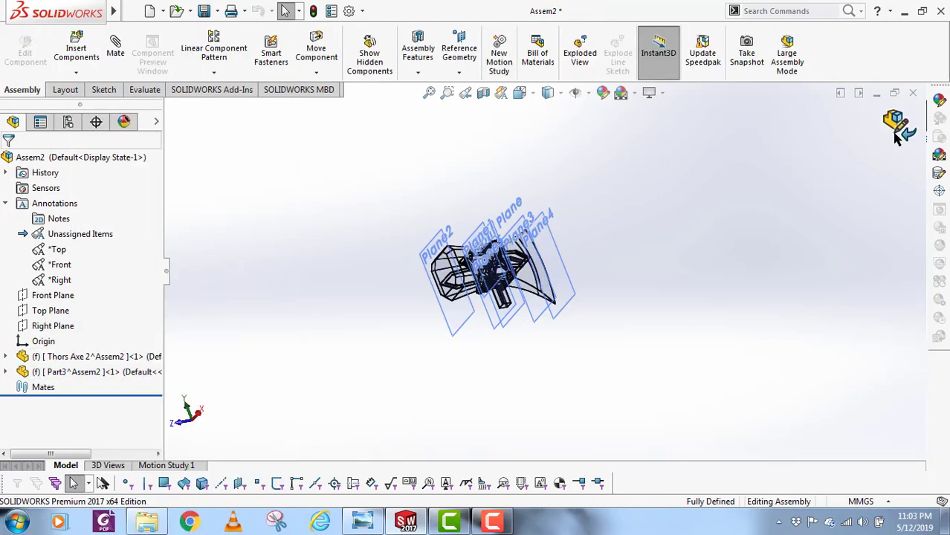
- Rename the newly inserted part as Groot
right_click(106, 371)
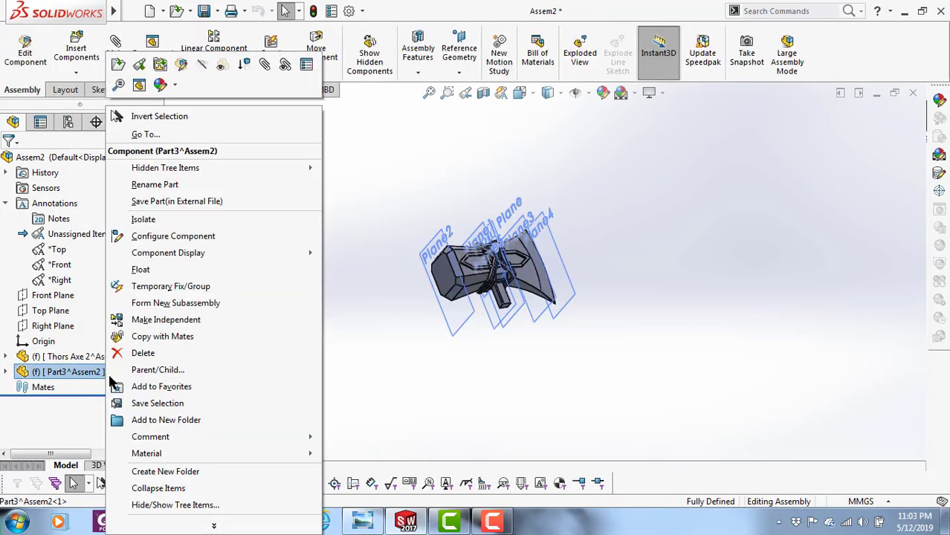
click(170, 186)
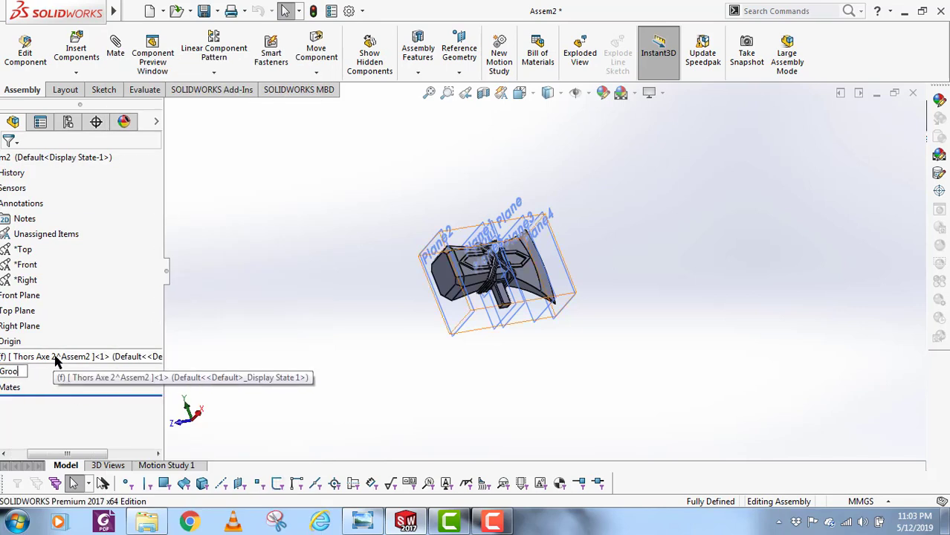
key(Return)
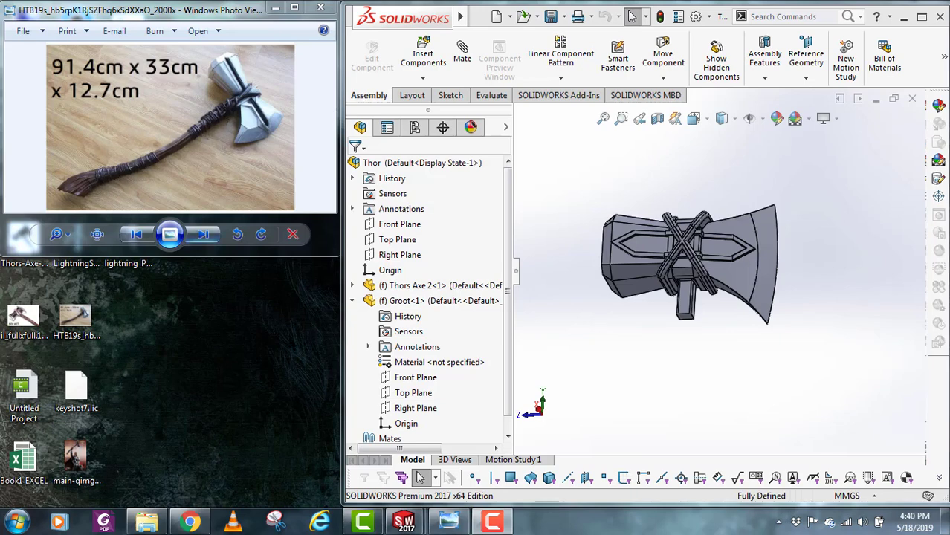
- Open the Groot part in its own window and start a sketch on the Right Plane
right_click(405, 301)
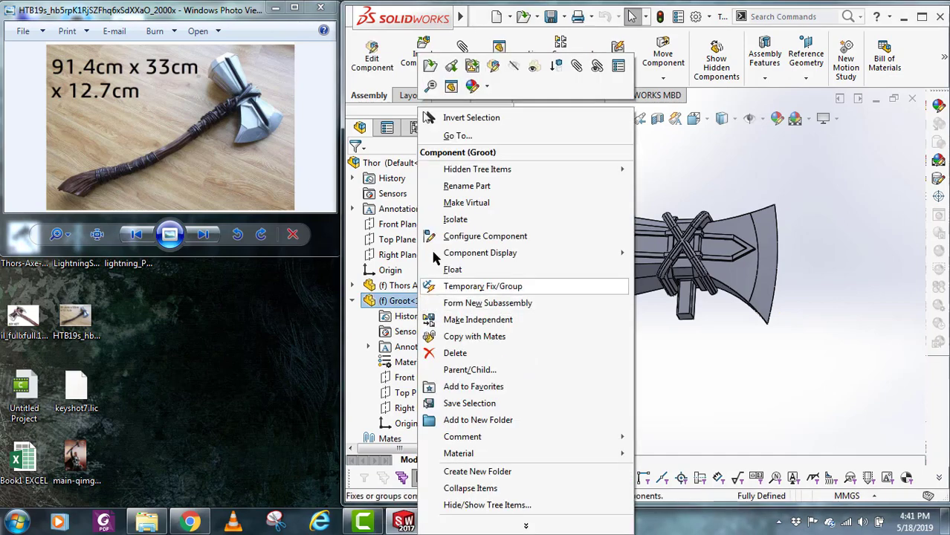
click(432, 67)
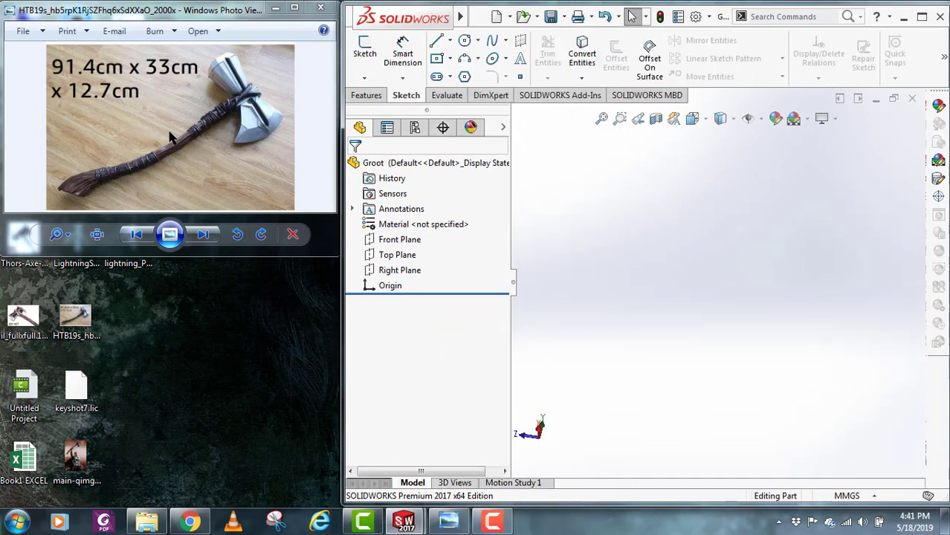
click(398, 269)
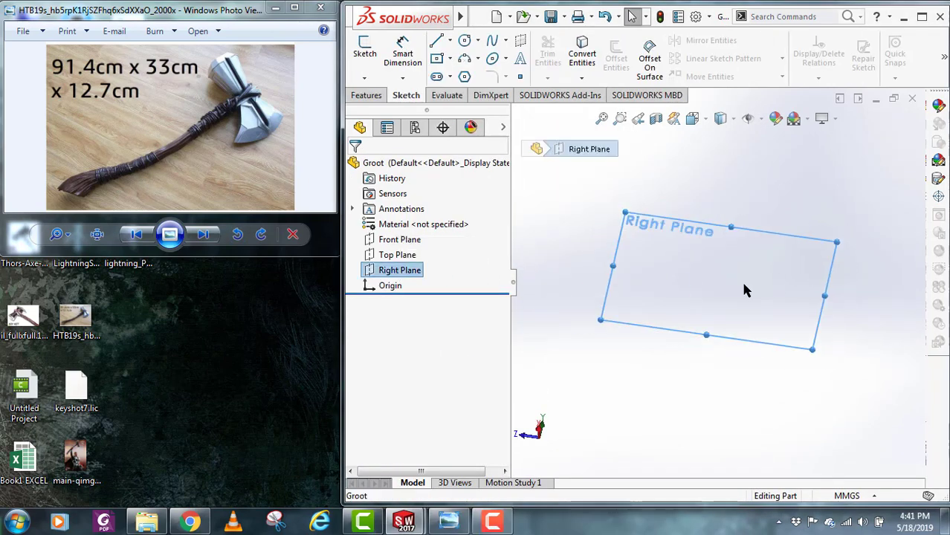
scroll(732, 296, down, 1)
click(365, 52)
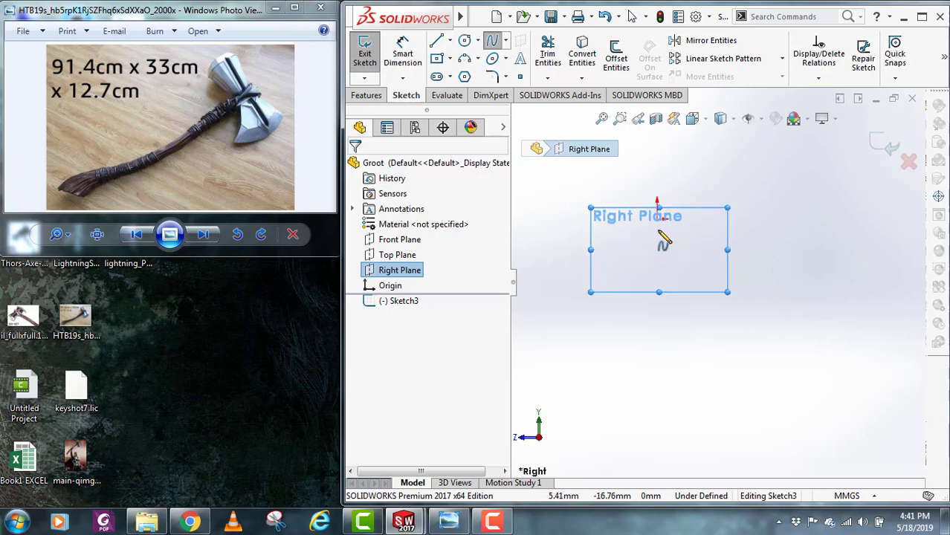
- Draw a wavy five-point spline from the origin downward, about 159 mm tall, following the handle's curve in the reference photo
scroll(659, 220, down, 3)
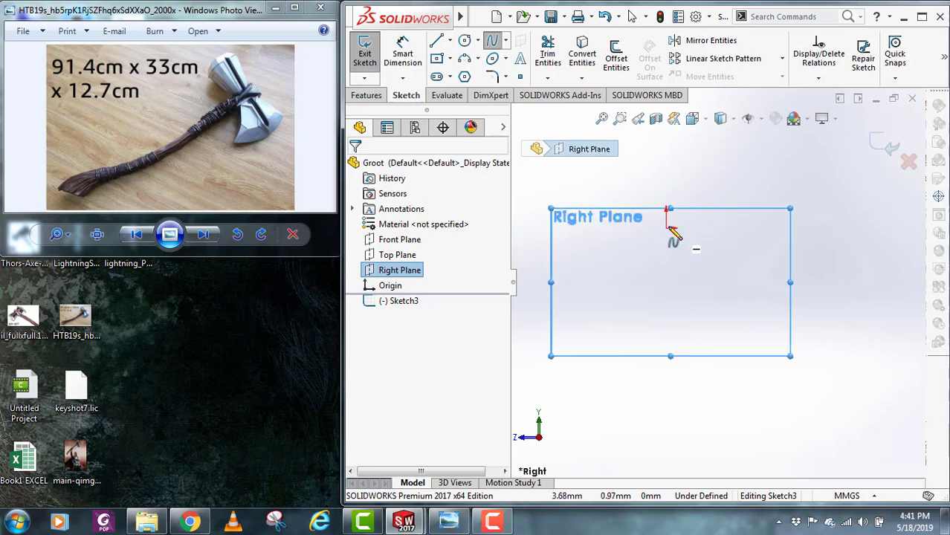
click(667, 228)
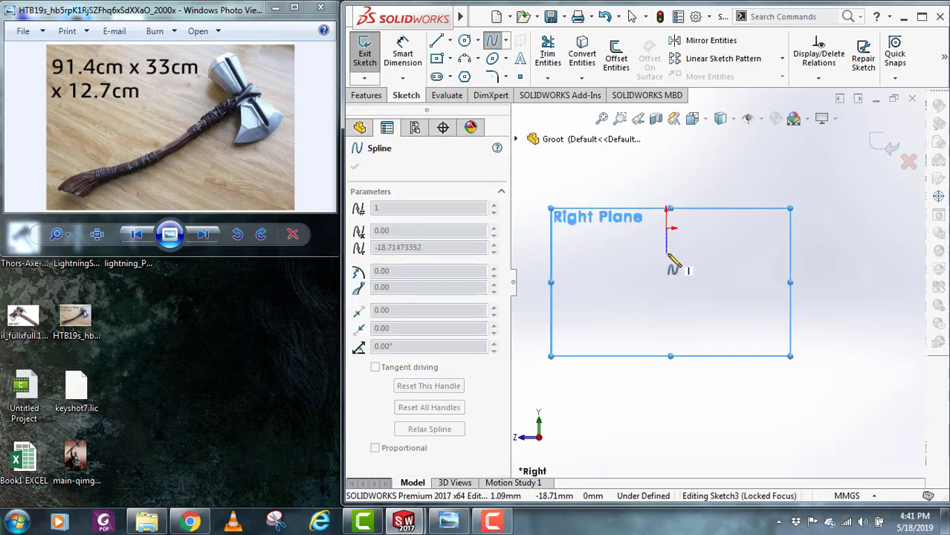
click(667, 256)
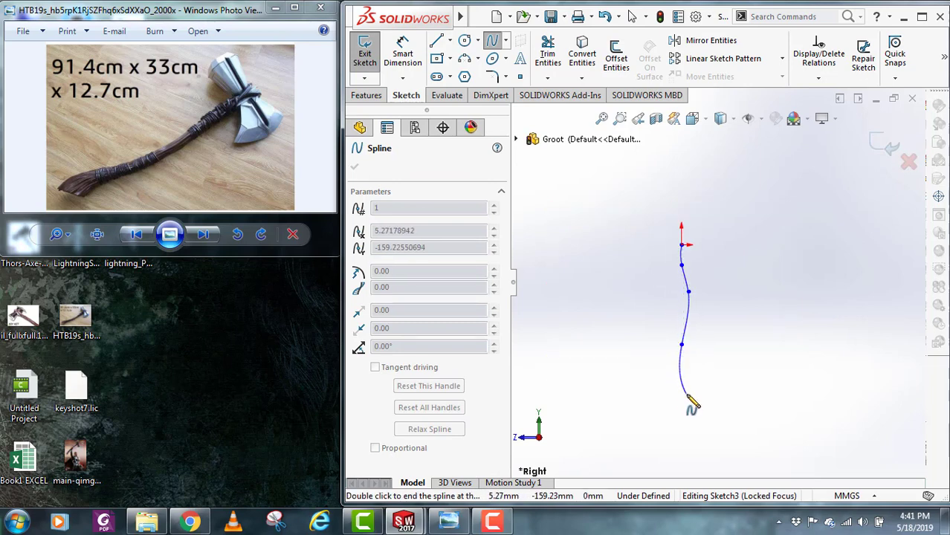
double_click(704, 303)
scroll(689, 91, up, 2)
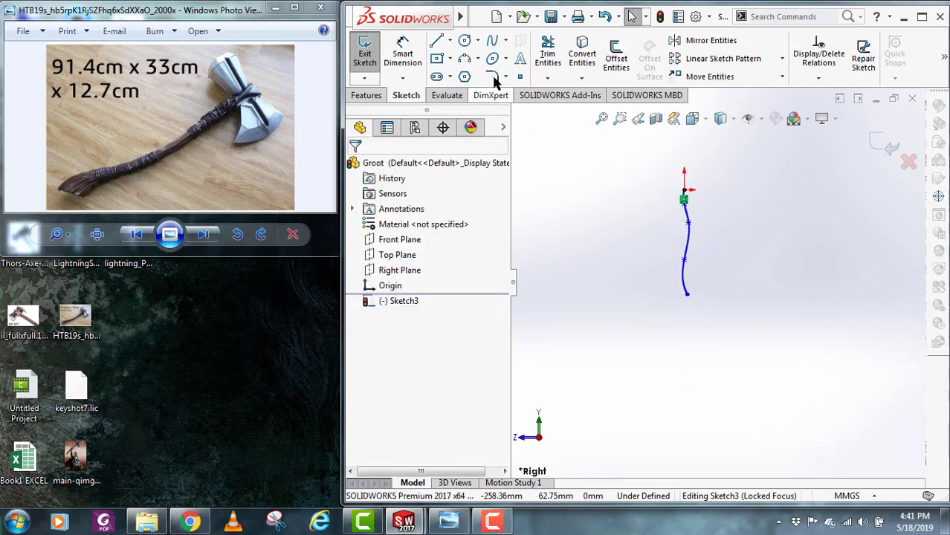
- Dimension the vertical distance between the spline's two ends at 800 mm and close the sketch
click(407, 58)
click(684, 192)
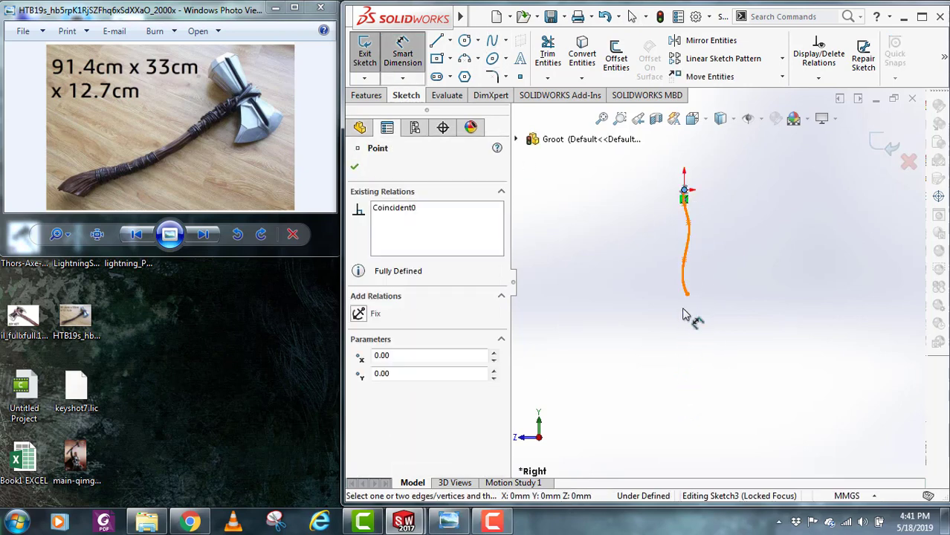
click(687, 296)
click(629, 245)
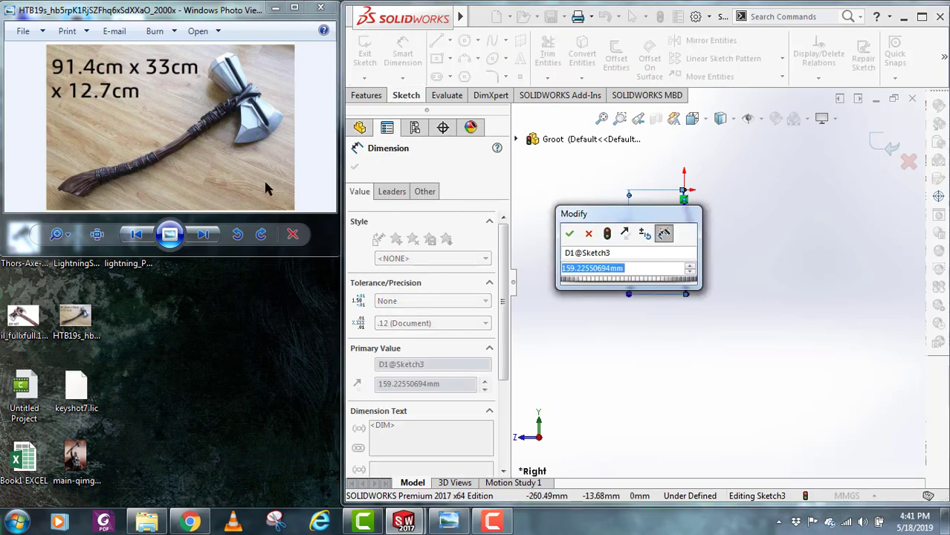
text(800)
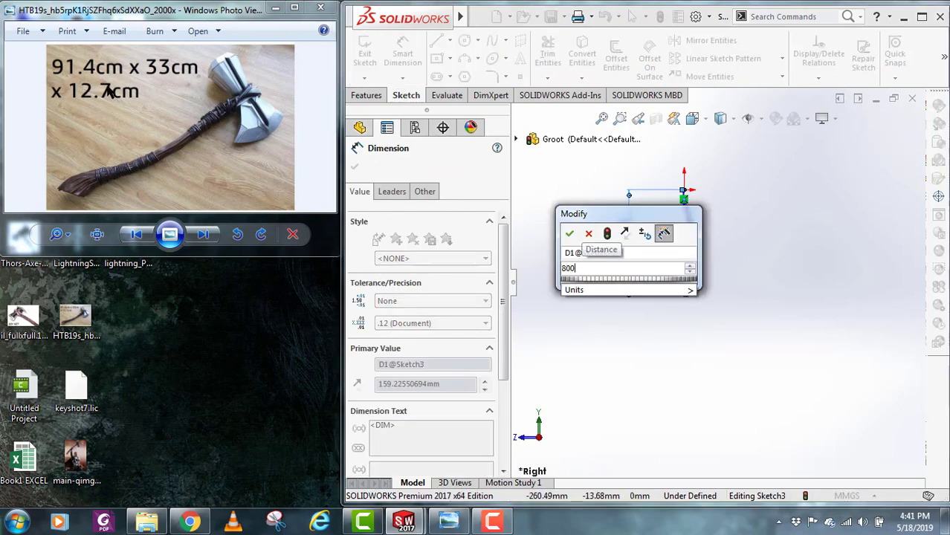
key(Return)
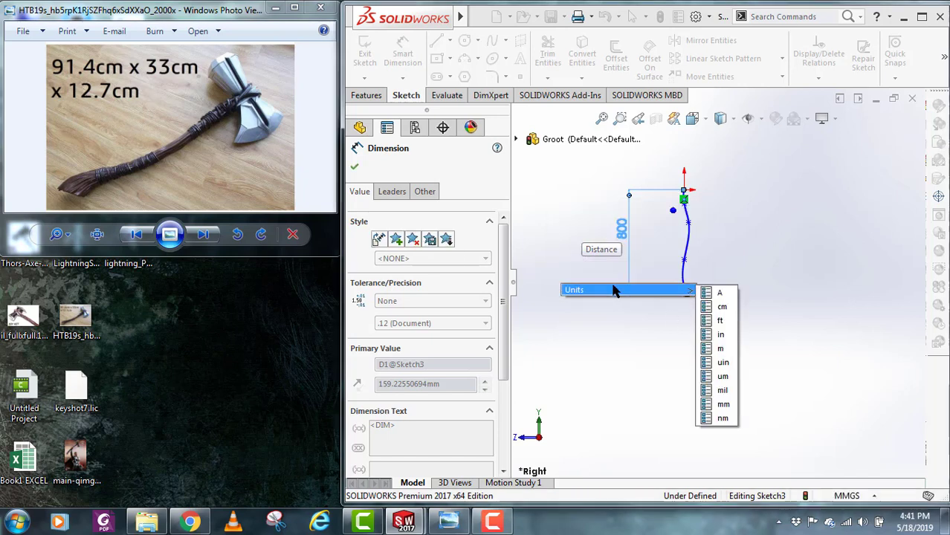
scroll(686, 283, down, 5)
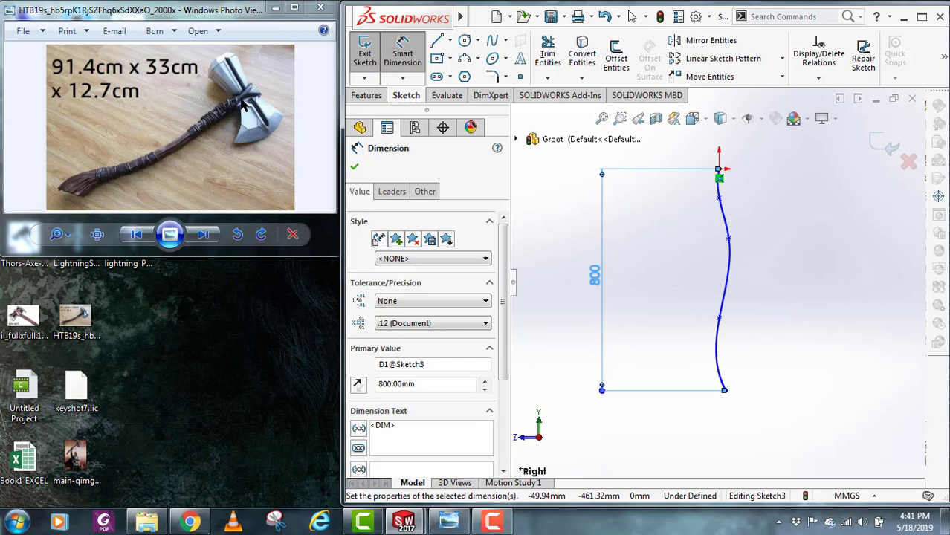
click(745, 282)
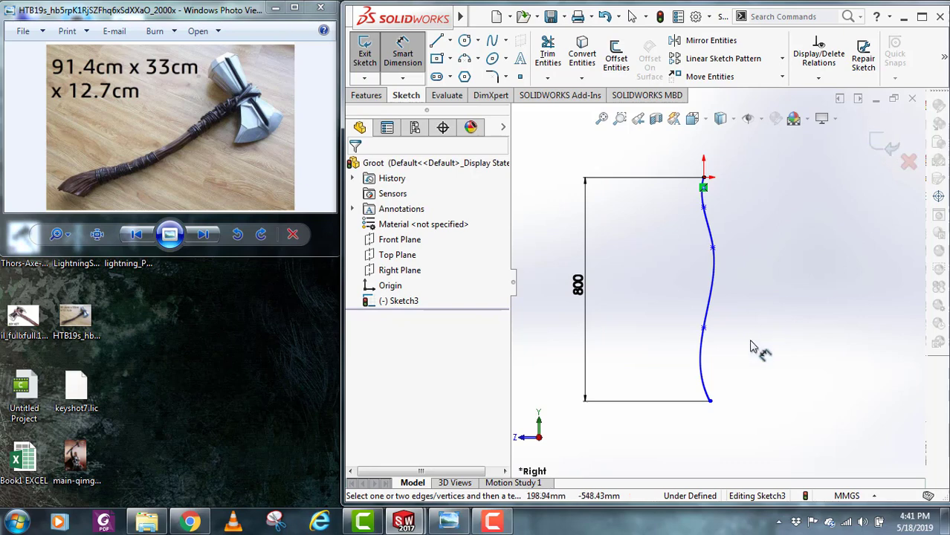
click(889, 147)
- Start a new sketch on the Top Plane, at the upper end of the handle spline
middle_drag(742, 275, 703, 185)
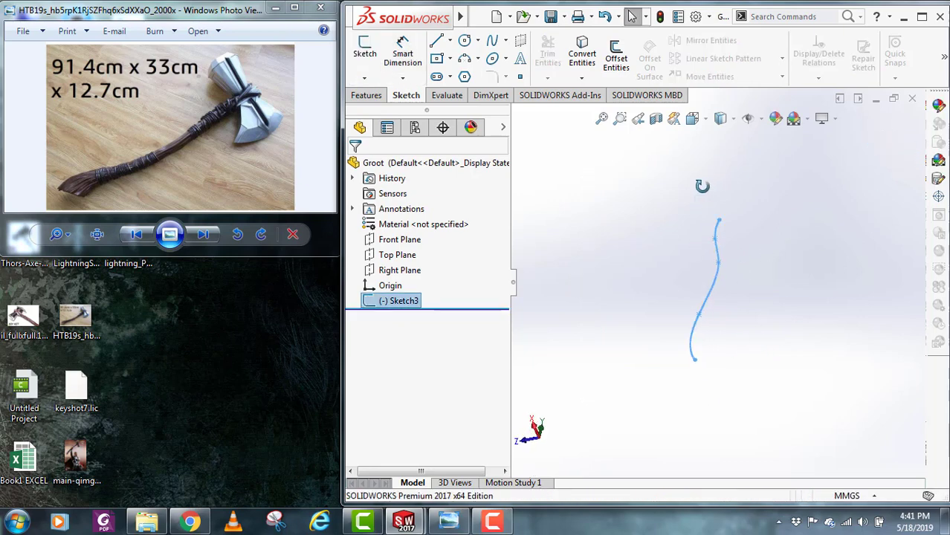
click(400, 239)
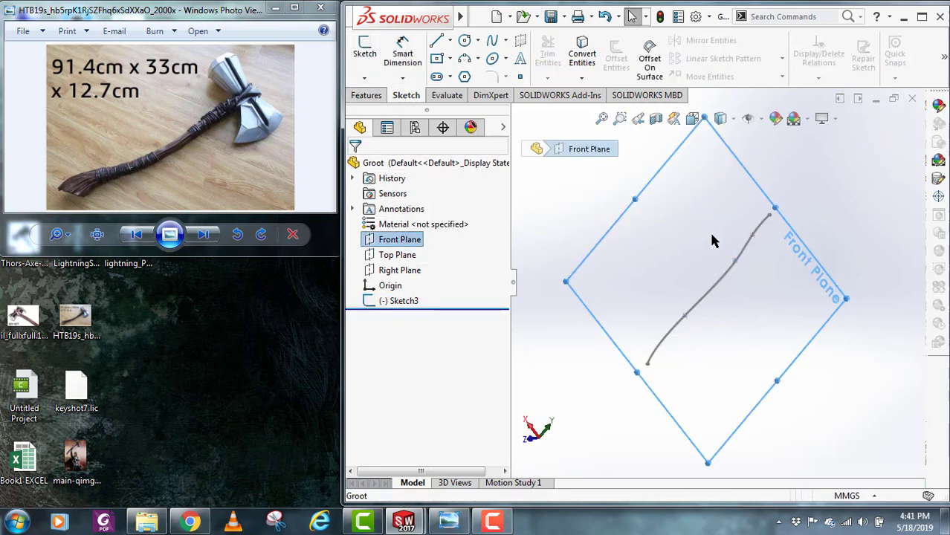
click(389, 255)
middle_drag(893, 215, 833, 167)
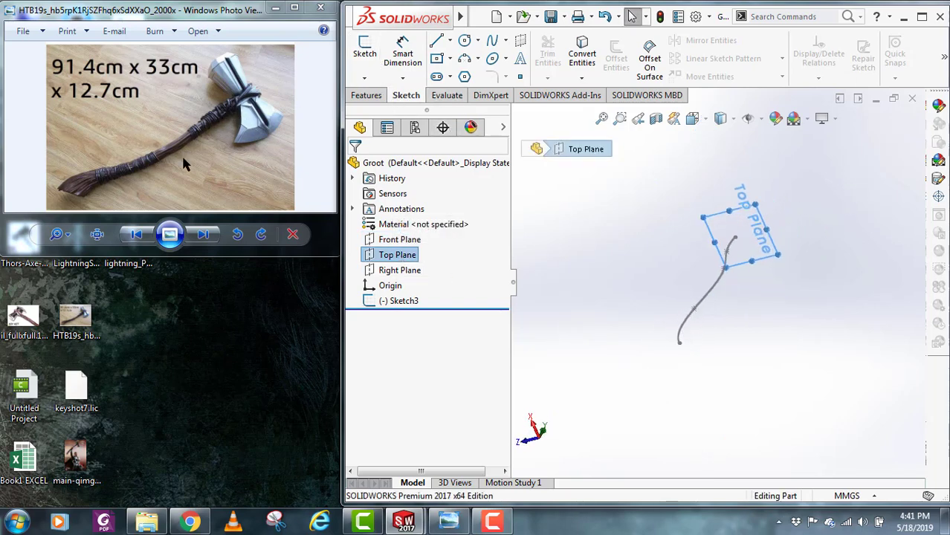
click(368, 58)
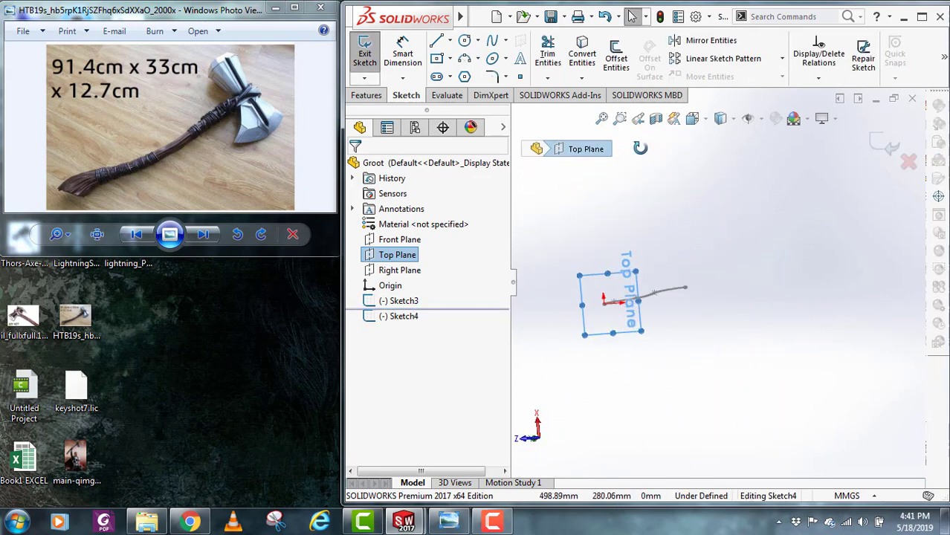
- Draw an ellipse centred on the origin with radii of about 22 mm and 14 mm, and close the sketch
middle_drag(581, 247, 700, 348)
scroll(700, 290, down, 4)
click(493, 58)
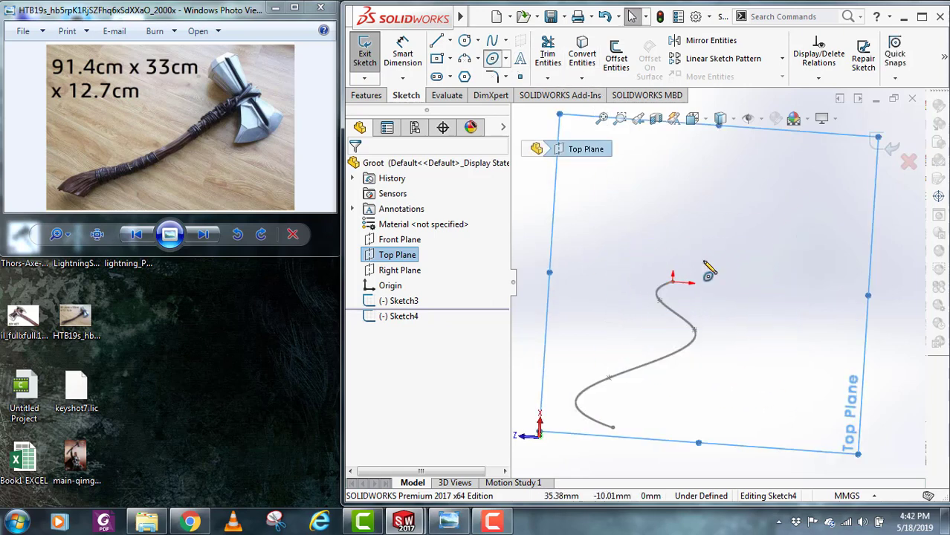
click(673, 281)
click(707, 284)
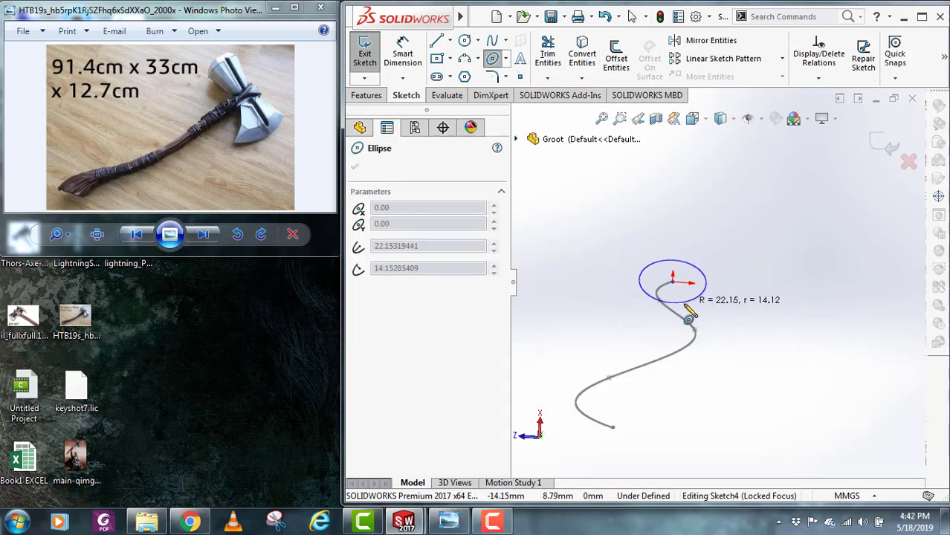
click(684, 303)
middle_drag(733, 339, 688, 253)
scroll(691, 261, down, 4)
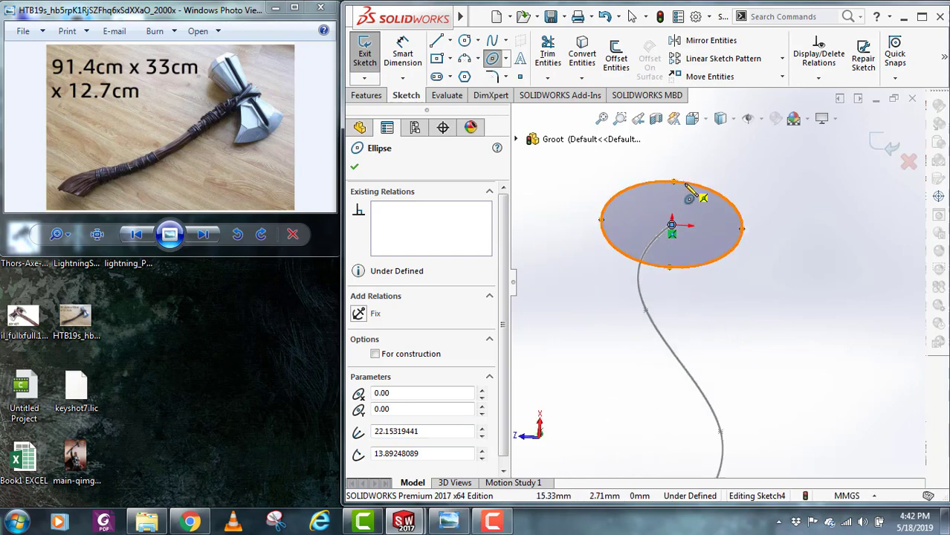
key(Escape)
click(374, 51)
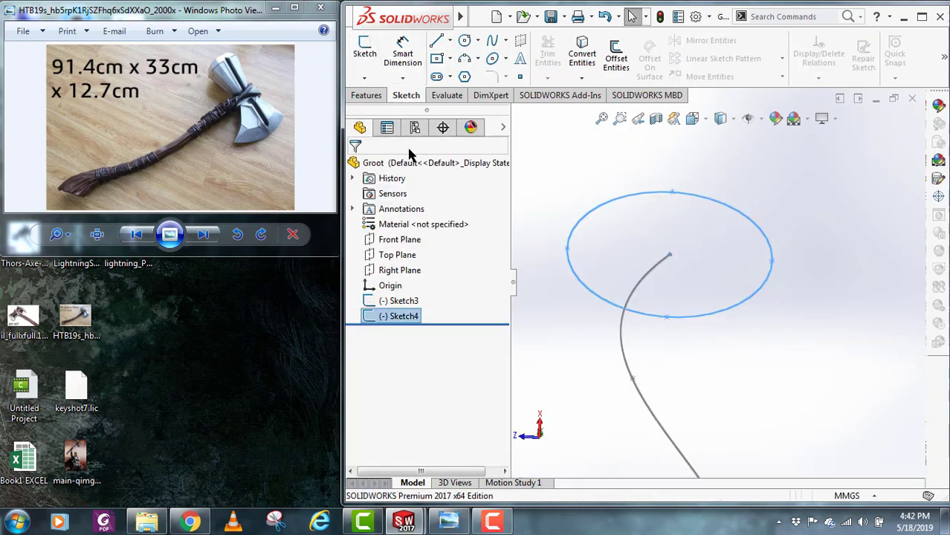
- Reopen the ellipse sketch and dimension the ellipse's short axis at 45 mm
right_click(410, 317)
click(423, 235)
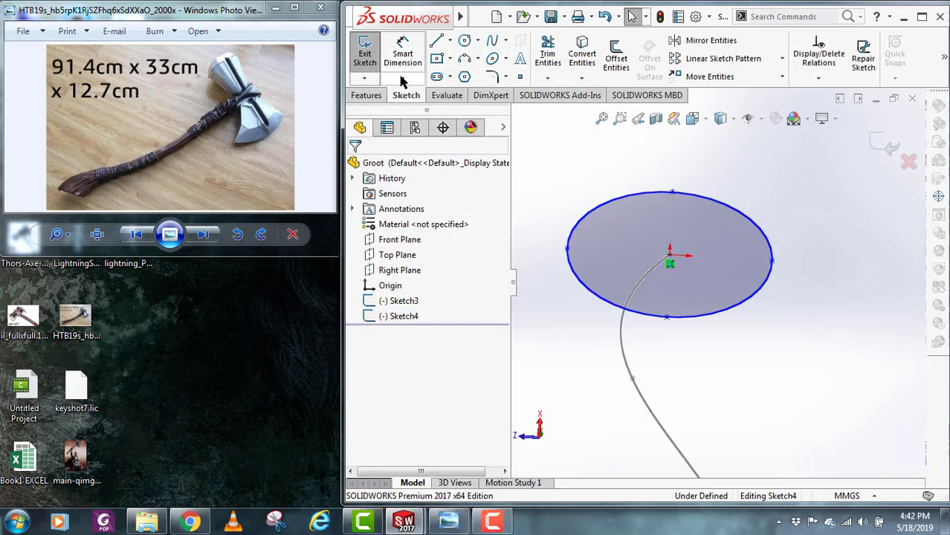
click(673, 193)
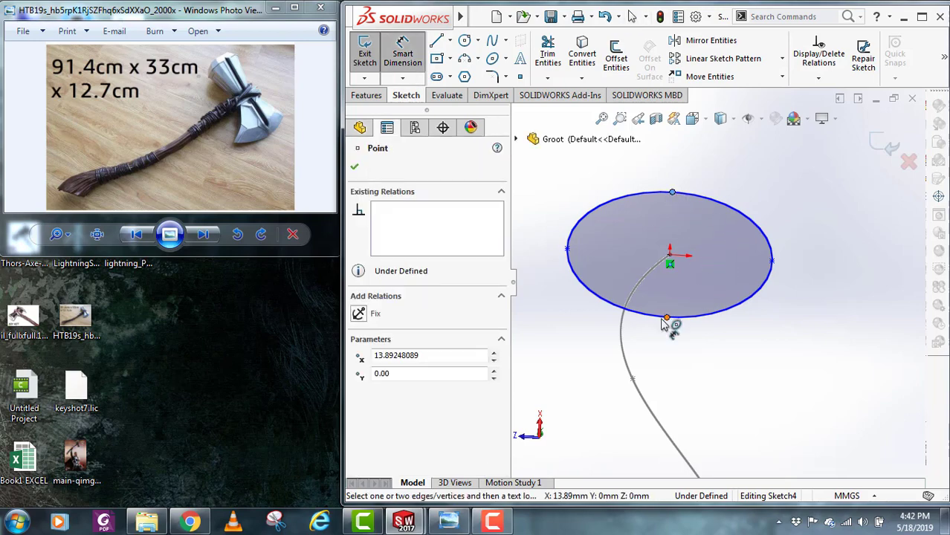
click(667, 318)
click(833, 279)
text(4)
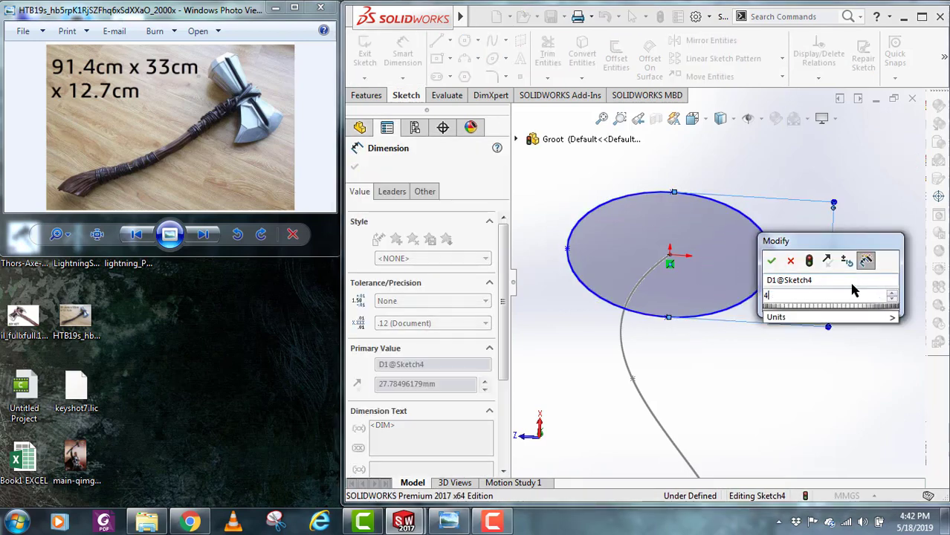
text(5)
key(Return)
scroll(766, 271, up, 5)
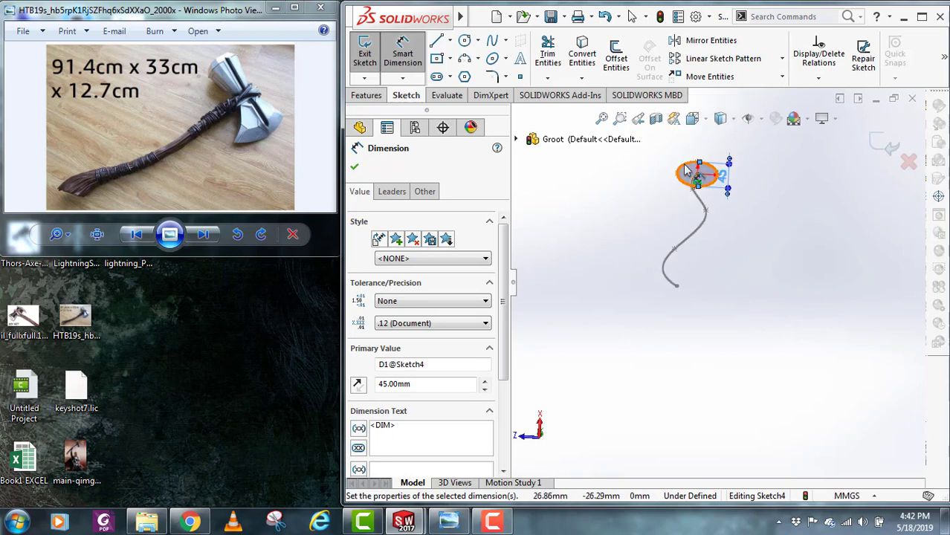
- Dimension the ellipse's long axis at 50 mm and close the sketch
scroll(707, 197, down, 5)
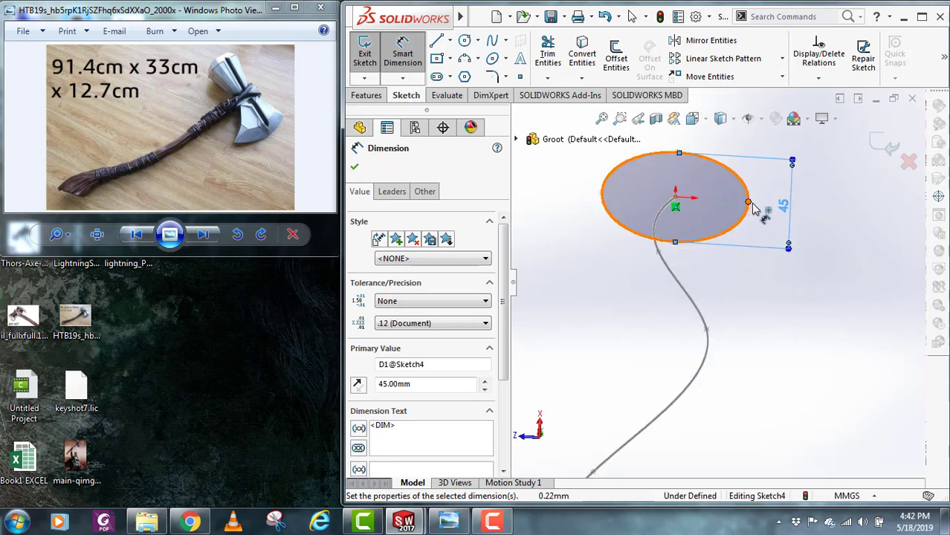
click(748, 202)
click(602, 193)
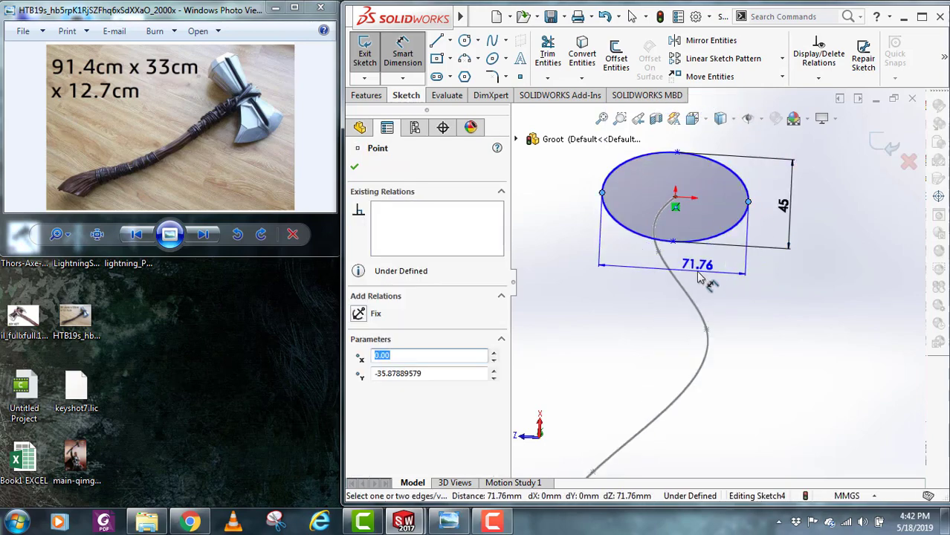
click(706, 266)
text(50)
key(Return)
scroll(780, 312, up, 3)
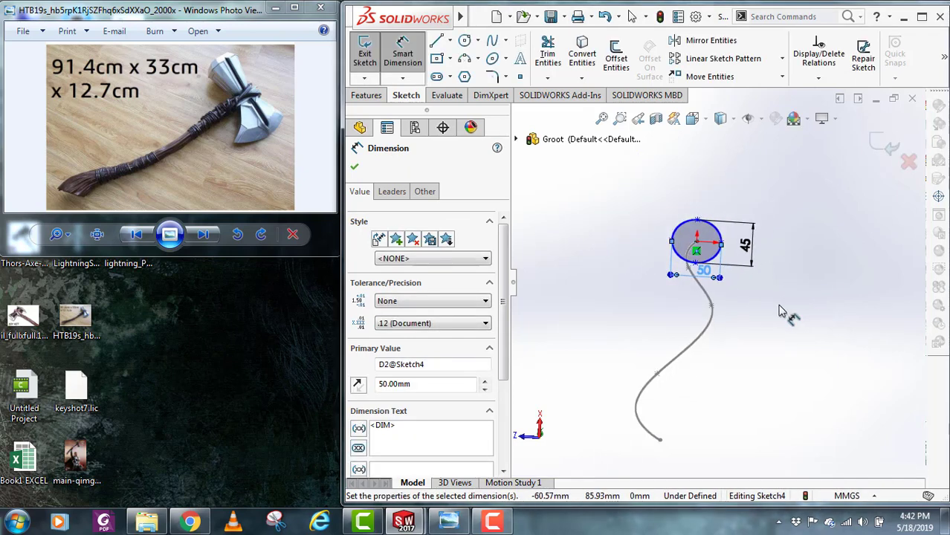
click(779, 311)
scroll(736, 322, up, 2)
middle_drag(736, 323, 751, 369)
scroll(751, 368, up, 2)
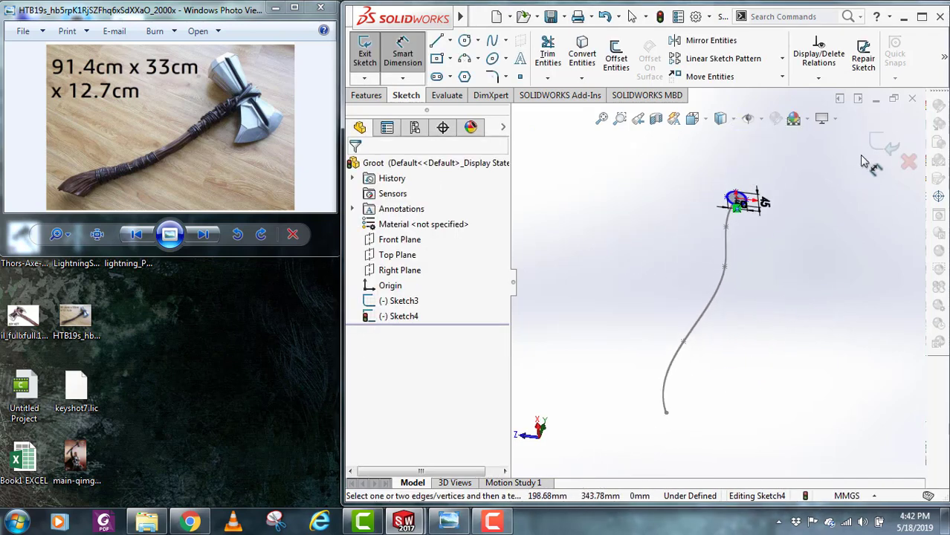
click(883, 149)
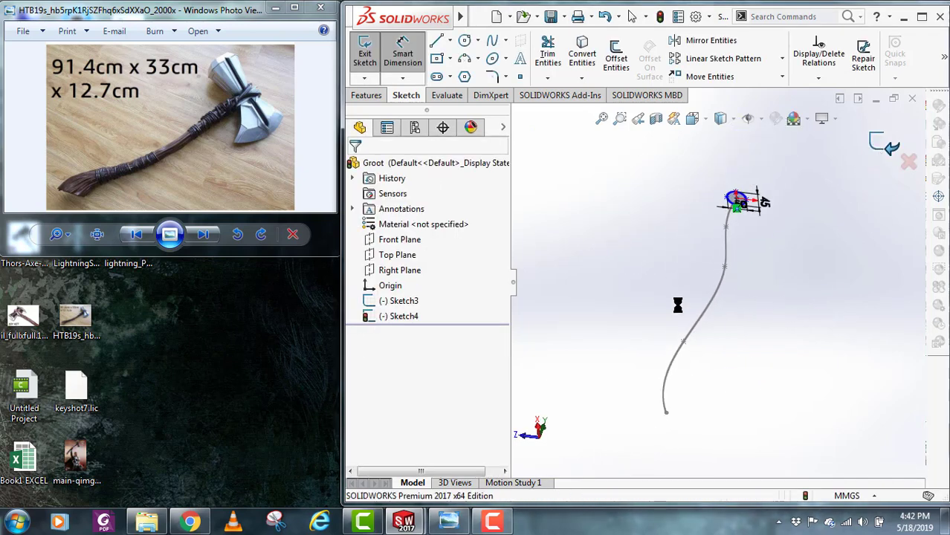
- Create a reference plane through the spline's fourth point, perpendicular to the spline
click(372, 96)
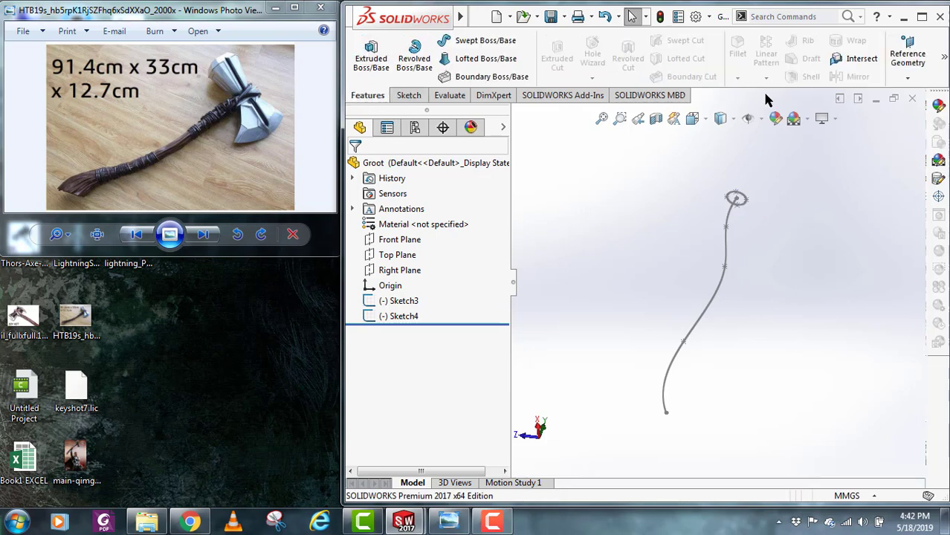
click(907, 77)
mouse_move(738, 335)
middle_down()
mouse_move(731, 311)
mouse_move(717, 376)
mouse_move(665, 318)
middle_up()
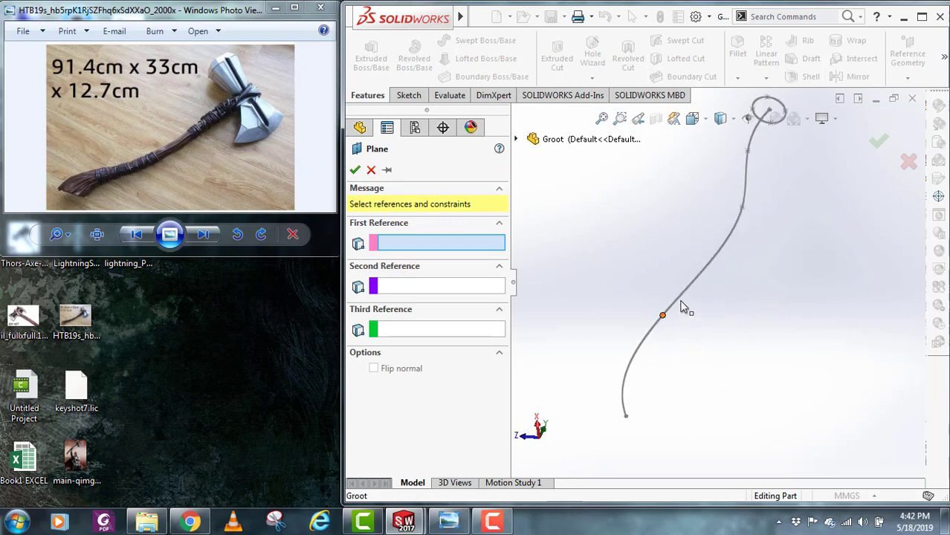
click(663, 315)
click(653, 323)
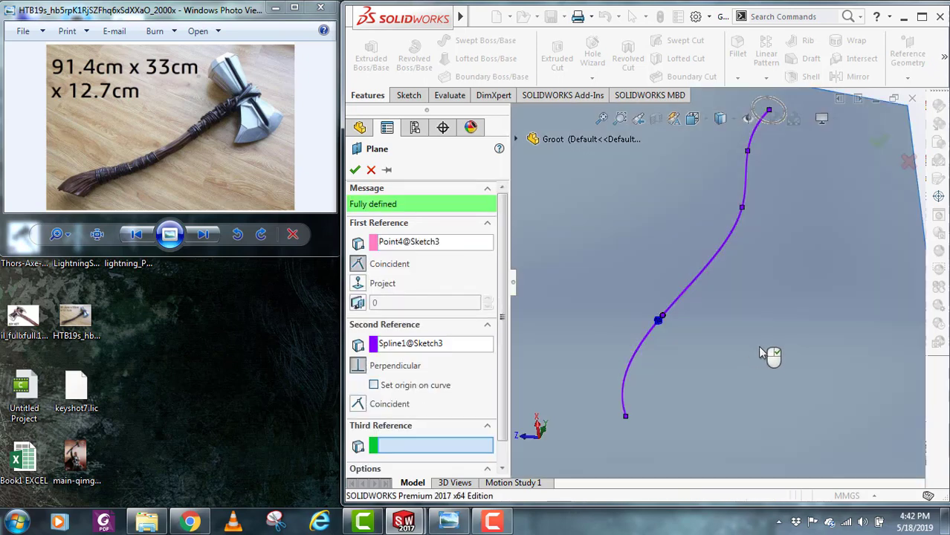
middle_drag(759, 360, 717, 353)
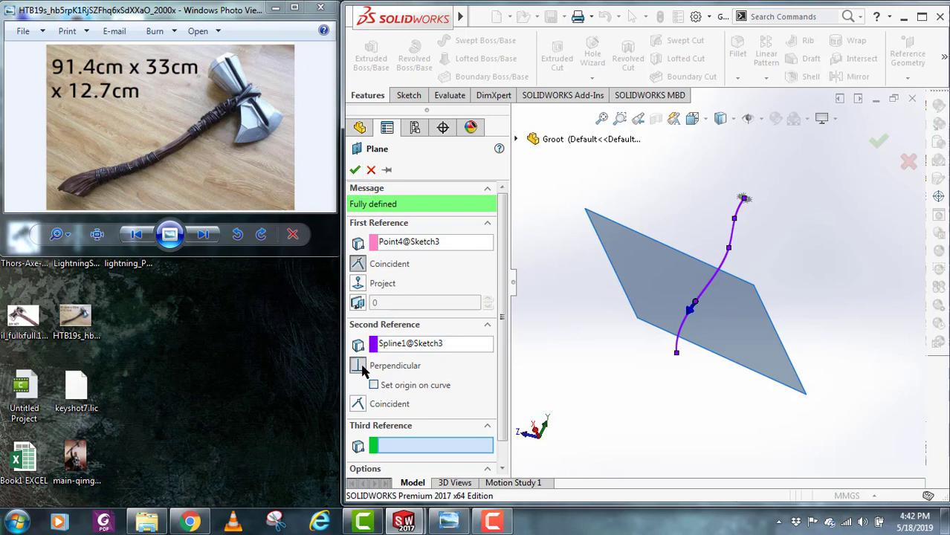
click(355, 170)
middle_drag(833, 371, 752, 311)
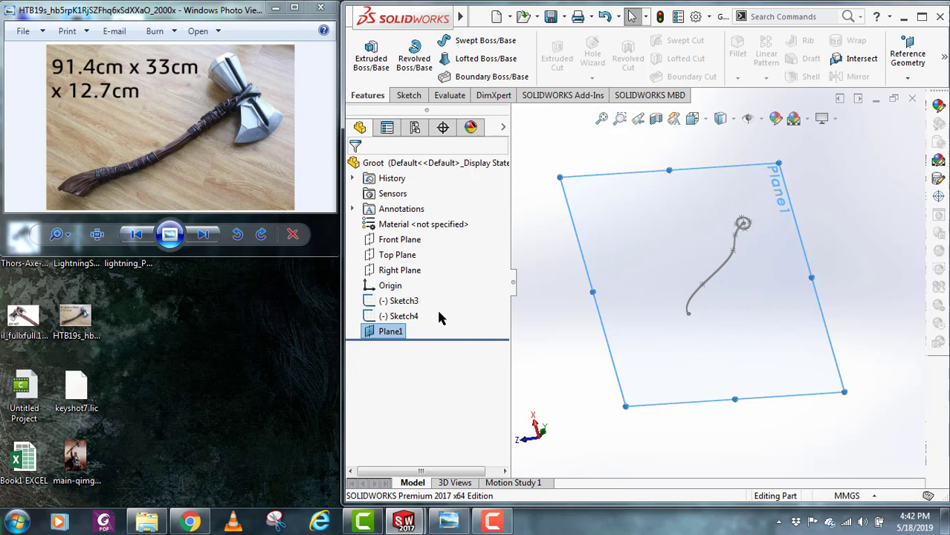
- Sketch an ellipse on the new plane, centred on the spline's fourth point, with radii of about 27 mm and 23 mm
click(409, 95)
click(365, 55)
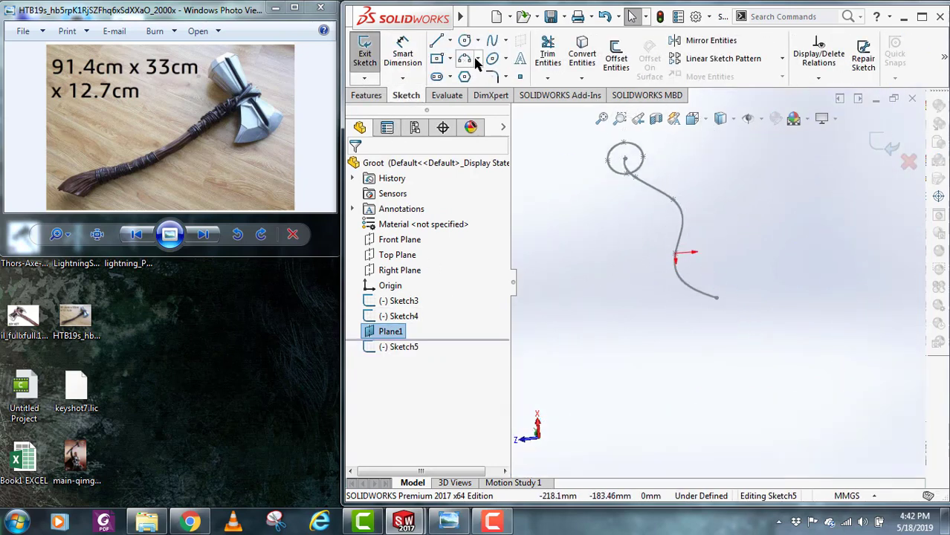
click(463, 42)
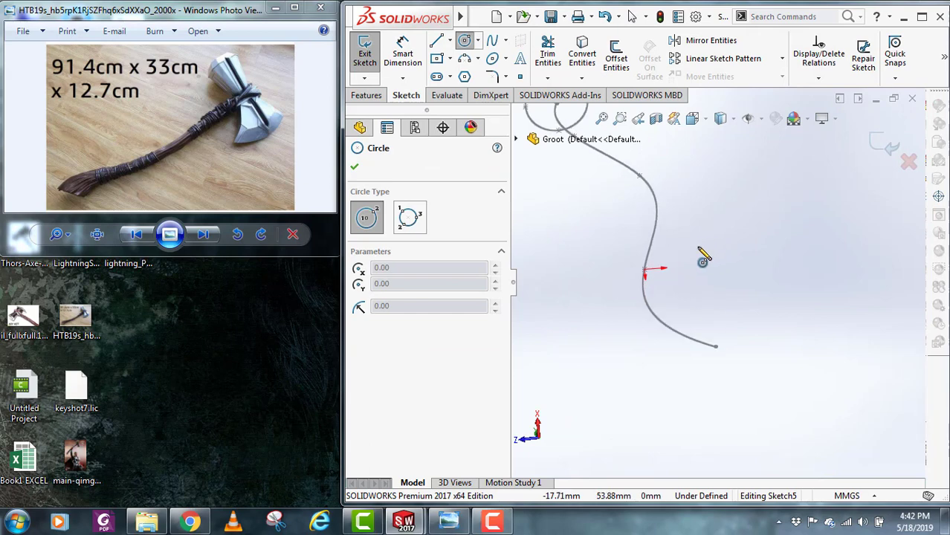
click(492, 59)
click(644, 270)
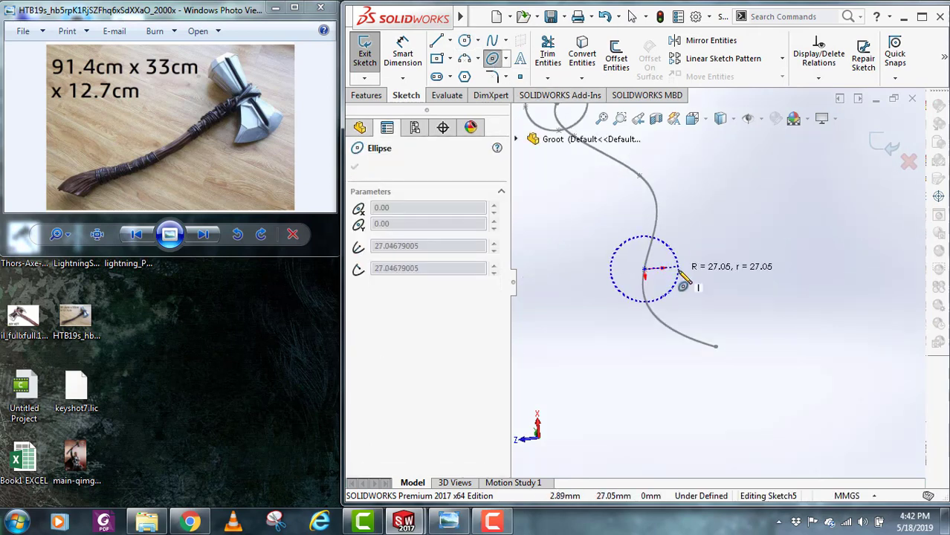
click(679, 272)
click(647, 297)
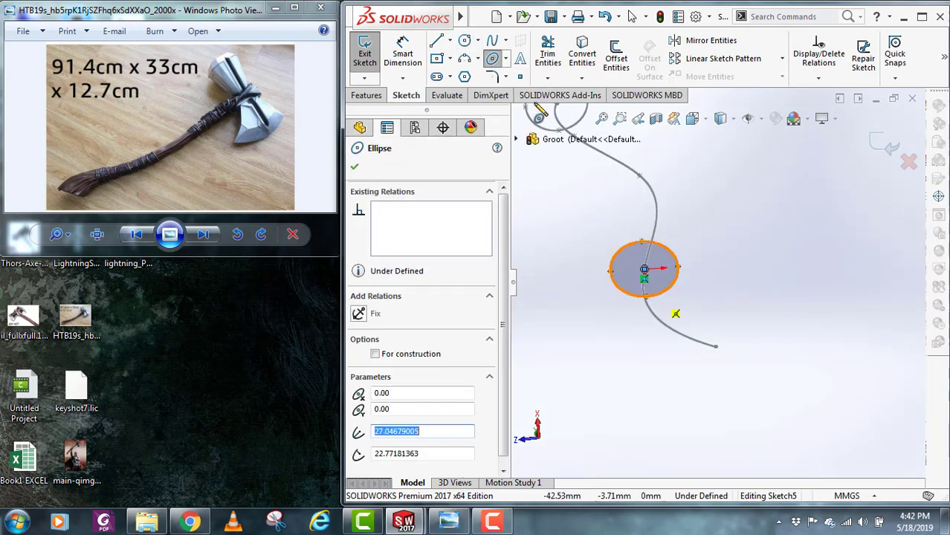
- Dimension the short axis of the ellipse at the spline's fourth point at 45 mm
click(404, 55)
click(643, 245)
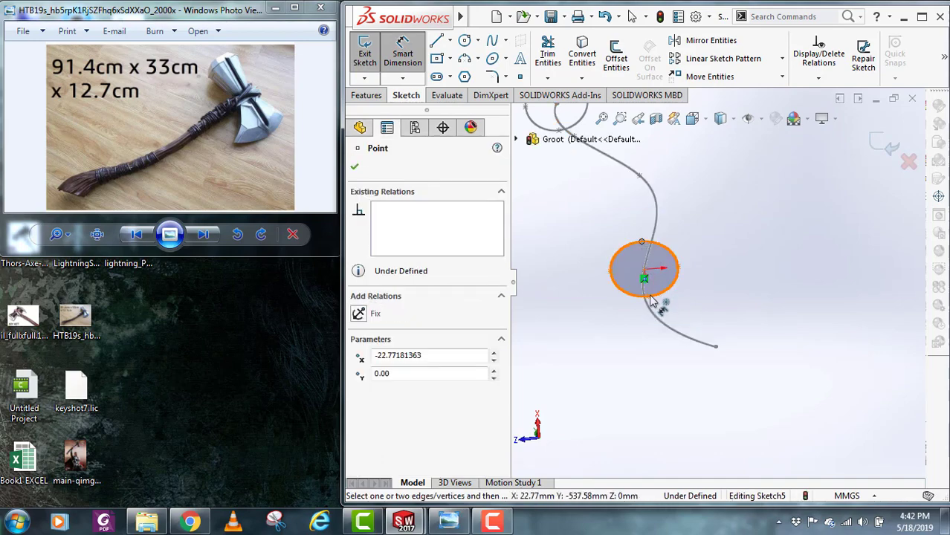
click(645, 296)
click(712, 270)
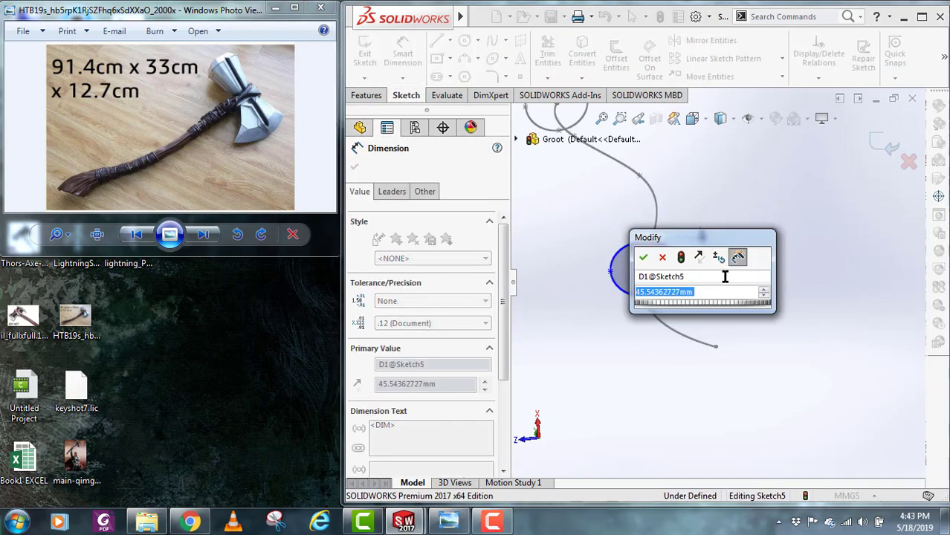
text(45)
key(Return)
scroll(721, 282, up, 4)
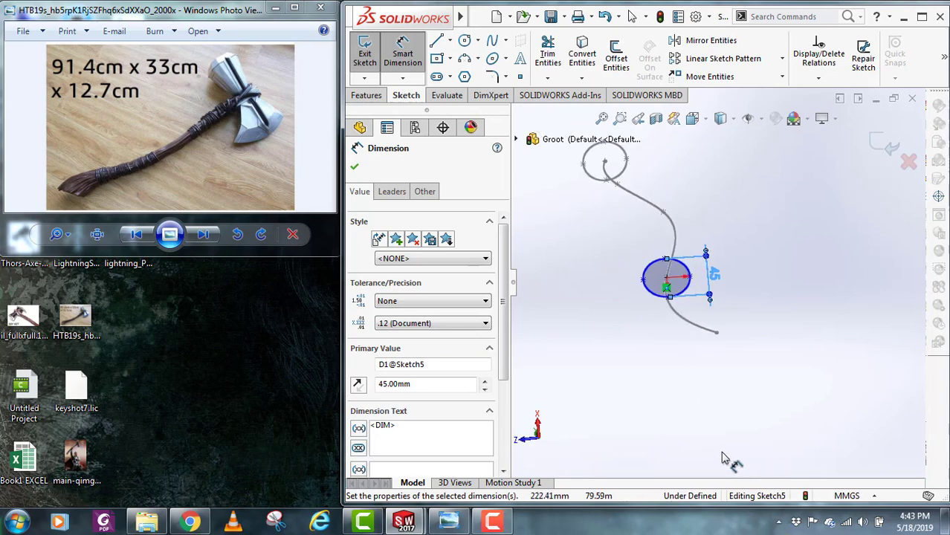
- Dimension the long axis of the ellipse at the spline's fourth point at 55 mm
mouse_move(644, 288)
middle_down()
mouse_move(690, 303)
mouse_move(658, 250)
mouse_move(677, 305)
mouse_move(640, 285)
middle_up()
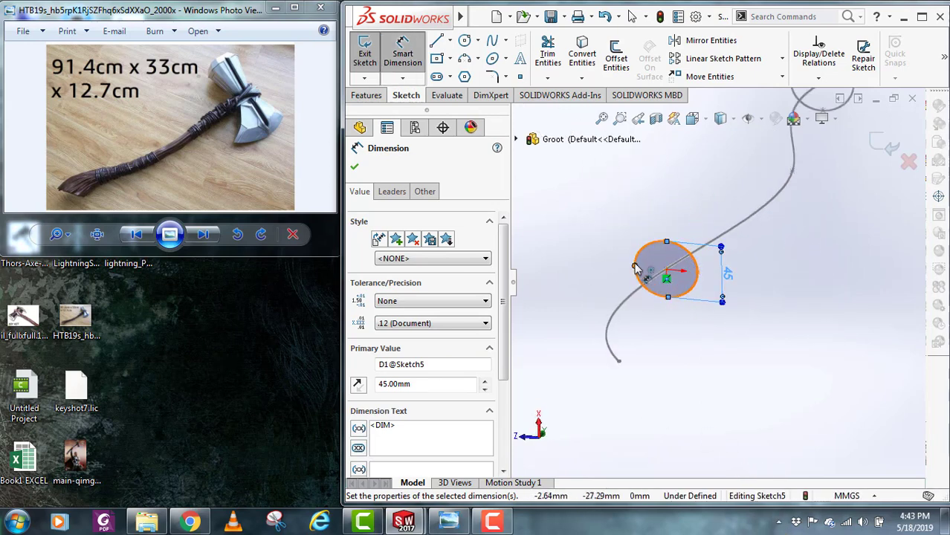
click(635, 268)
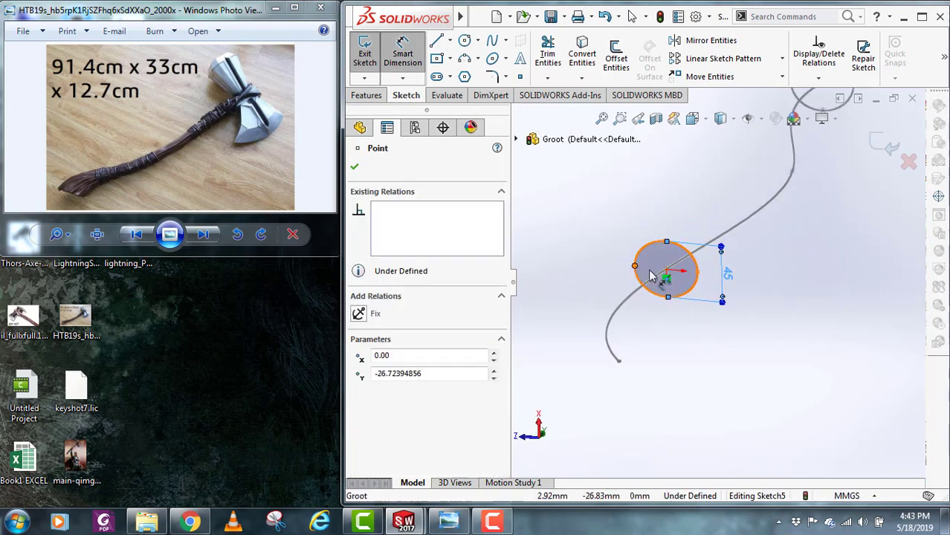
click(661, 329)
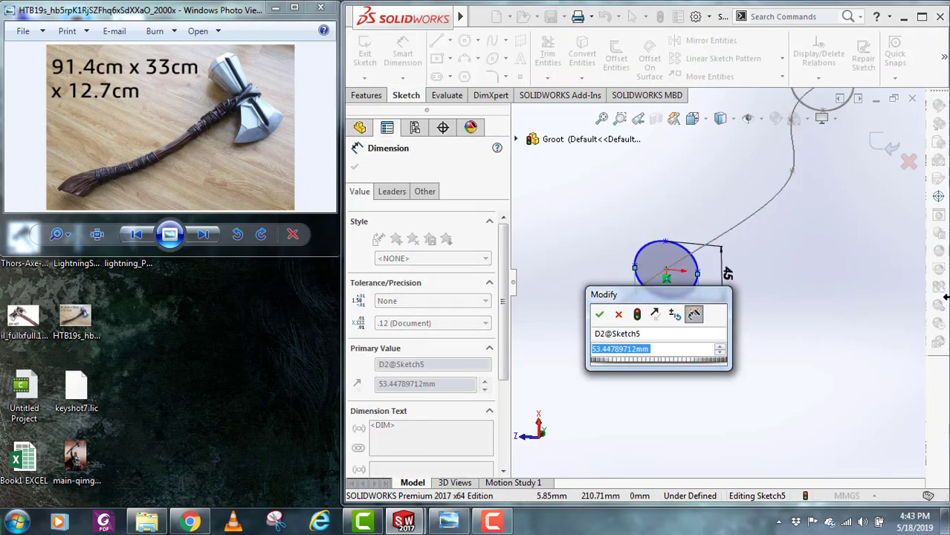
text(55)
key(Return)
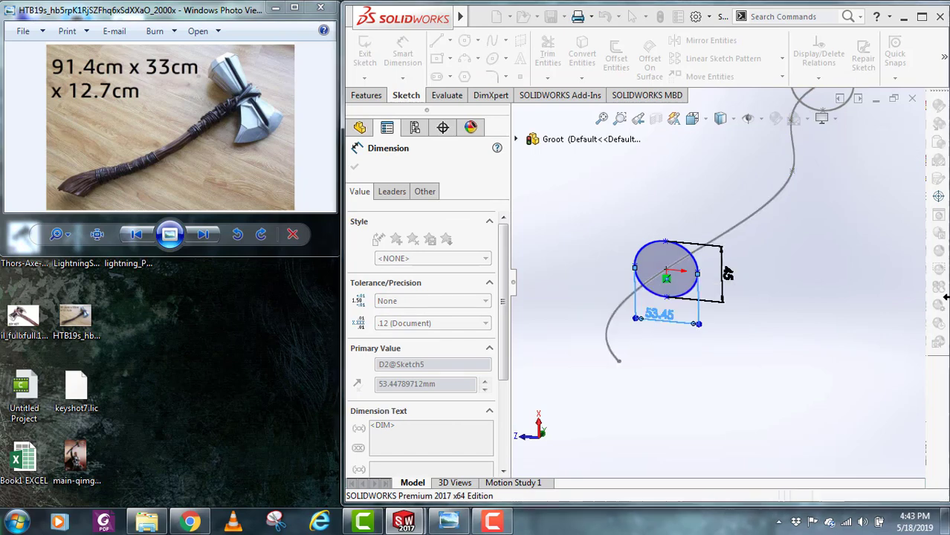
scroll(718, 286, up, 3)
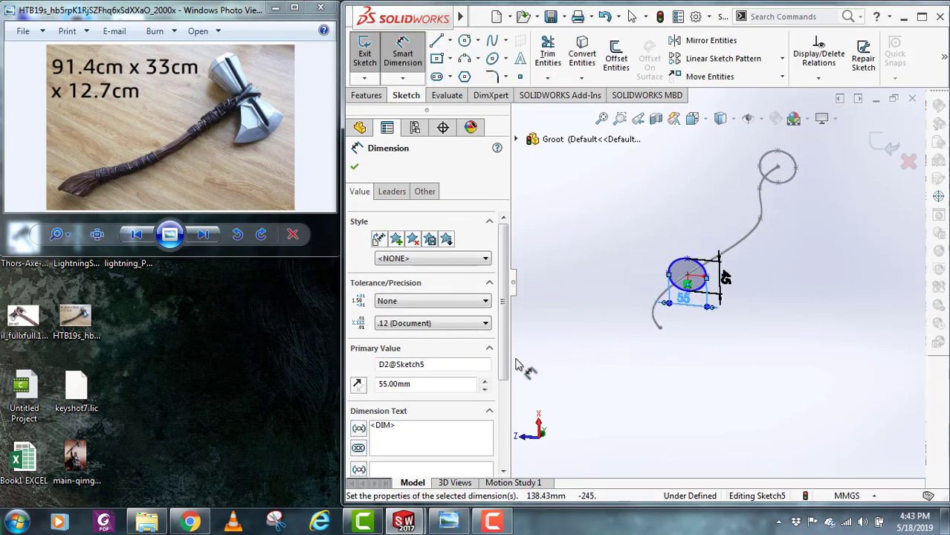
scroll(561, 282, down, 2)
scroll(721, 316, up, 2)
scroll(774, 274, down, 3)
scroll(791, 329, up, 3)
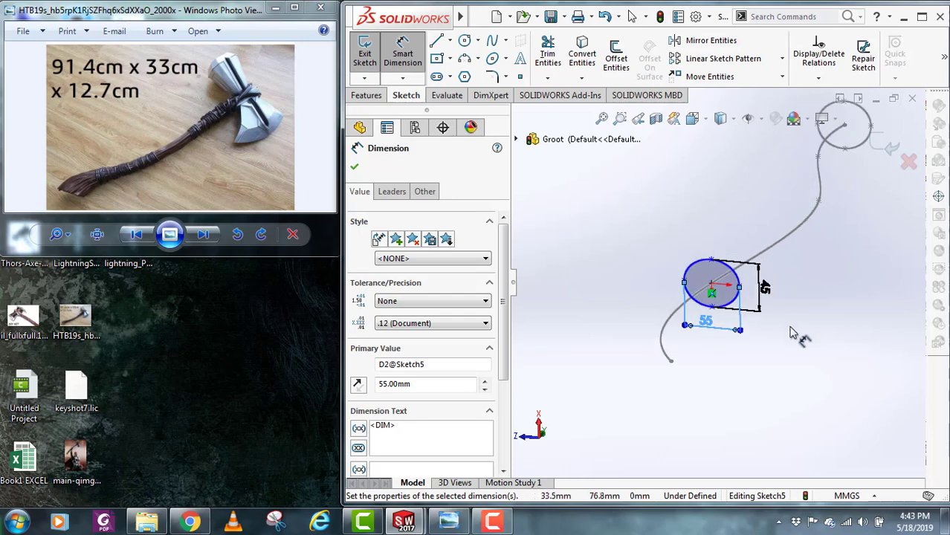
- Close the ellipse sketch and create a reference plane through the spline's last endpoint, perpendicular to the spline
click(887, 154)
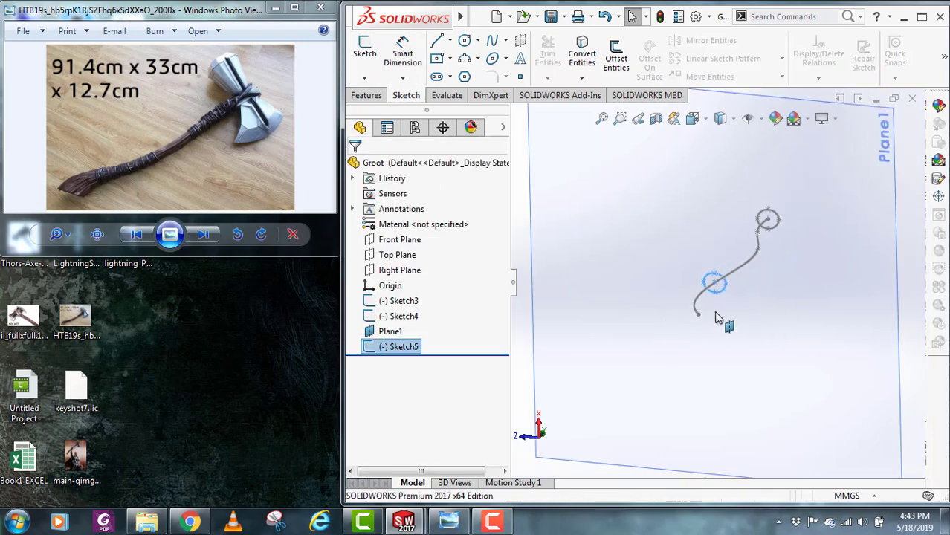
click(376, 95)
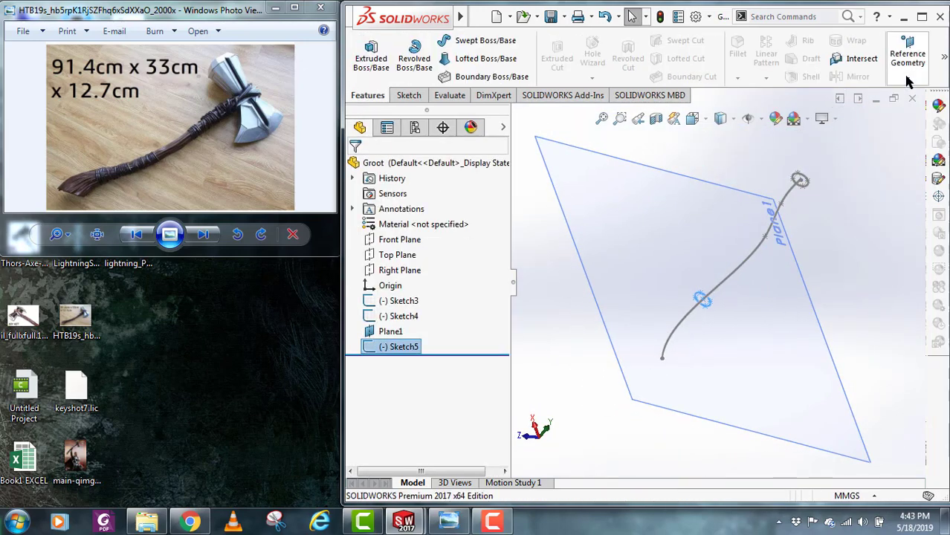
click(907, 78)
click(851, 94)
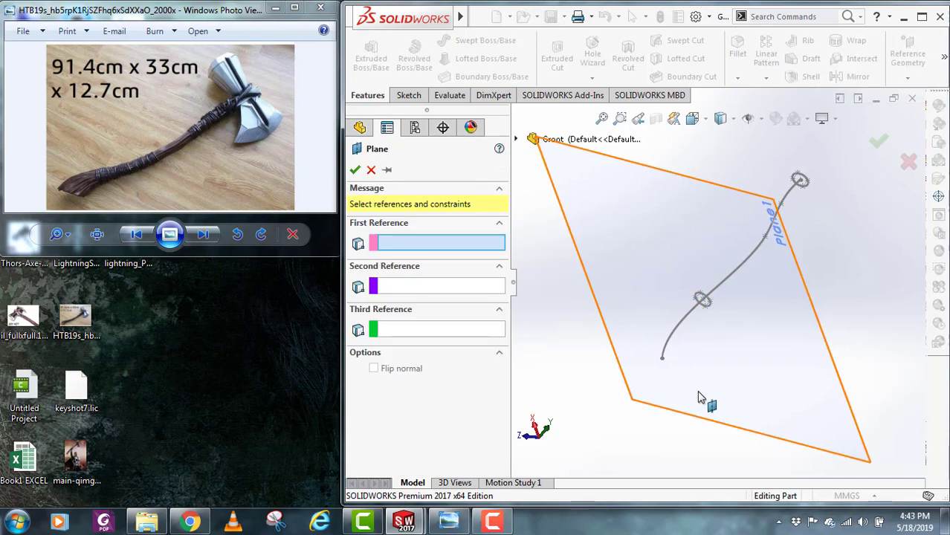
click(664, 362)
click(677, 328)
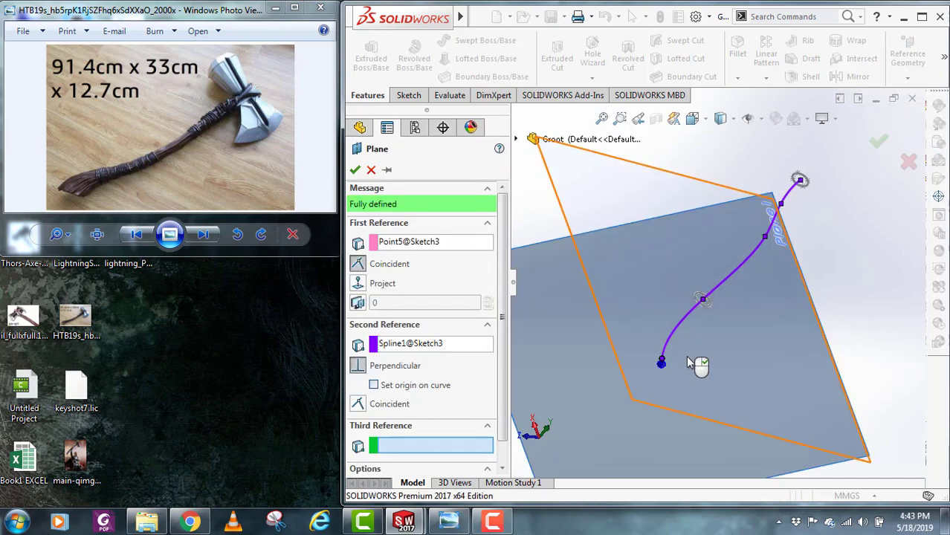
middle_drag(669, 334, 768, 381)
click(354, 169)
- Sketch an ellipse on the new plane, centred on the spline's endpoint, with radii of about 45 mm and 34 mm
middle_drag(679, 345, 673, 272)
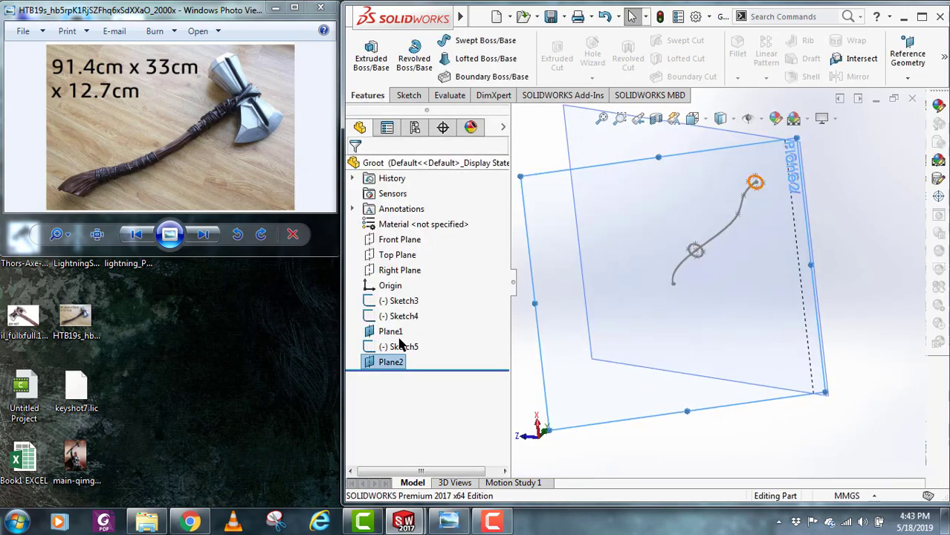
click(397, 95)
click(363, 59)
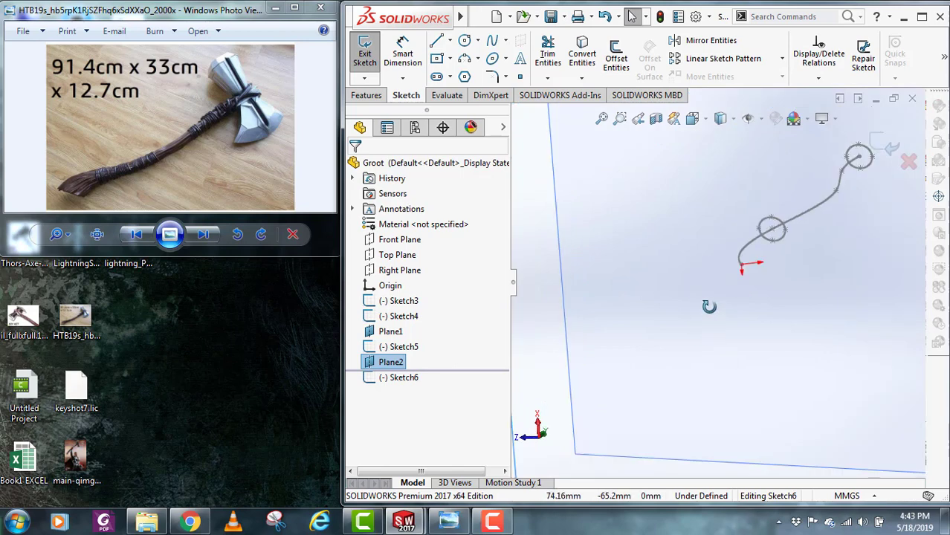
click(496, 64)
scroll(817, 269, down, 2)
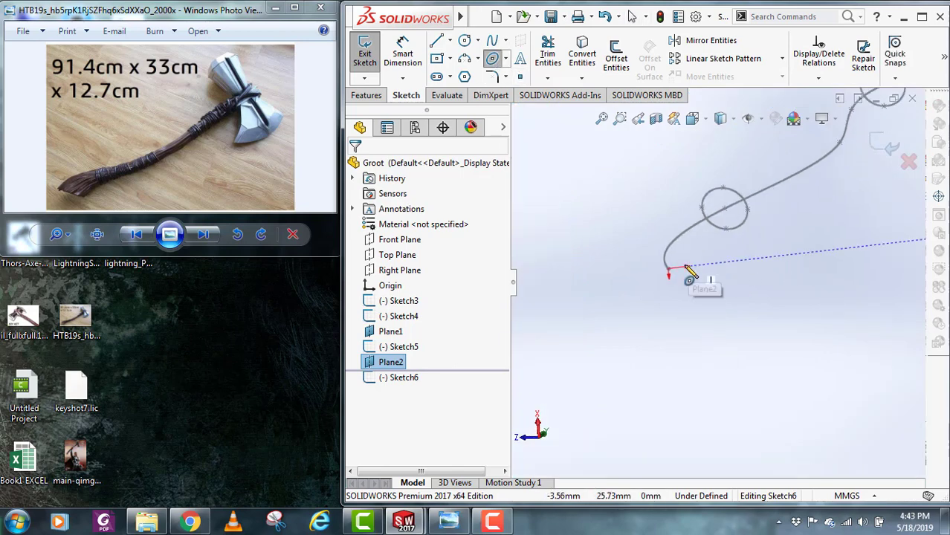
click(668, 269)
click(710, 268)
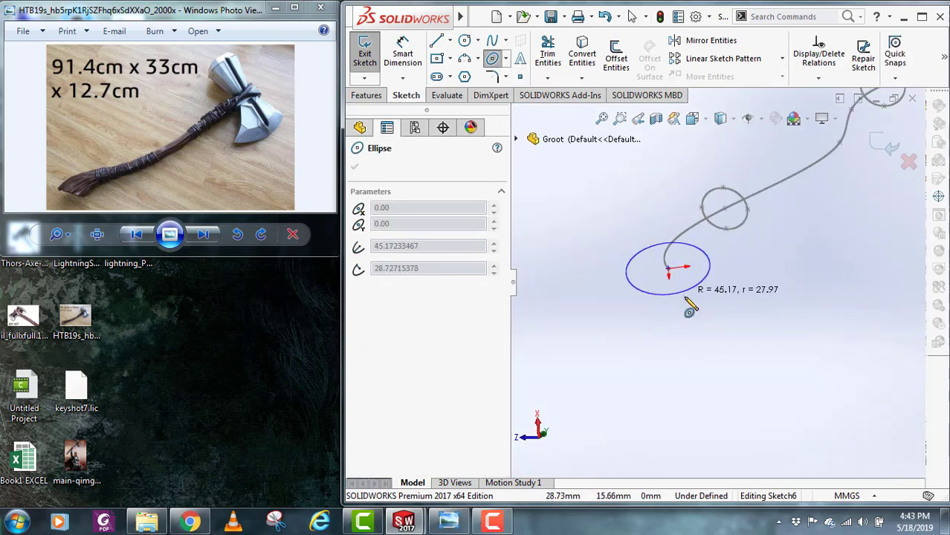
click(684, 300)
- Dimension the short axis of the ellipse at the spline's endpoint at 45 mm
click(402, 55)
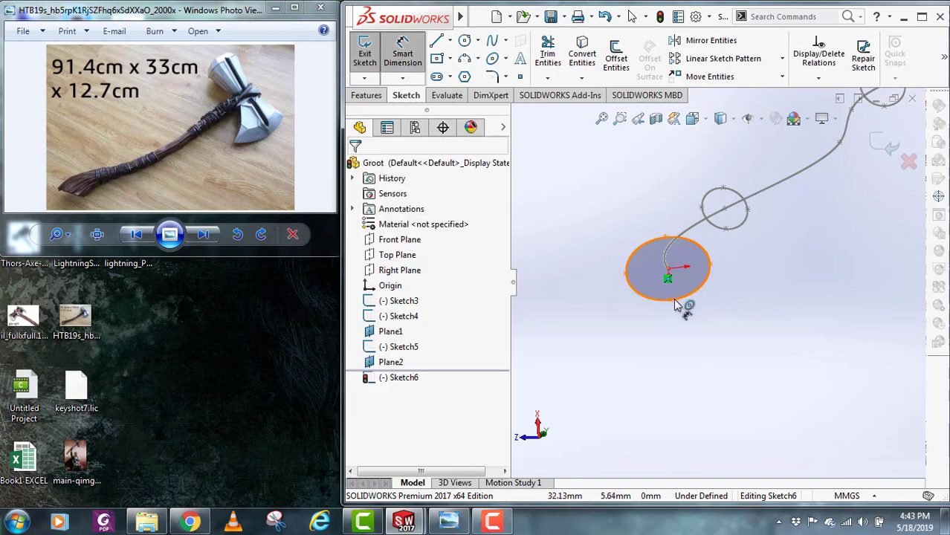
click(670, 299)
click(668, 237)
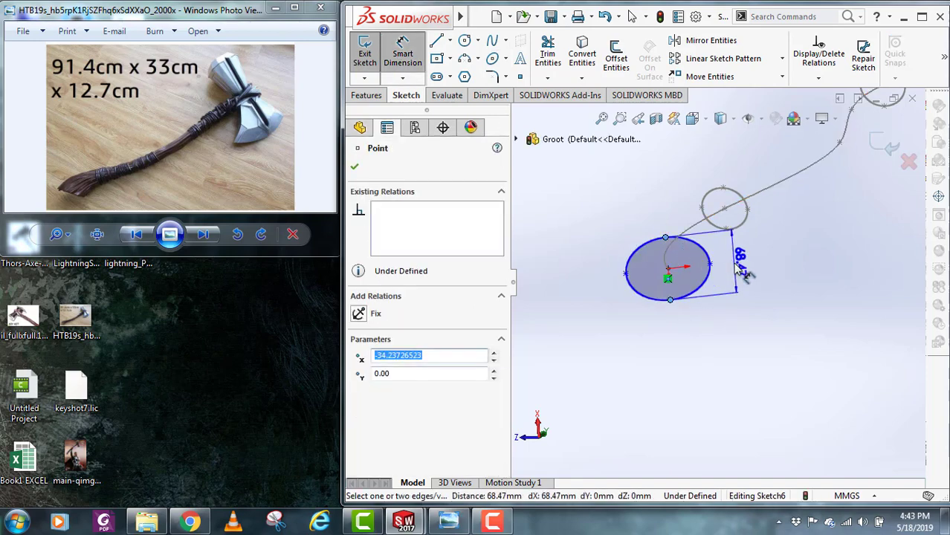
click(742, 259)
text(45.00mm)
key(Return)
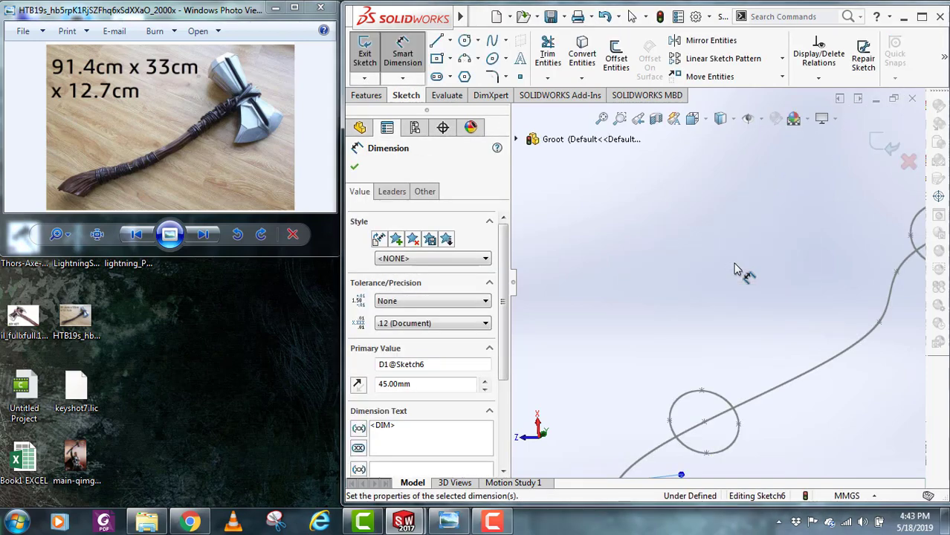
- Dimension the long axis of the ellipse at the spline's endpoint at 70 mm
scroll(675, 372, up, 3)
scroll(690, 310, down, 2)
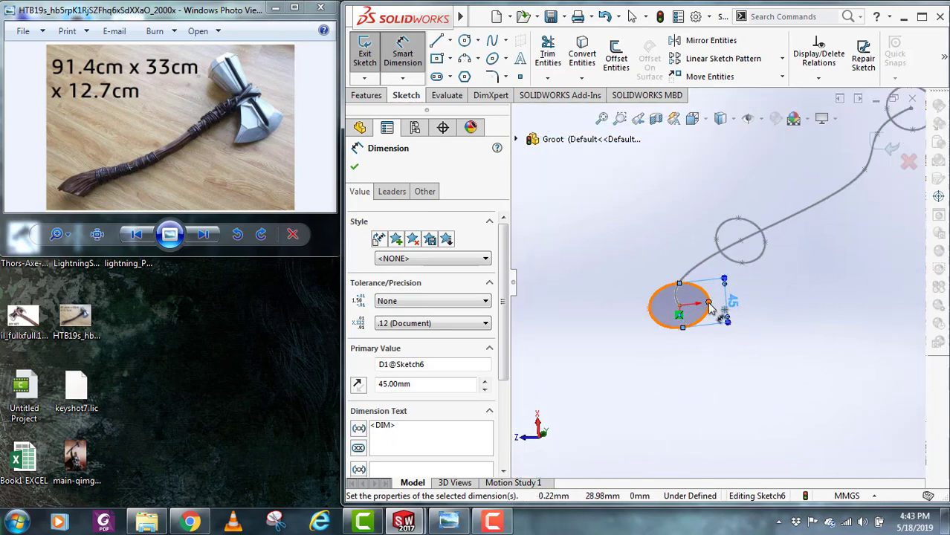
click(654, 322)
click(649, 311)
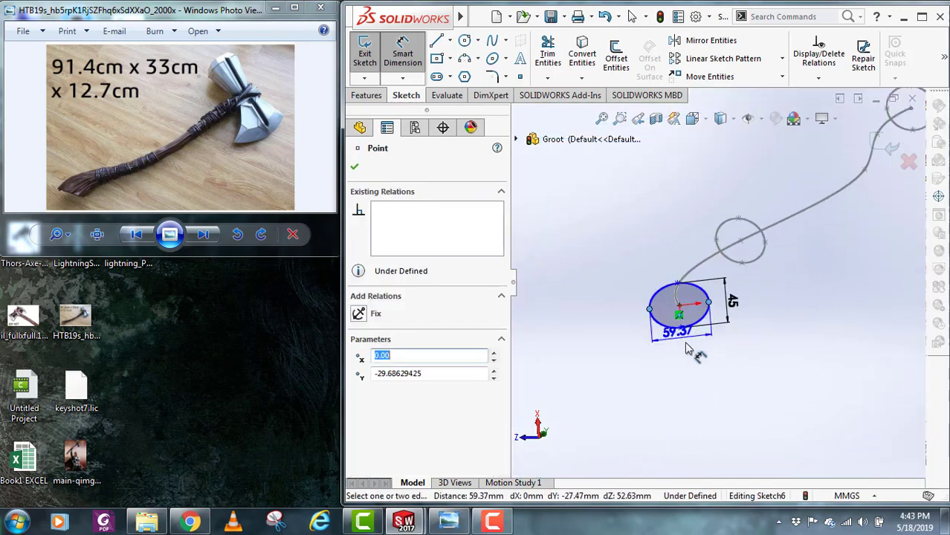
click(686, 357)
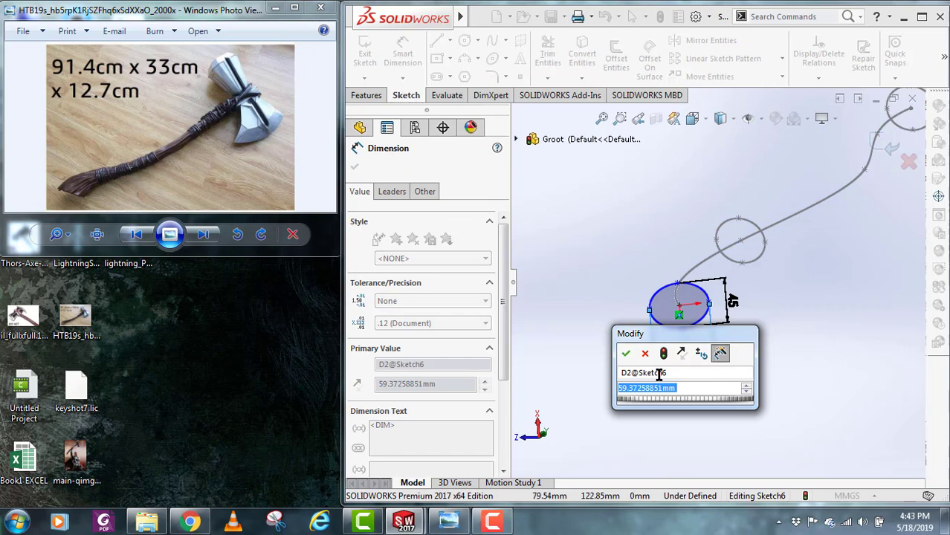
click(494, 527)
click(884, 465)
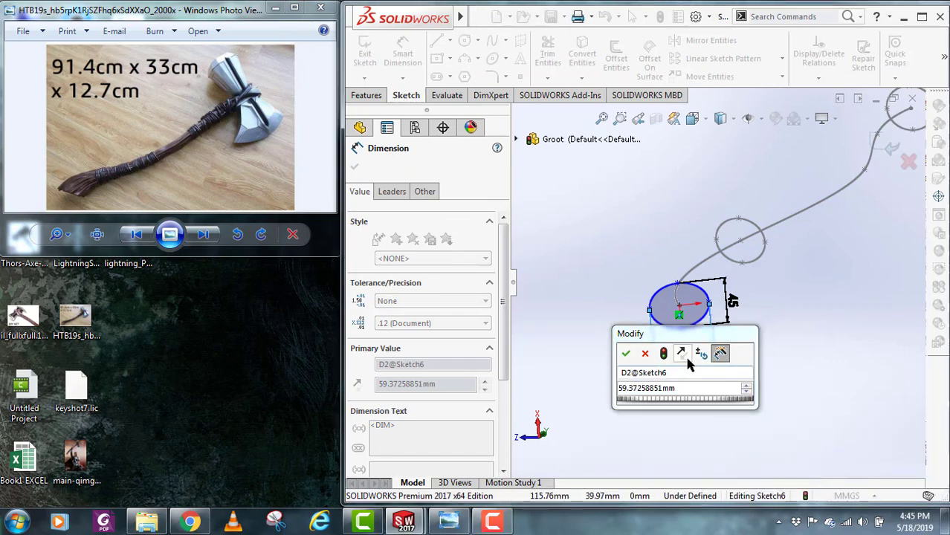
scroll(682, 372, down, 2)
click(687, 388)
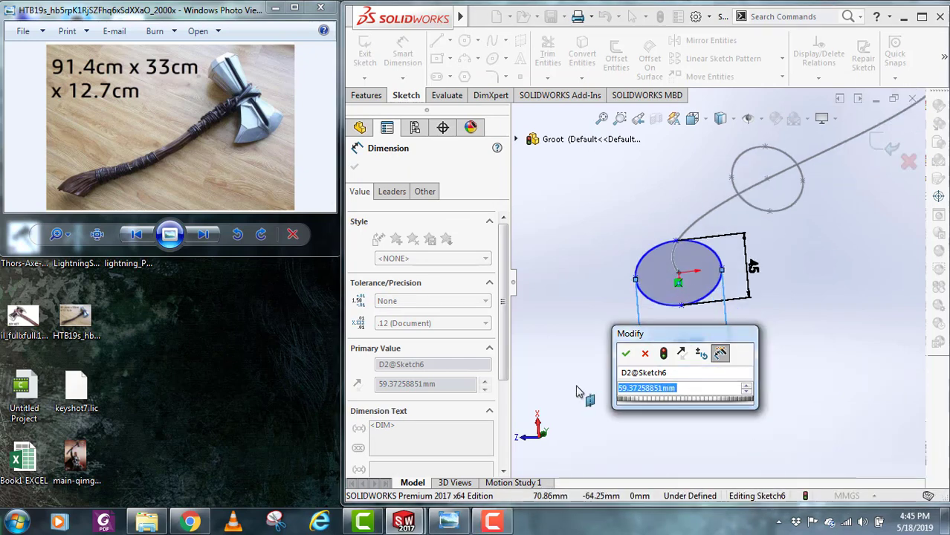
text(70)
key(Return)
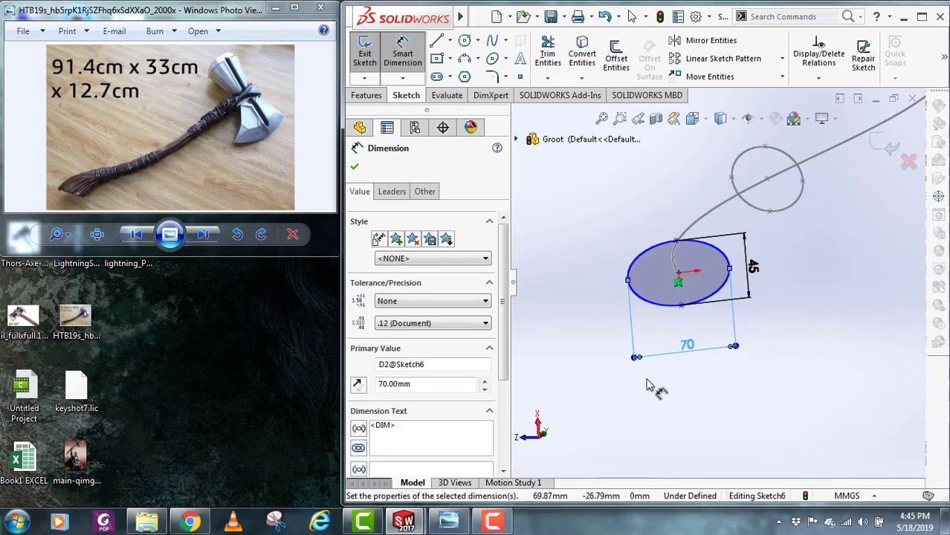
- Change the end ellipse's long-axis dimension to 80 mm and close the sketch
double_click(687, 345)
text(8)
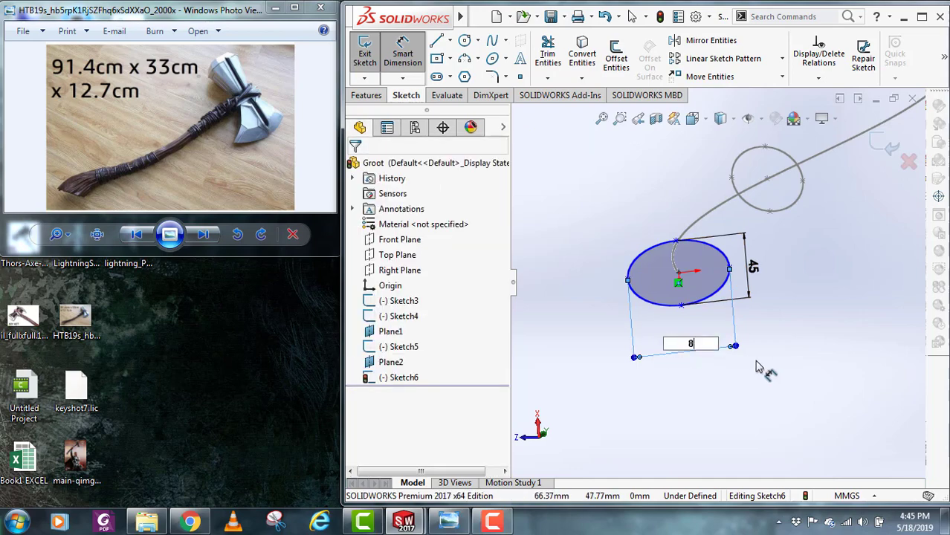
text(0)
key(Return)
scroll(781, 375, up, 5)
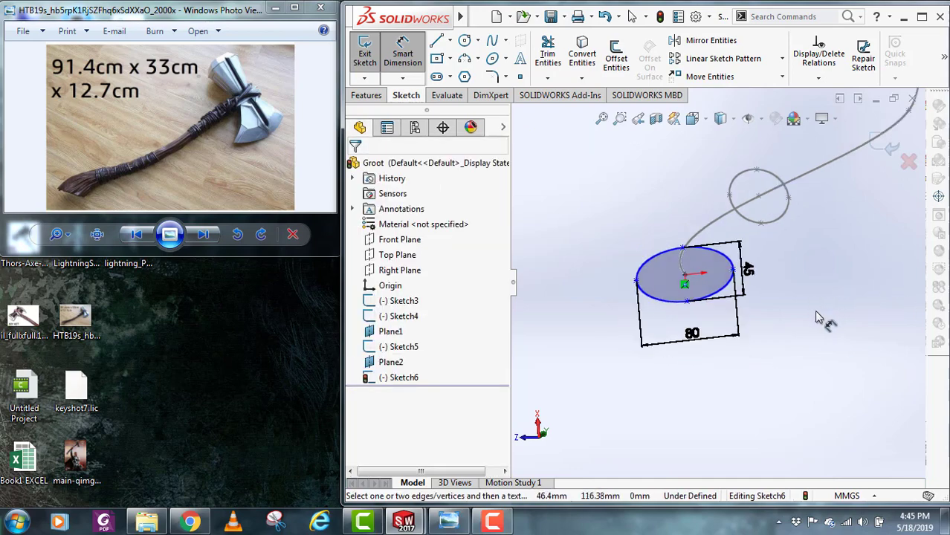
click(879, 152)
scroll(747, 252, down, 4)
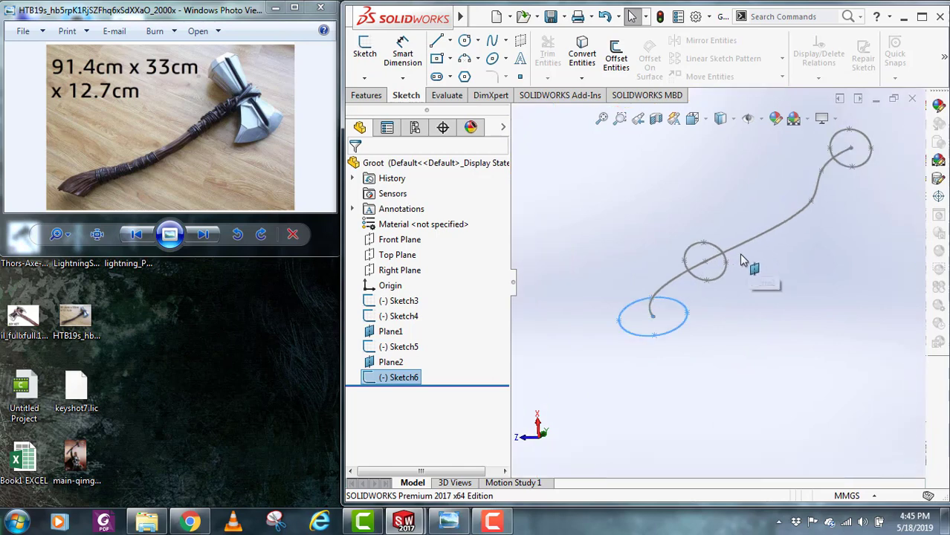
mouse_move(739, 253)
middle_down()
mouse_move(753, 290)
mouse_move(752, 241)
mouse_move(727, 294)
middle_up()
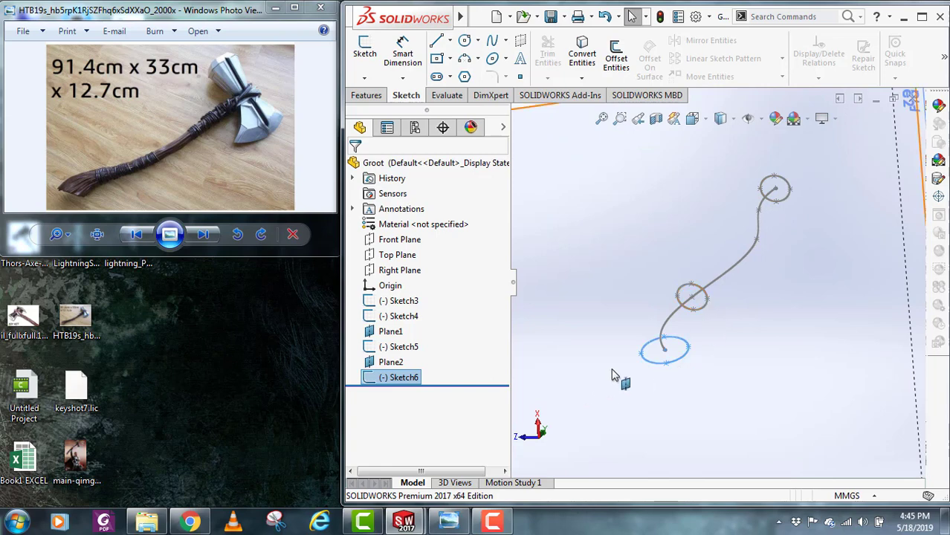
- Open a new sketch on the Right Plane for a curve alongside the handle spline
click(398, 270)
mouse_move(706, 194)
middle_down()
mouse_move(734, 225)
mouse_move(647, 226)
middle_up()
scroll(730, 227, up, 2)
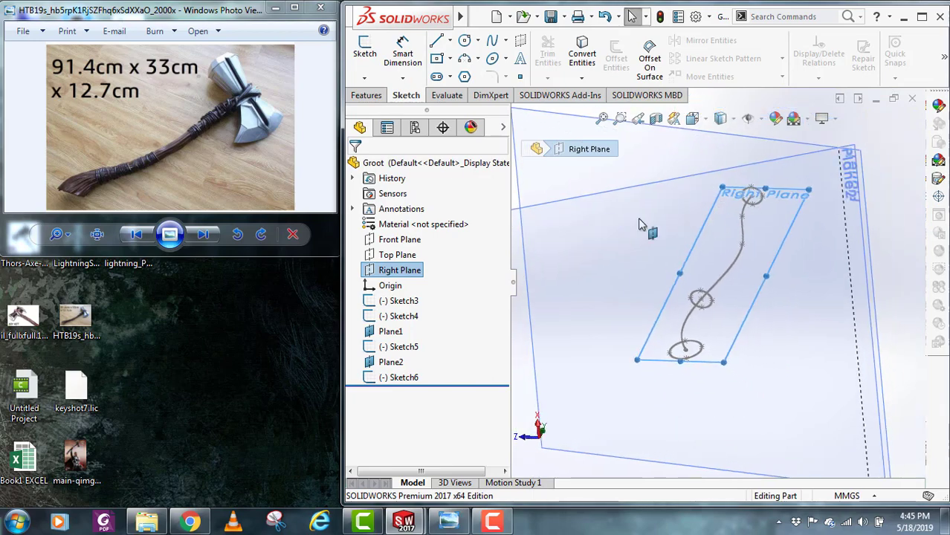
click(365, 60)
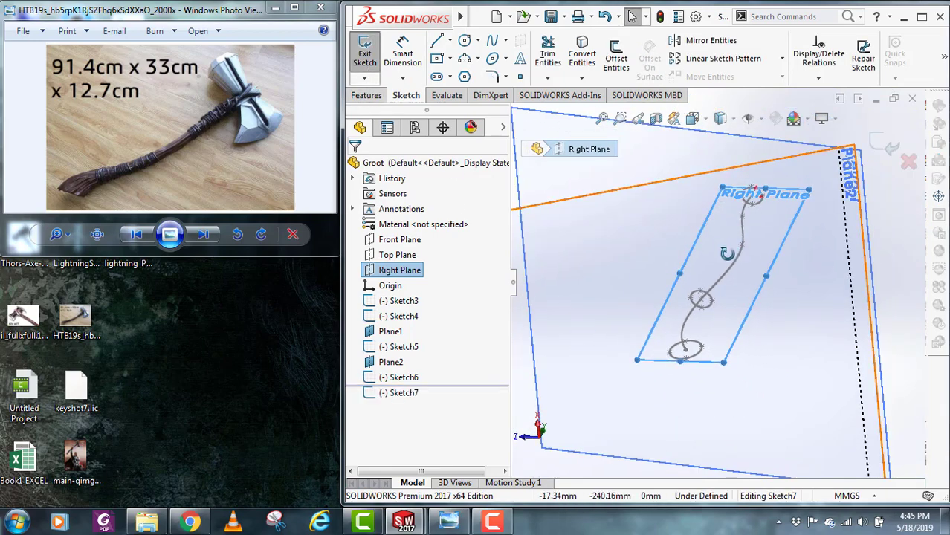
mouse_move(727, 254)
middle_down()
mouse_move(744, 163)
mouse_move(712, 200)
middle_up()
scroll(746, 125, down, 7)
scroll(710, 205, up, 3)
scroll(710, 206, down, 1)
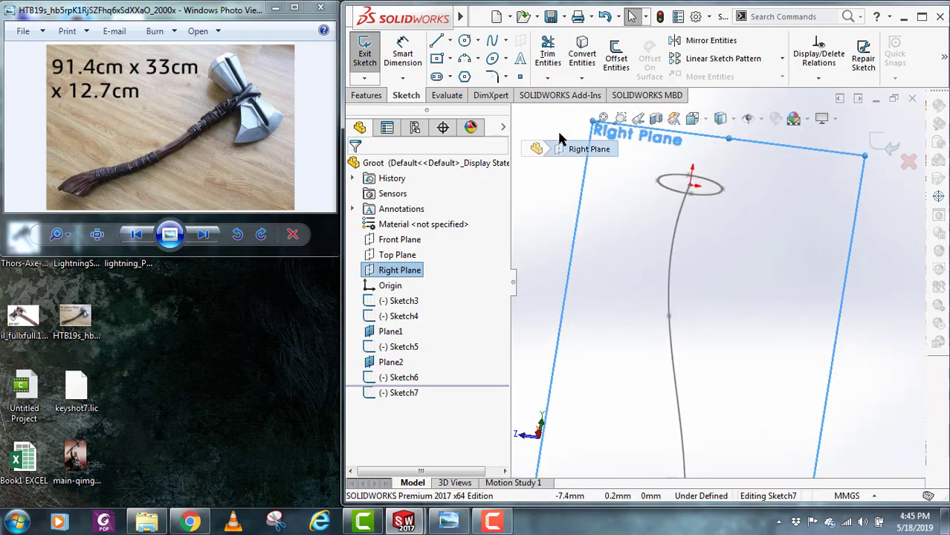
- Draw a five-point spline alongside the handle curve, joining the same-side axis points of all three ellipses, and close the sketch
click(492, 42)
click(491, 40)
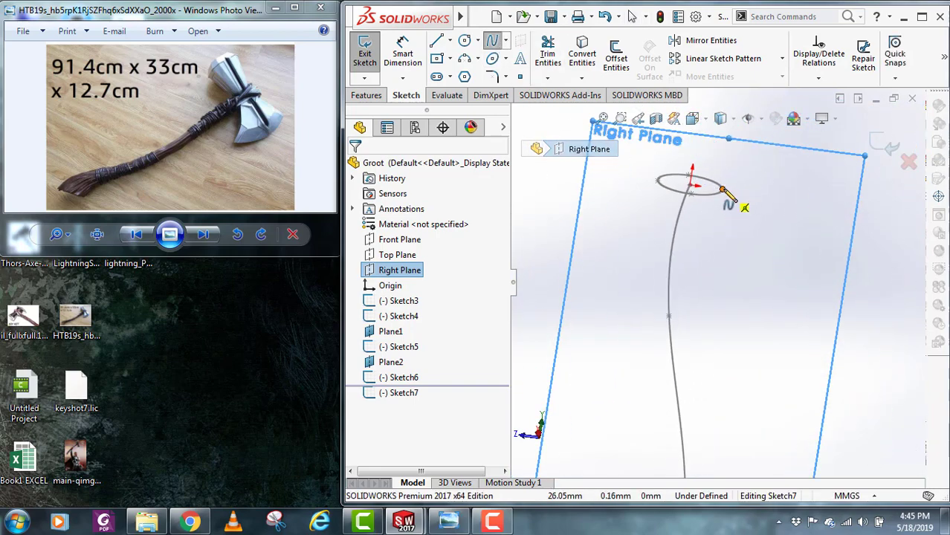
click(722, 189)
click(699, 314)
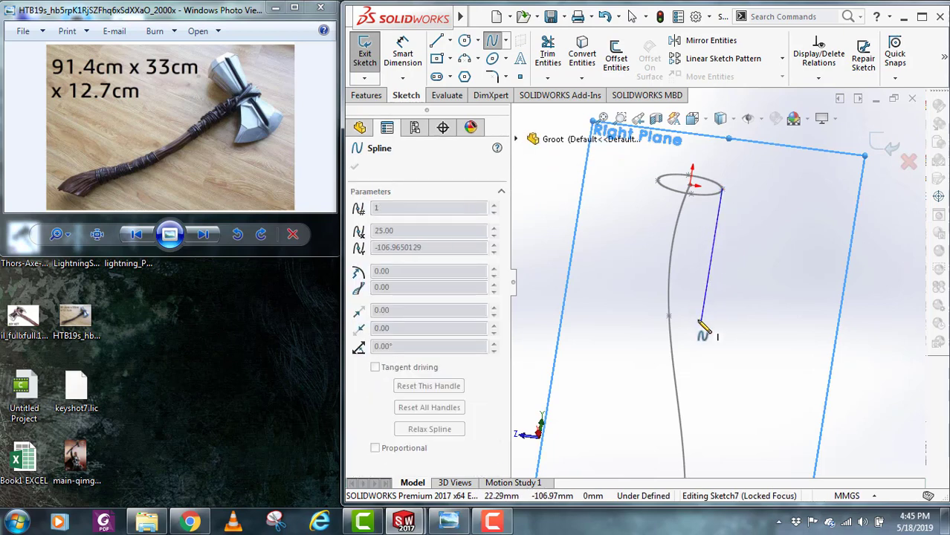
middle_drag(701, 325, 710, 409)
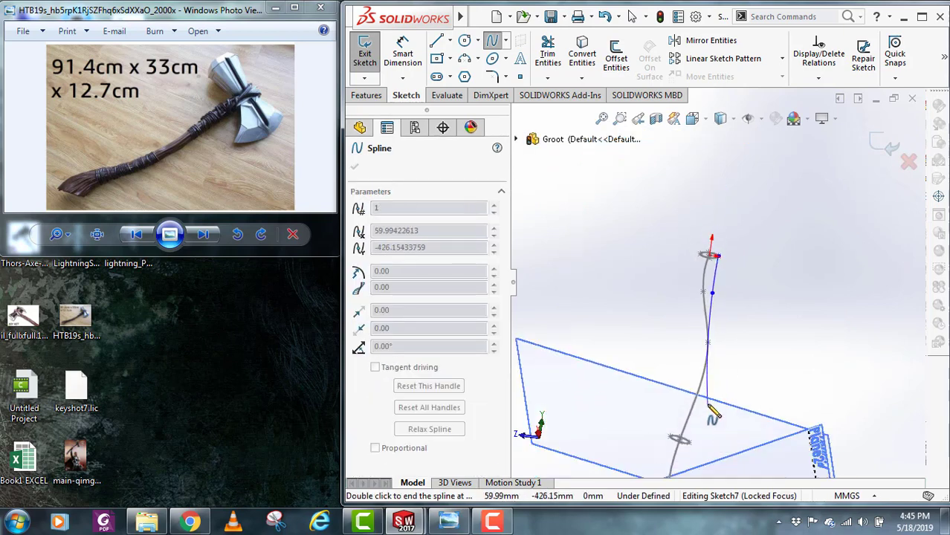
scroll(714, 417, down, 2)
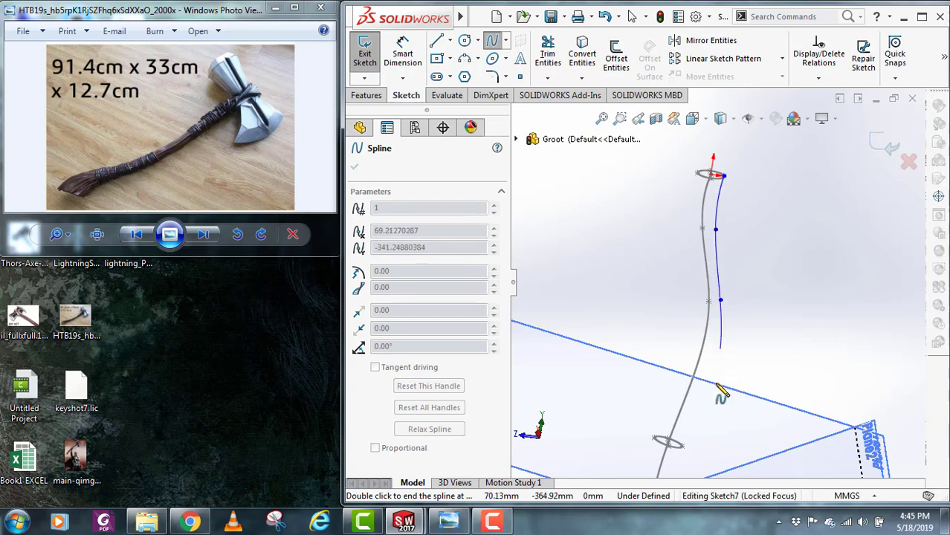
scroll(693, 446, up, 2)
scroll(693, 446, down, 4)
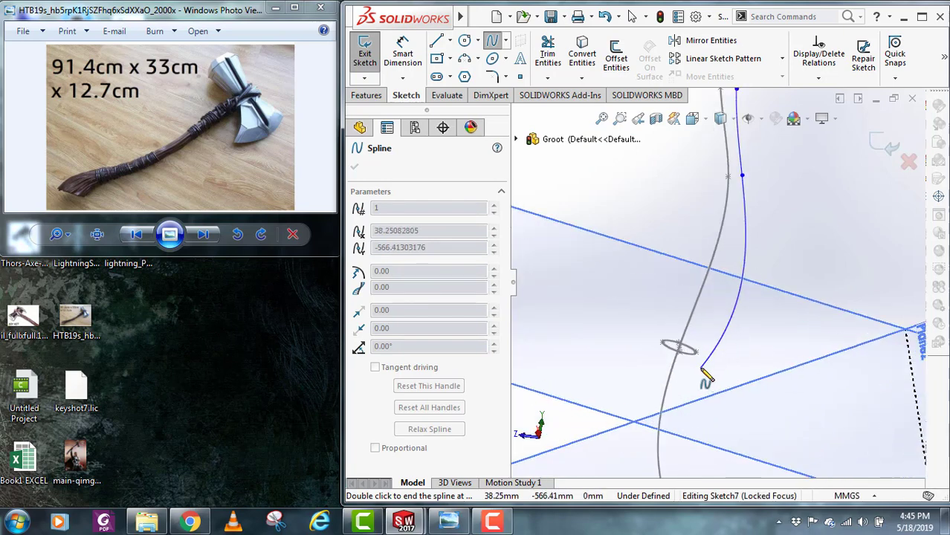
scroll(693, 373, up, 2)
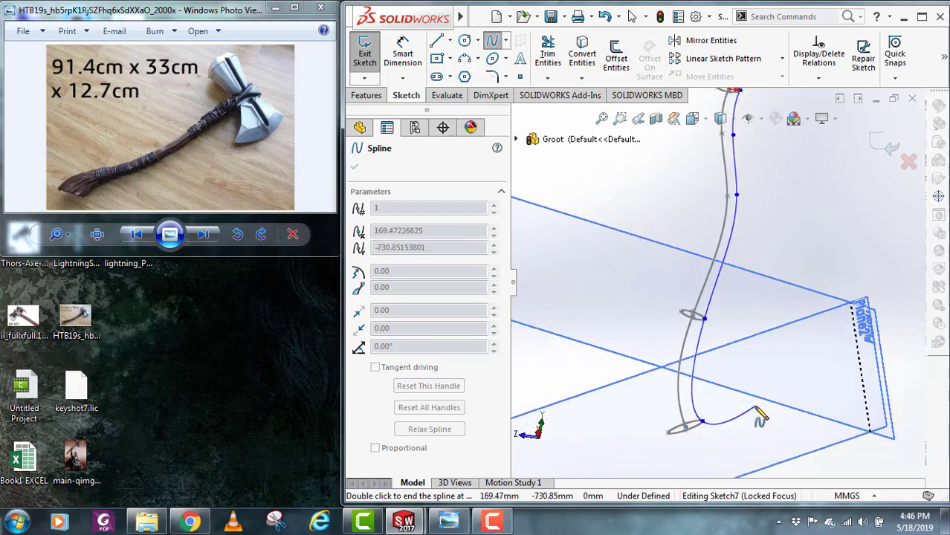
key(Escape)
scroll(743, 405, up, 2)
scroll(722, 252, down, 2)
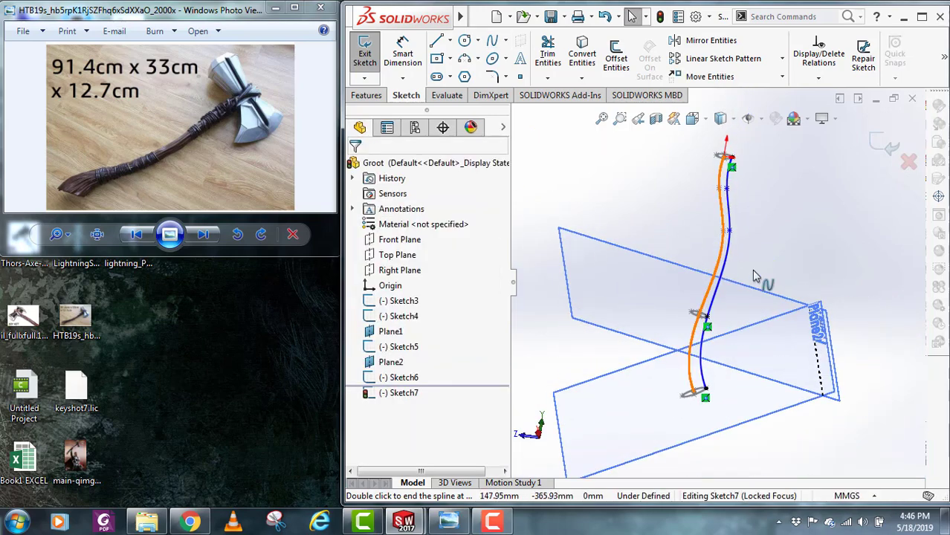
scroll(722, 294, up, 1)
scroll(729, 246, down, 3)
middle_drag(750, 301, 737, 285)
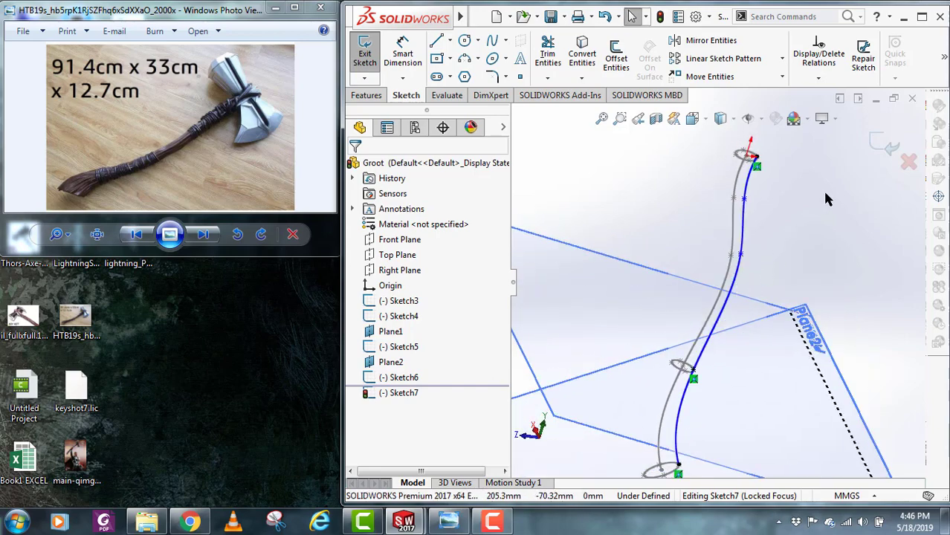
click(885, 146)
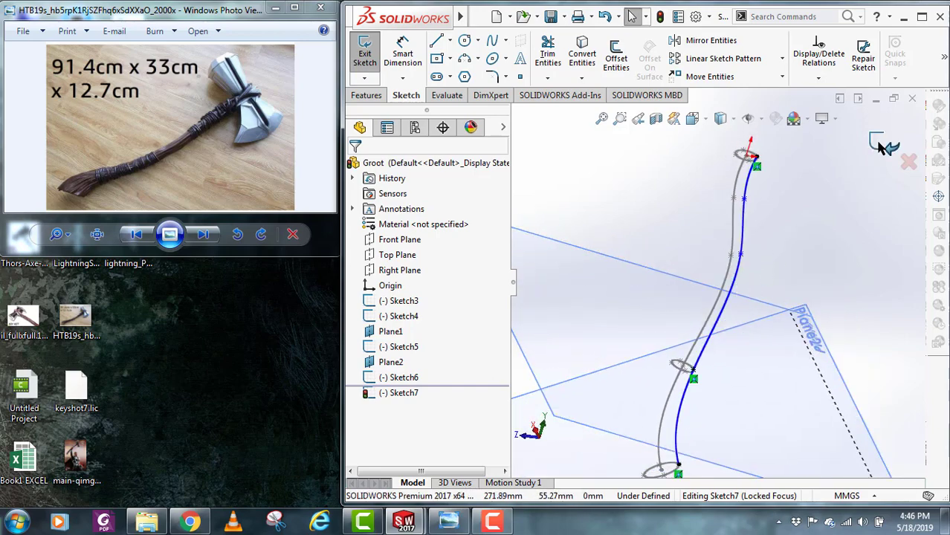
click(727, 305)
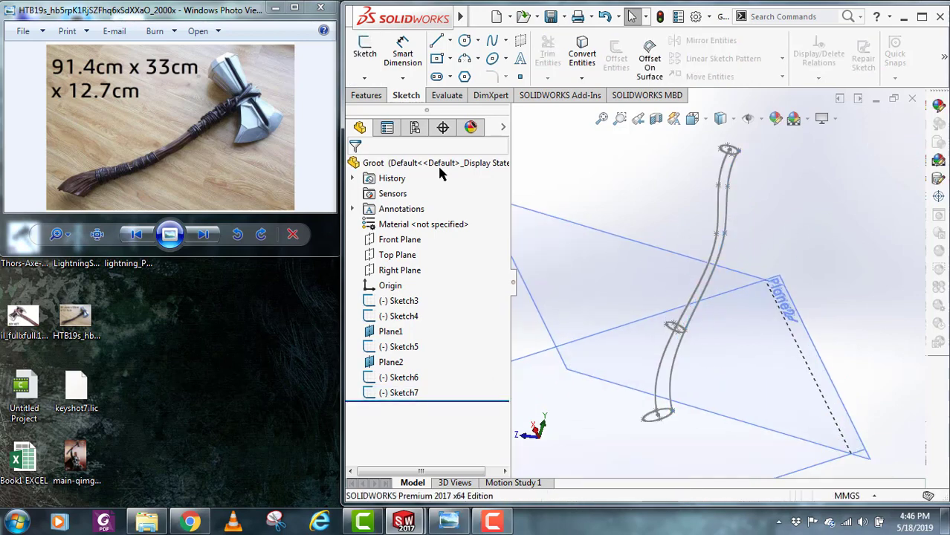
- Start a Lofted Boss/Base and pick the three handle ellipses, Sketch4, Sketch5 and Sketch6, as profiles in order from top to bottom
click(366, 96)
click(476, 62)
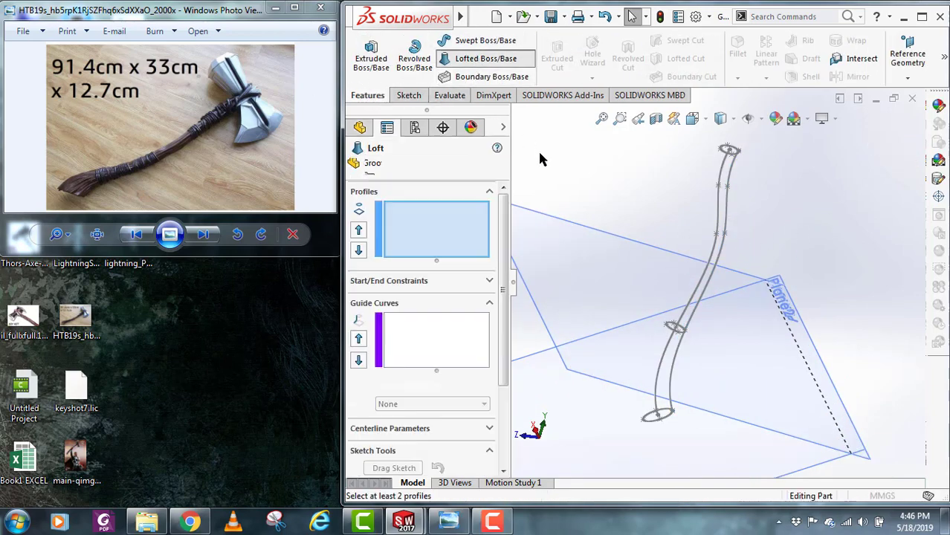
scroll(695, 220, down, 5)
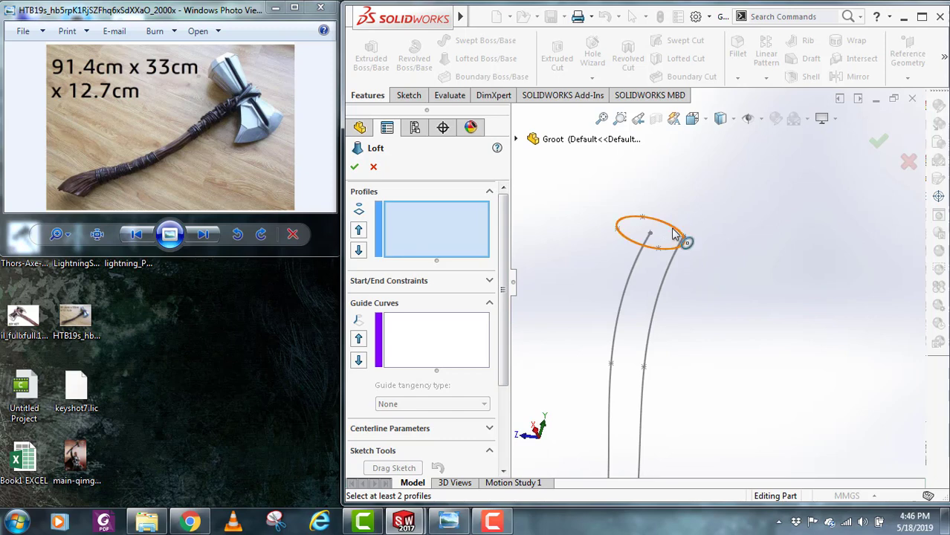
click(673, 234)
scroll(718, 208, up, 3)
scroll(647, 476, down, 2)
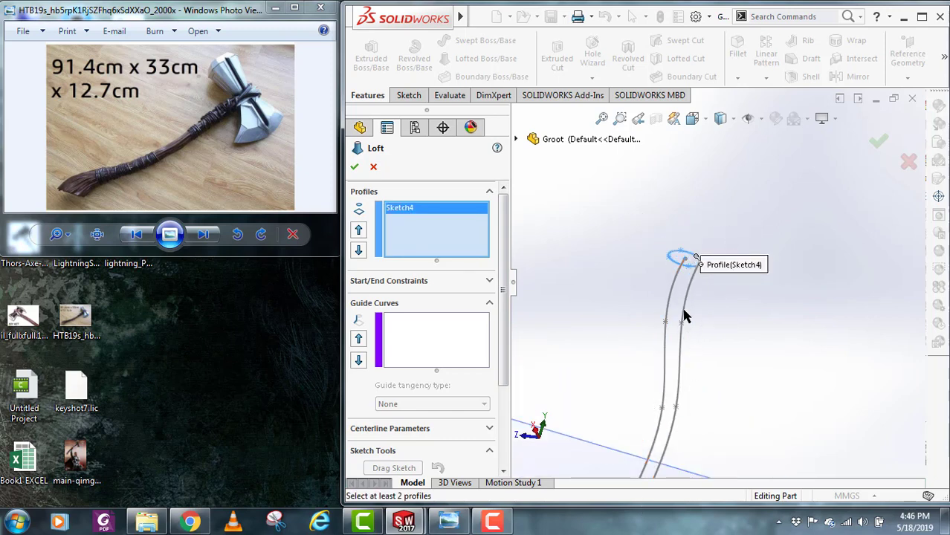
scroll(684, 316, up, 5)
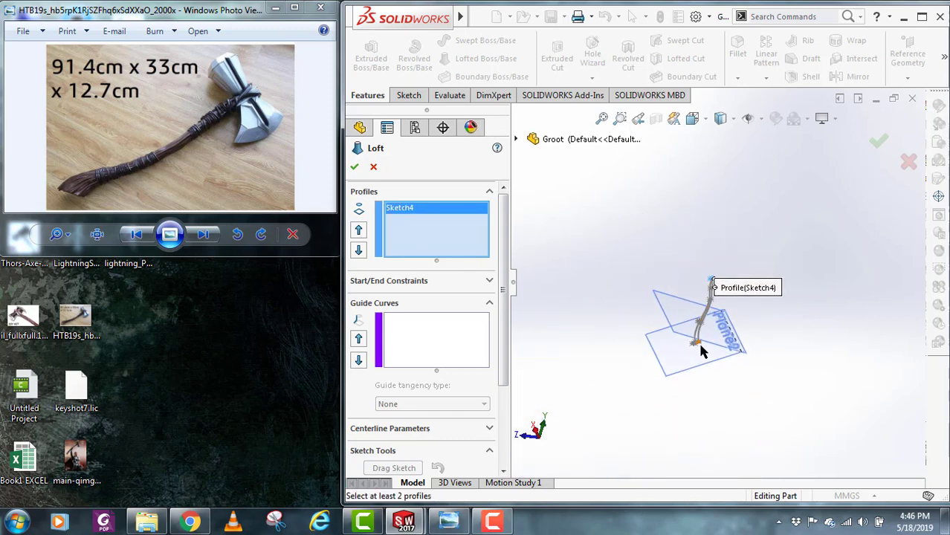
scroll(702, 352, down, 6)
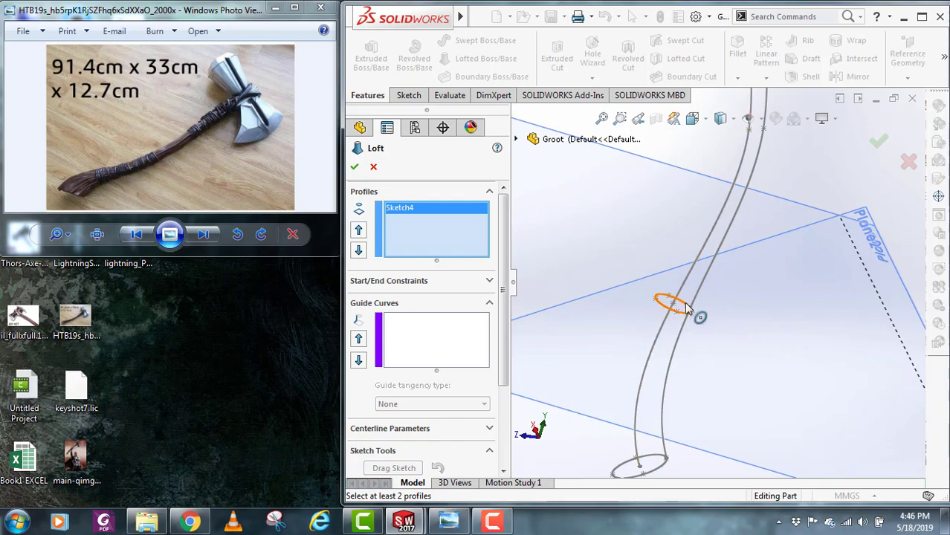
click(688, 309)
scroll(693, 384, up, 3)
scroll(692, 305, down, 2)
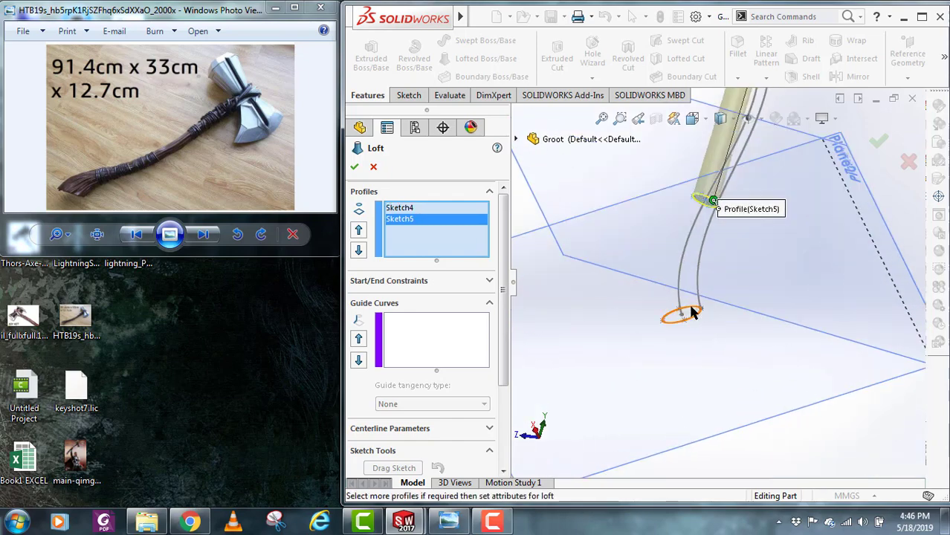
click(691, 307)
scroll(760, 377, up, 4)
scroll(725, 227, down, 5)
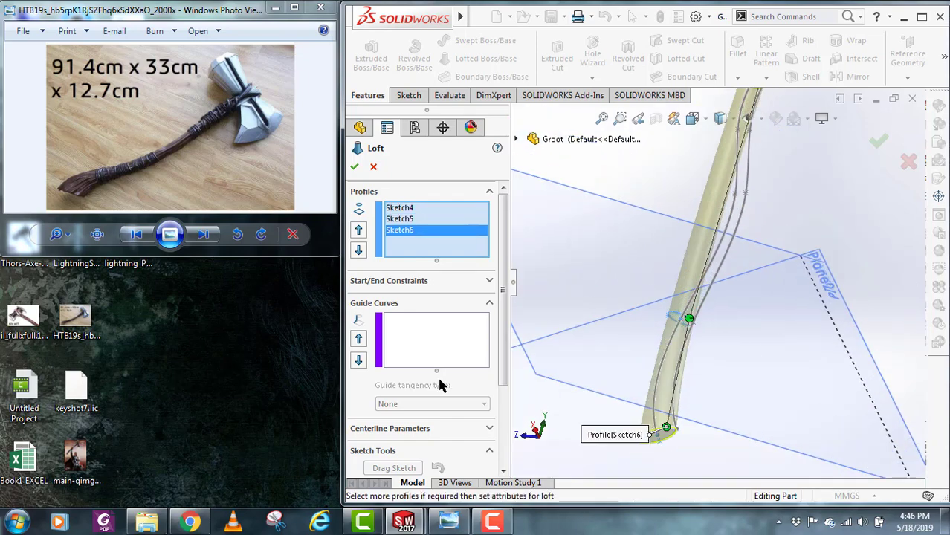
- Add the side spline Sketch7 as the loft's guide curve and create the handle loft
click(469, 358)
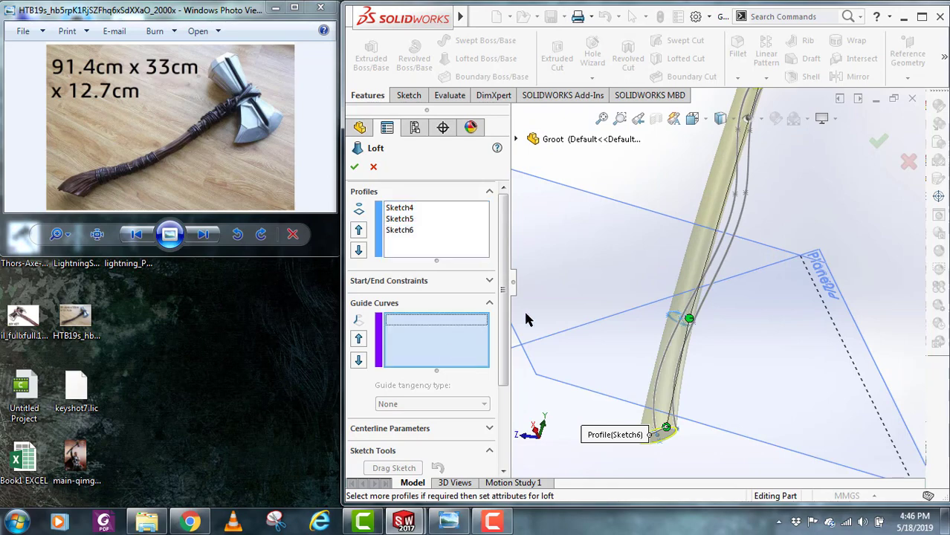
click(736, 235)
scroll(733, 335, up, 3)
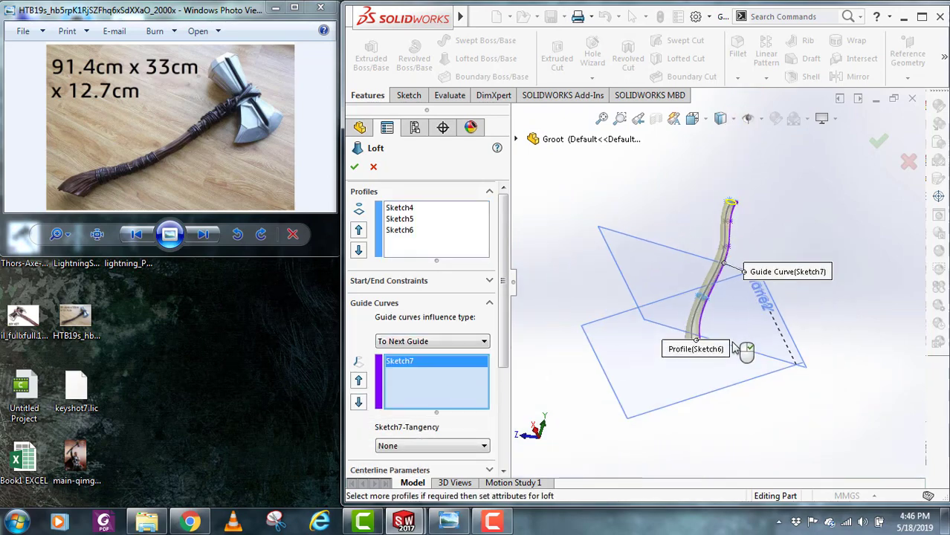
scroll(739, 221, down, 4)
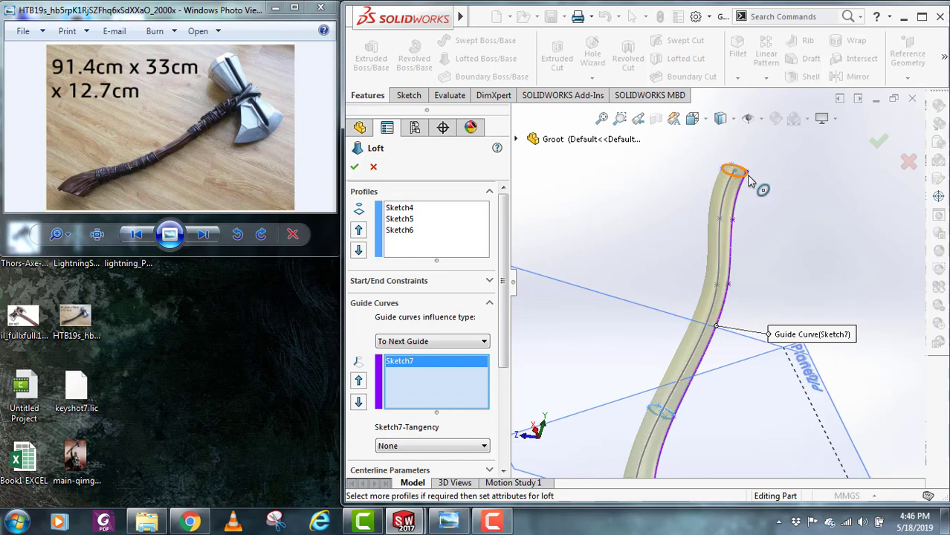
scroll(725, 386, up, 1)
scroll(688, 455, down, 3)
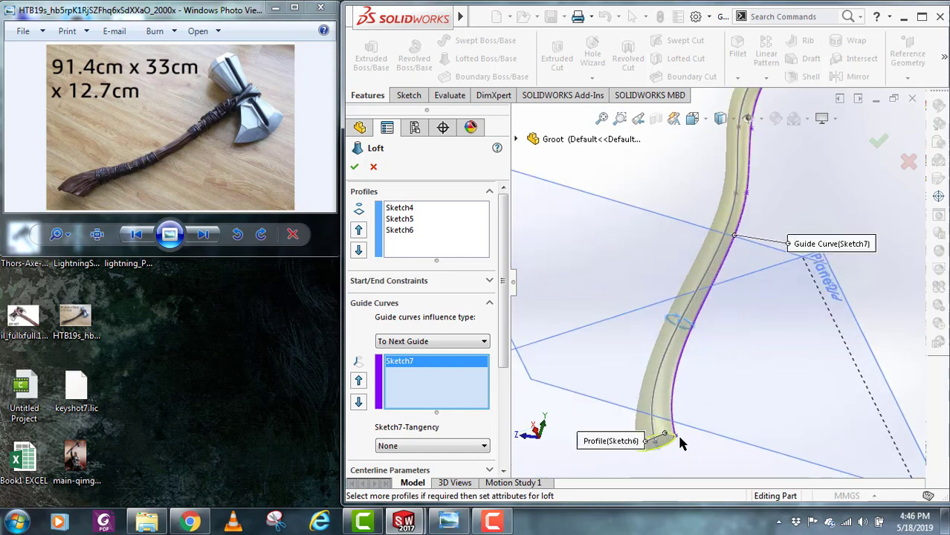
click(355, 167)
scroll(789, 276, up, 3)
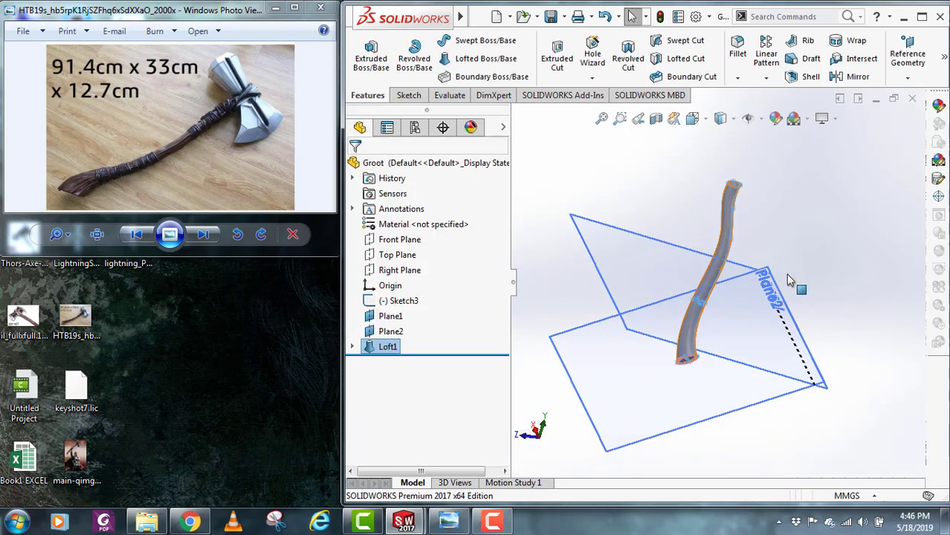
- Examine the lofted handle's curved shape and the elliptical face at its wide lower end
scroll(696, 236, down, 3)
scroll(725, 286, up, 3)
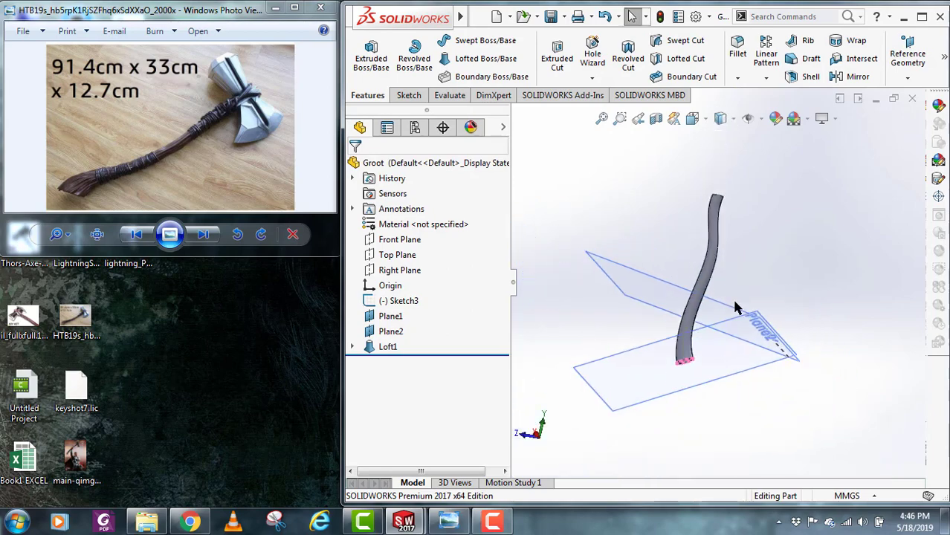
middle_drag(722, 303, 677, 244)
scroll(676, 245, down, 5)
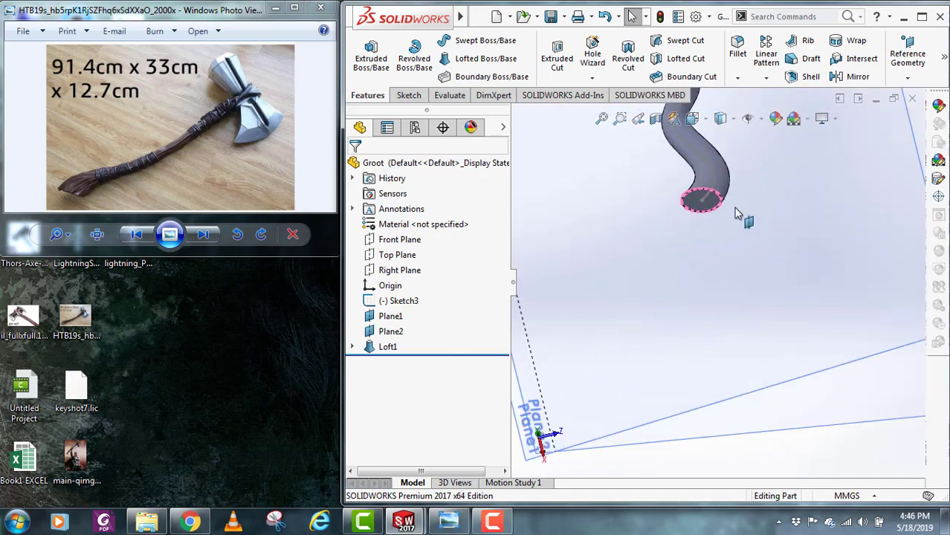
click(665, 234)
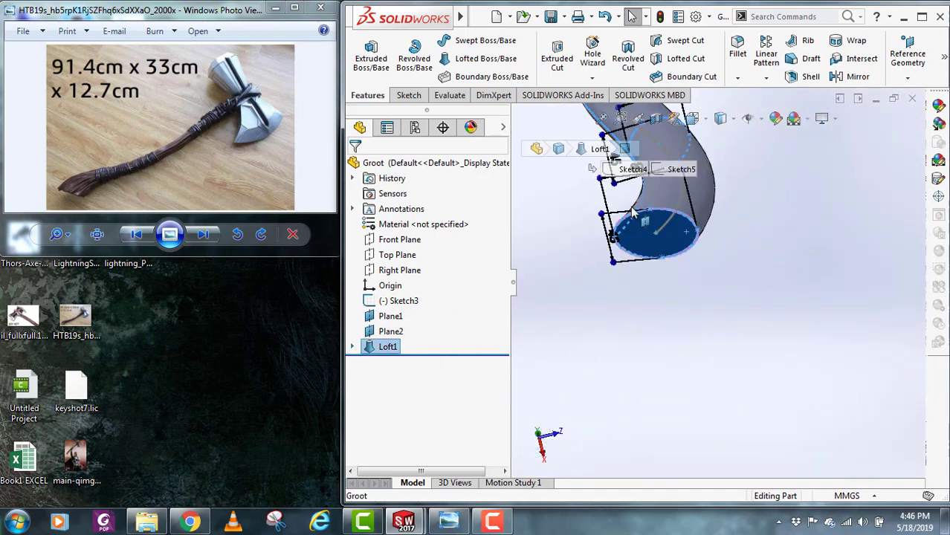
middle_drag(662, 282, 661, 168)
scroll(721, 269, up, 3)
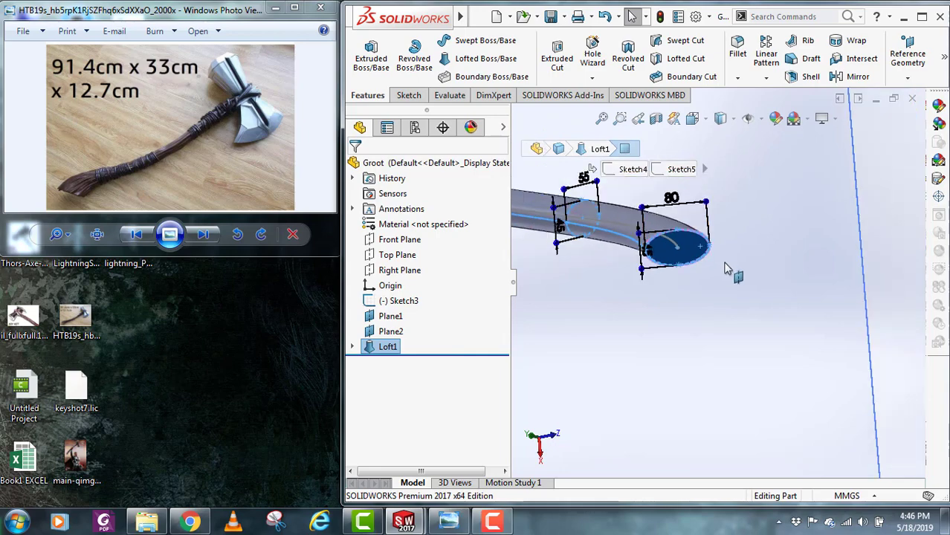
scroll(688, 207, down, 3)
click(669, 235)
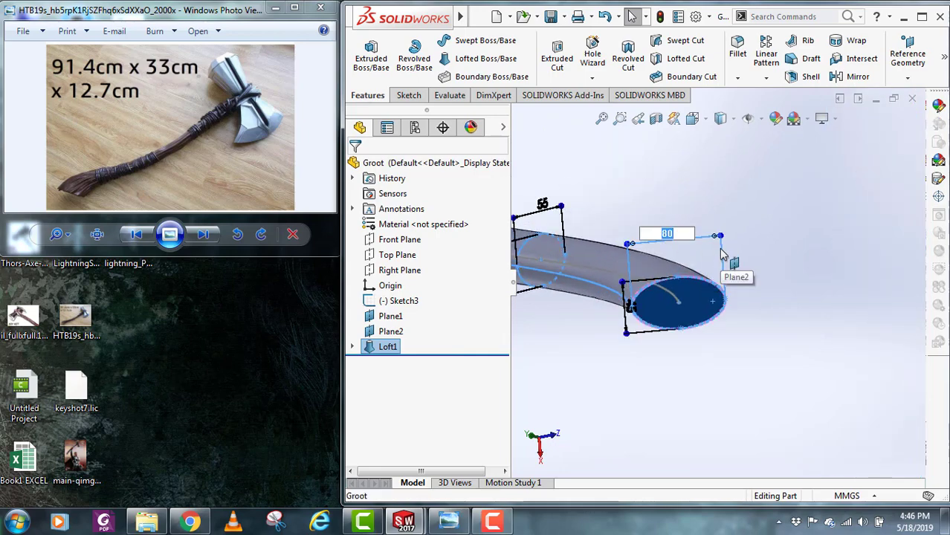
key(Return)
click(793, 310)
scroll(762, 342, up, 6)
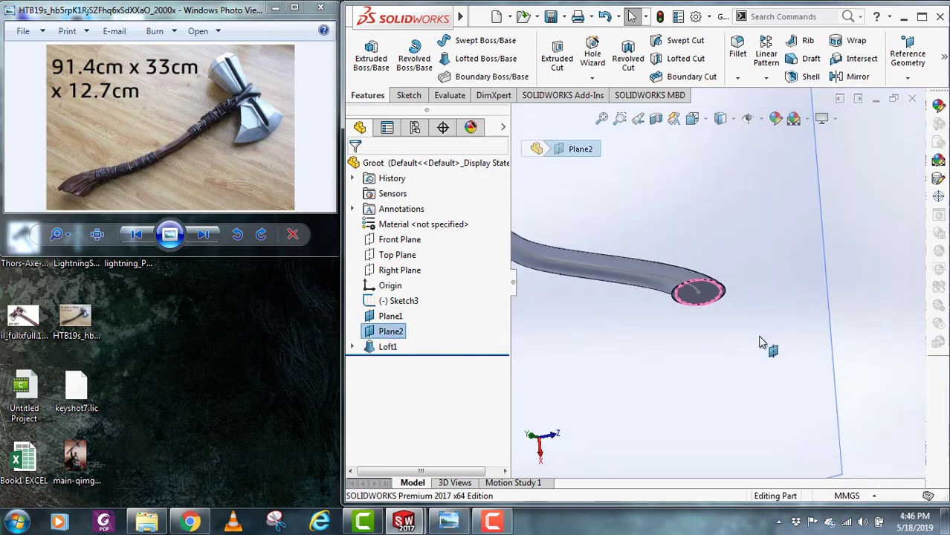
middle_drag(657, 306, 652, 382)
click(779, 350)
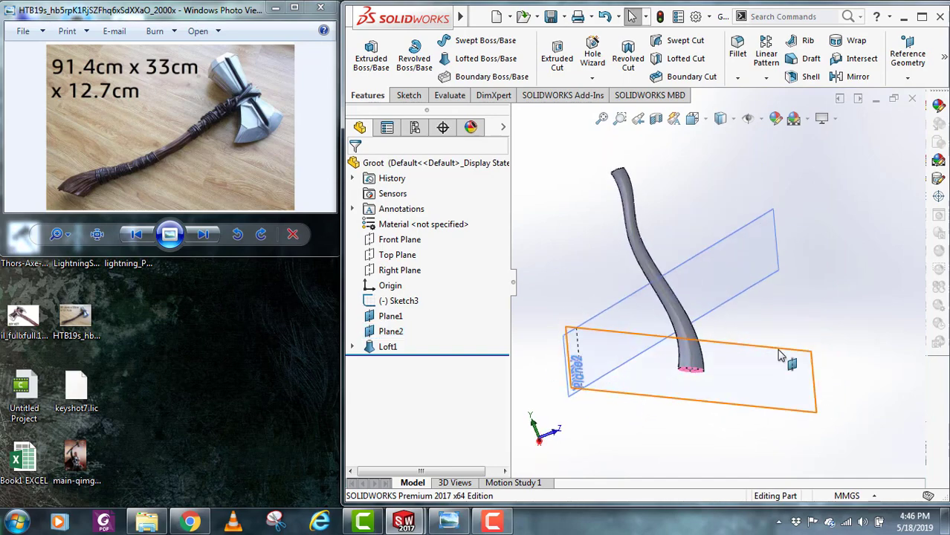
scroll(714, 285, up, 2)
middle_drag(714, 285, 683, 288)
scroll(691, 256, down, 1)
middle_drag(691, 253, 690, 303)
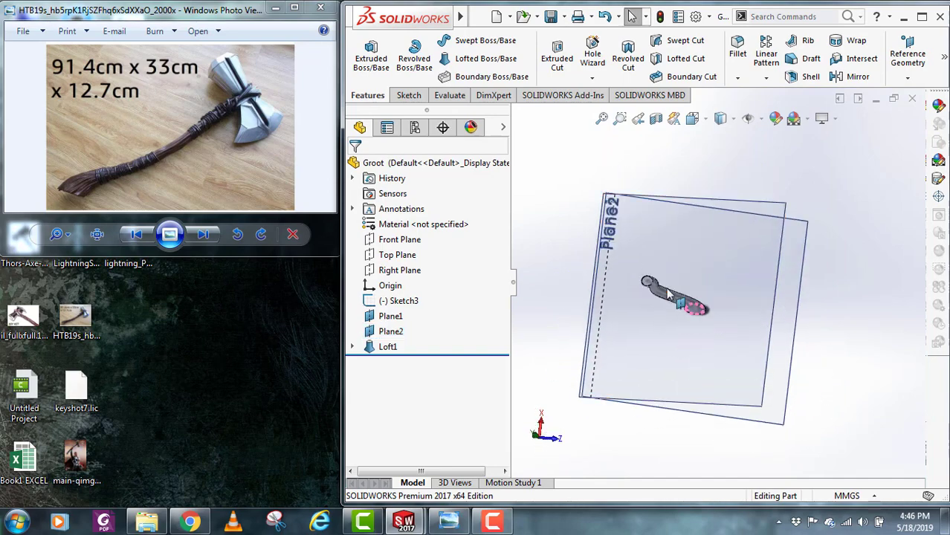
- Open a new sketch on the flat elliptical face at the handle's upper end, where the origin lies
scroll(653, 275, down, 5)
middle_drag(653, 277, 669, 184)
scroll(669, 184, down, 3)
click(680, 197)
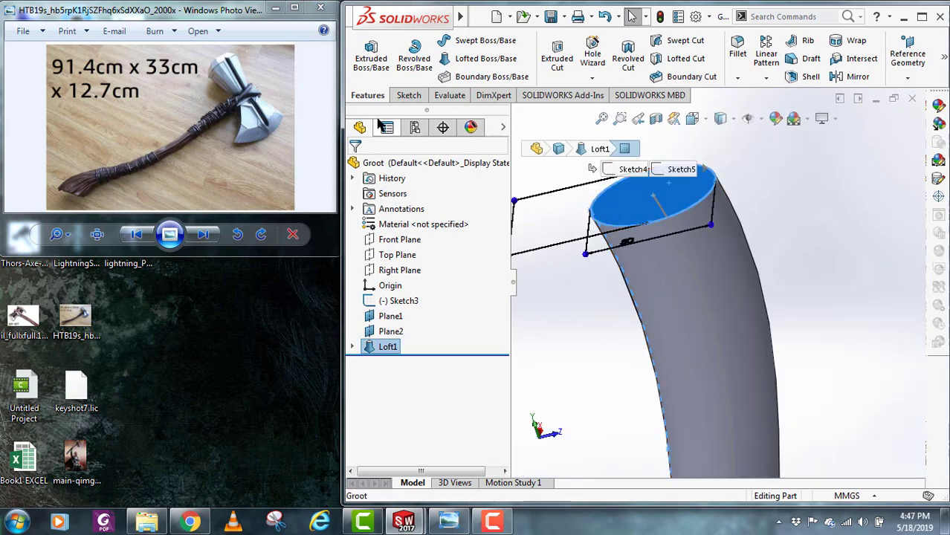
scroll(773, 289, up, 2)
click(420, 98)
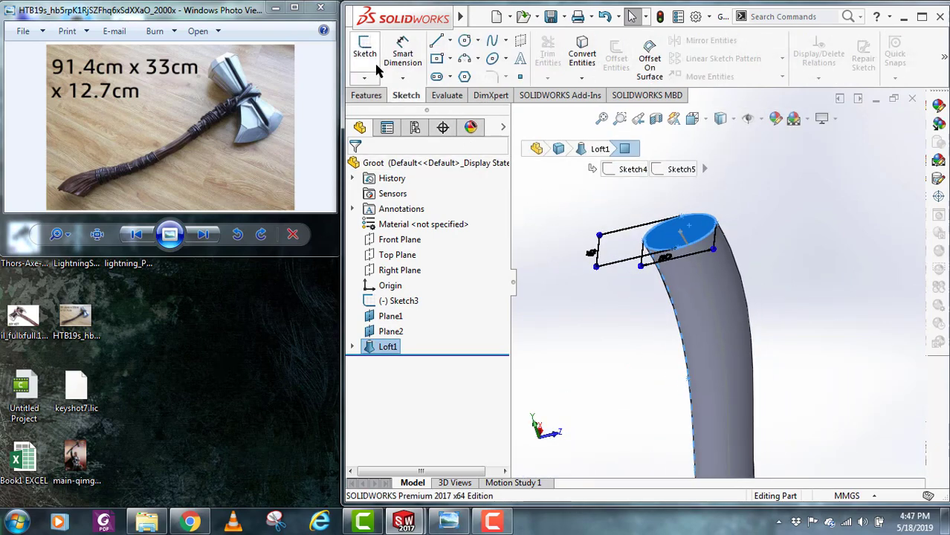
click(364, 54)
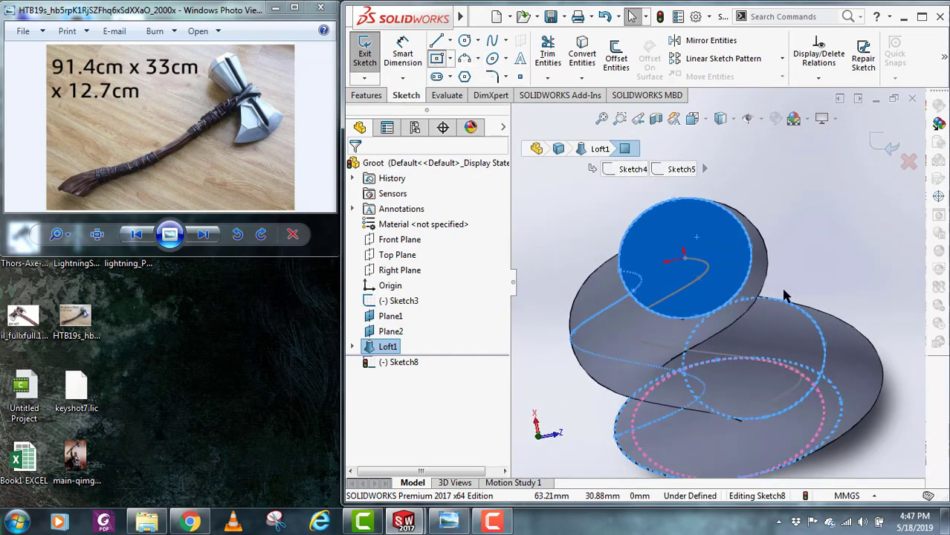
- Sketch a center rectangle about 24 by 23 mm on the upper end face, centred on the origin
key(r)
scroll(786, 296, down, 2)
click(625, 267)
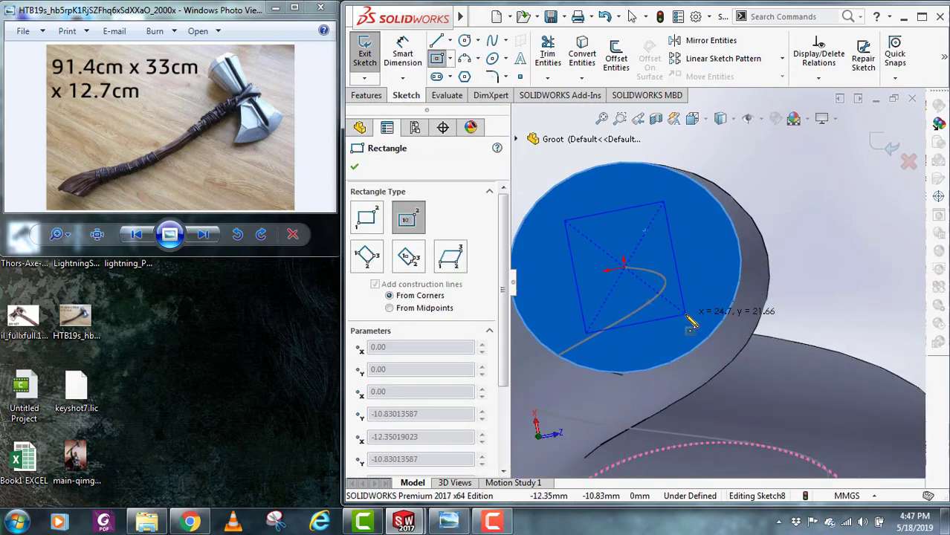
click(690, 312)
key(Escape)
scroll(715, 283, up, 3)
scroll(665, 279, down, 3)
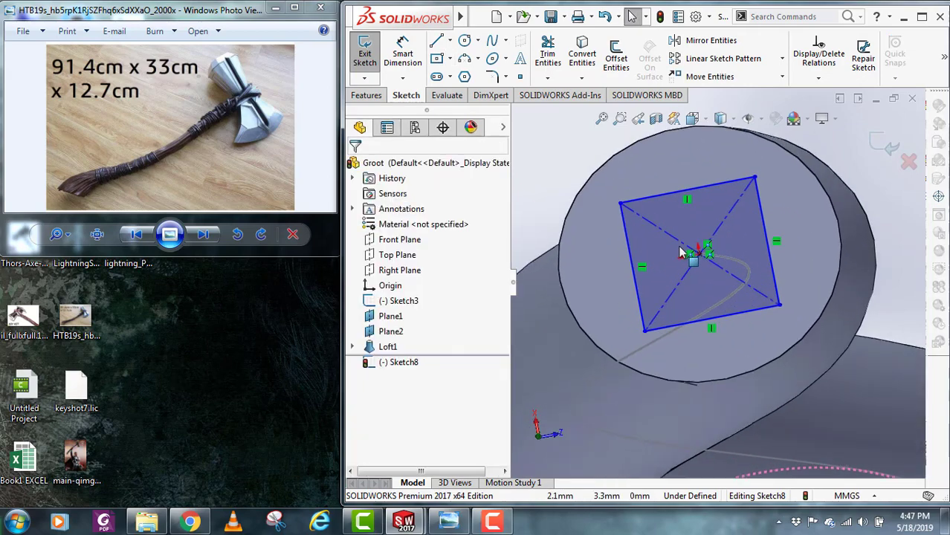
- Dimension two adjacent sides of the rectangle at 25 mm each and close the sketch
click(403, 55)
click(688, 190)
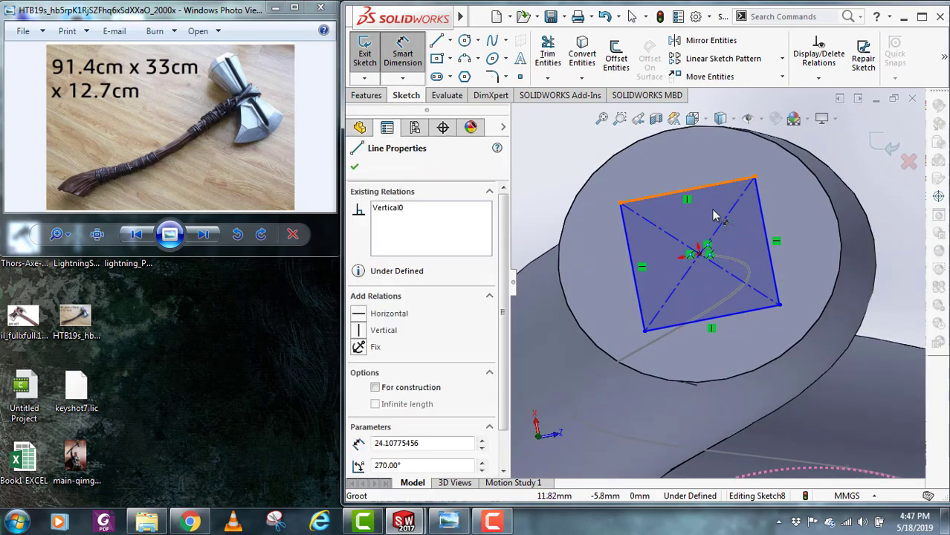
scroll(697, 171, up, 2)
click(696, 167)
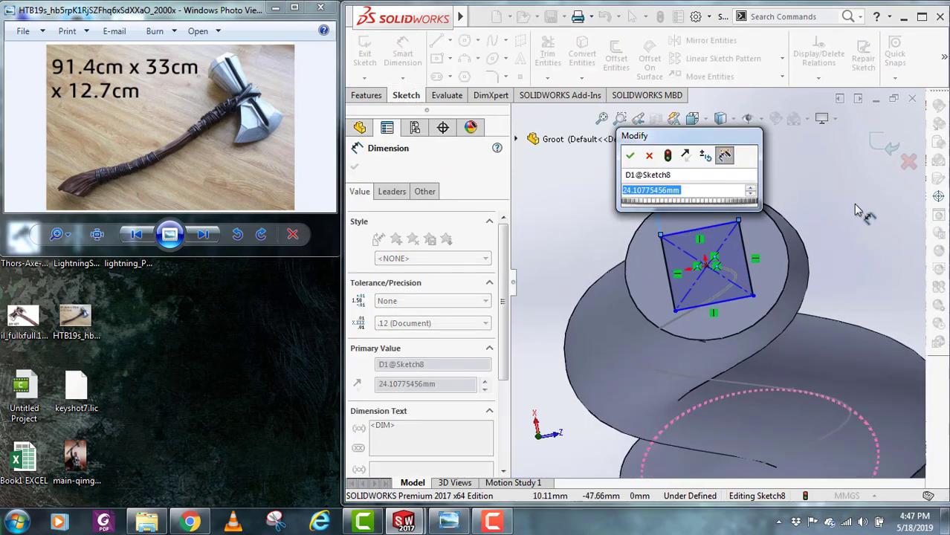
text(25)
key(Return)
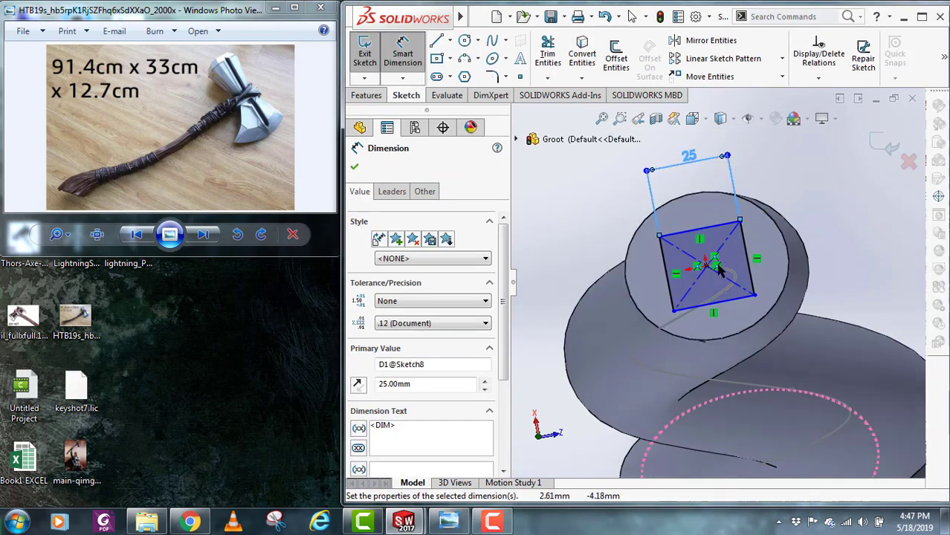
click(750, 260)
click(837, 248)
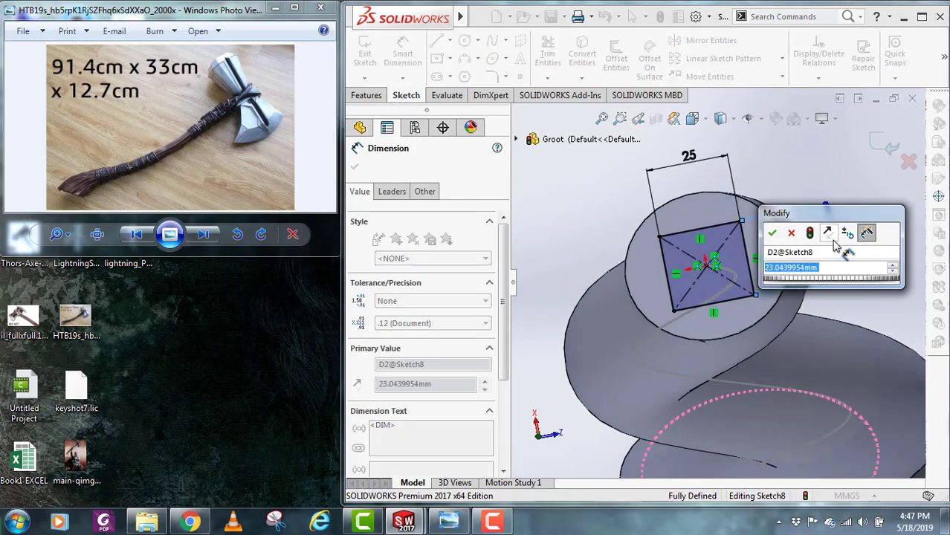
text(25)
key(Return)
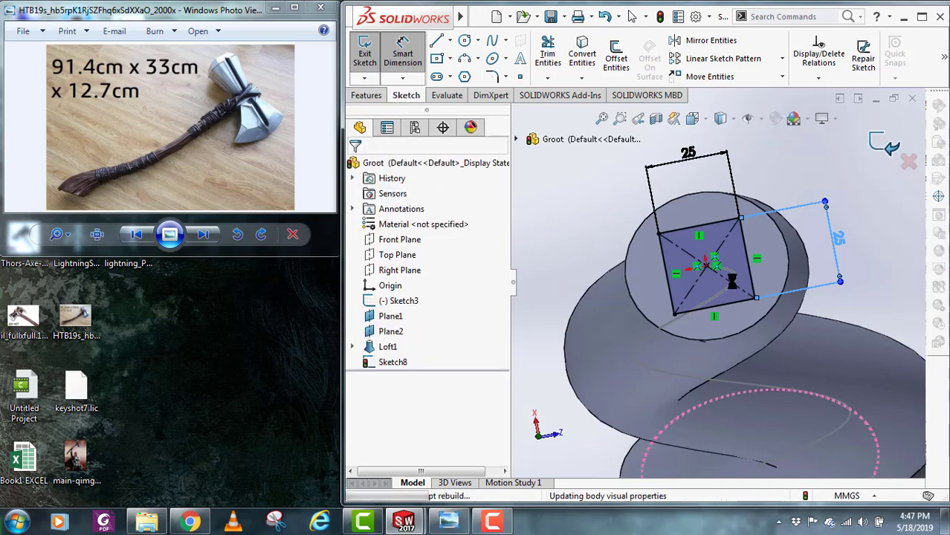
mouse_move(733, 281)
middle_down()
mouse_move(721, 354)
mouse_move(704, 320)
middle_up()
click(371, 96)
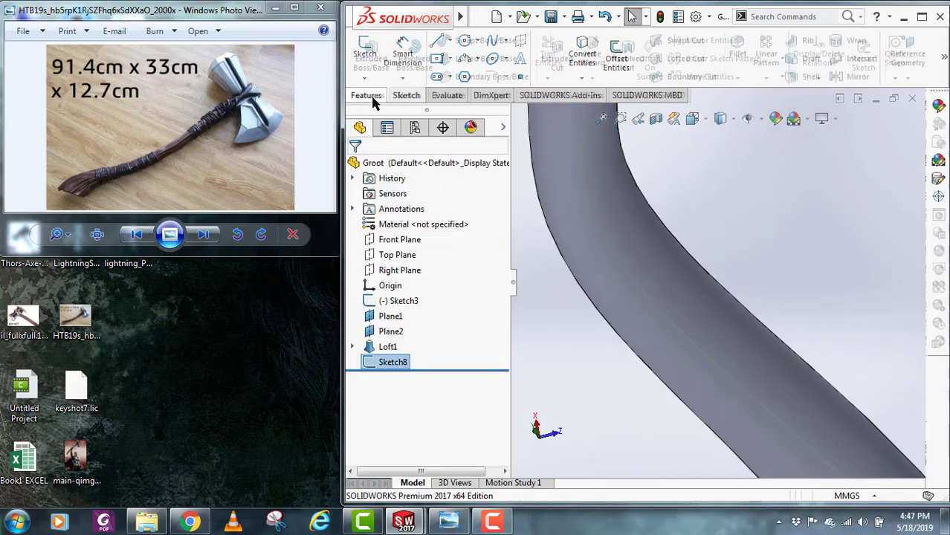
click(578, 62)
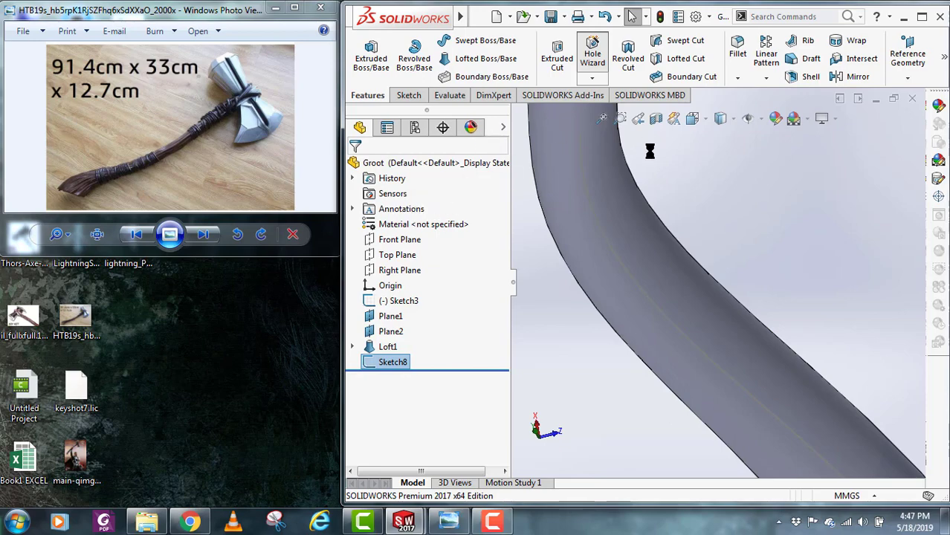
click(498, 524)
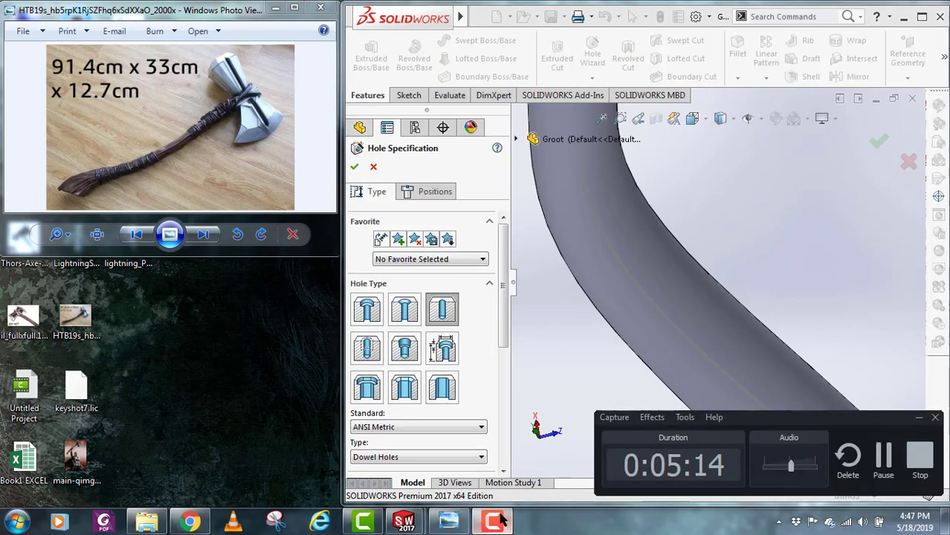
click(374, 168)
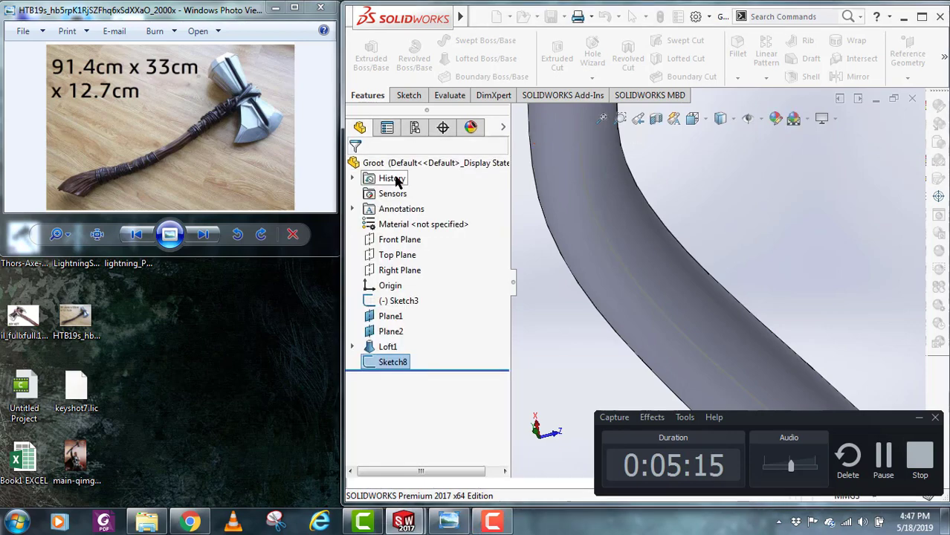
click(919, 418)
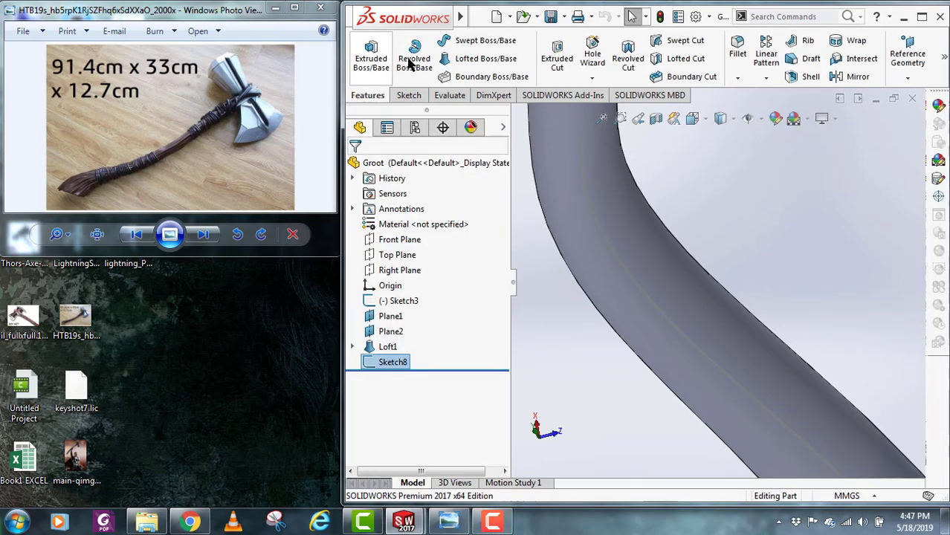
- Cut-extrude the 25 mm square sketch blind 50 mm deep into the handle's upper end
click(565, 61)
scroll(663, 255, up, 4)
scroll(636, 138, down, 6)
middle_drag(712, 187, 652, 284)
drag(638, 275, 700, 348)
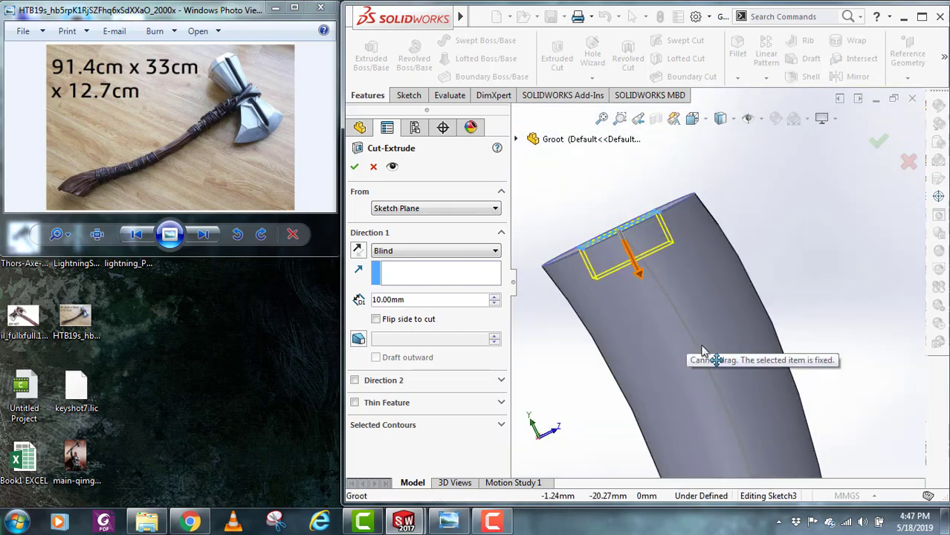
drag(646, 290, 718, 418)
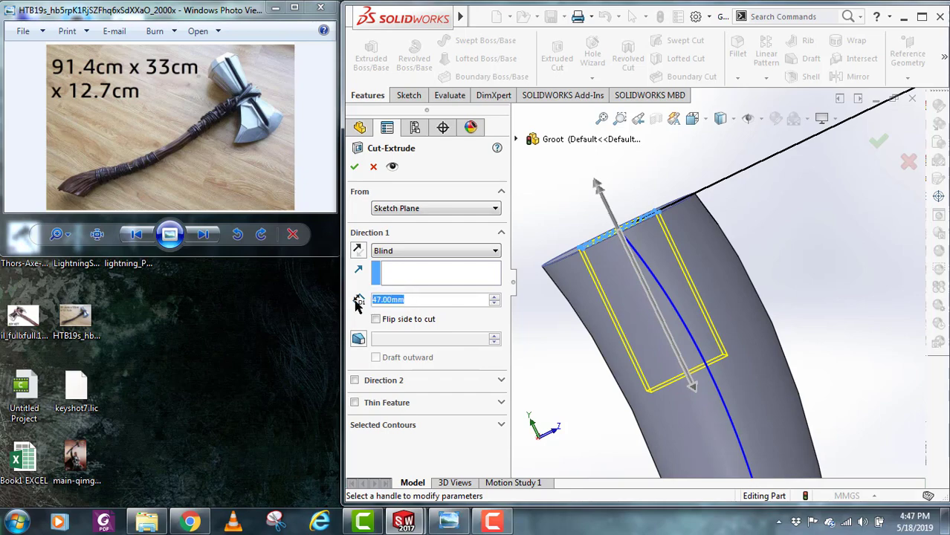
text(50)
key(Return)
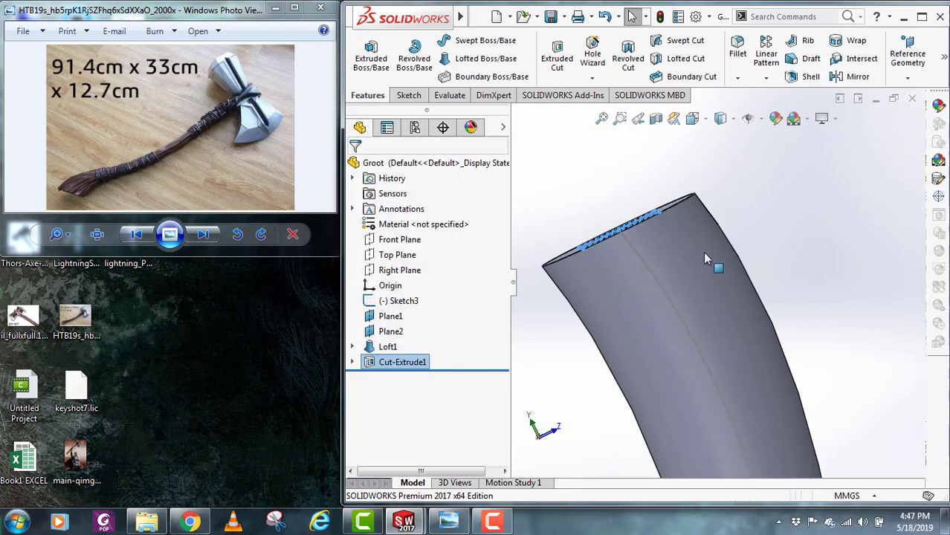
scroll(726, 282, up, 6)
key(Escape)
- Inspect the square pocket in the handle's upper end and return to the Thor assembly
middle_drag(694, 308, 714, 334)
scroll(748, 200, down, 10)
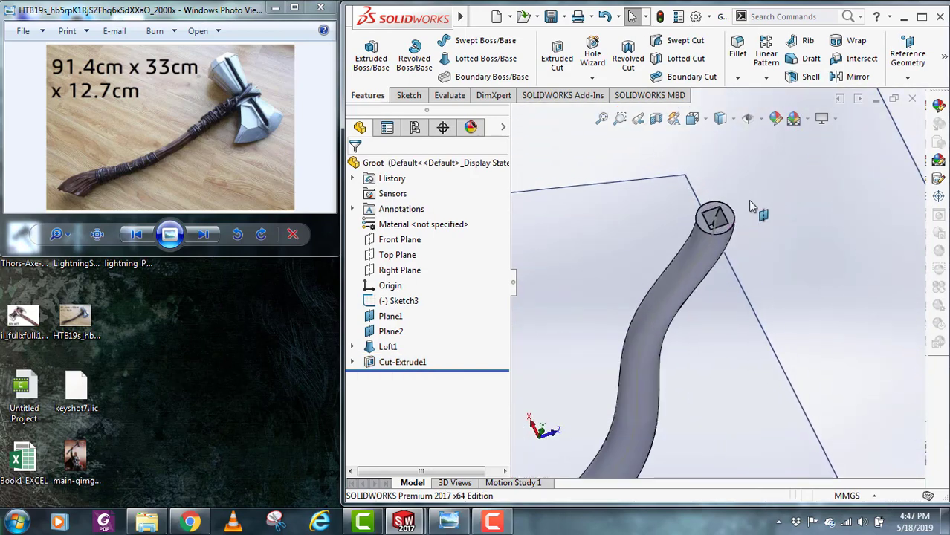
scroll(684, 258, up, 5)
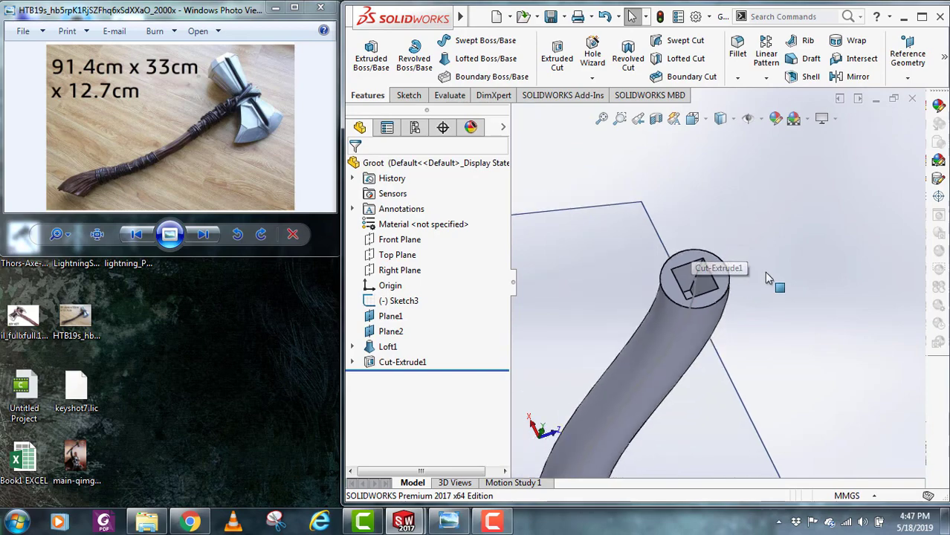
middle_drag(764, 271, 661, 271)
key(ctrl+Tab)
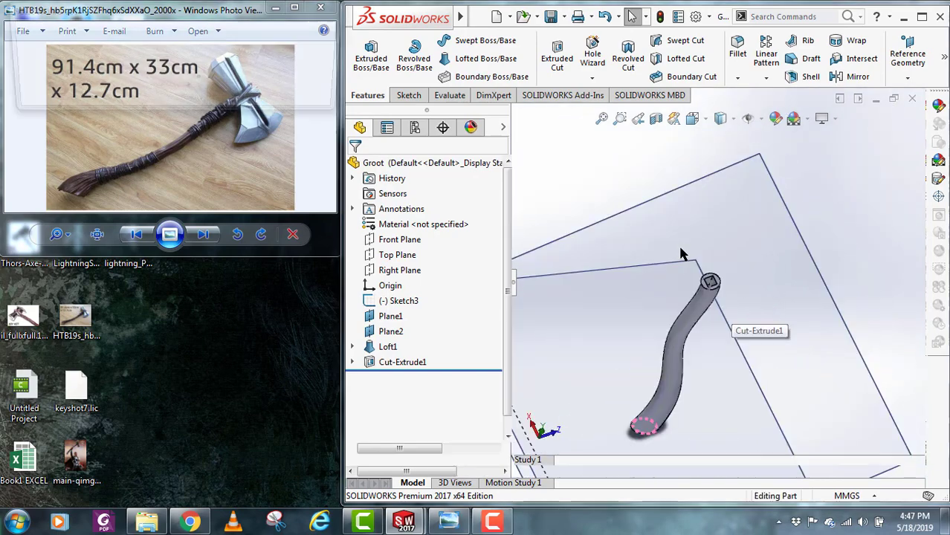
click(121, 81)
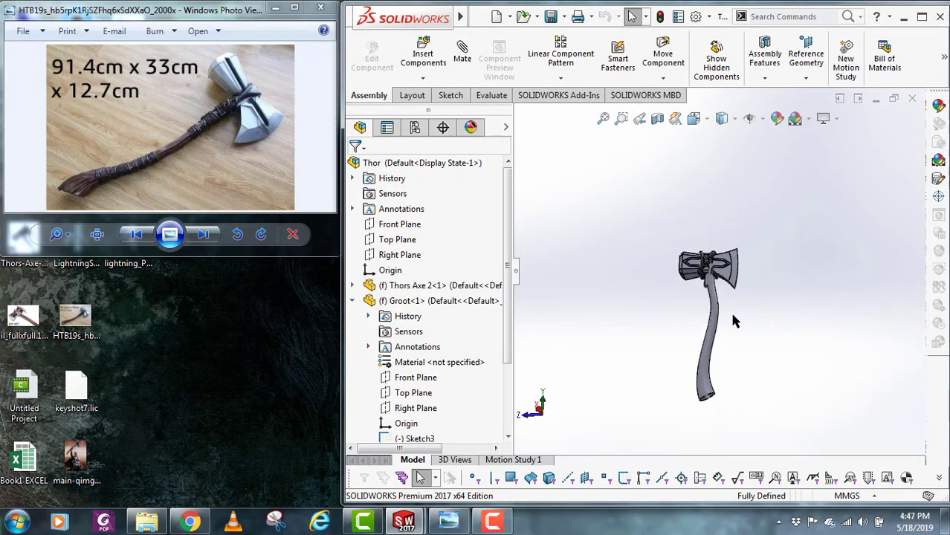
- Float the fixed Groot handle component in the assembly so that it can be repositioned
scroll(717, 296, down, 5)
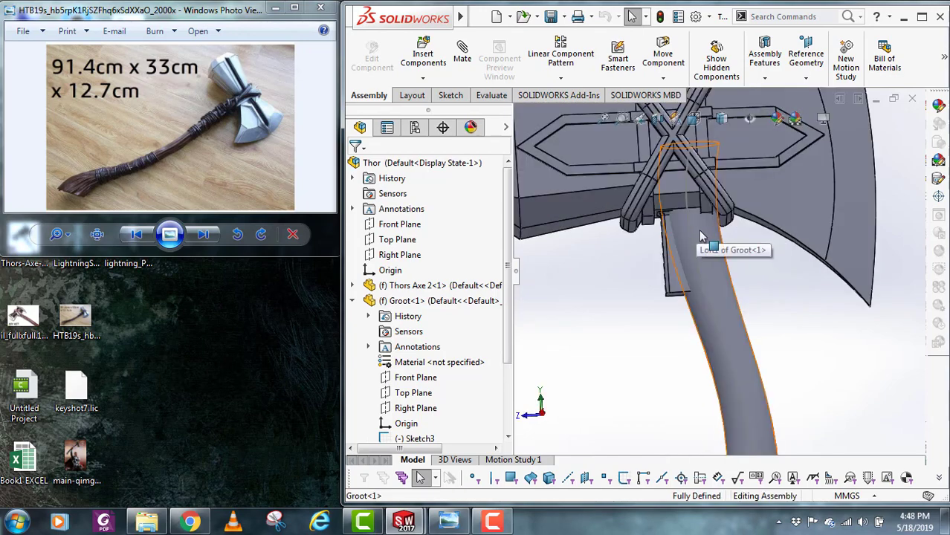
click(702, 231)
scroll(751, 283, down, 3)
middle_drag(752, 284, 760, 309)
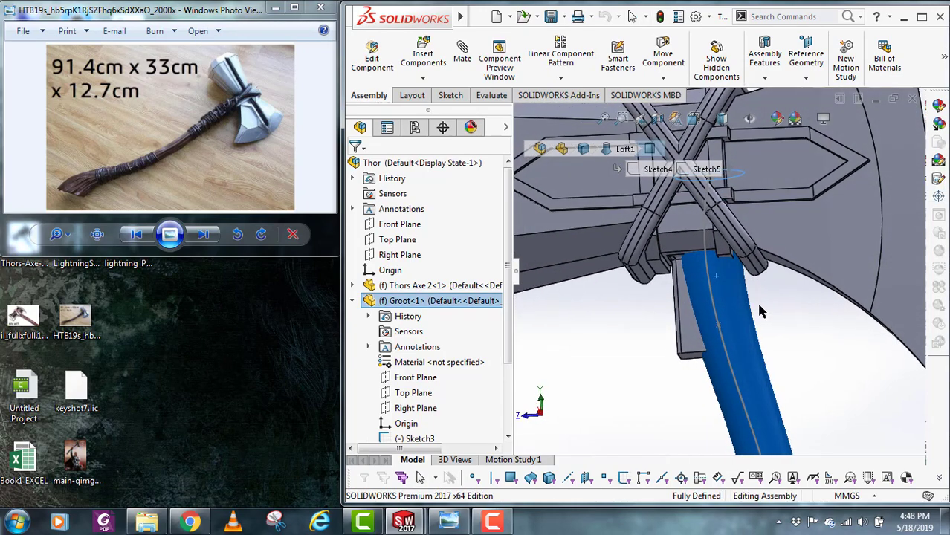
scroll(725, 283, up, 4)
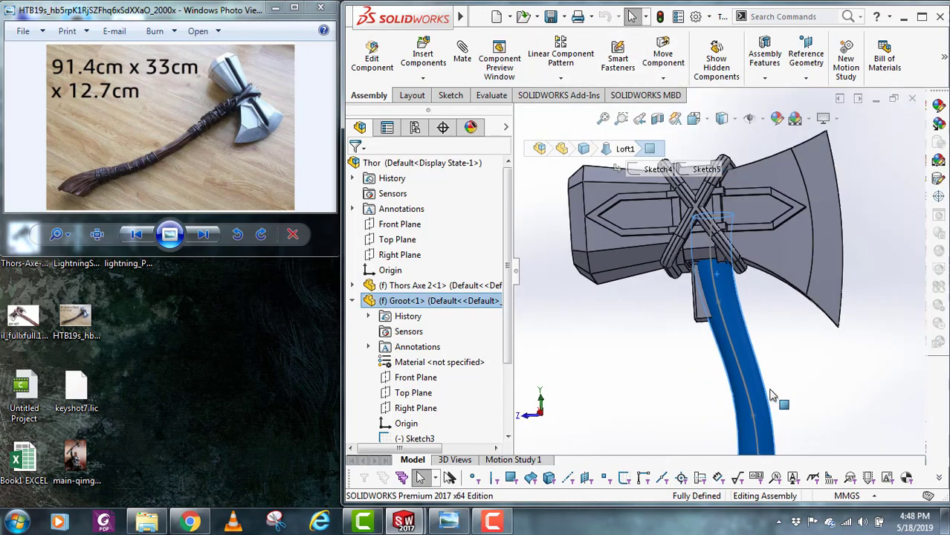
scroll(704, 301, down, 3)
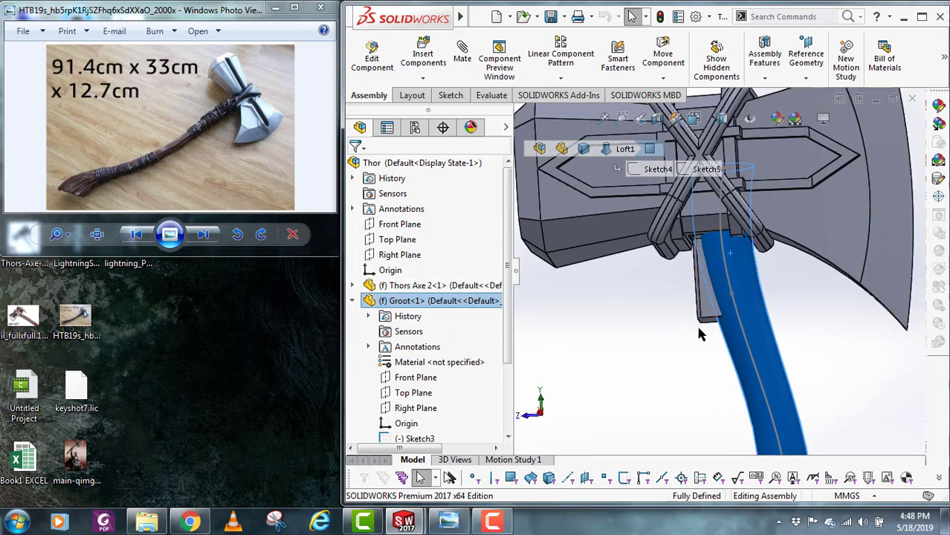
scroll(707, 316, down, 2)
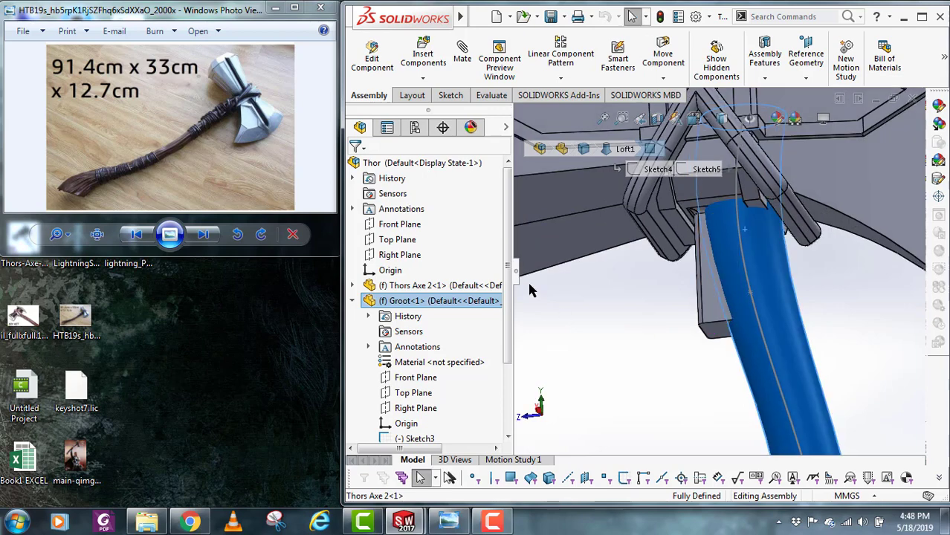
right_click(430, 302)
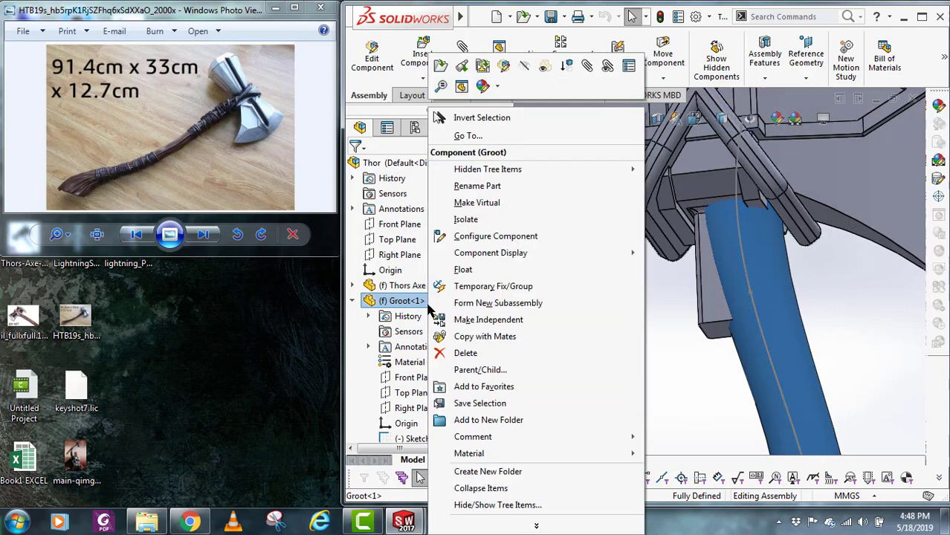
click(462, 270)
- Move the floating Groot handle freely to a rough position around the axe head's square tenon
scroll(800, 317, down, 2)
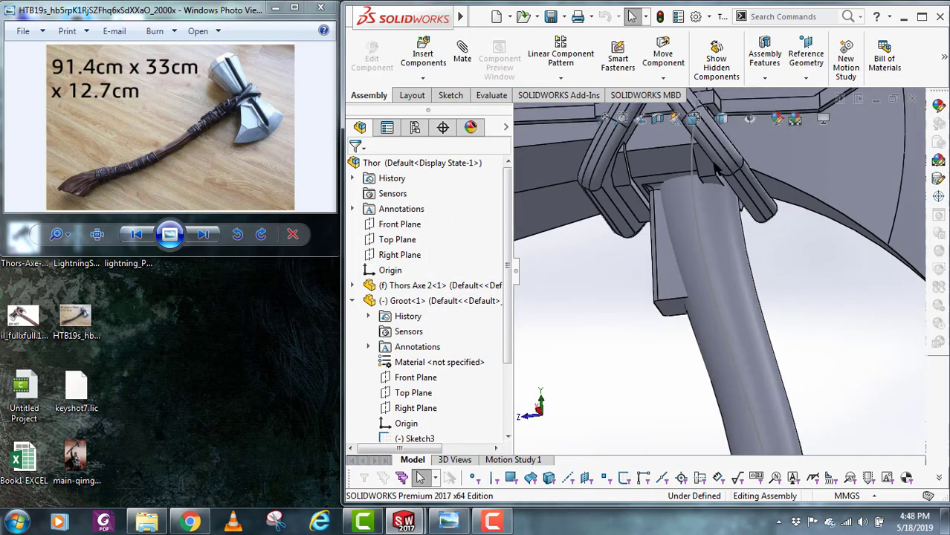
click(664, 54)
drag(708, 253, 676, 423)
key(Escape)
scroll(671, 342, down, 2)
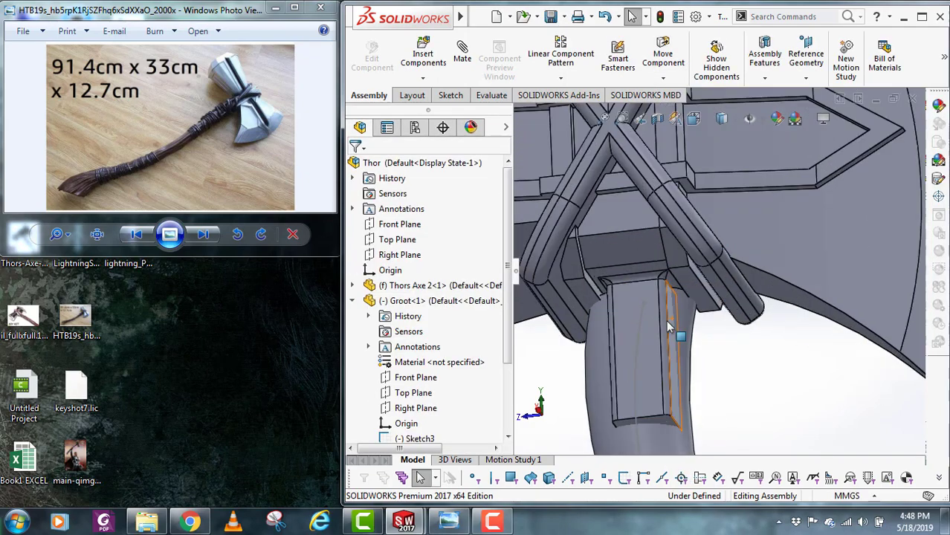
- Mate the side faces of the axe head's square tenon coincident with the matching faces of the handle's square pocket
middle_click(678, 334)
middle_drag(678, 334, 543, 413)
scroll(713, 261, down, 5)
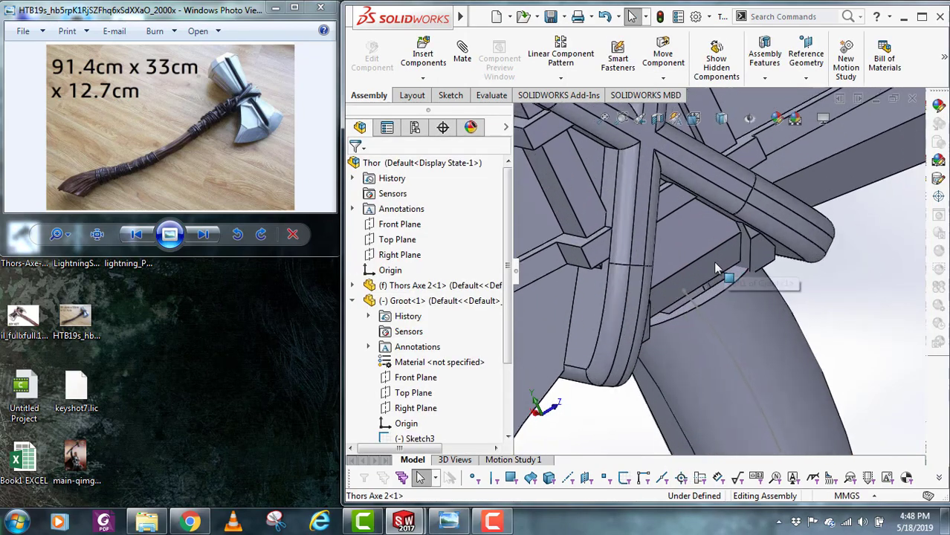
middle_click(737, 285)
middle_drag(737, 285, 906, 242)
click(462, 54)
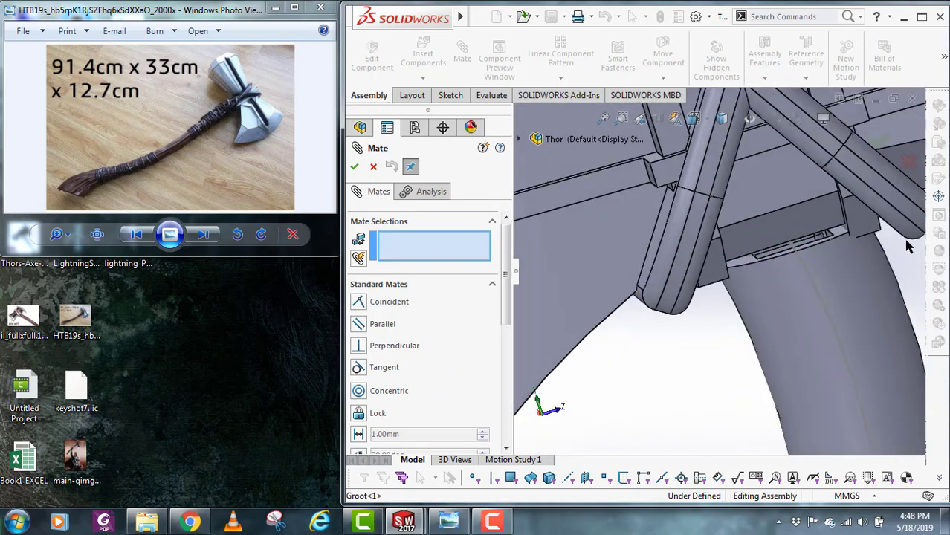
scroll(698, 240, down, 4)
middle_drag(655, 230, 604, 360)
click(699, 238)
scroll(608, 294, down, 3)
click(629, 314)
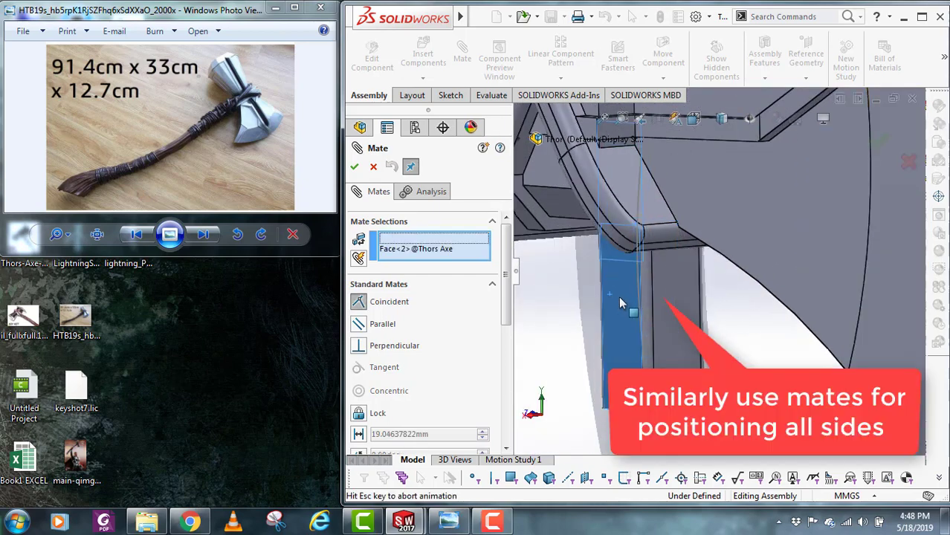
middle_drag(700, 281, 801, 336)
click(820, 350)
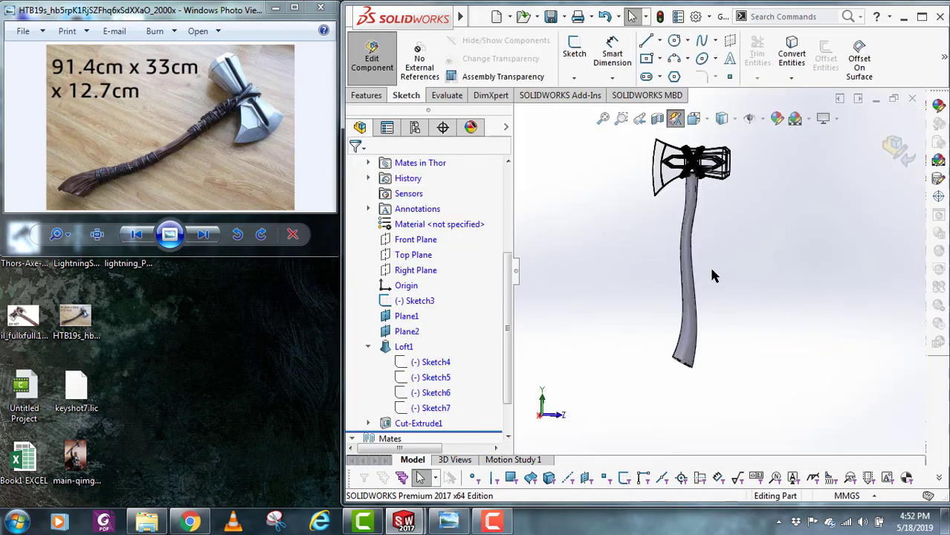
- Finish editing the Groot part within the assembly and collapse its Loft1 and component entries in the feature tree
middle_drag(709, 265, 712, 288)
click(898, 152)
scroll(711, 223, down, 4)
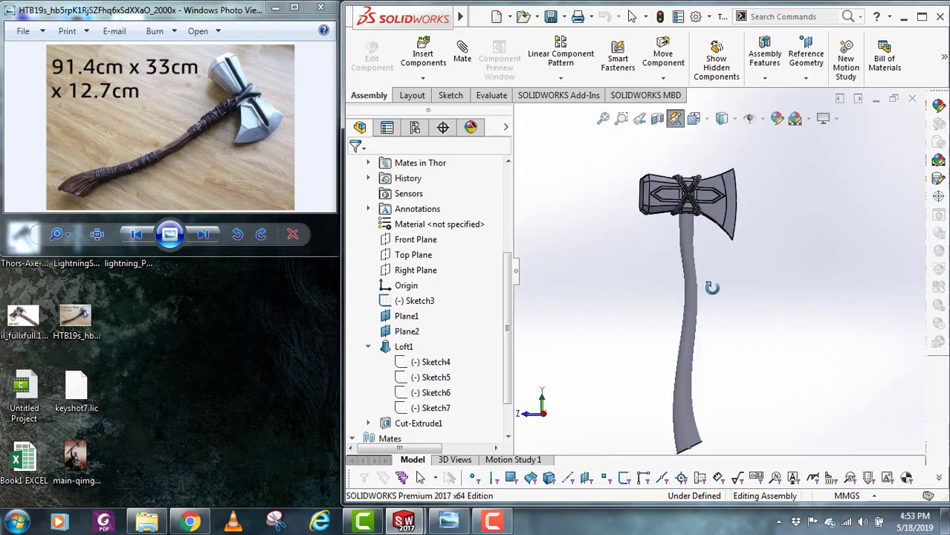
click(368, 346)
scroll(371, 316, up, 3)
click(354, 300)
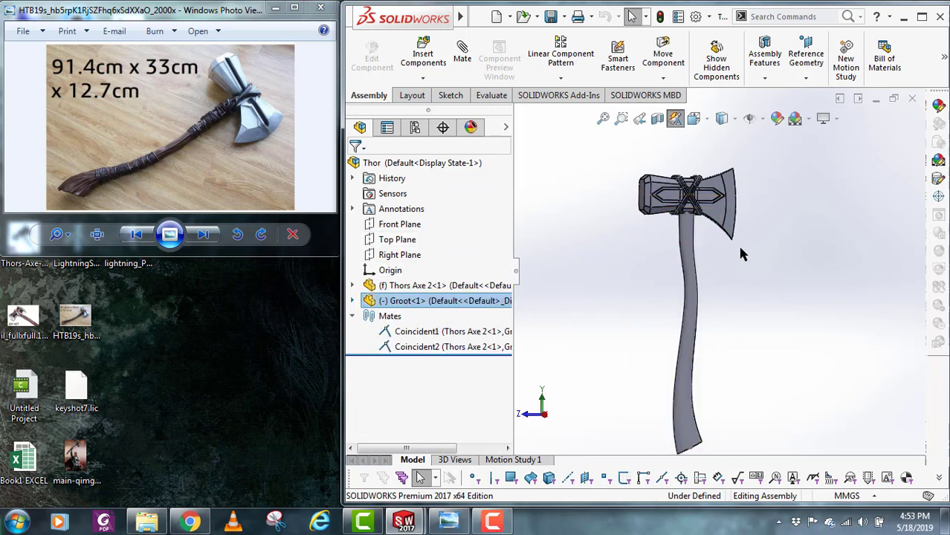
- Review the assembled axe and access the appearance settings of the Thors Axe 2 component
mouse_move(740, 255)
middle_down()
mouse_move(588, 276)
mouse_move(727, 250)
middle_up()
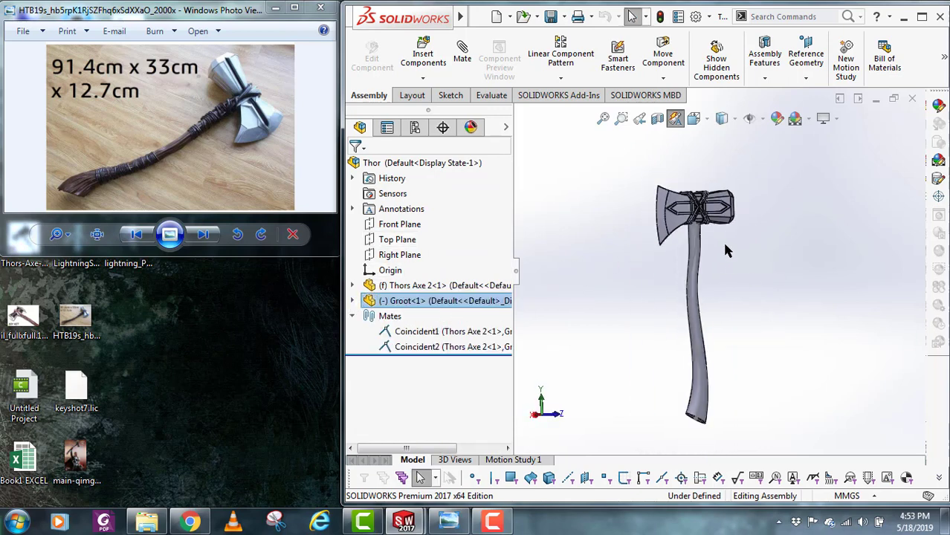
scroll(727, 251, down, 2)
middle_drag(676, 229, 701, 238)
scroll(704, 238, down, 2)
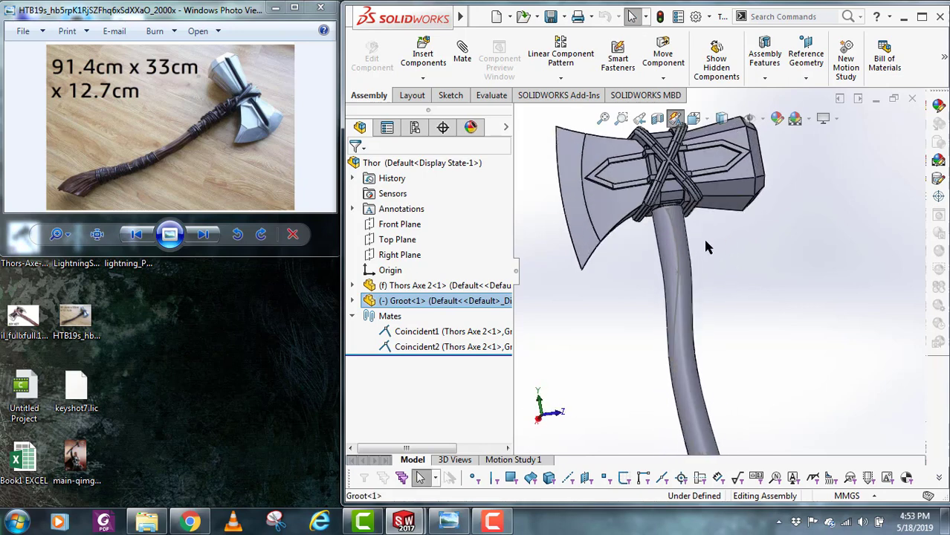
scroll(711, 253, up, 5)
middle_drag(688, 277, 943, 101)
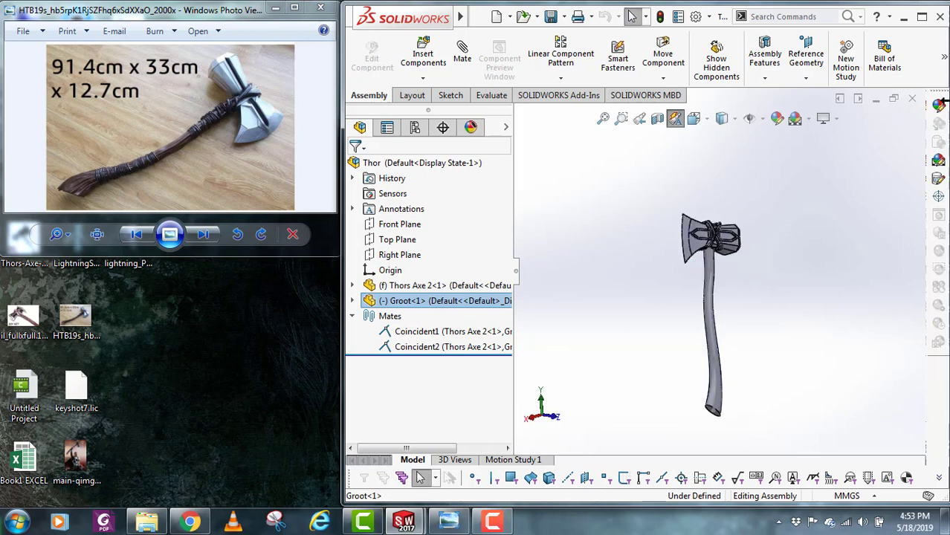
click(504, 128)
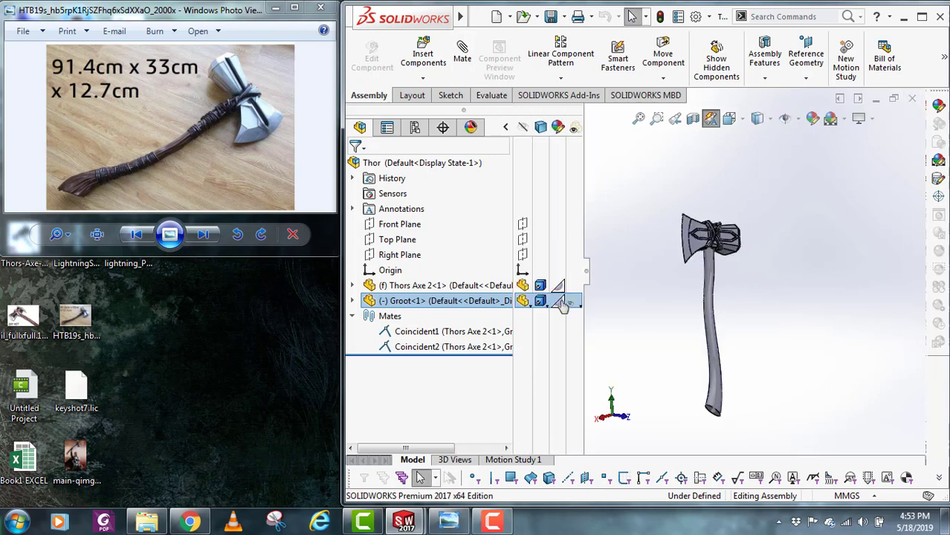
ctrl+click(554, 287)
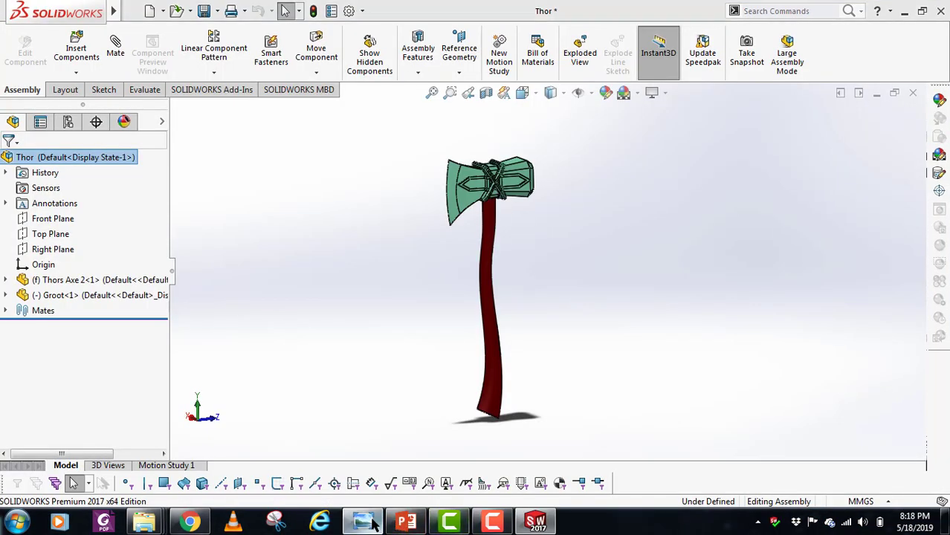
- Check the overall dimensions in the reference photo and open the Thors Axe 2 part on its own
click(372, 524)
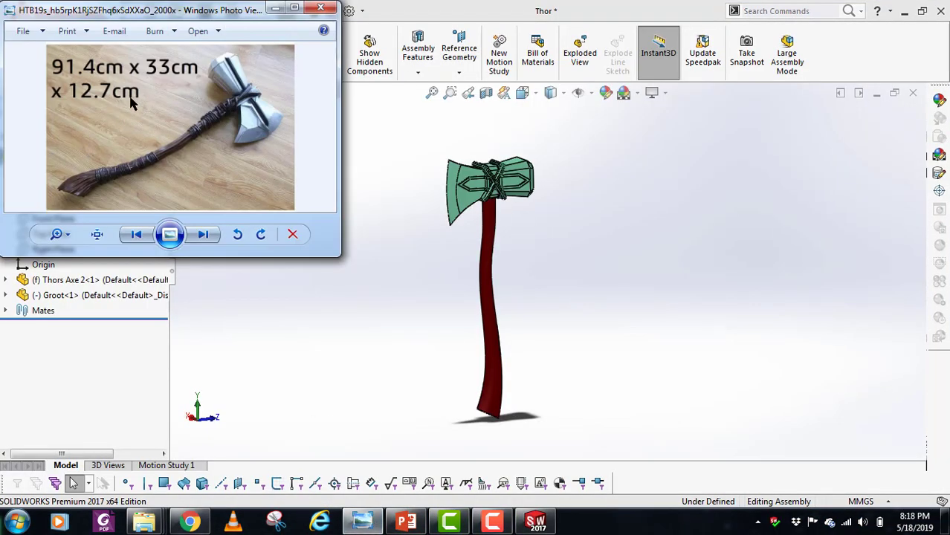
click(275, 9)
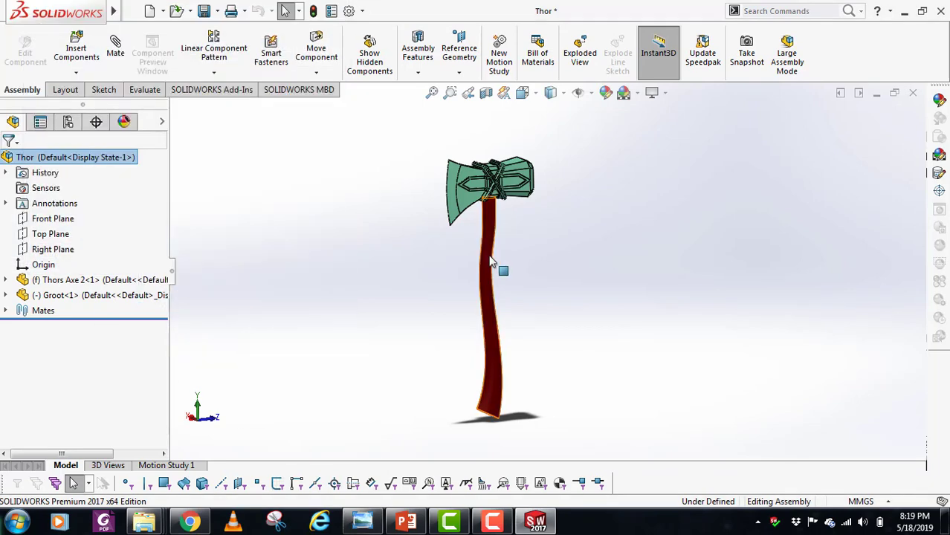
right_click(123, 281)
click(130, 71)
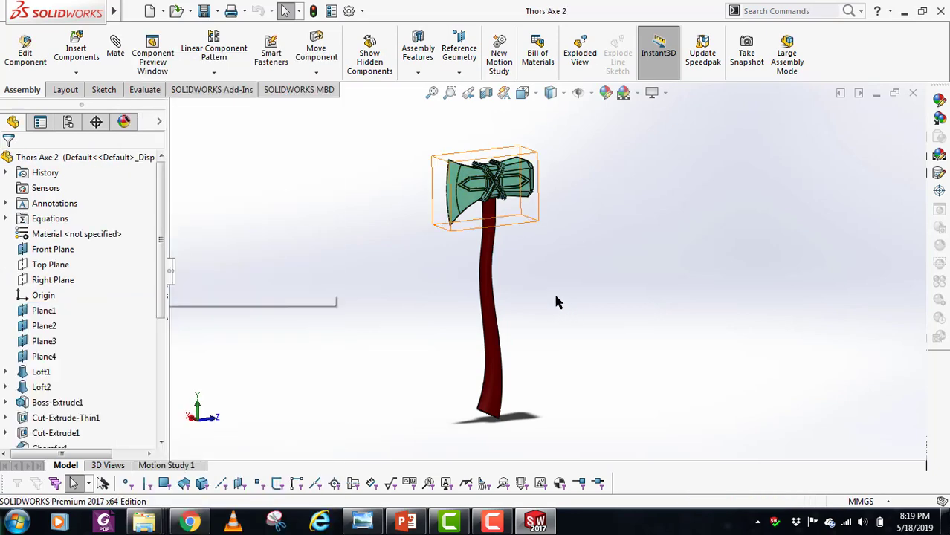
- Start the Scale feature on the Thors Axe 2 part
scroll(707, 397, up, 1)
scroll(707, 397, down, 1)
click(132, 10)
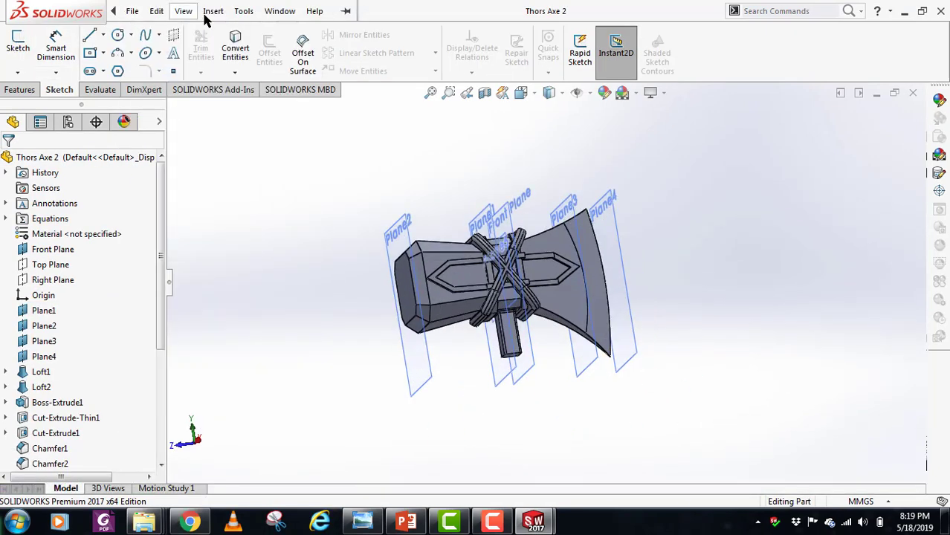
click(212, 11)
mouse_move(245, 77)
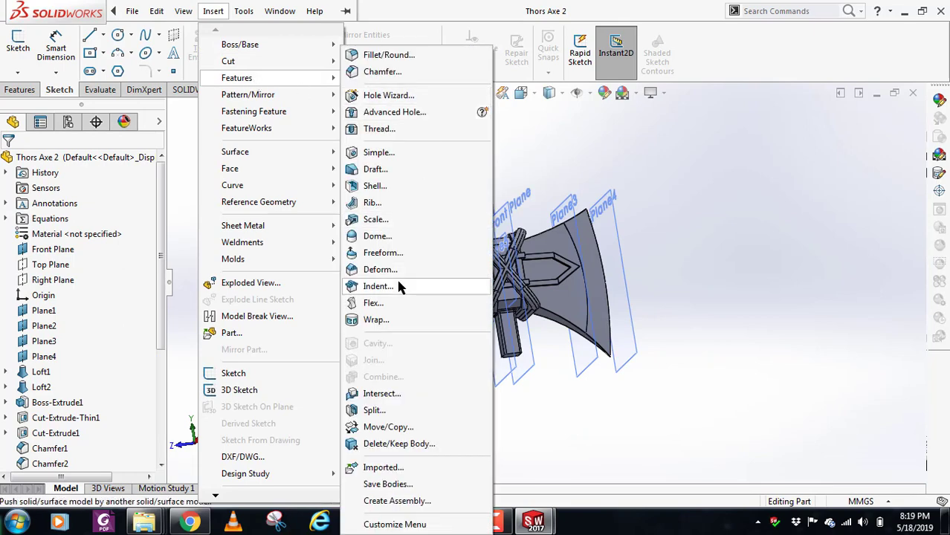
click(376, 219)
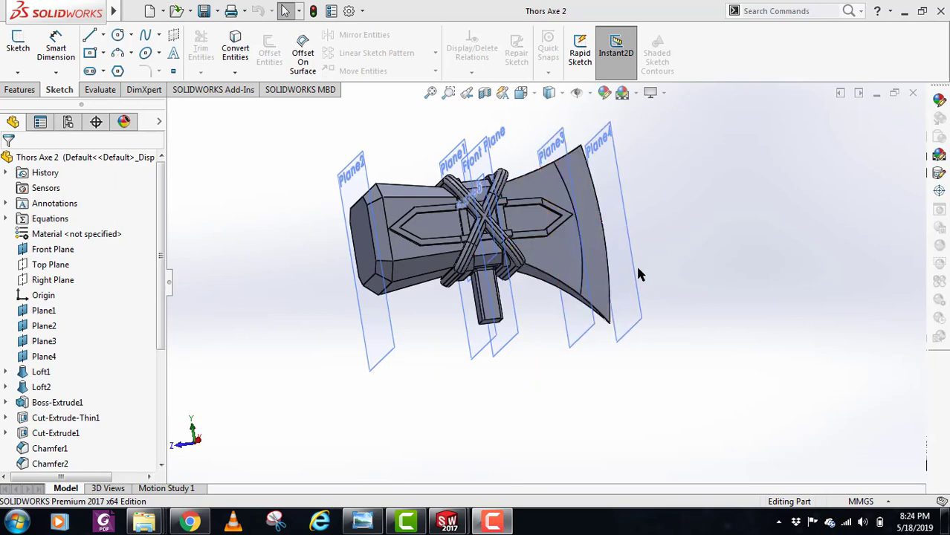
middle_drag(561, 344, 532, 350)
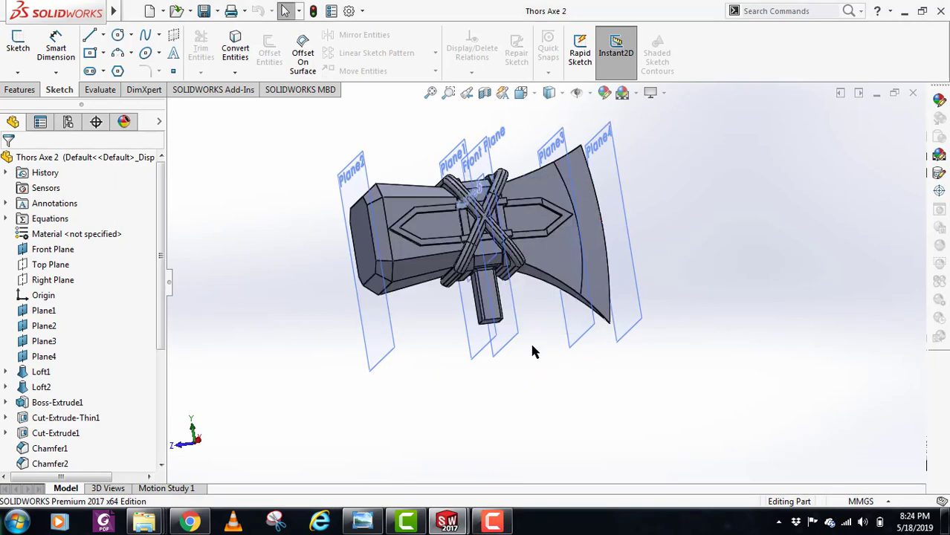